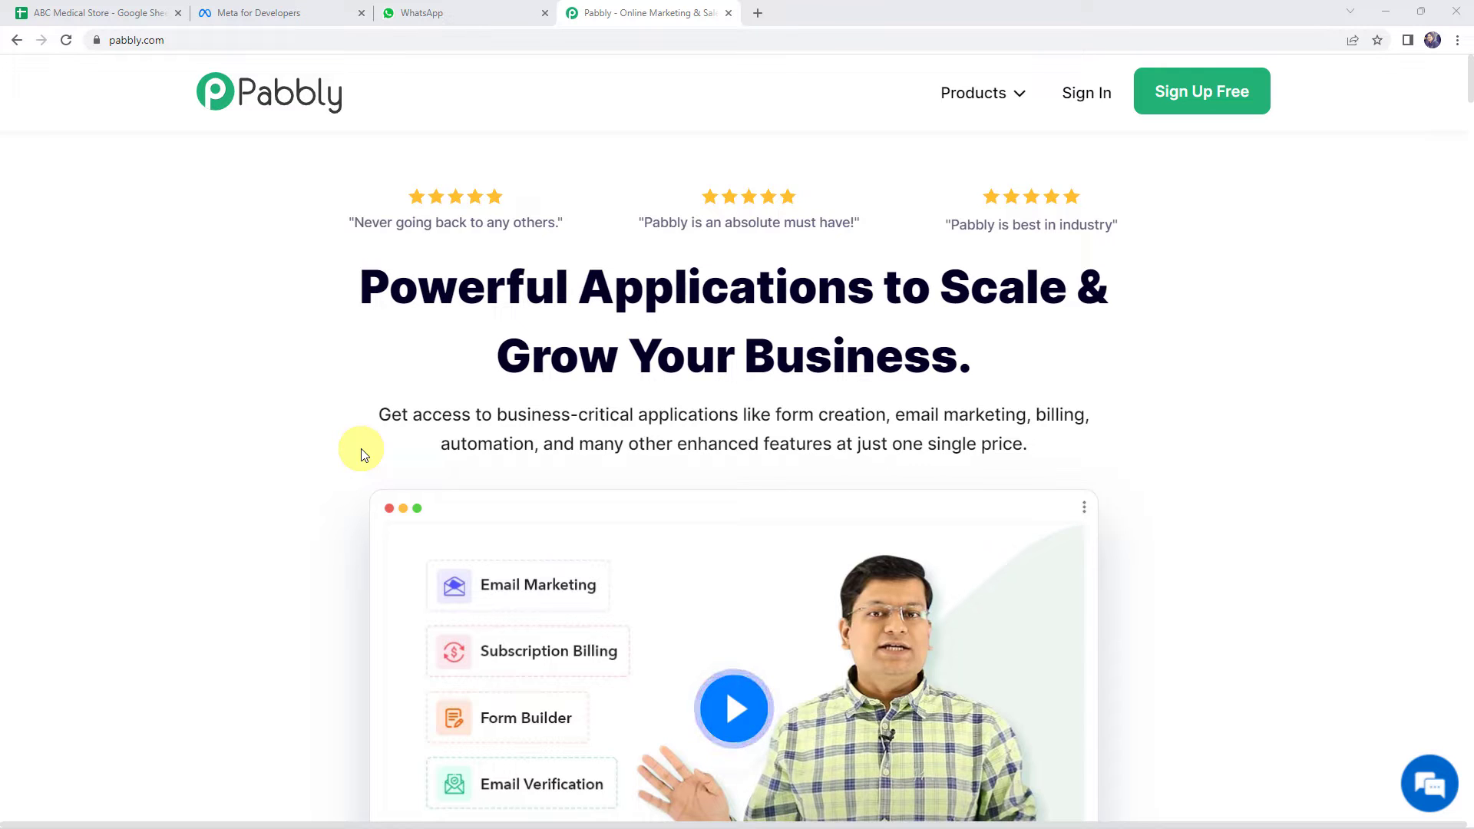
- Sign in to the Pabbly account from pabbly.com and open the Pabbly Connect app
left_click(121, 39)
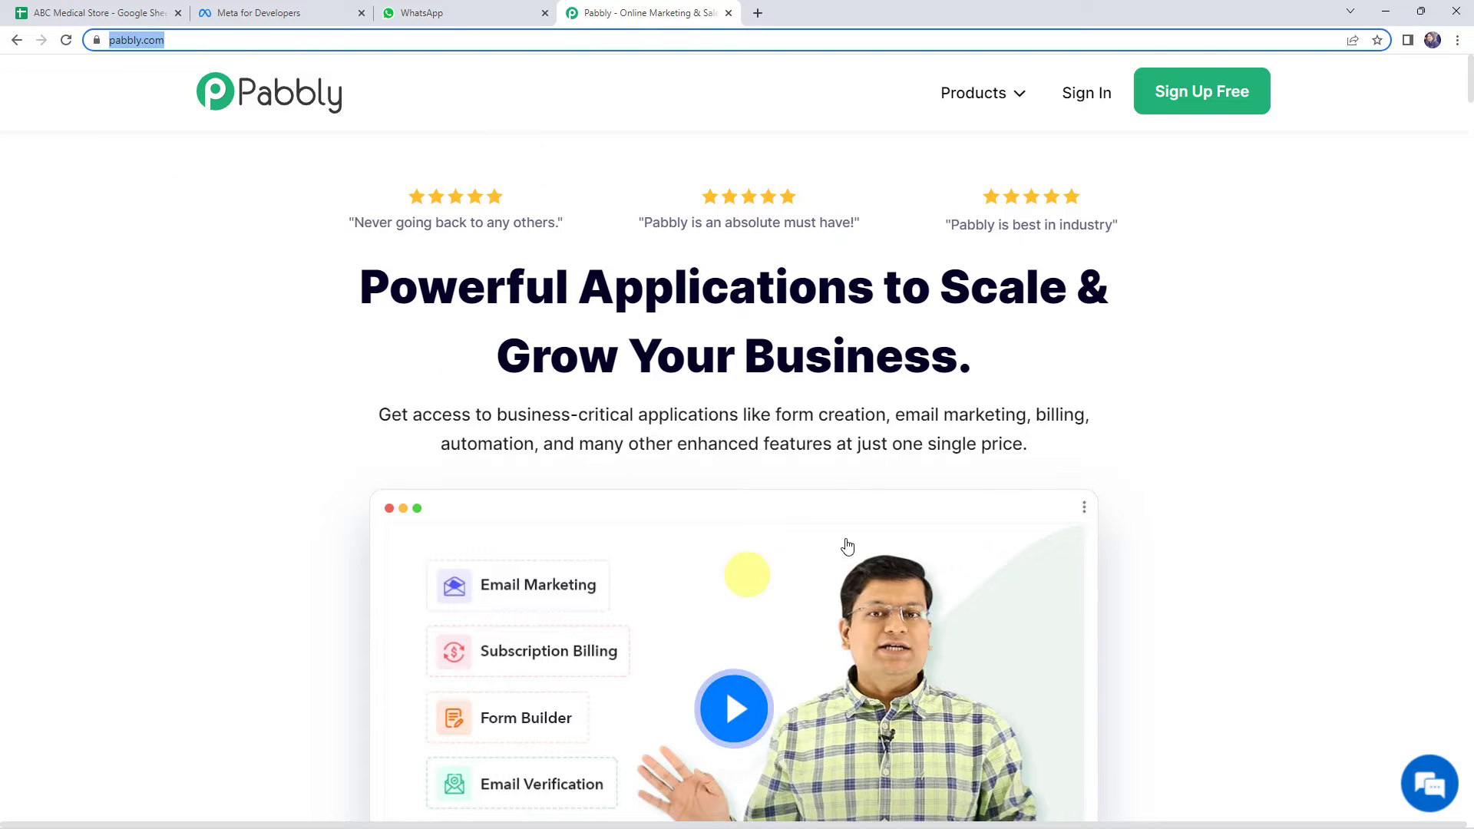
left_click(696, 438)
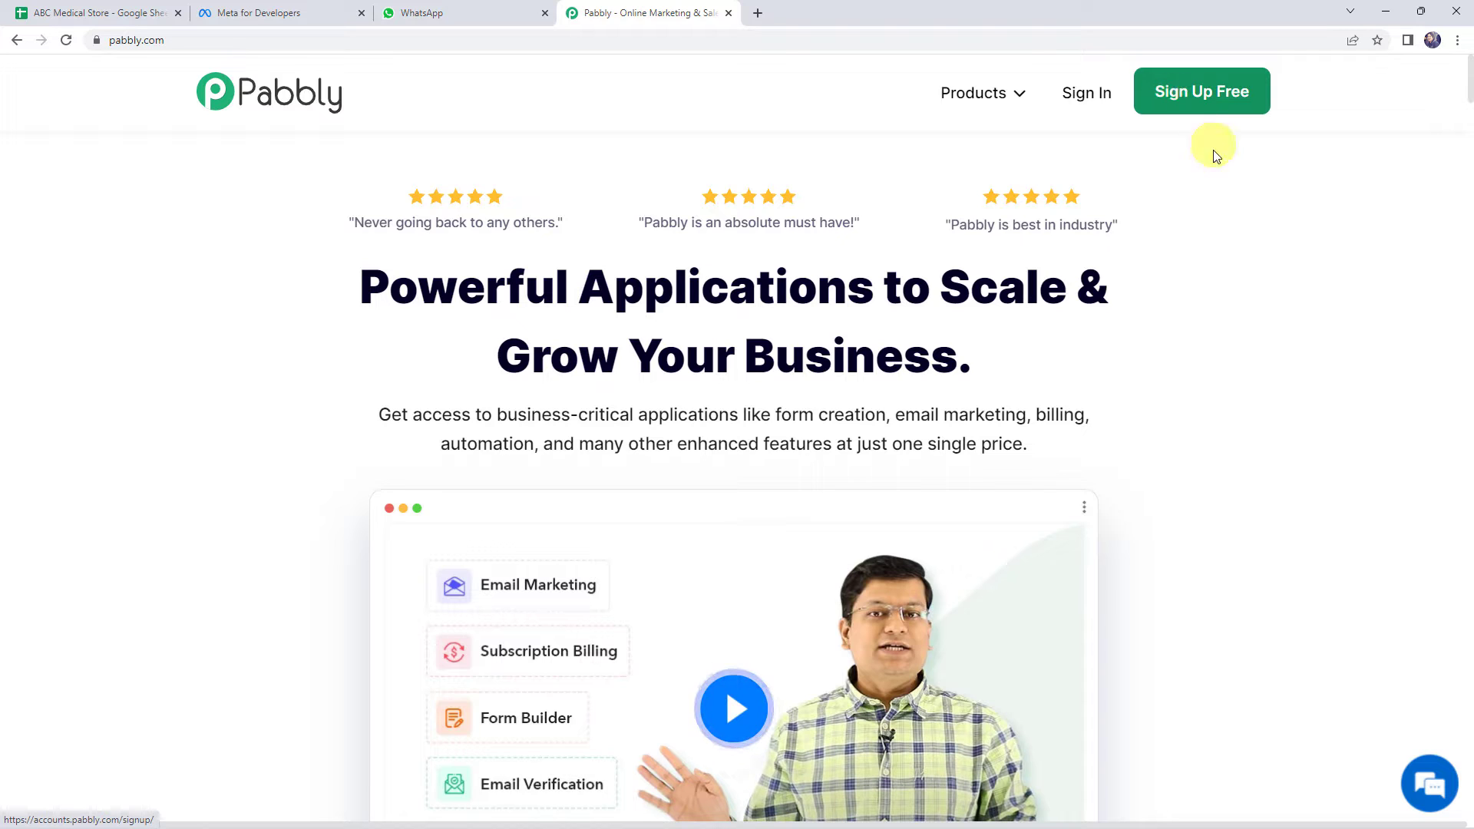
left_click(1085, 99)
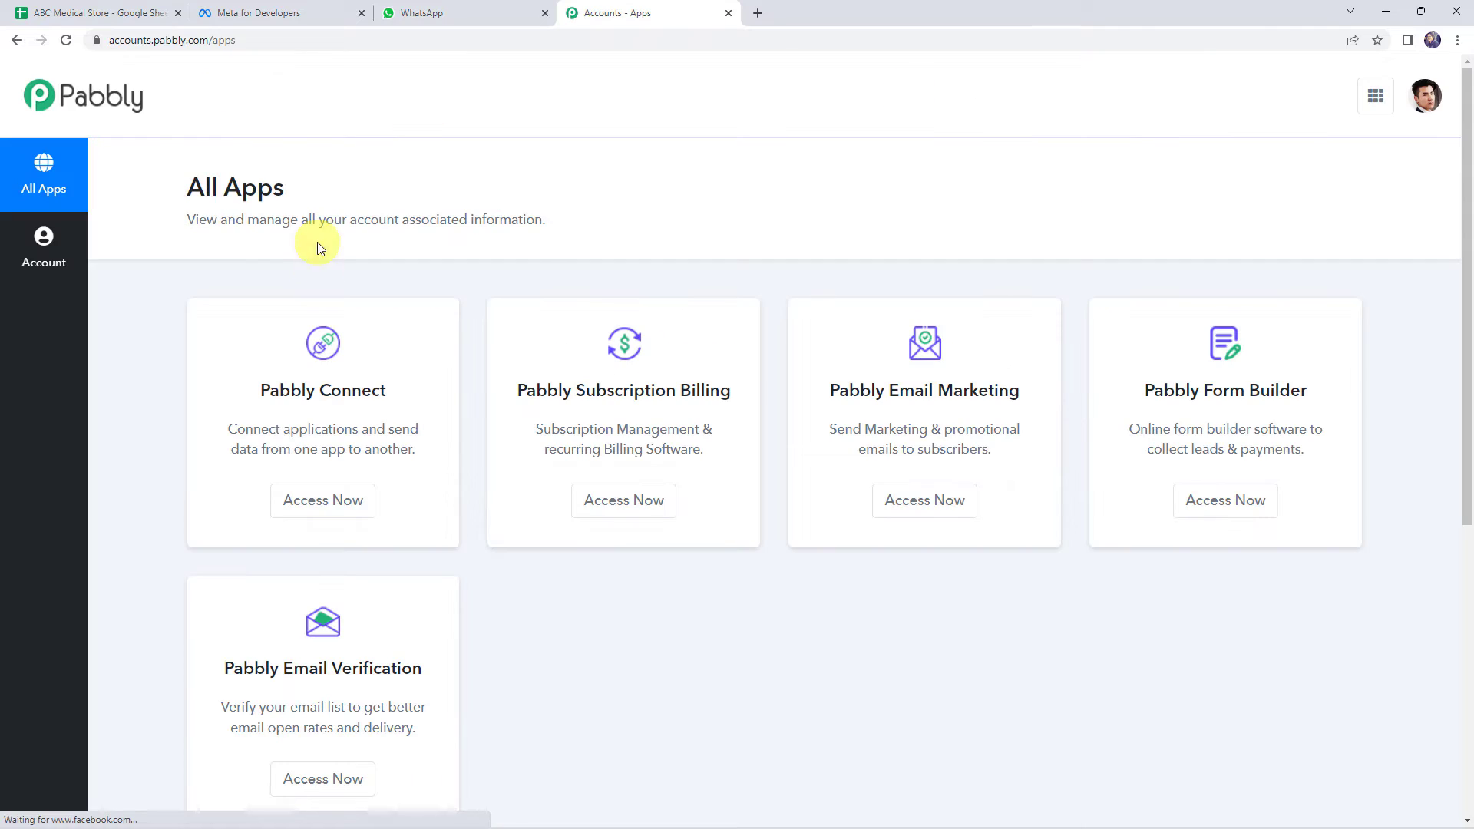
left_click(346, 499)
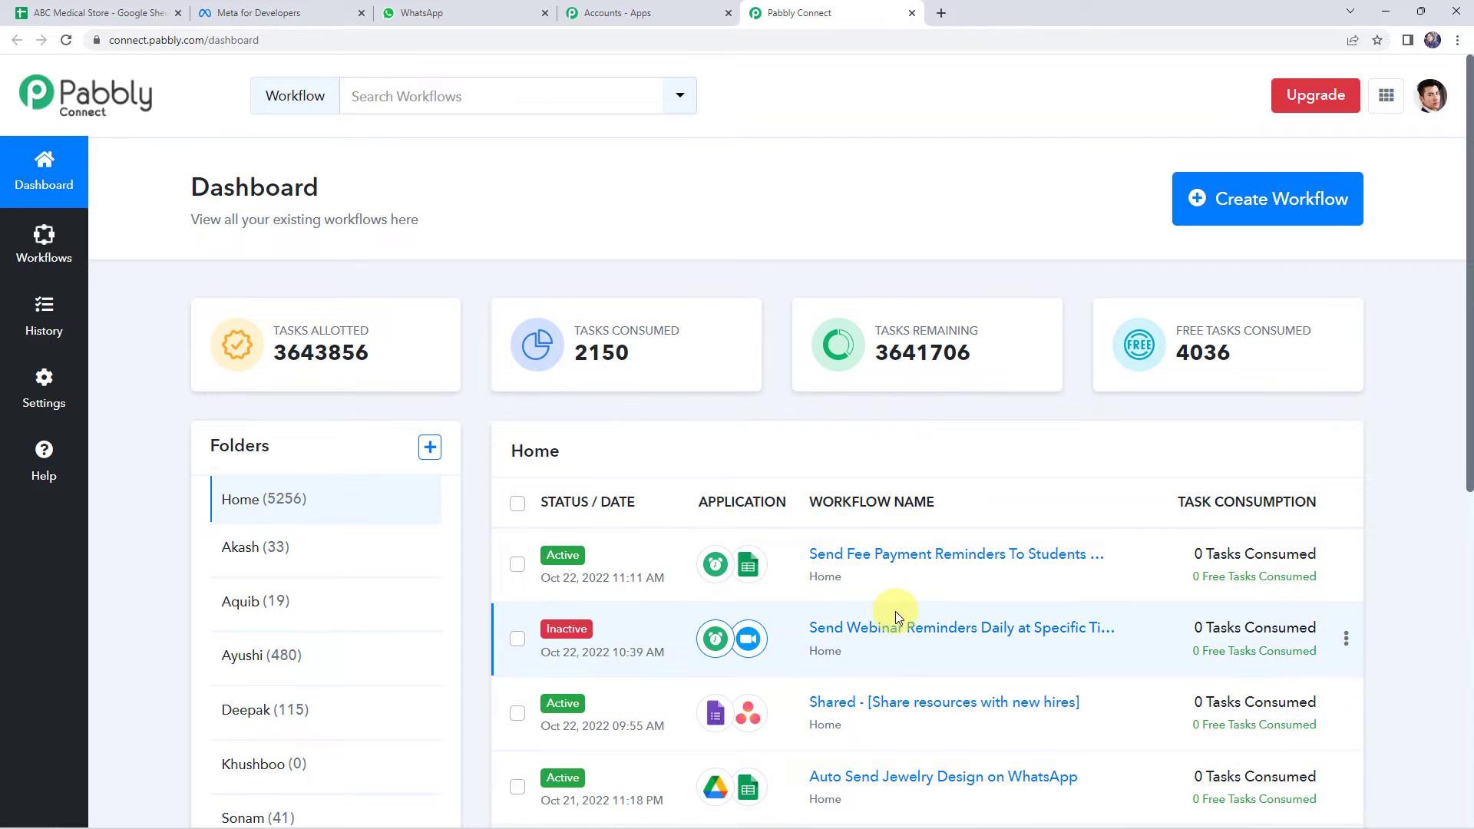
- Create a workflow named "Send Medicine Purchase Reminder to Customer on WhatsApp" and collapse its trigger section
left_click(1244, 209)
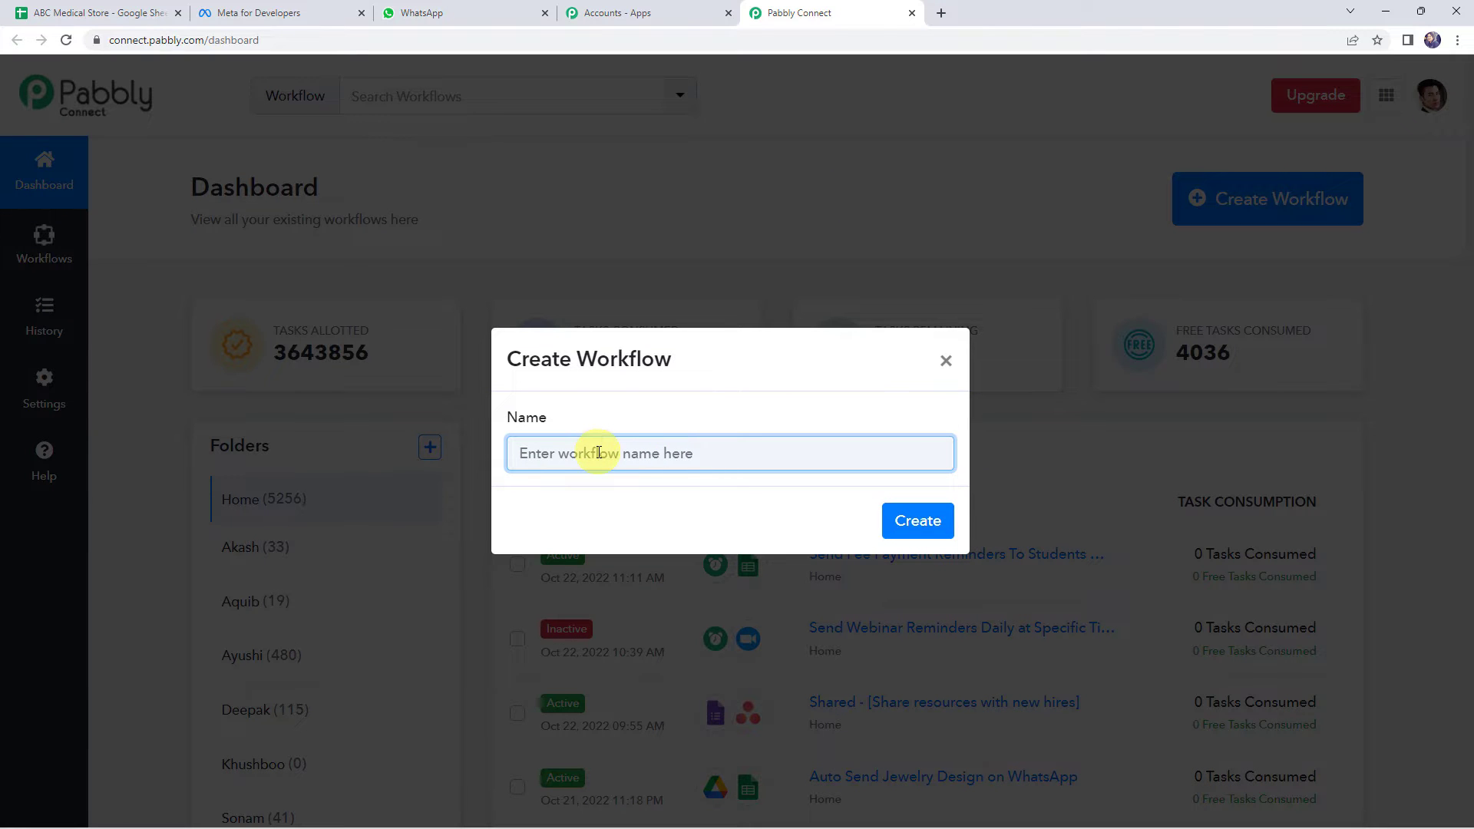
type("Send Medicine Purchase Reminder to Customer on WhatsApp")
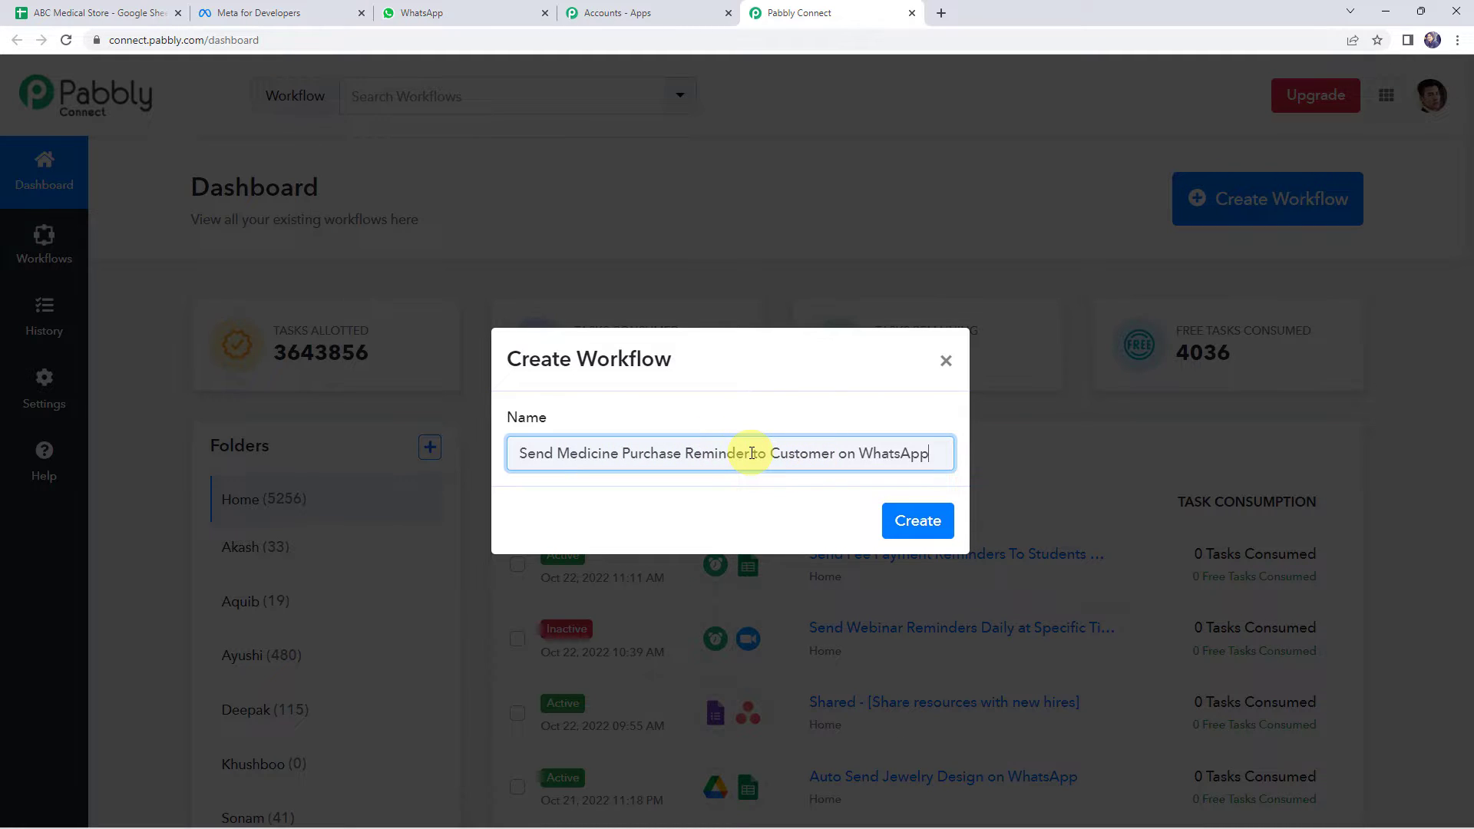
left_click(913, 519)
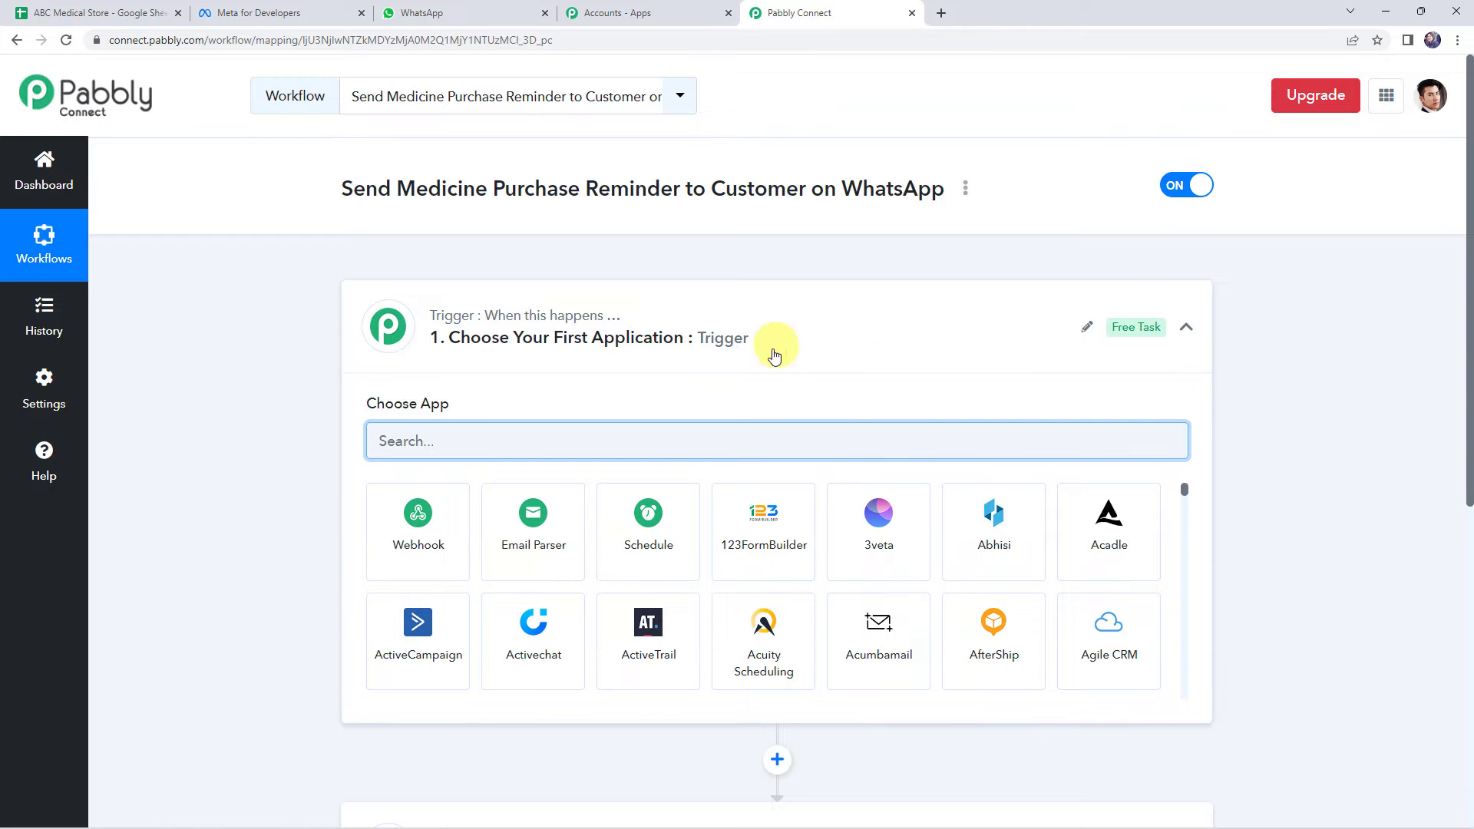
left_click(753, 351)
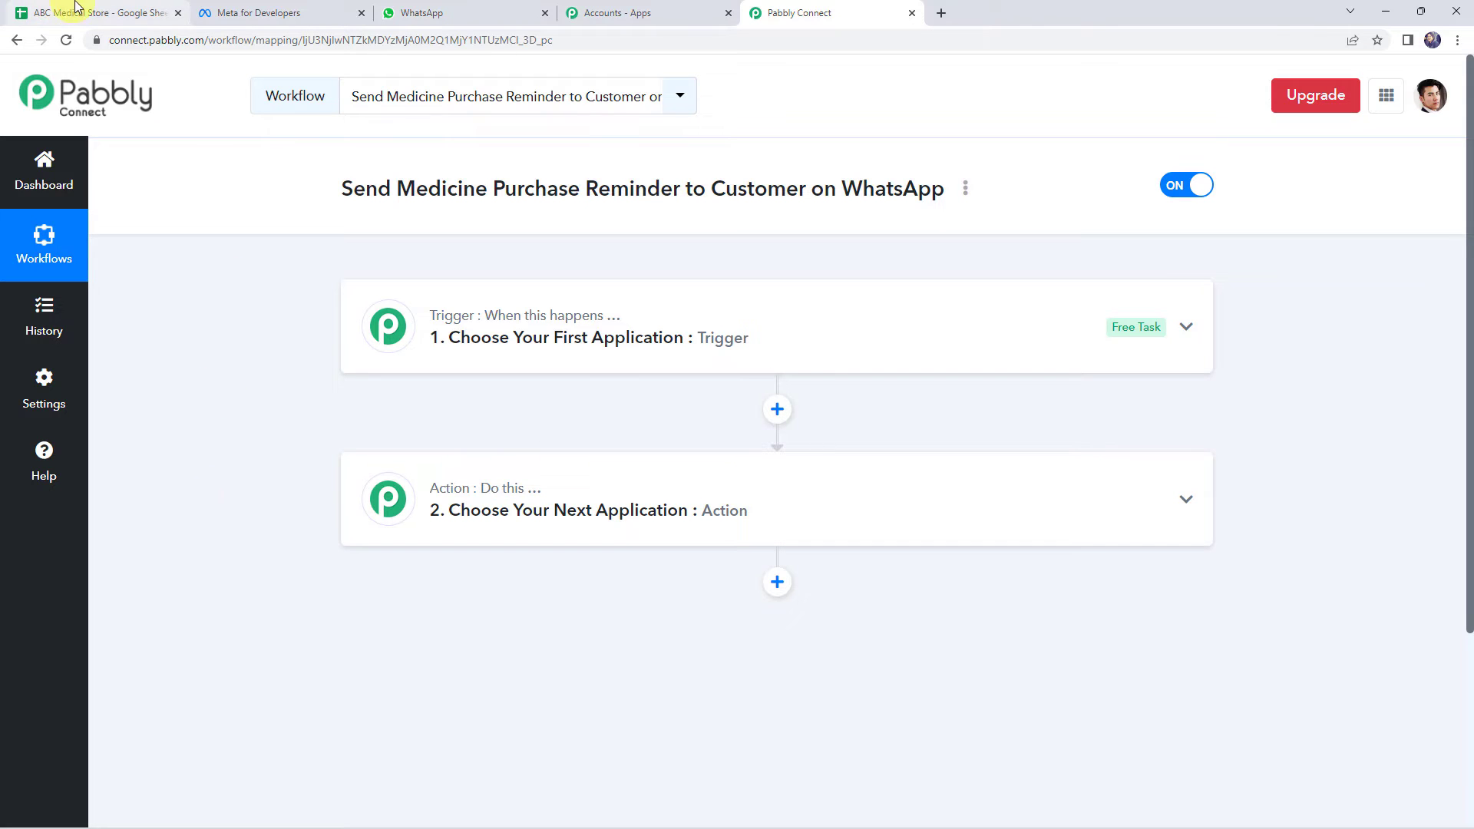
- Examine the End Date column in the ABC Medical Store spreadsheet in Google Sheets, then return to Pabbly Connect
left_click(54, 11)
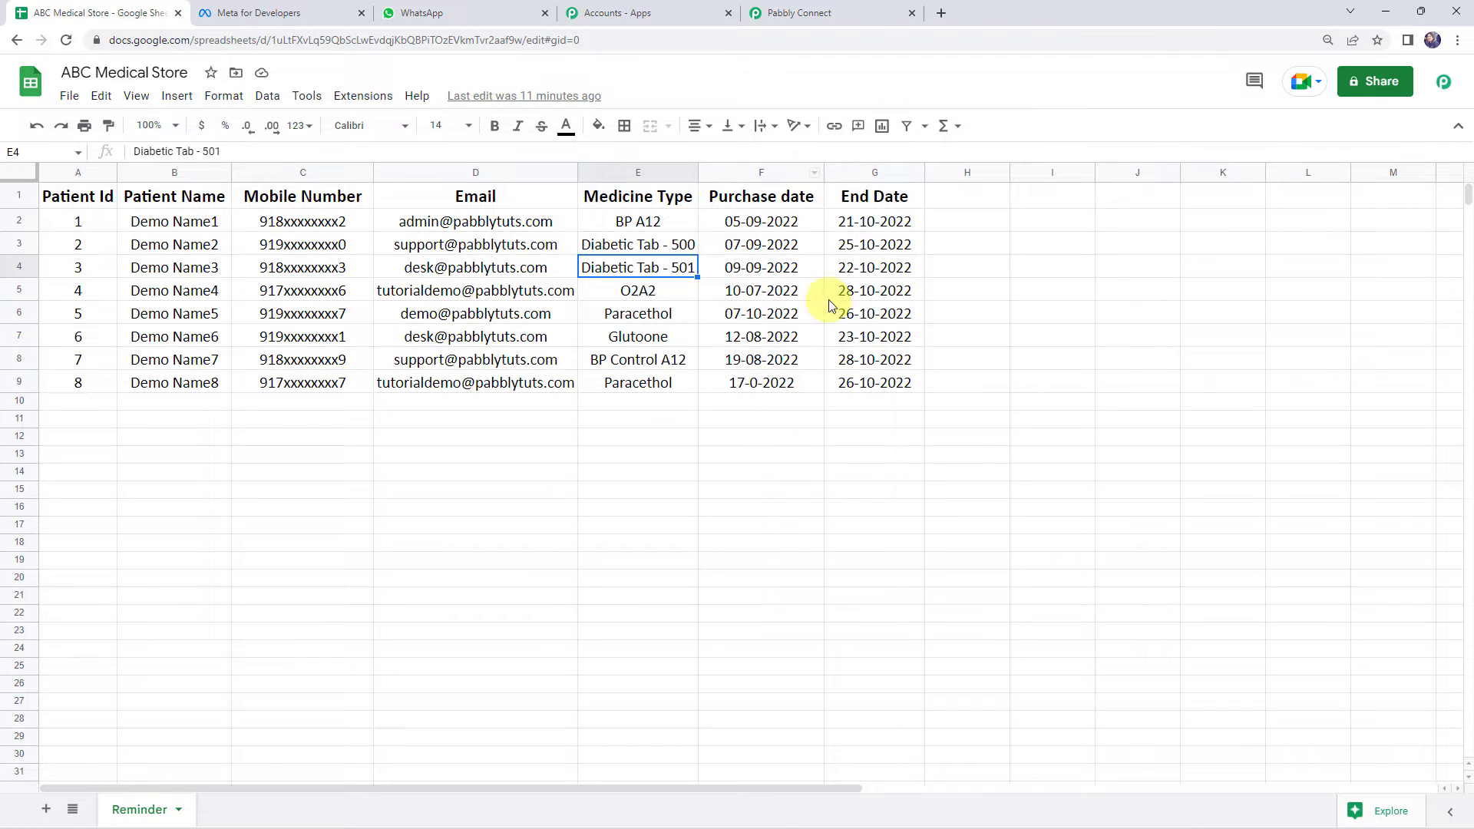
left_click(870, 223)
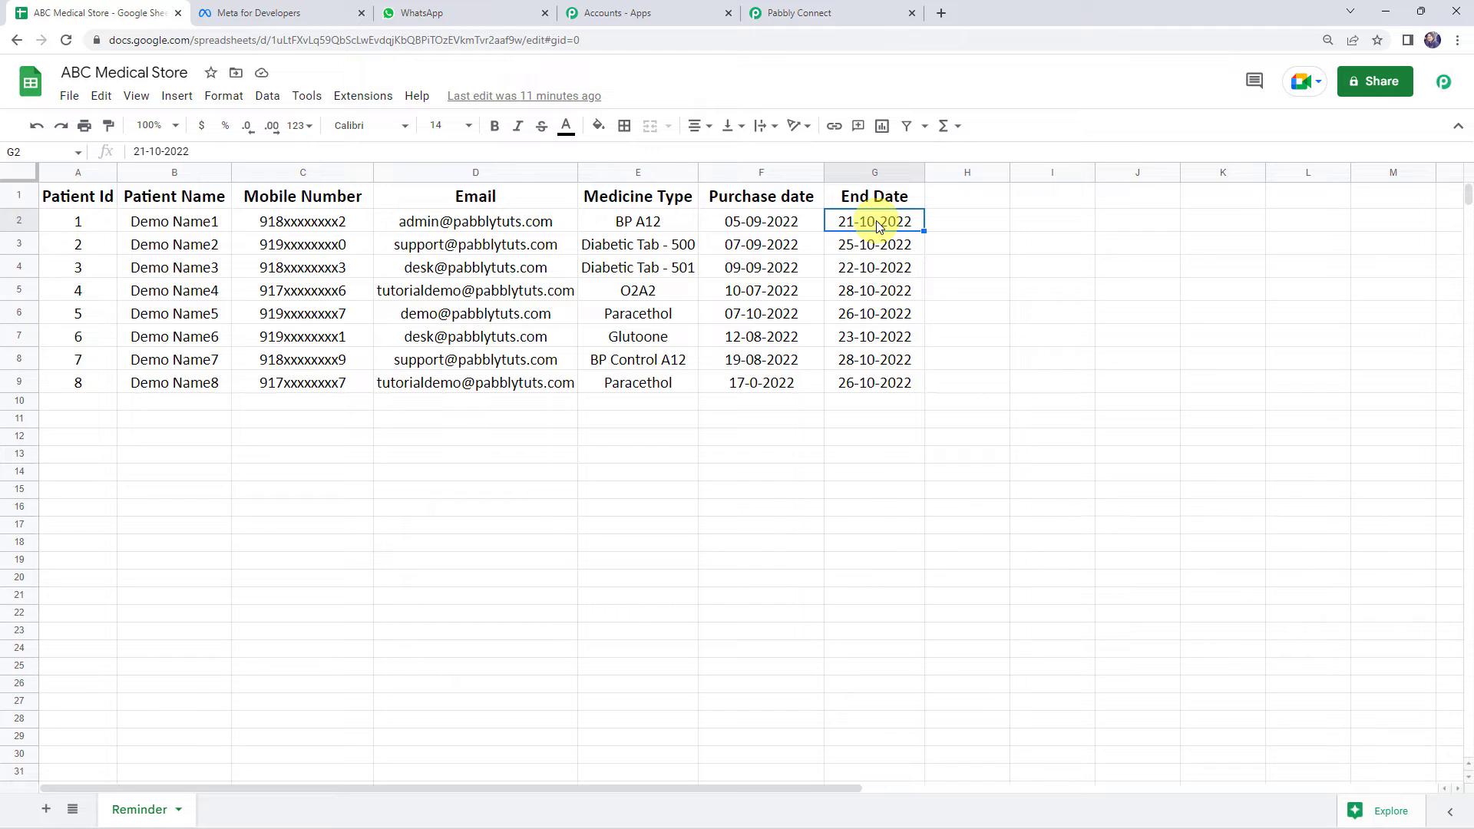
left_click(825, 7)
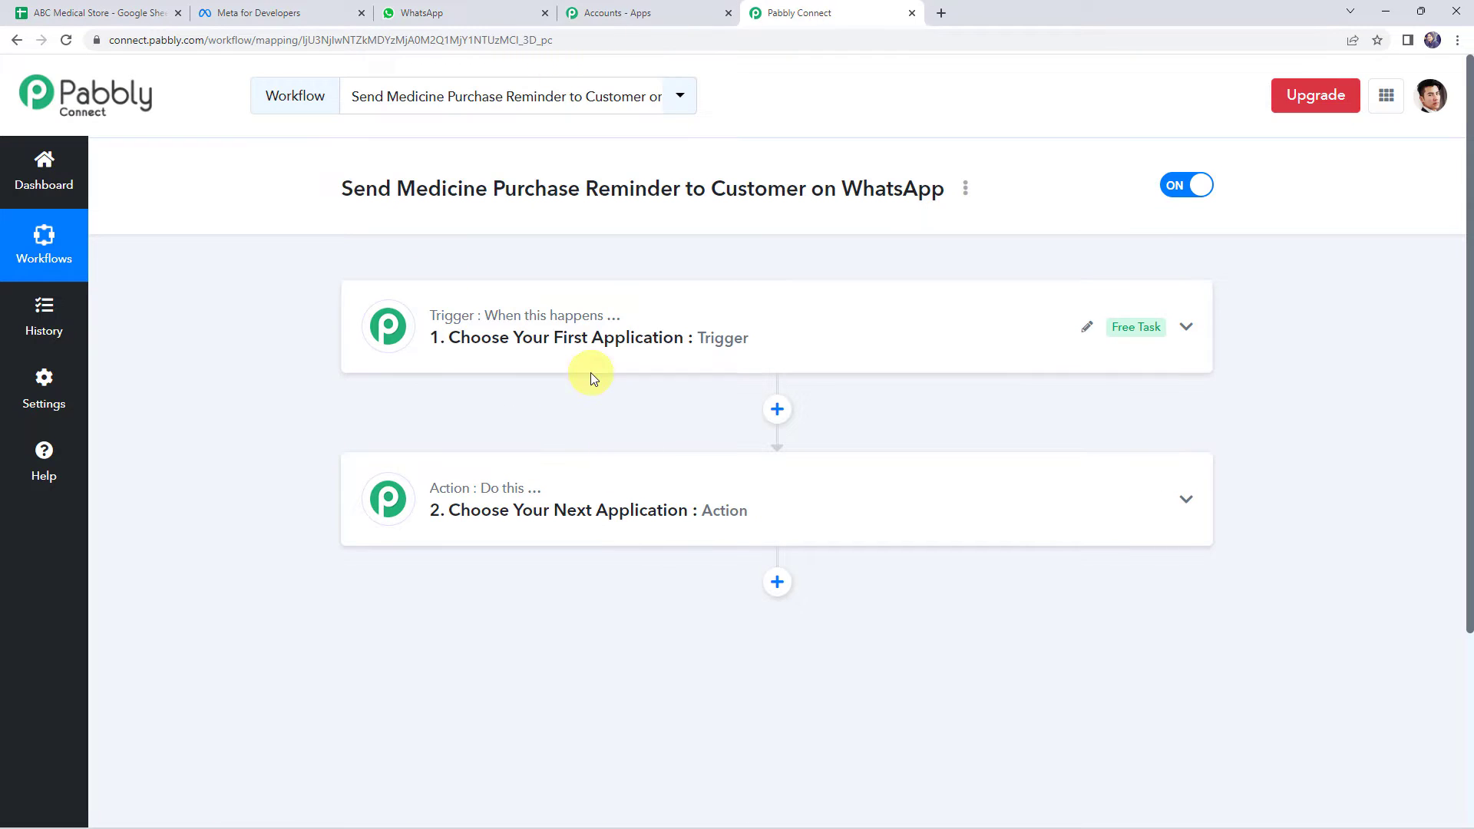
- Choose Schedule by Pabbly as the workflow's trigger application
left_click(686, 331)
left_click(490, 442)
left_click(638, 547)
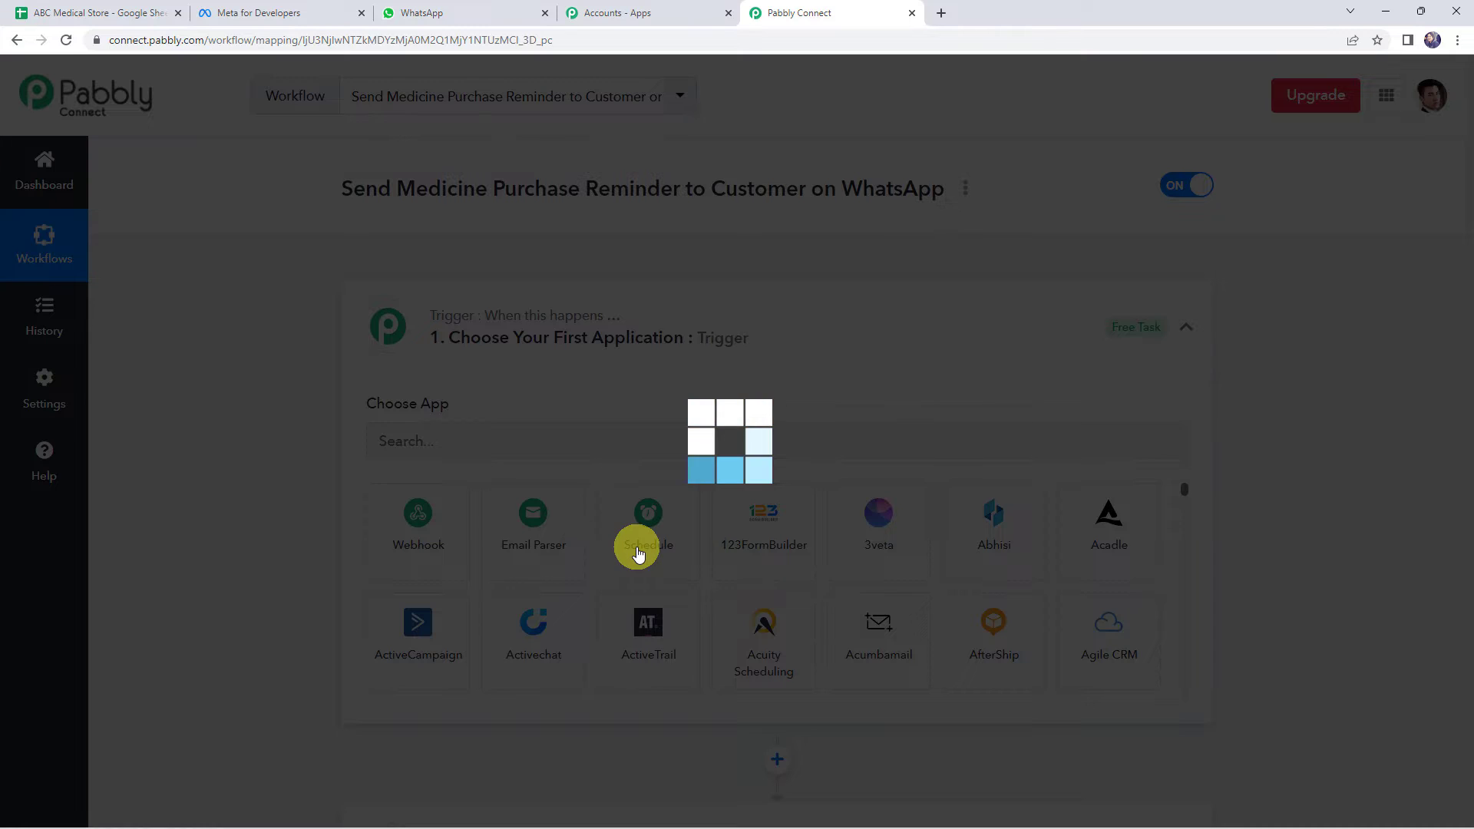
scroll(330, 415, "down", 2)
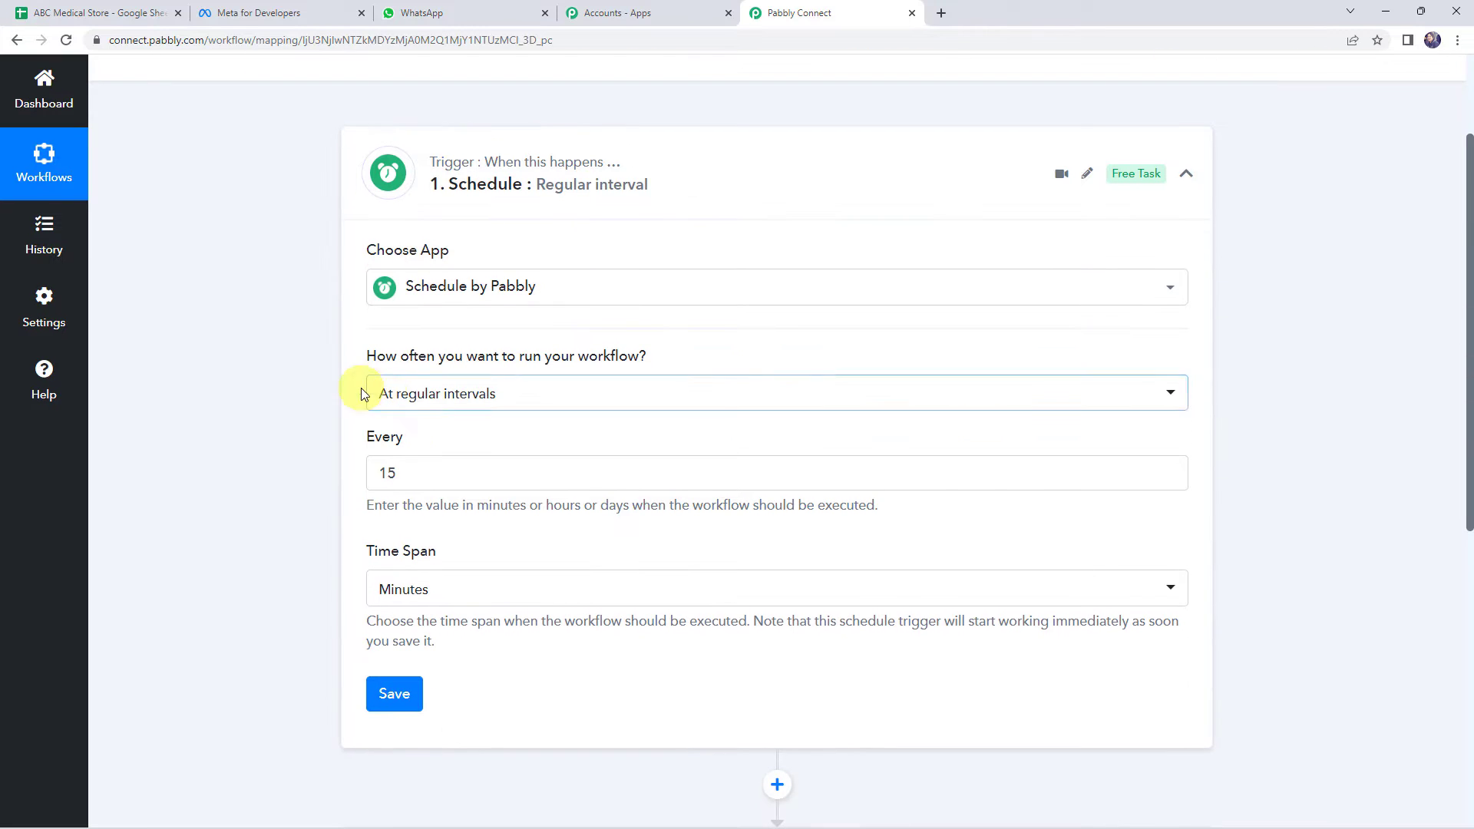
- Schedule the workflow to run every day at 10:00 and save the trigger
mouse_move(510, 361)
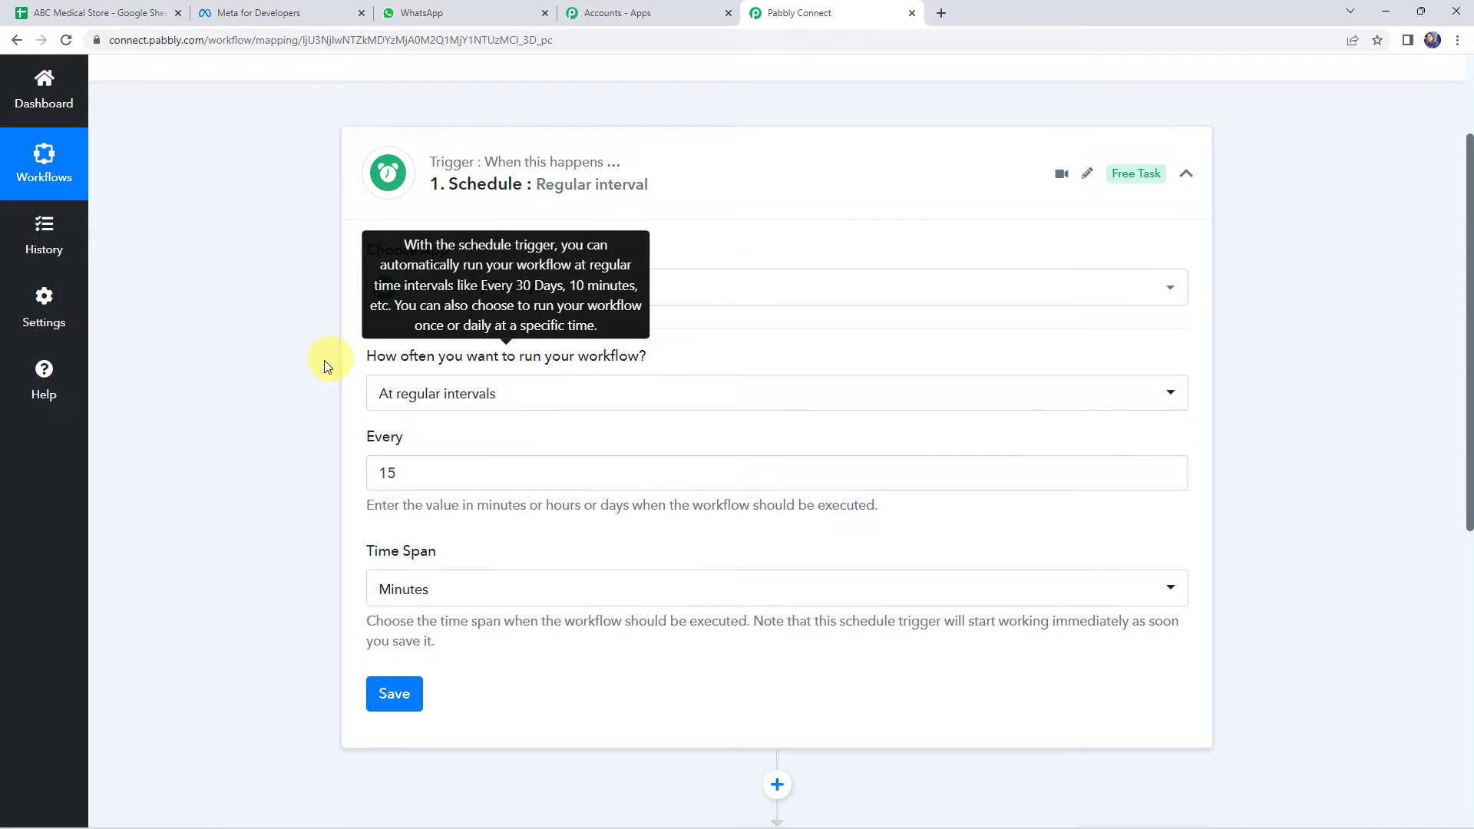
left_click(395, 393)
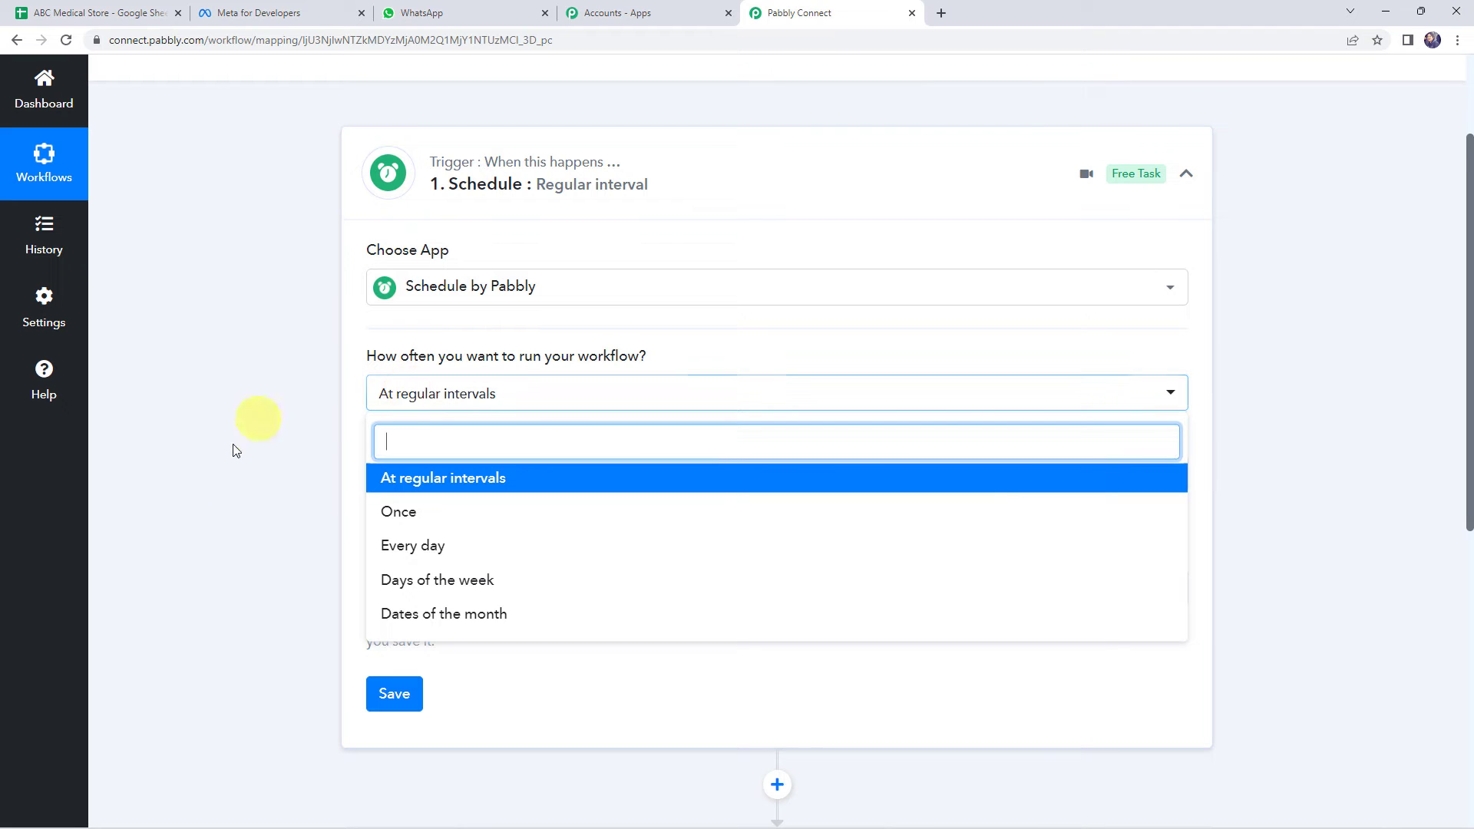
left_click(401, 545)
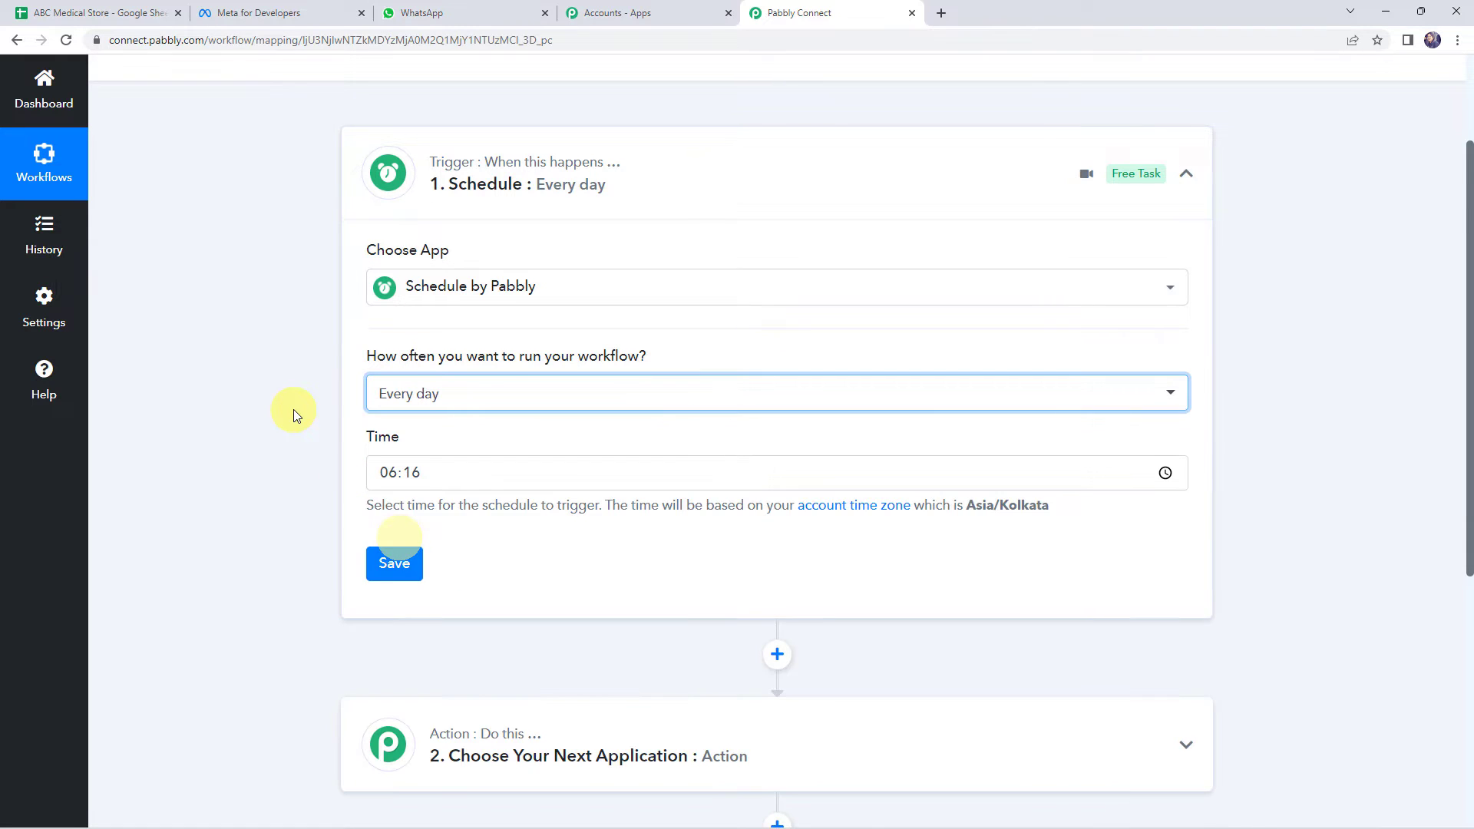
scroll(294, 408, "down", 2)
left_click(382, 329)
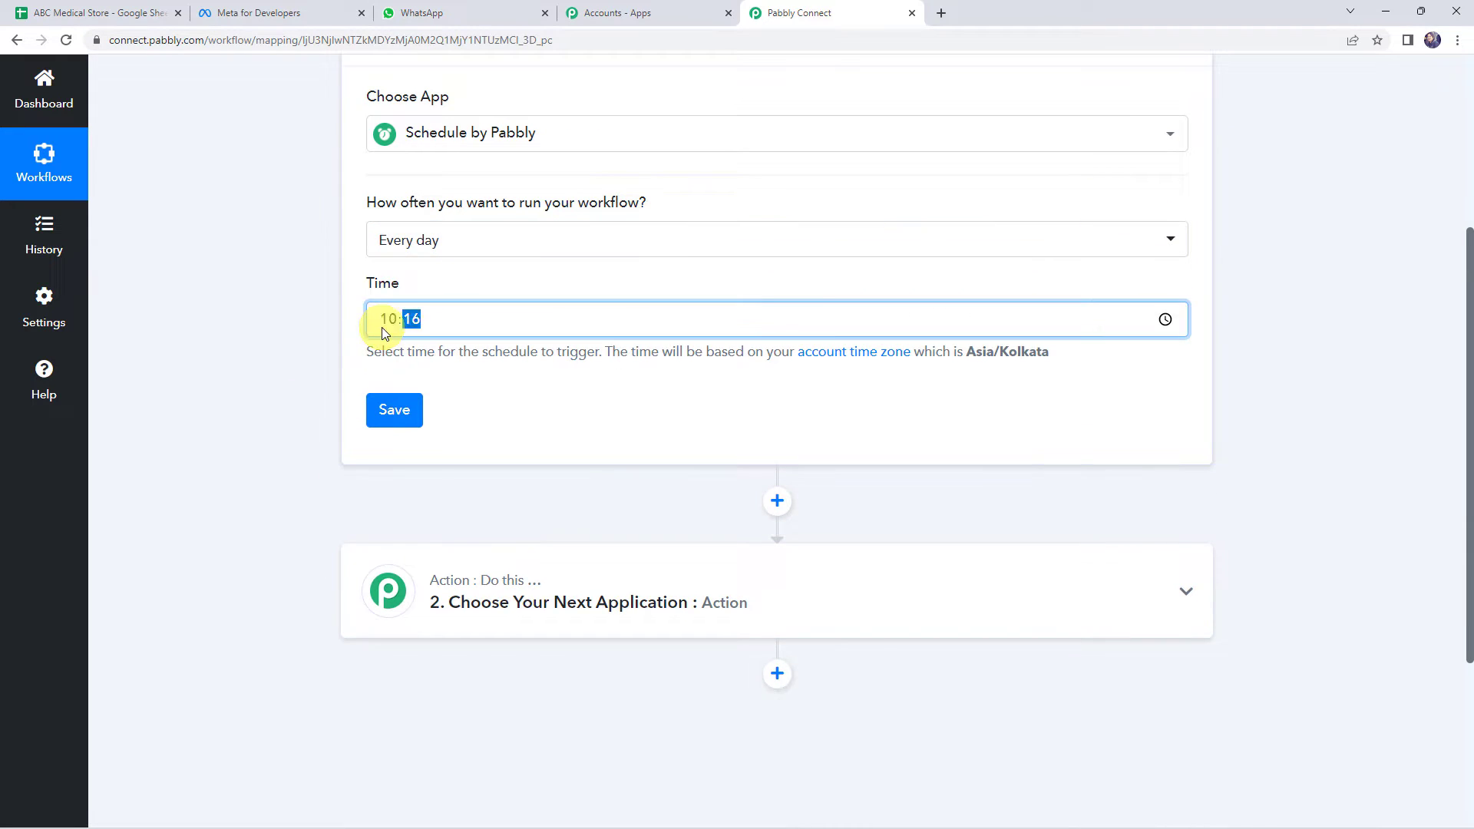
left_click(395, 415)
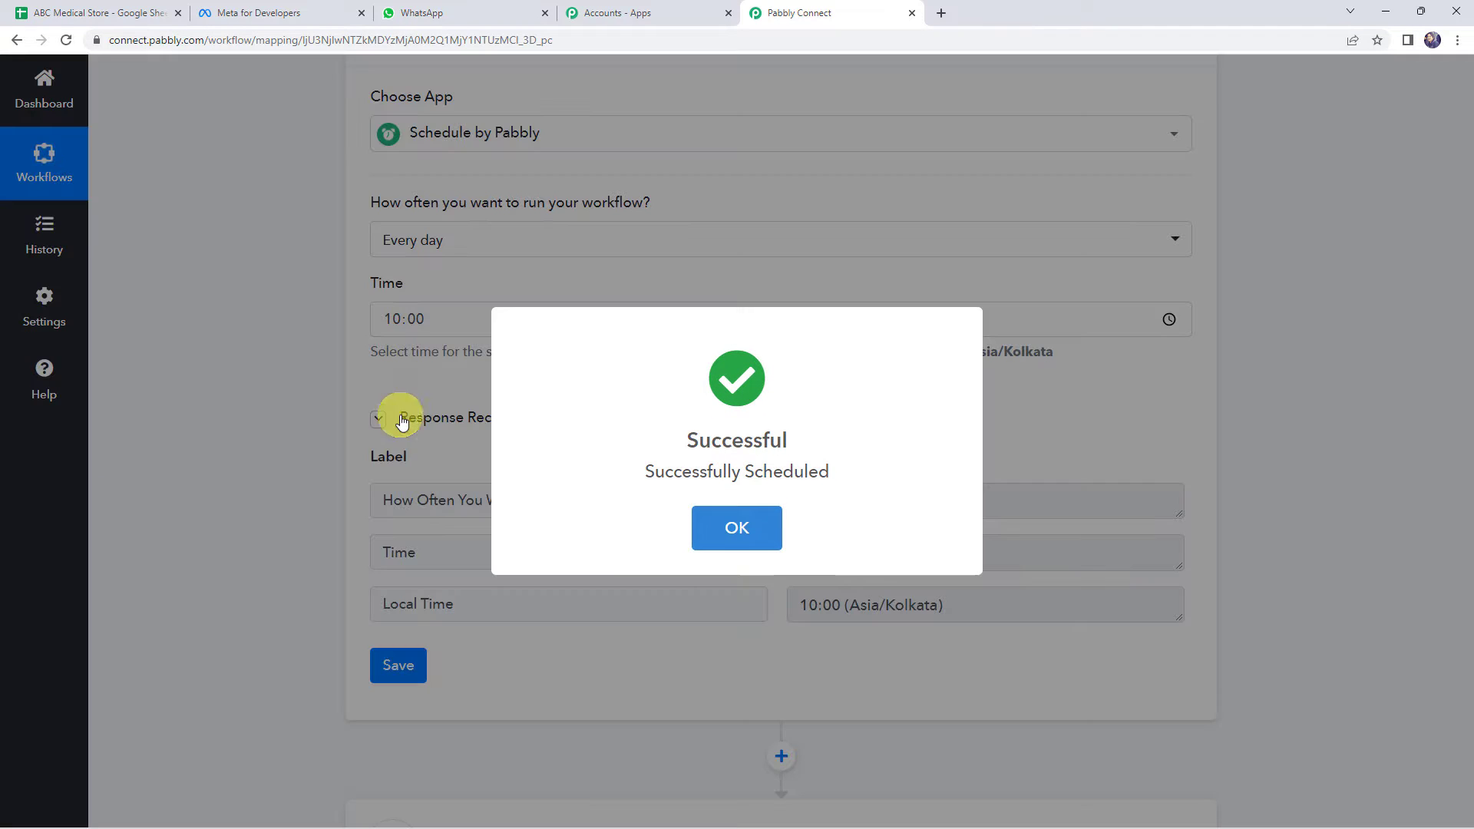
left_click(741, 522)
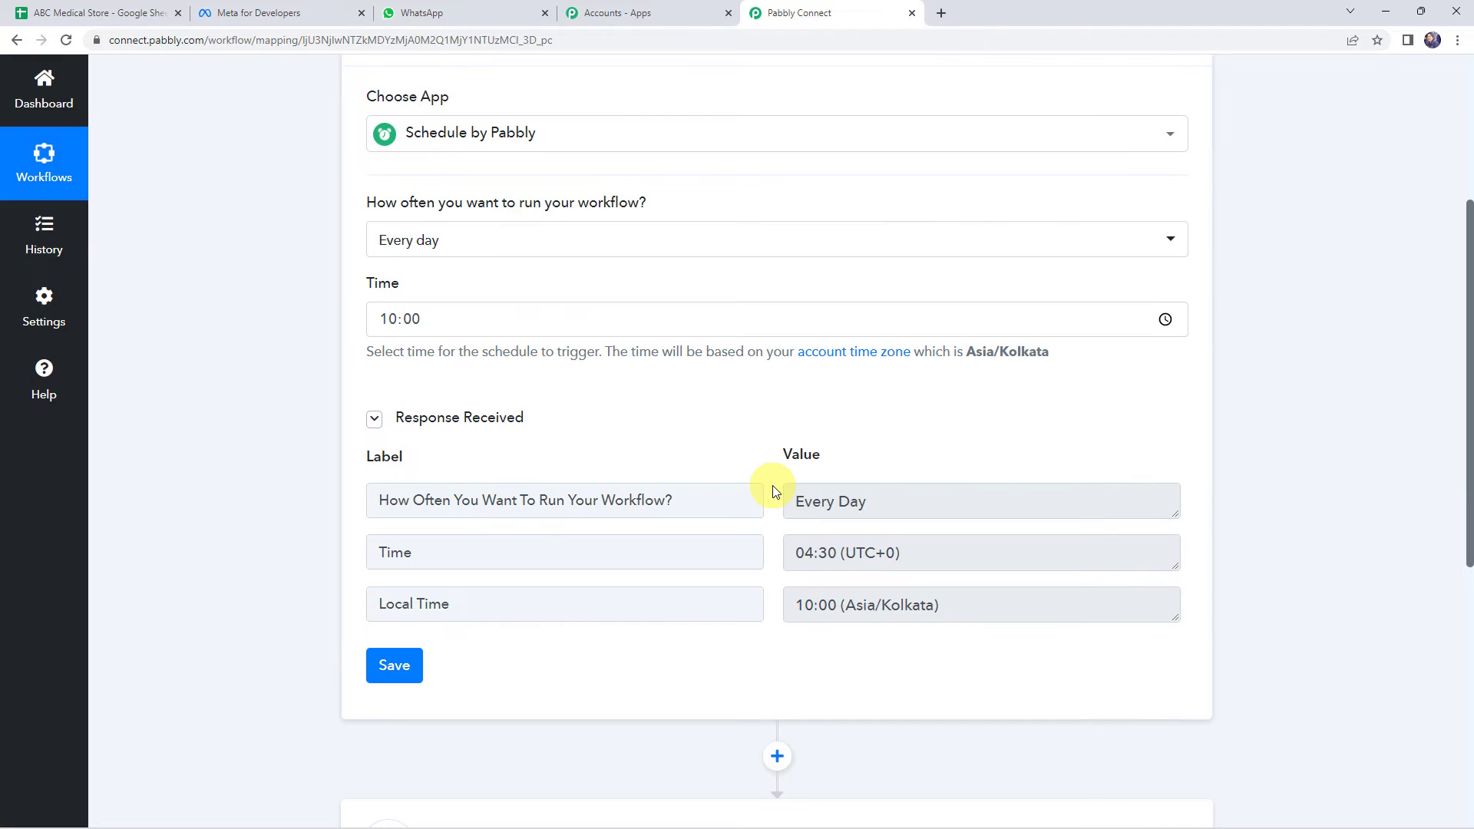
- Review the frequency, UTC time and local time in the schedule response, then check the ABC Medical Store sheet in Google Sheets
left_click(892, 502)
left_click(838, 611)
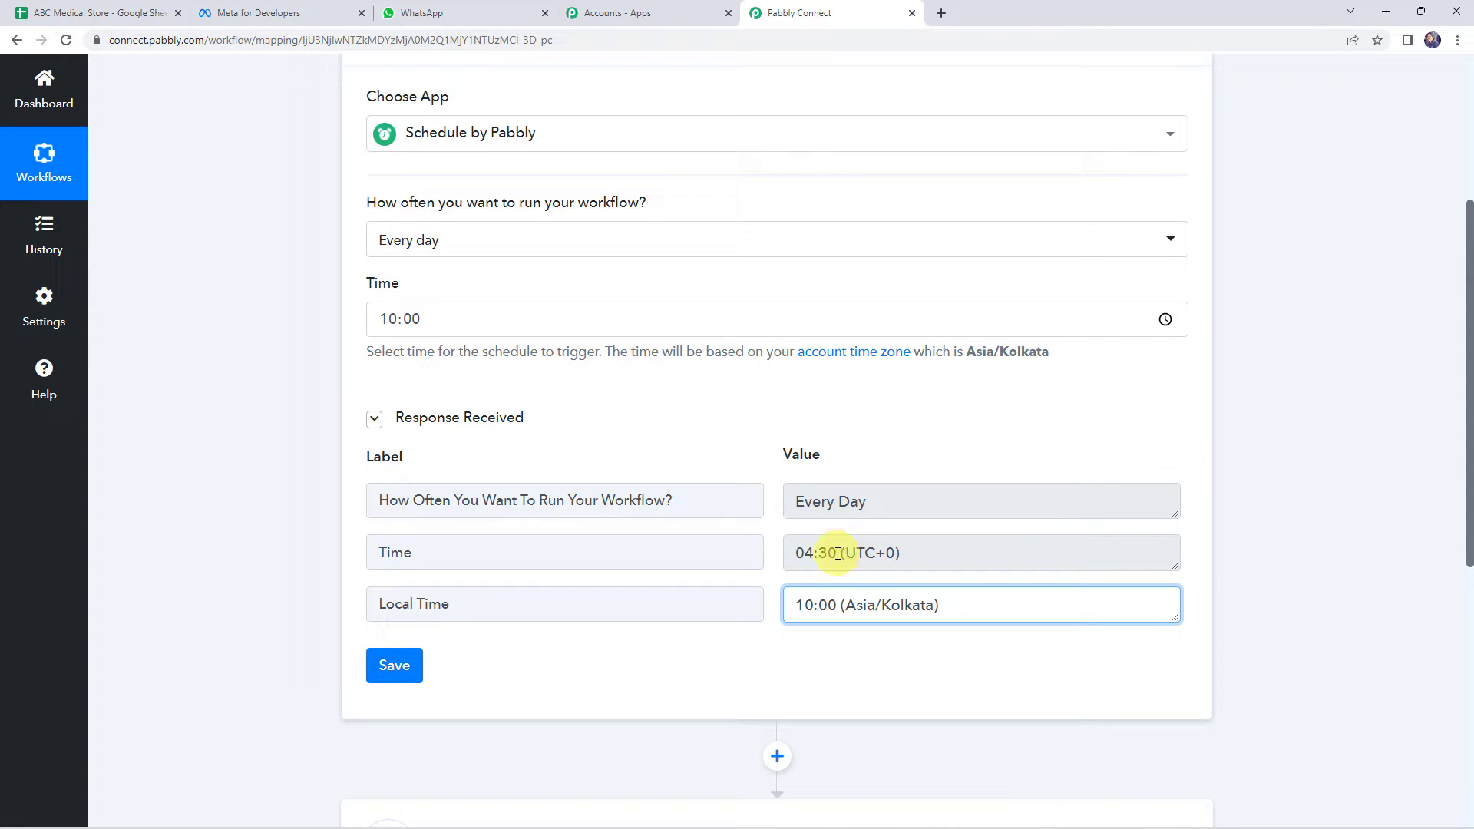
left_click_drag(795, 553, 841, 556)
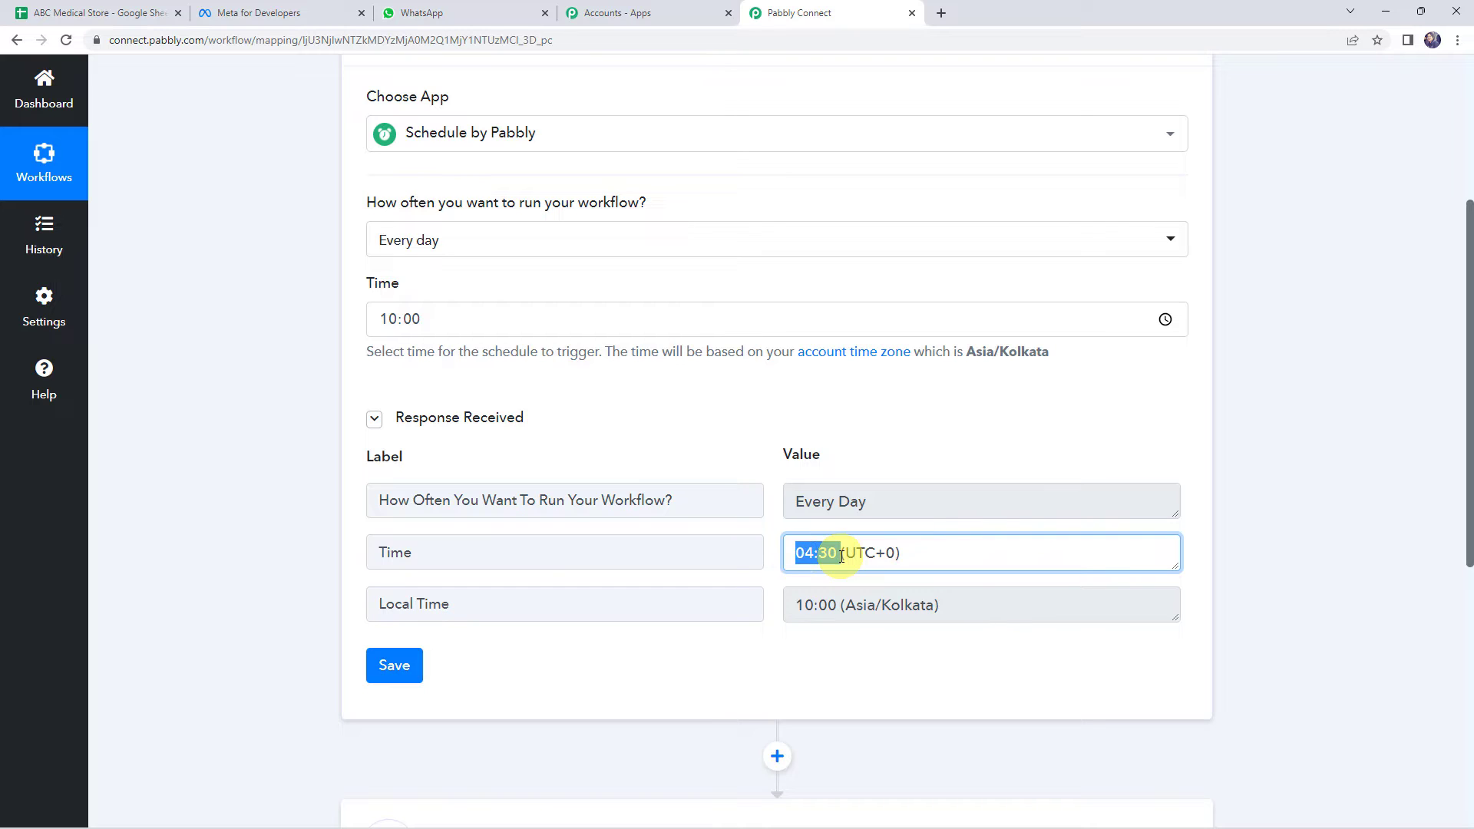
left_click_drag(791, 605, 839, 605)
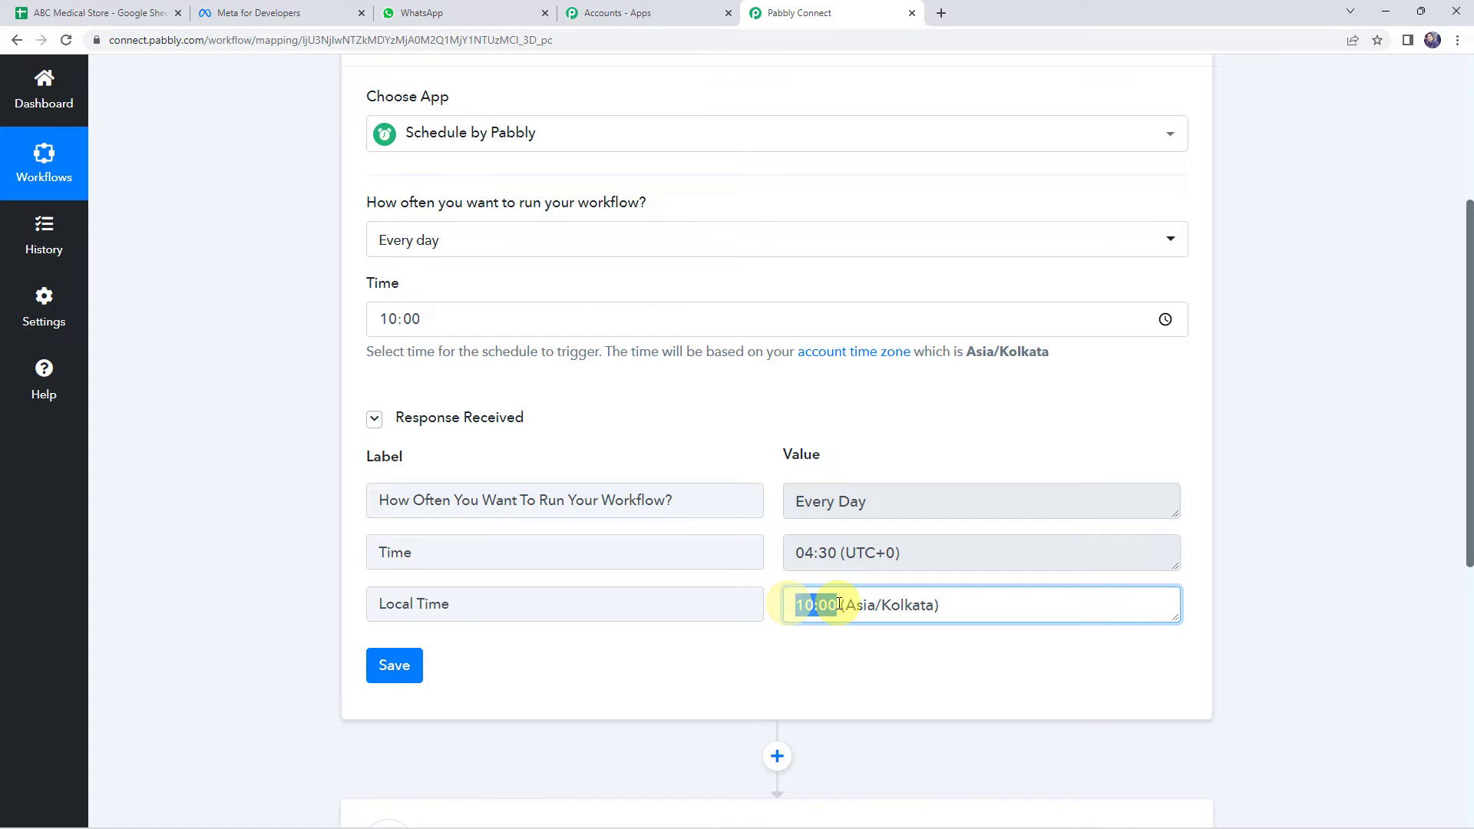
left_click(788, 461)
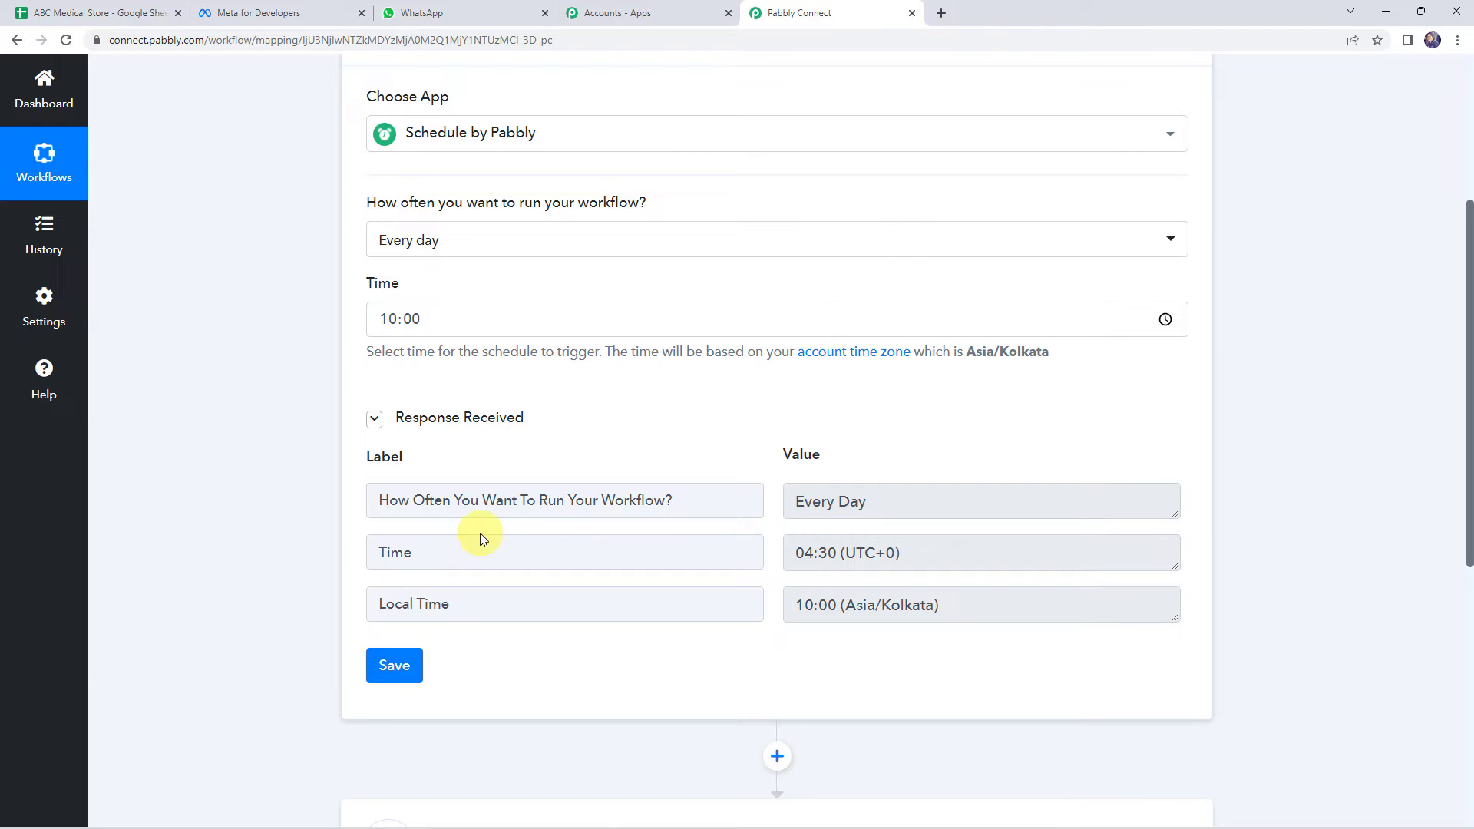
left_click(96, 12)
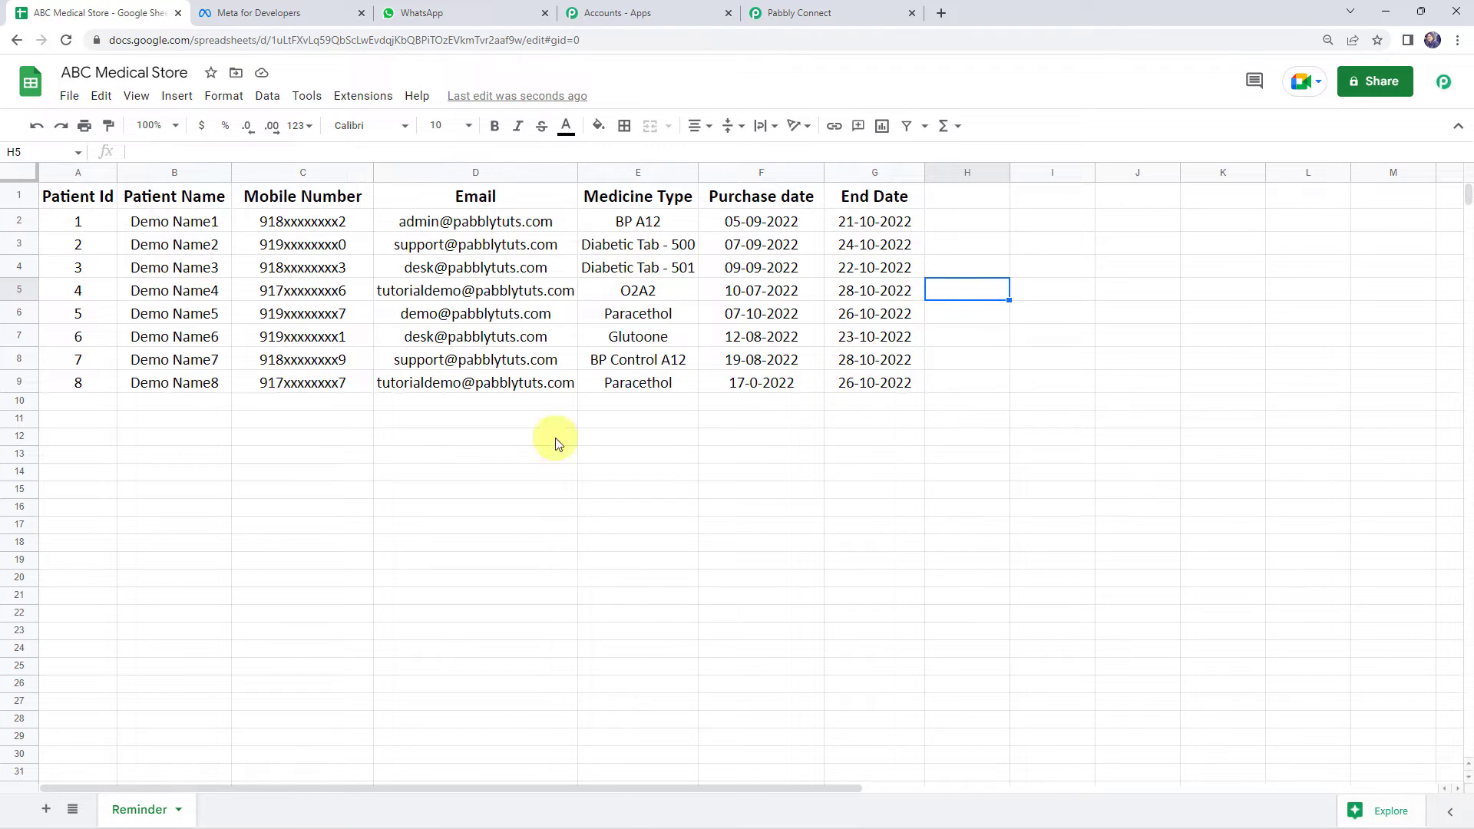
- Return to Pabbly Connect and choose Date/Time Formatter by Pabbly as the application for the second workflow step
left_click(837, 10)
scroll(271, 375, "down", 7)
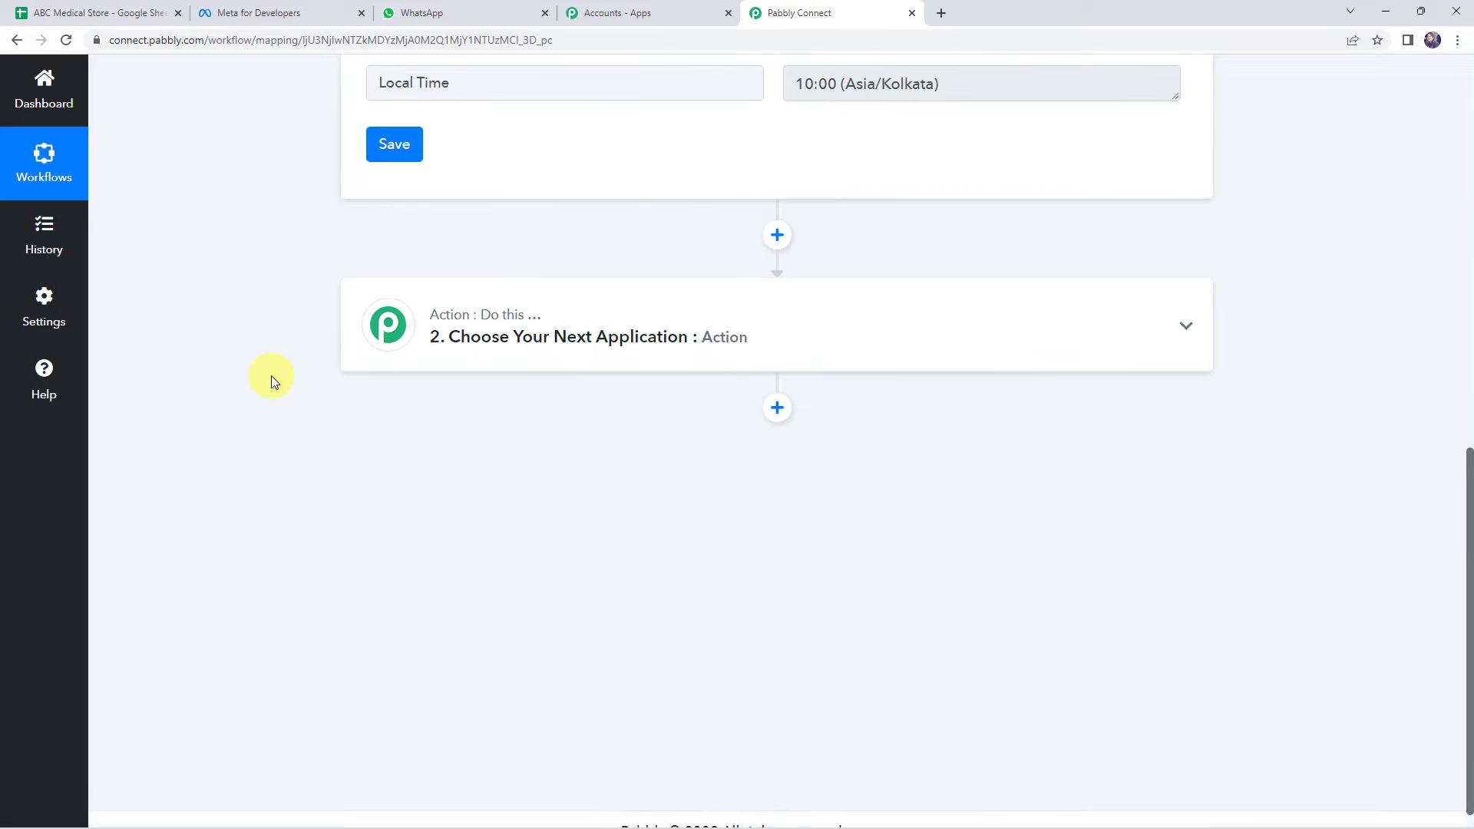
left_click(718, 317)
left_click(540, 412)
type("date")
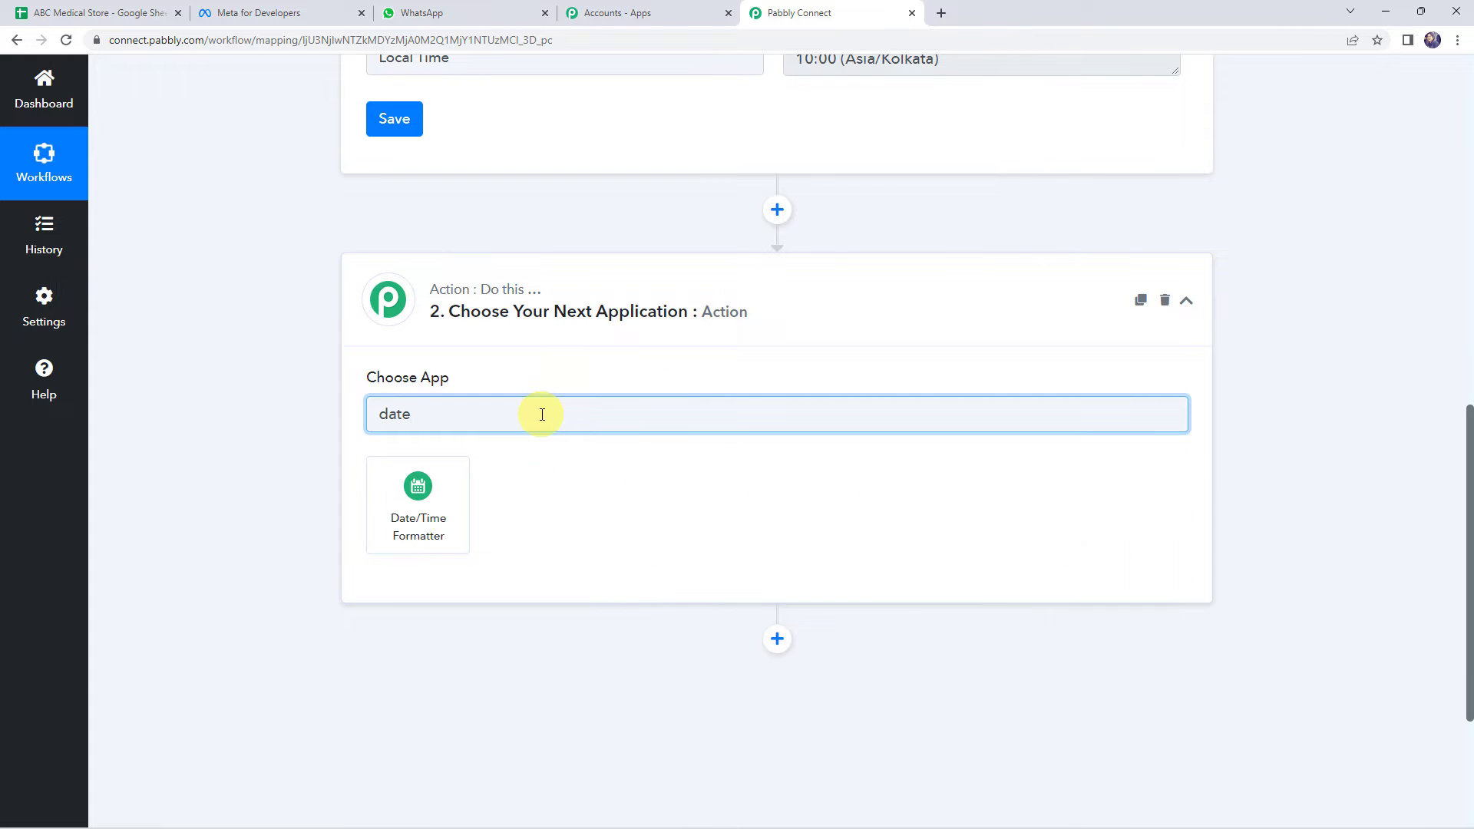
left_click(412, 483)
- Set the formatter's action event to Modify Current Date and connect it
left_click(400, 348)
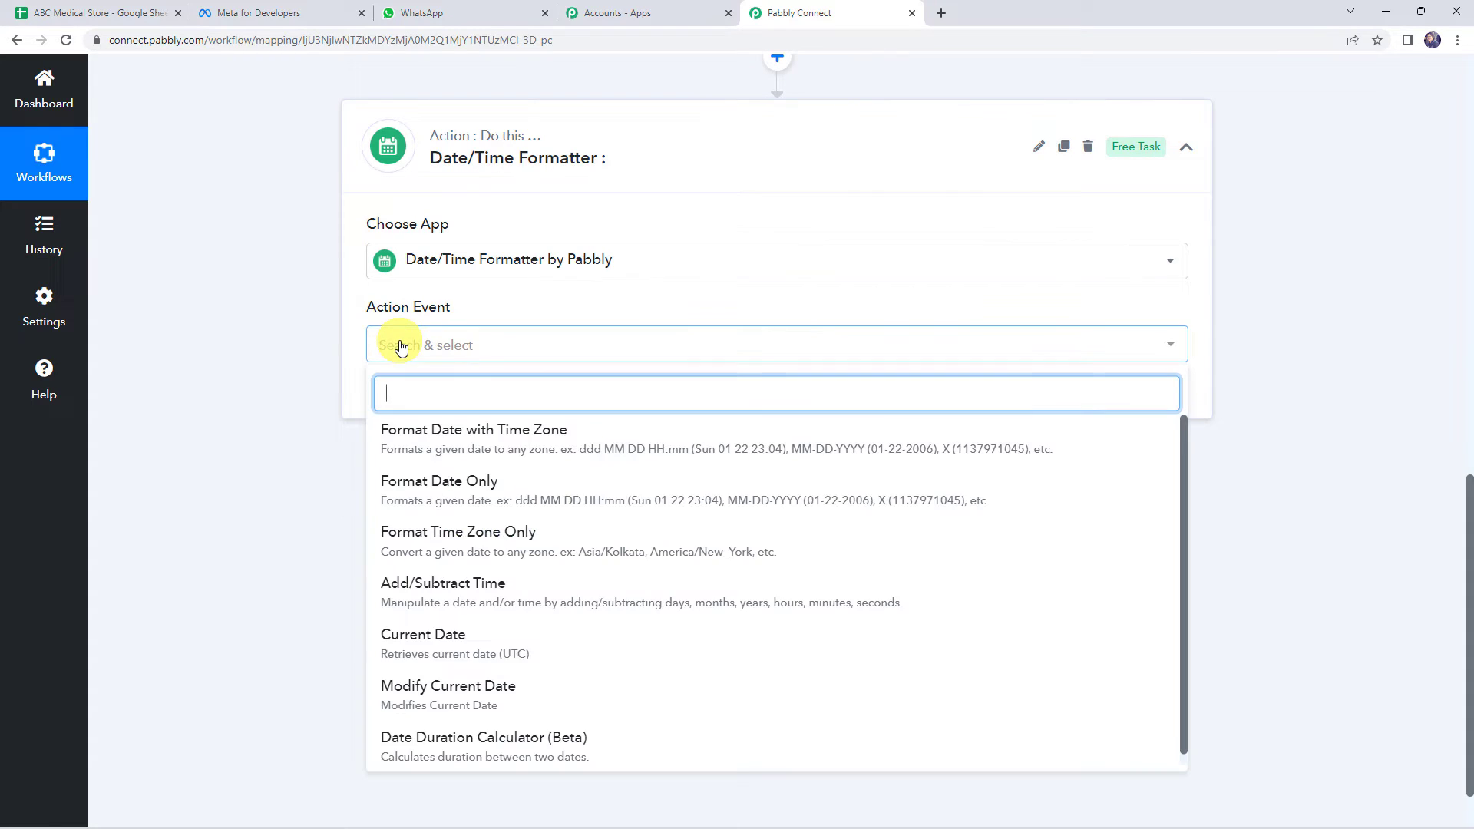
left_click(462, 694)
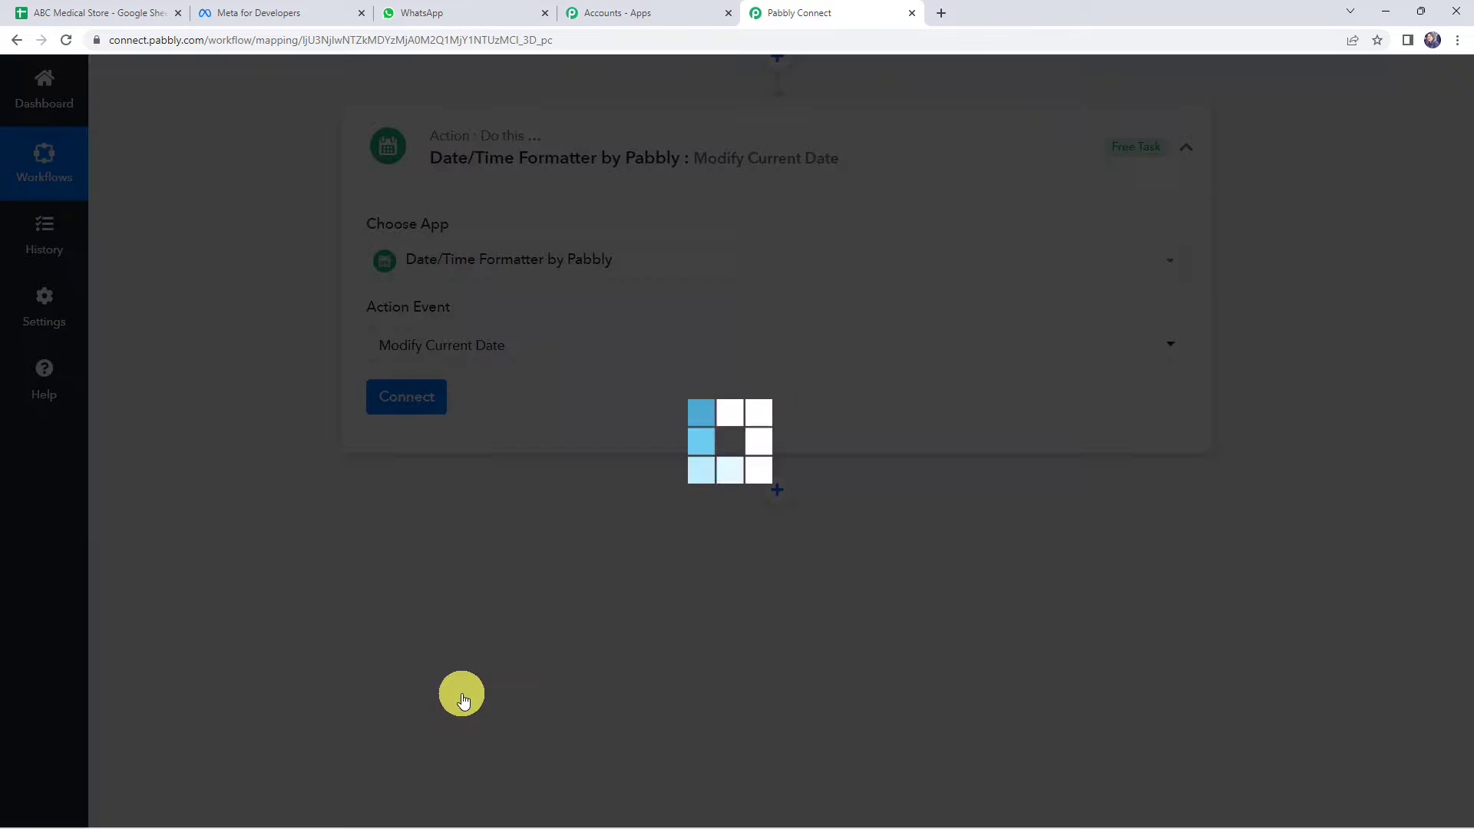
left_click(393, 398)
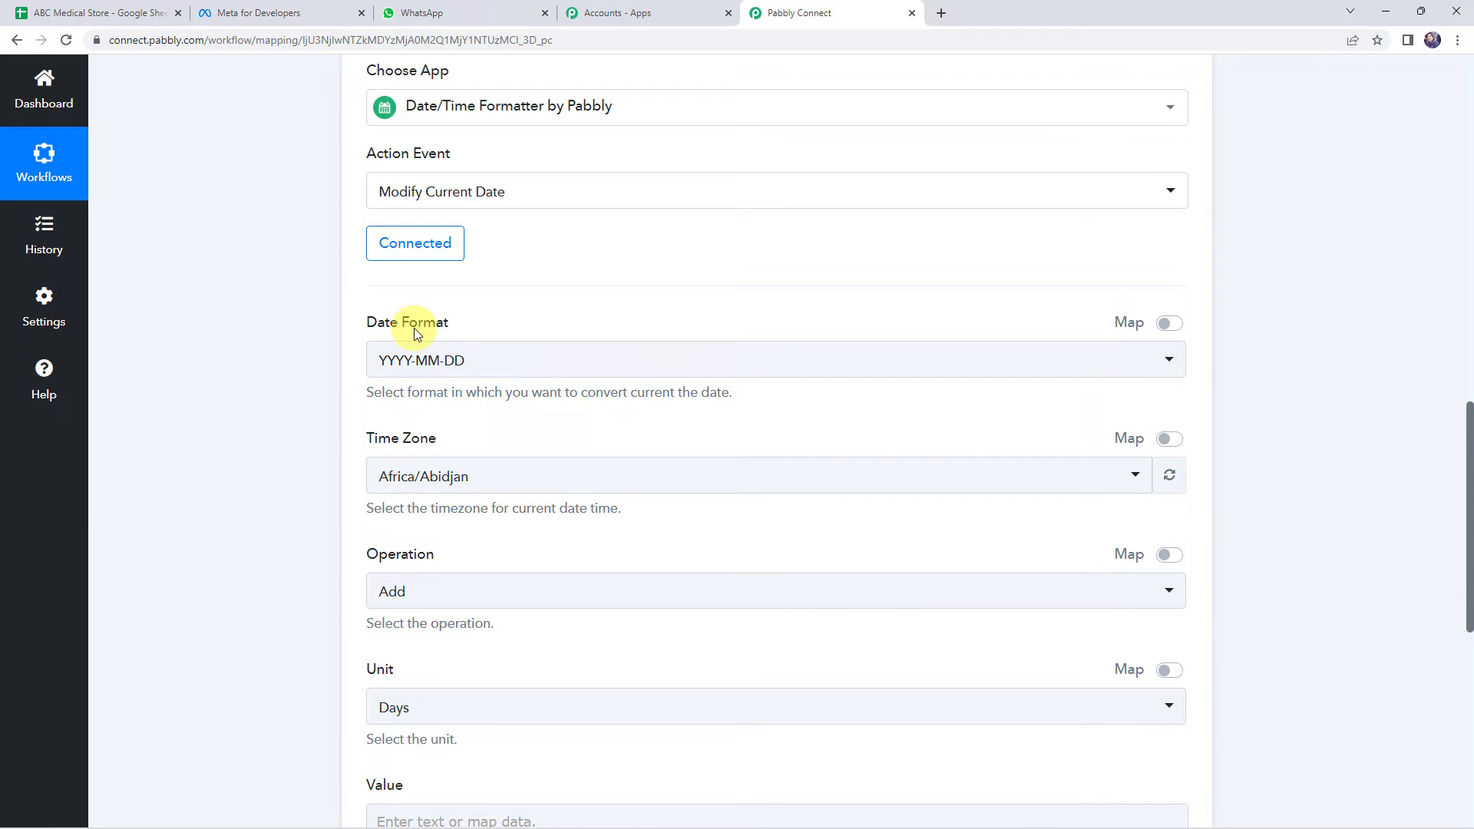
- Set the date format of the Modify Current Date action to DD-MM-YYYY
scroll(269, 355, "down", 1)
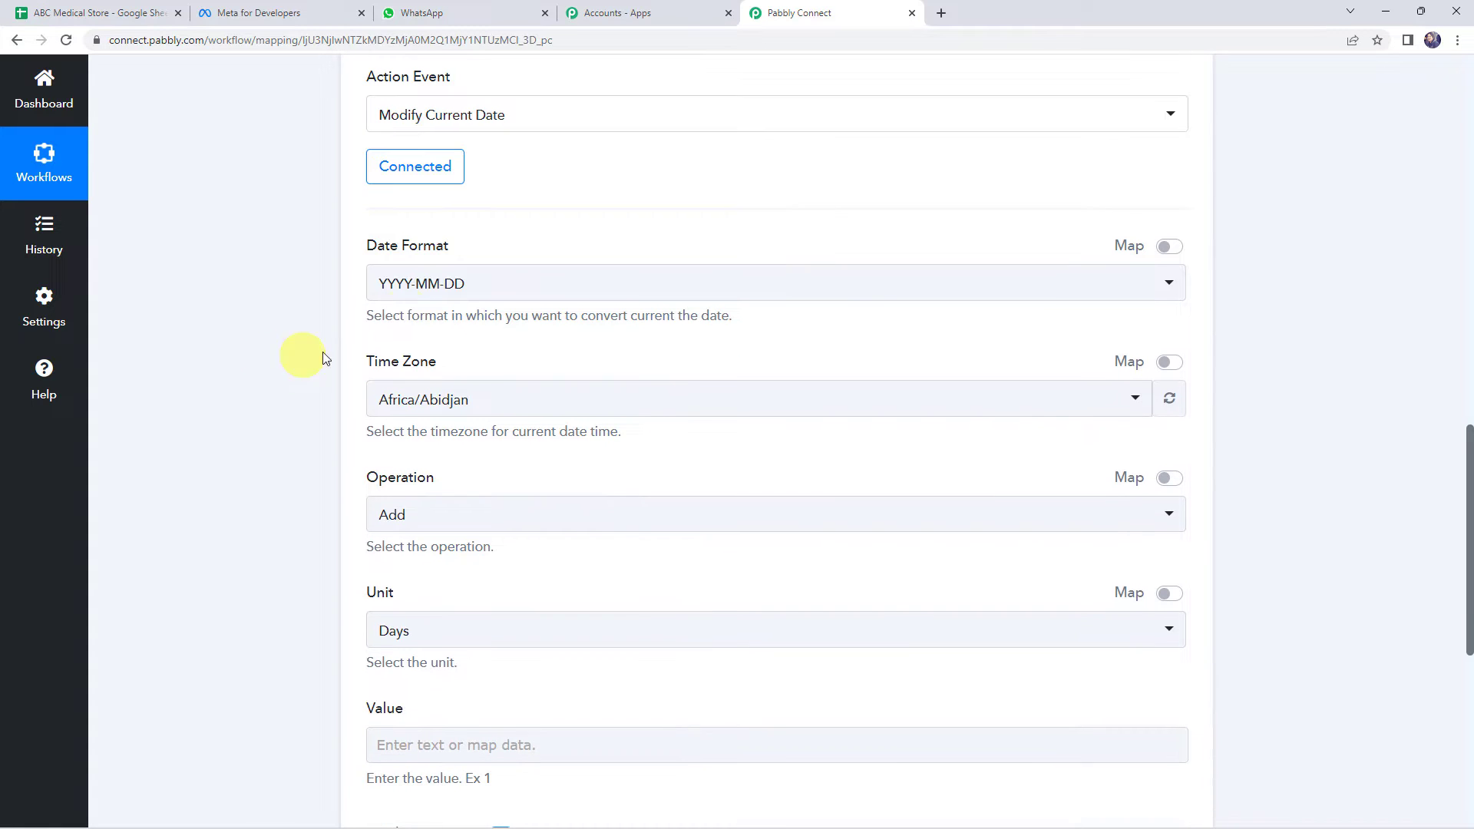
left_click(389, 284)
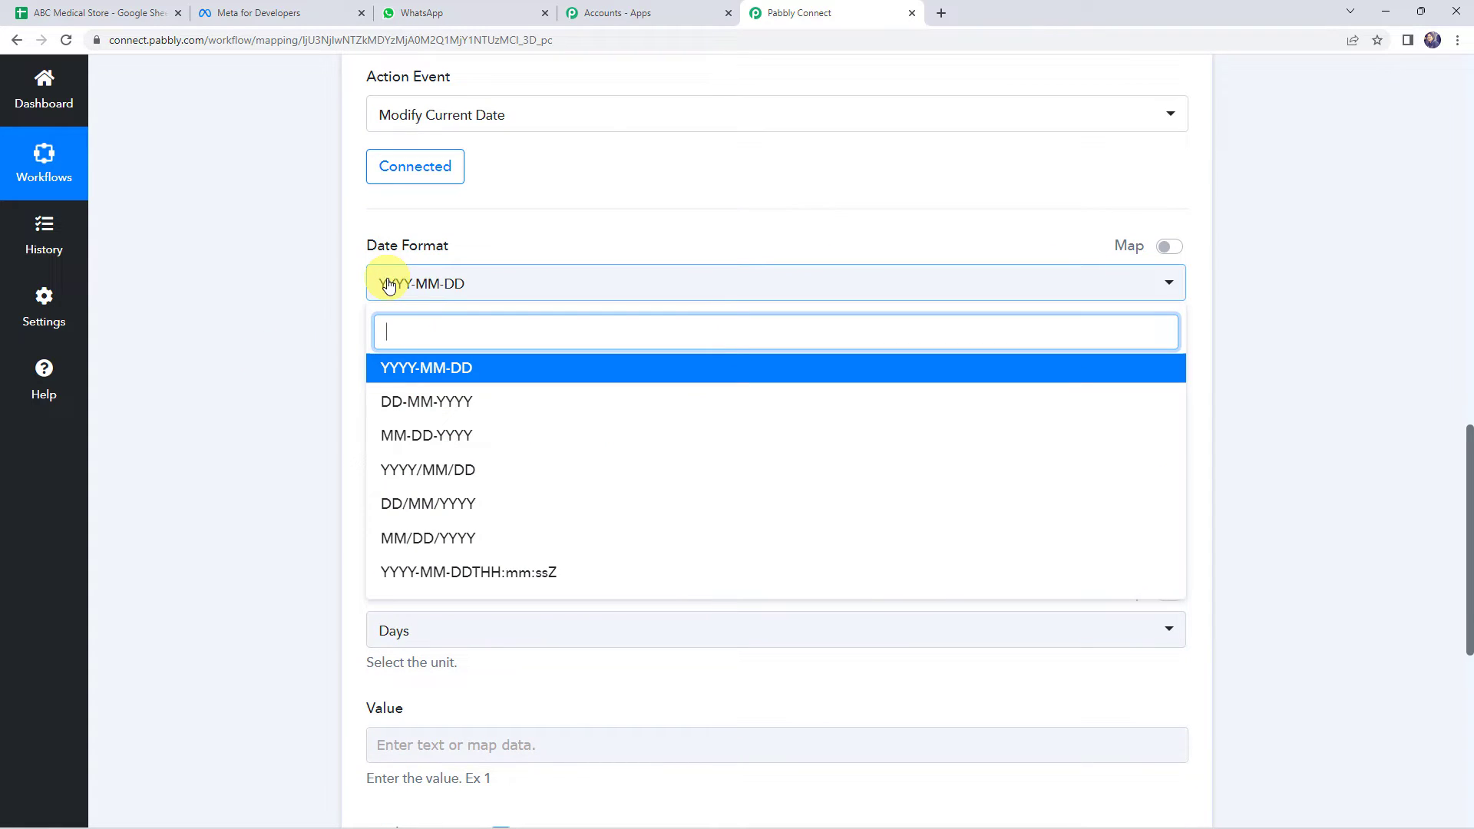
left_click(453, 405)
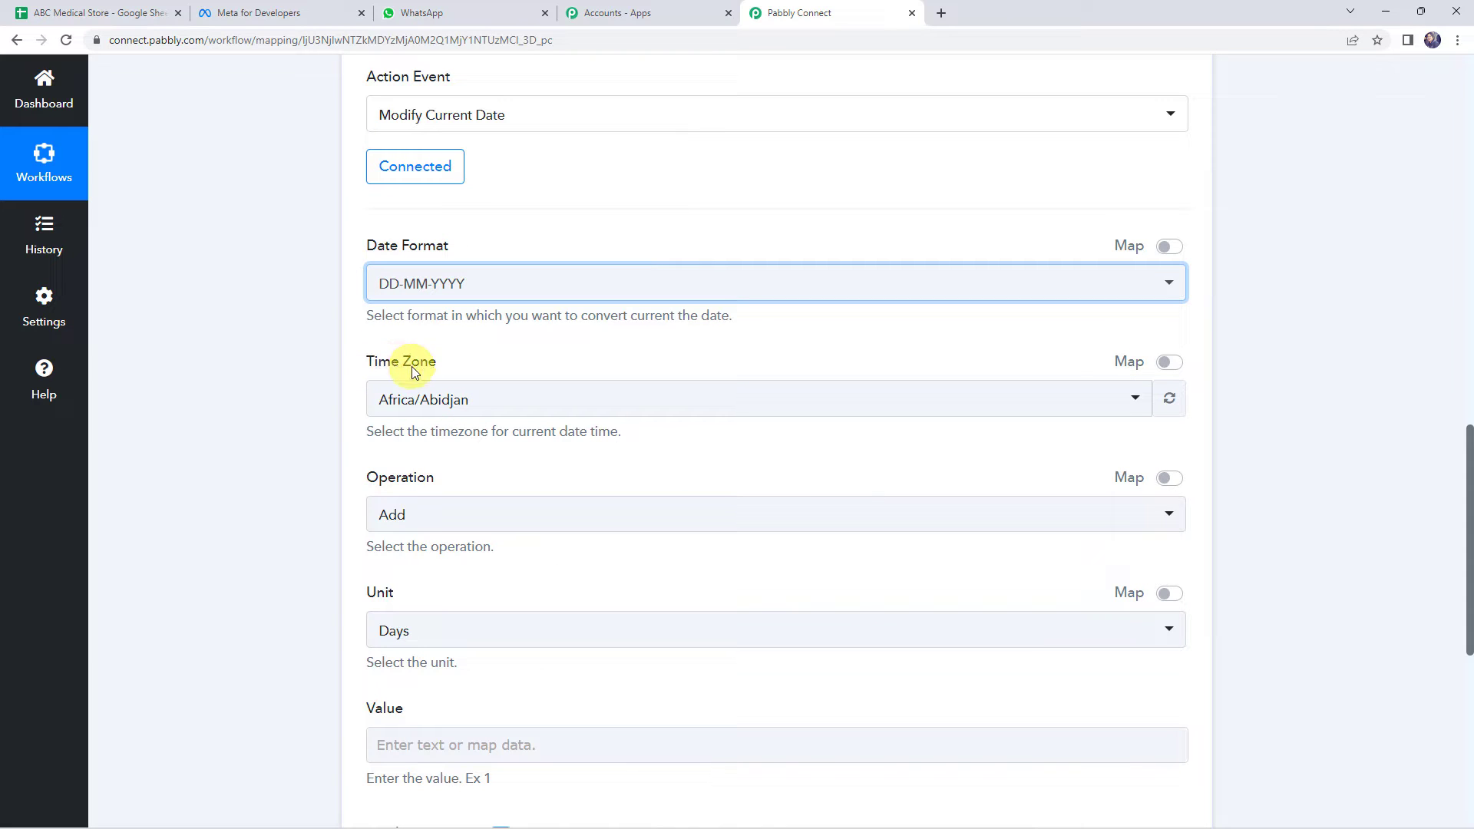
- Set the time zone of the Modify Current Date action to Asia/Kolkata
left_click(407, 410)
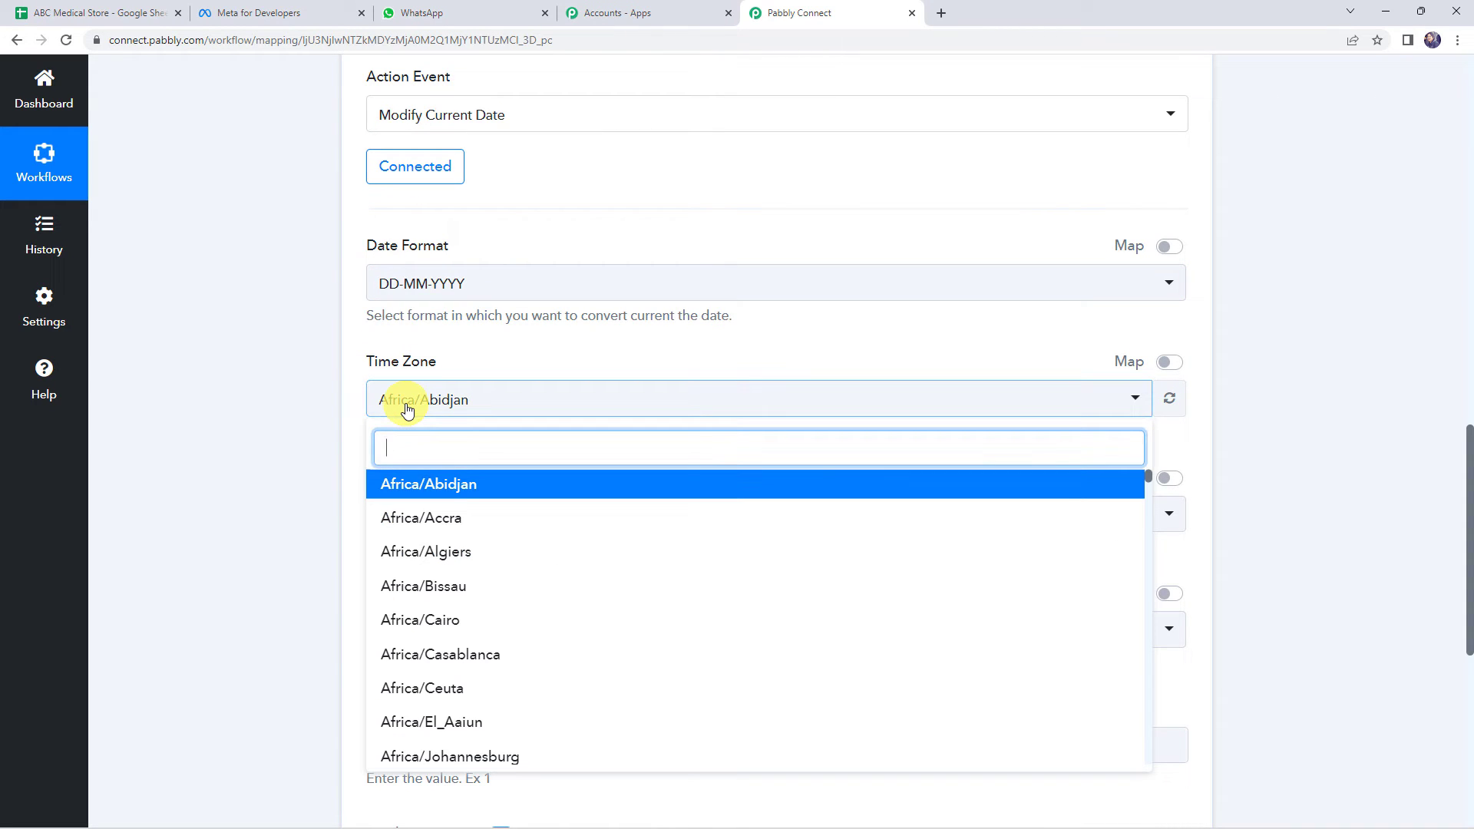
type("i")
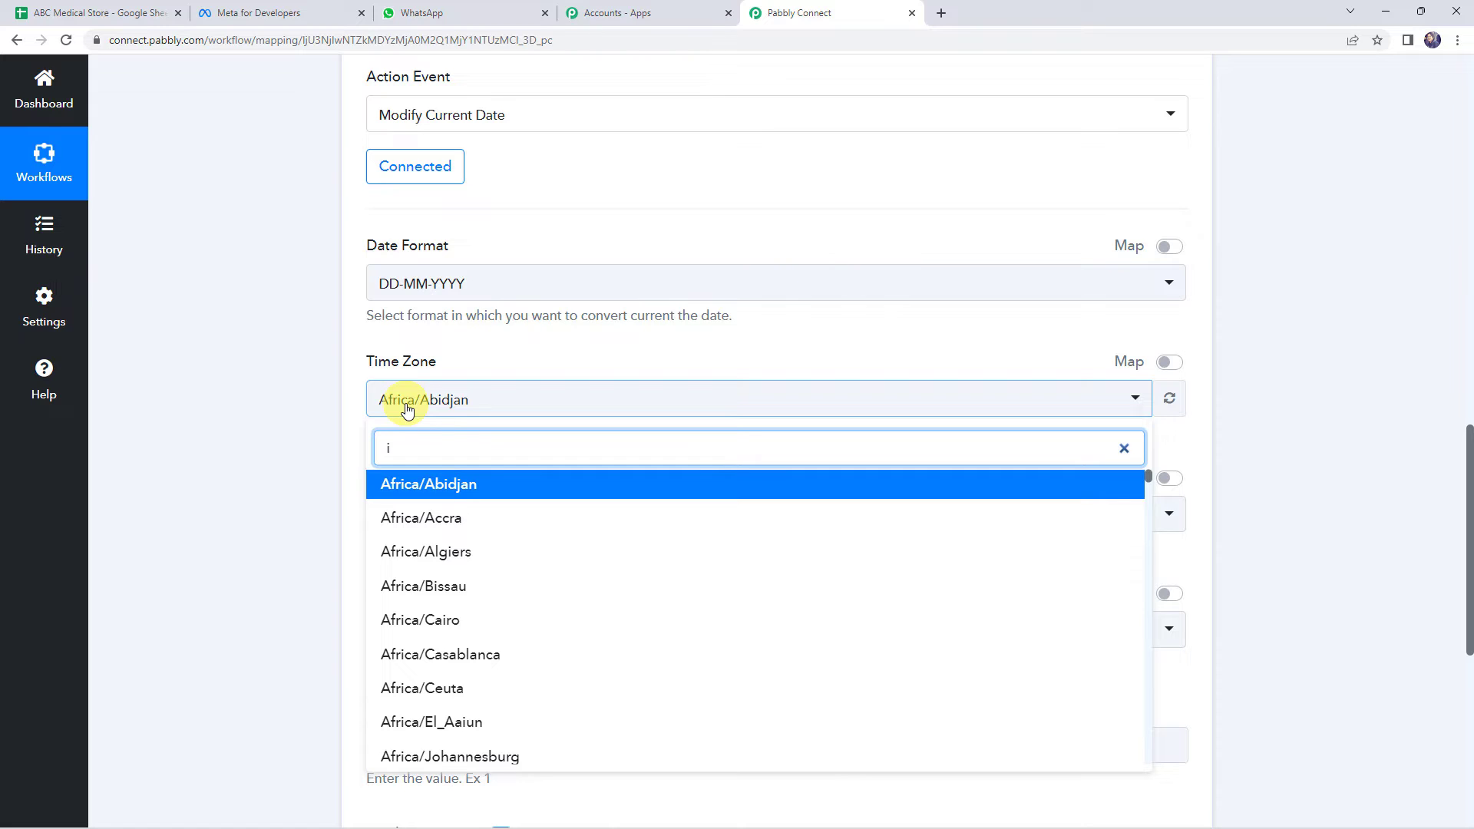
key("BackSpace")
type("kolk")
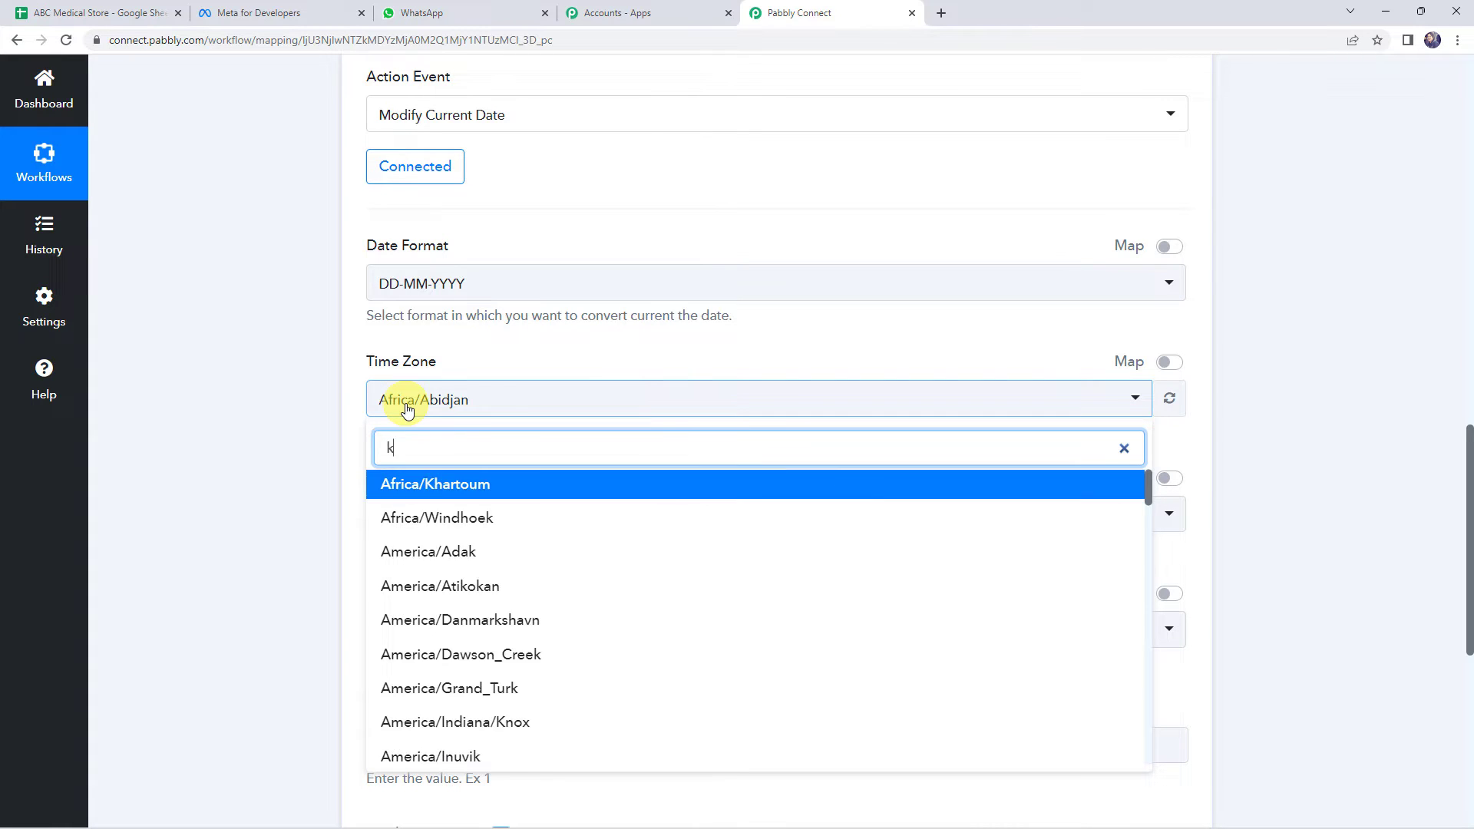
left_click(411, 483)
- Set the value to add to the current date to 2 days, then save and send a test request
scroll(368, 384, "down", 2)
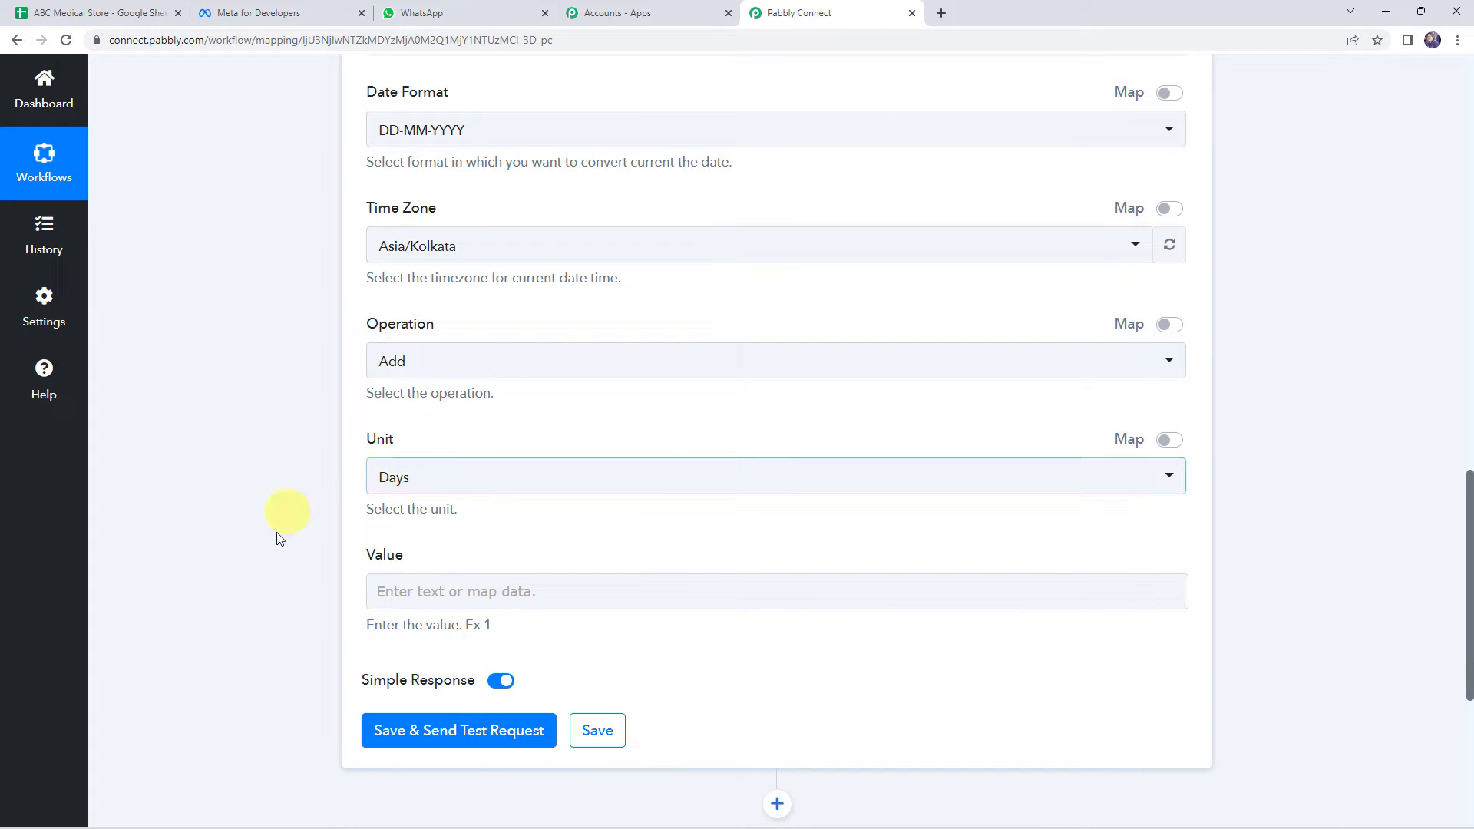
left_click(406, 590)
type("2")
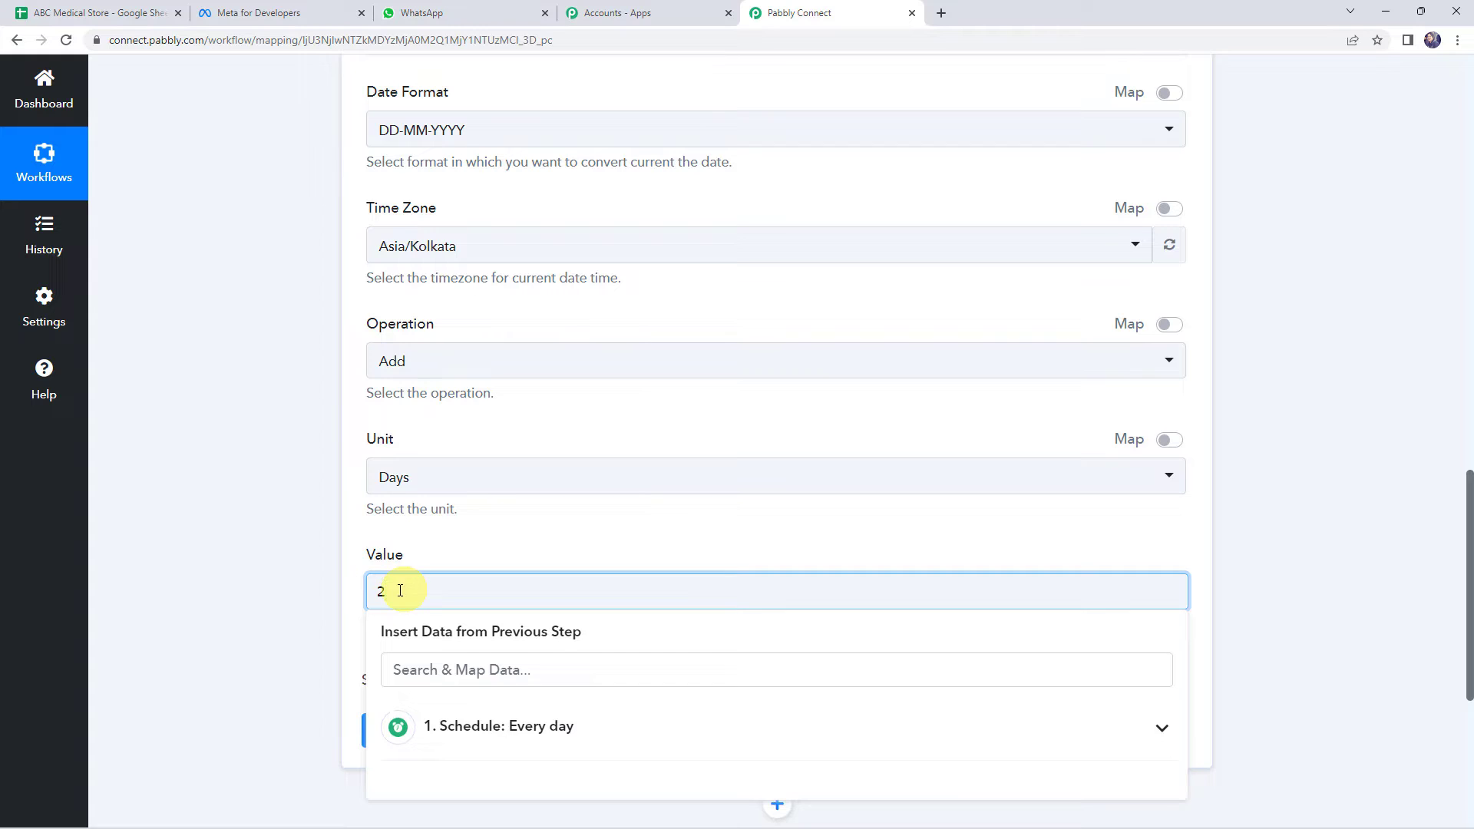
left_click(297, 591)
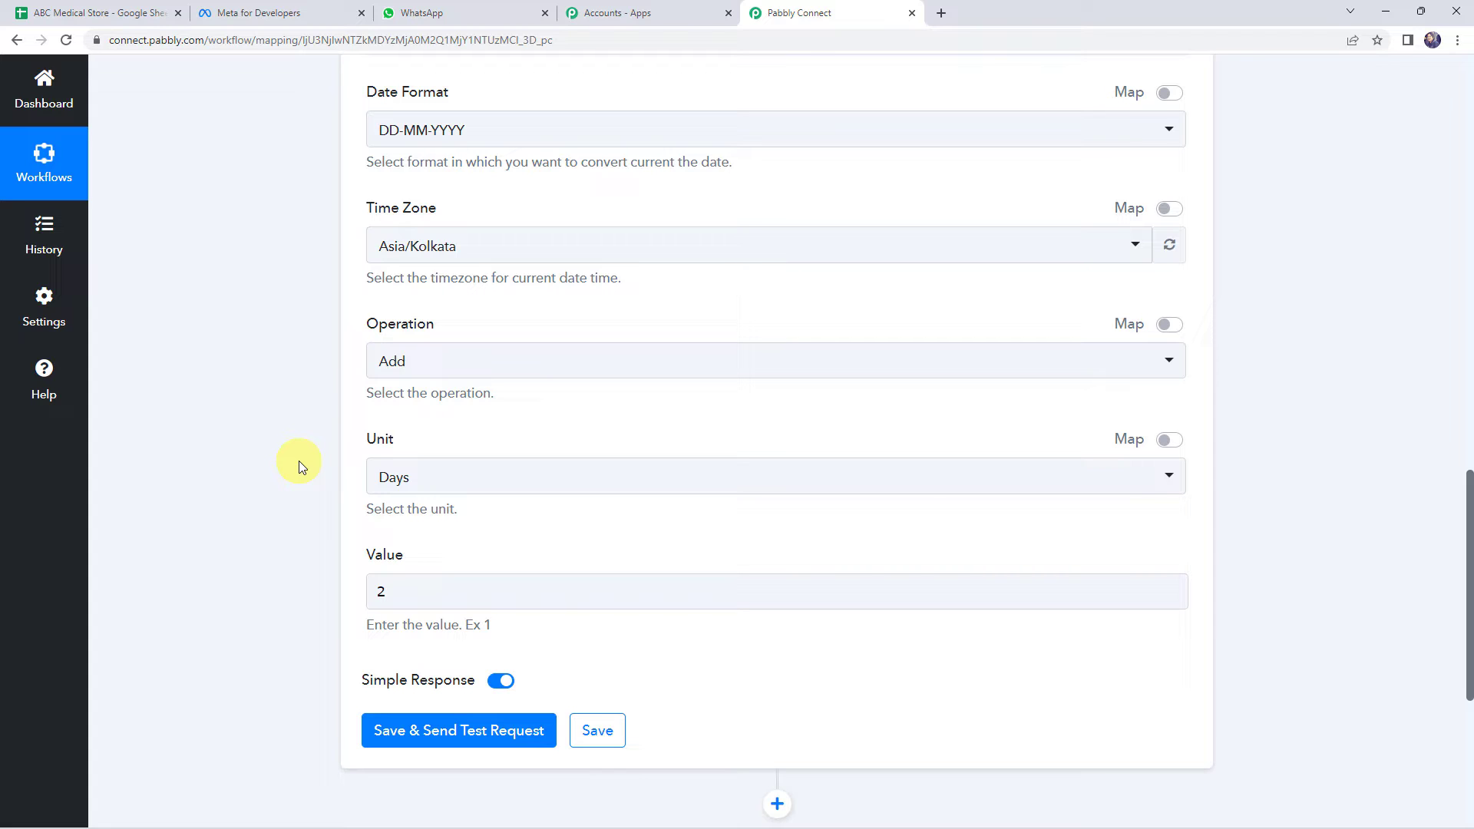
scroll(298, 461, "down", 3)
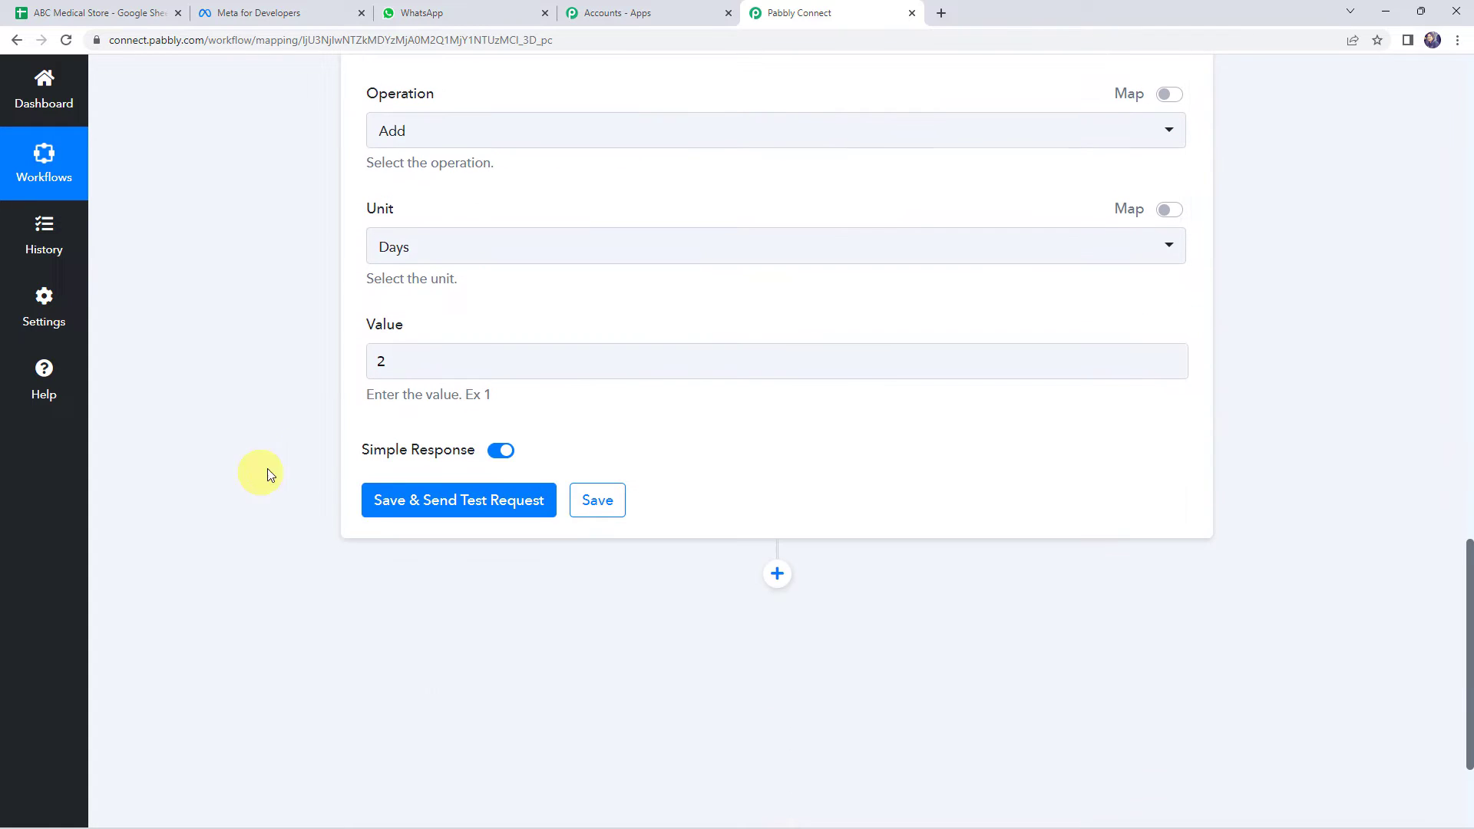
left_click(420, 499)
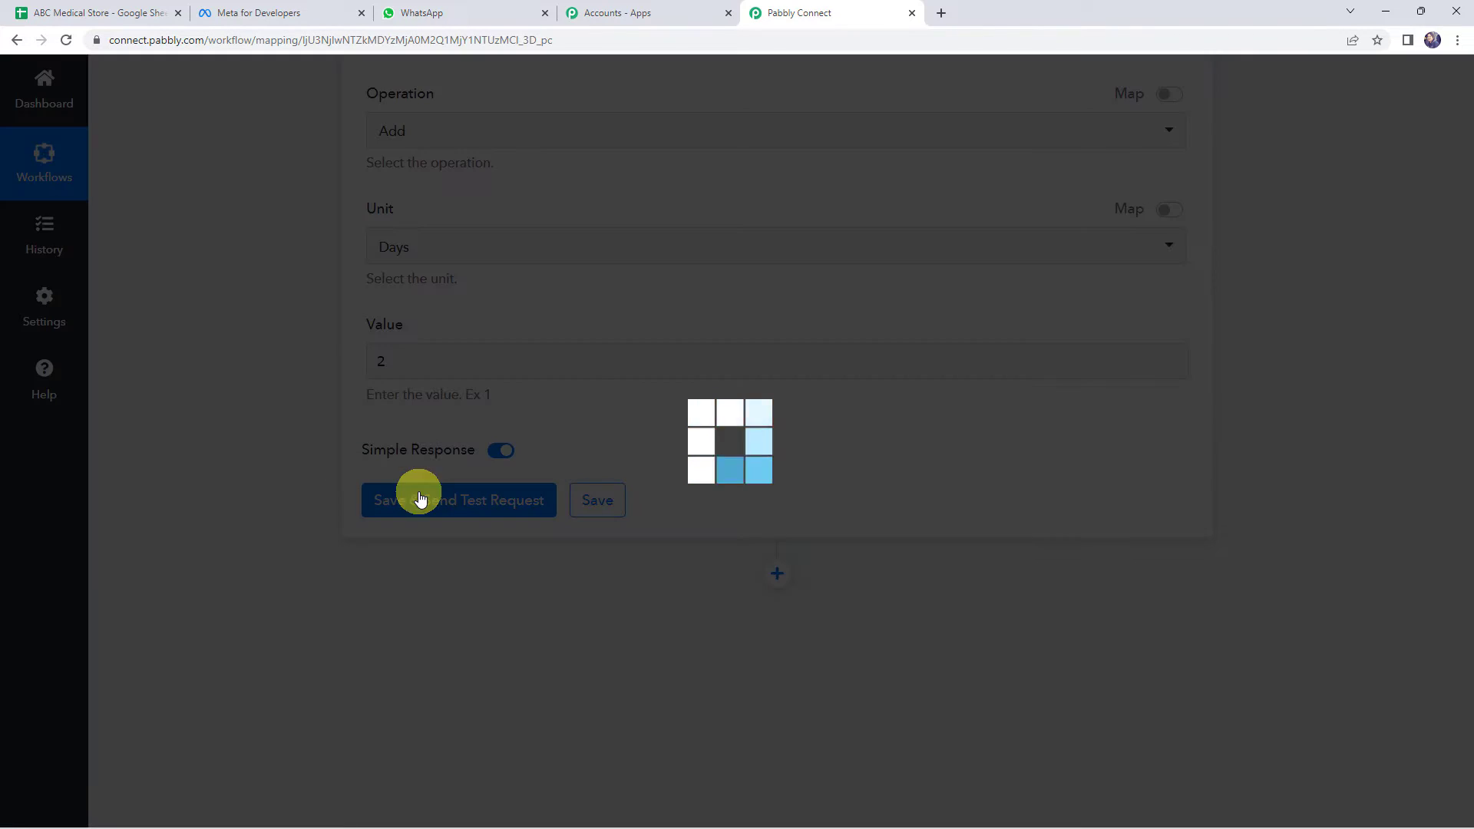
- Review the Datetime value in the formatter response and compare it with the End Date column of the ABC Medical Store sheet in Google Sheets
scroll(241, 430, "down", 3)
left_click_drag(797, 359, 898, 363)
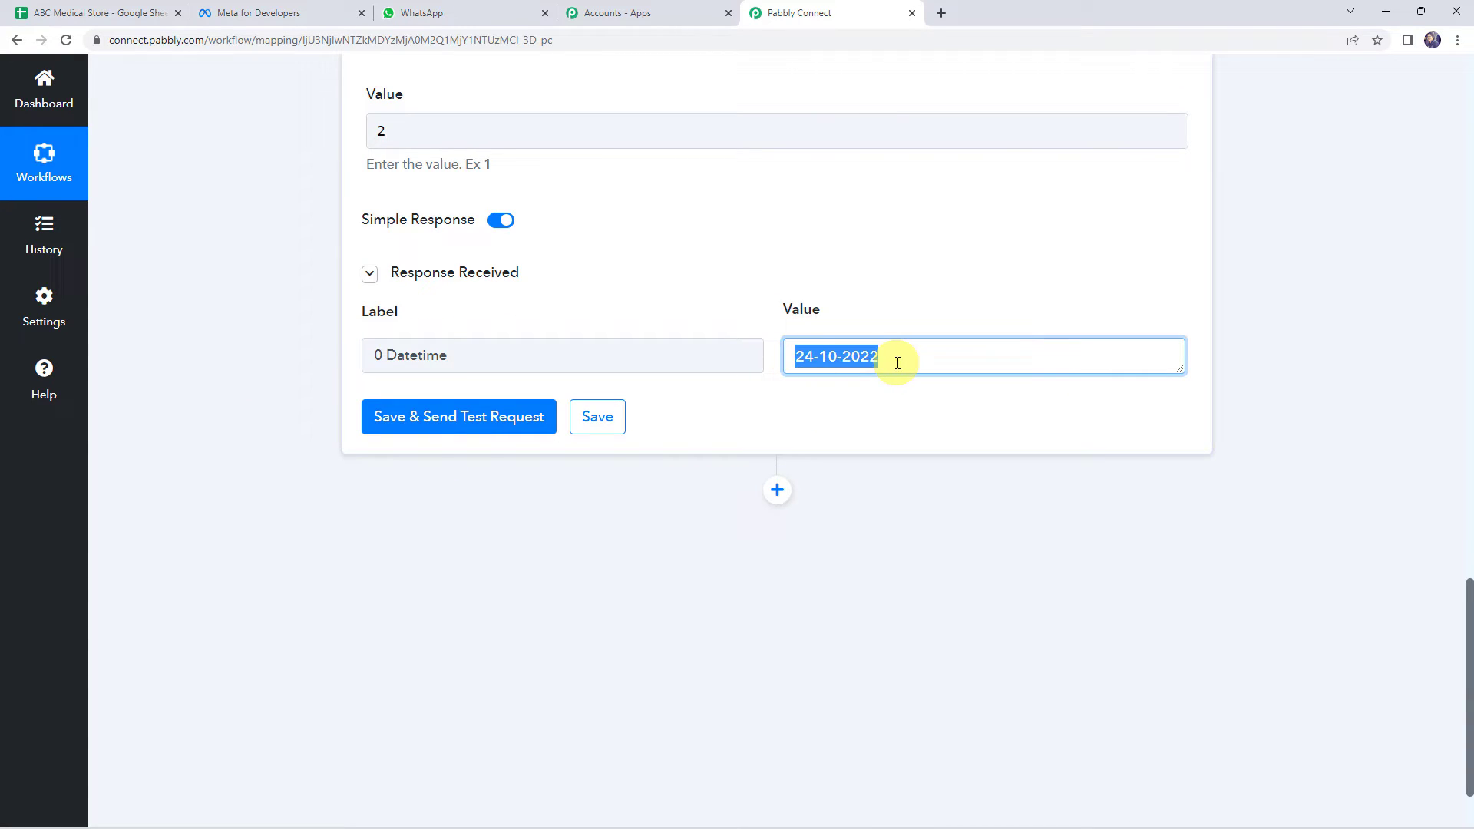
left_click(796, 356)
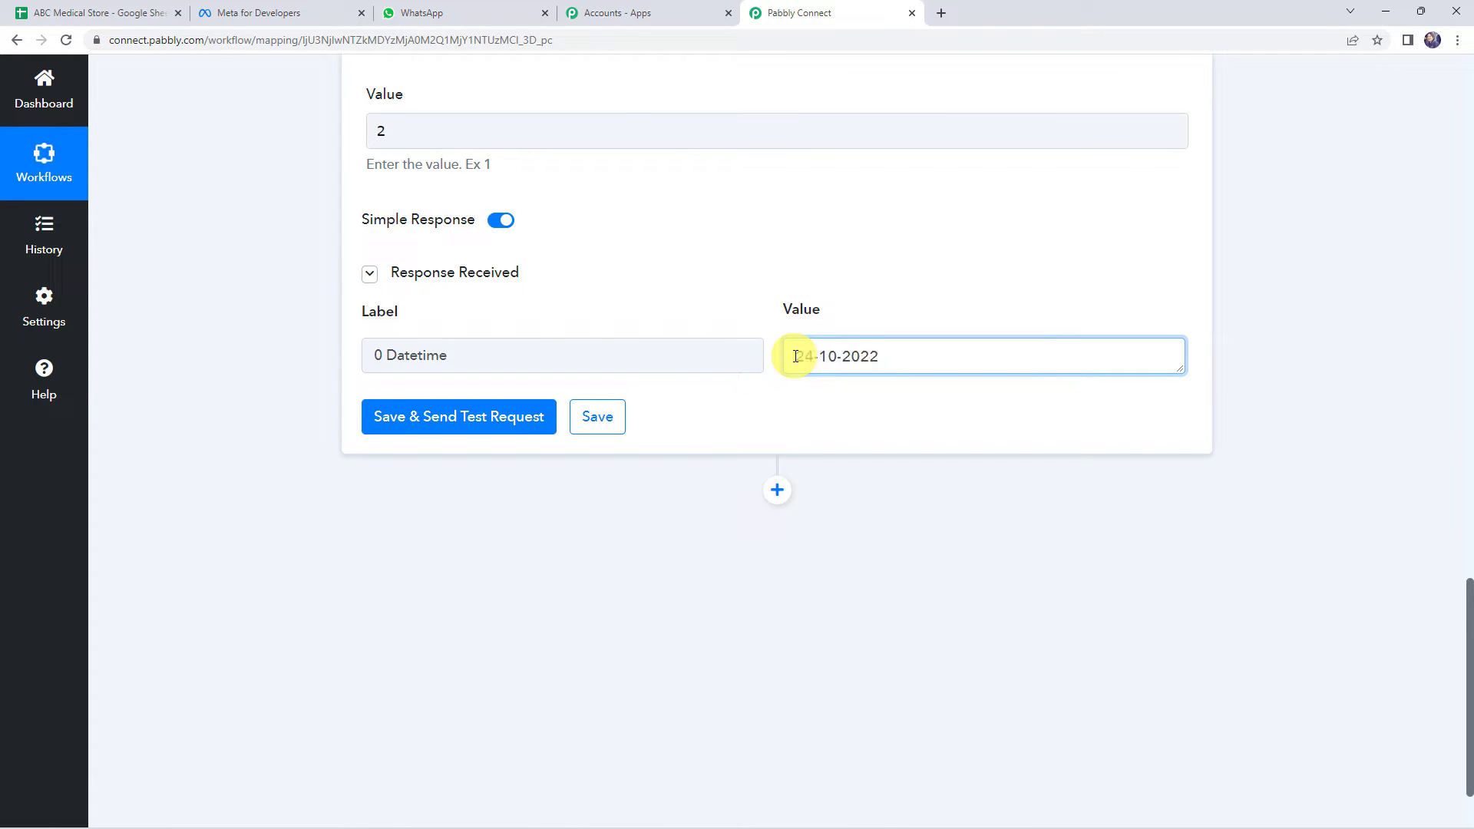
left_click_drag(795, 357, 922, 356)
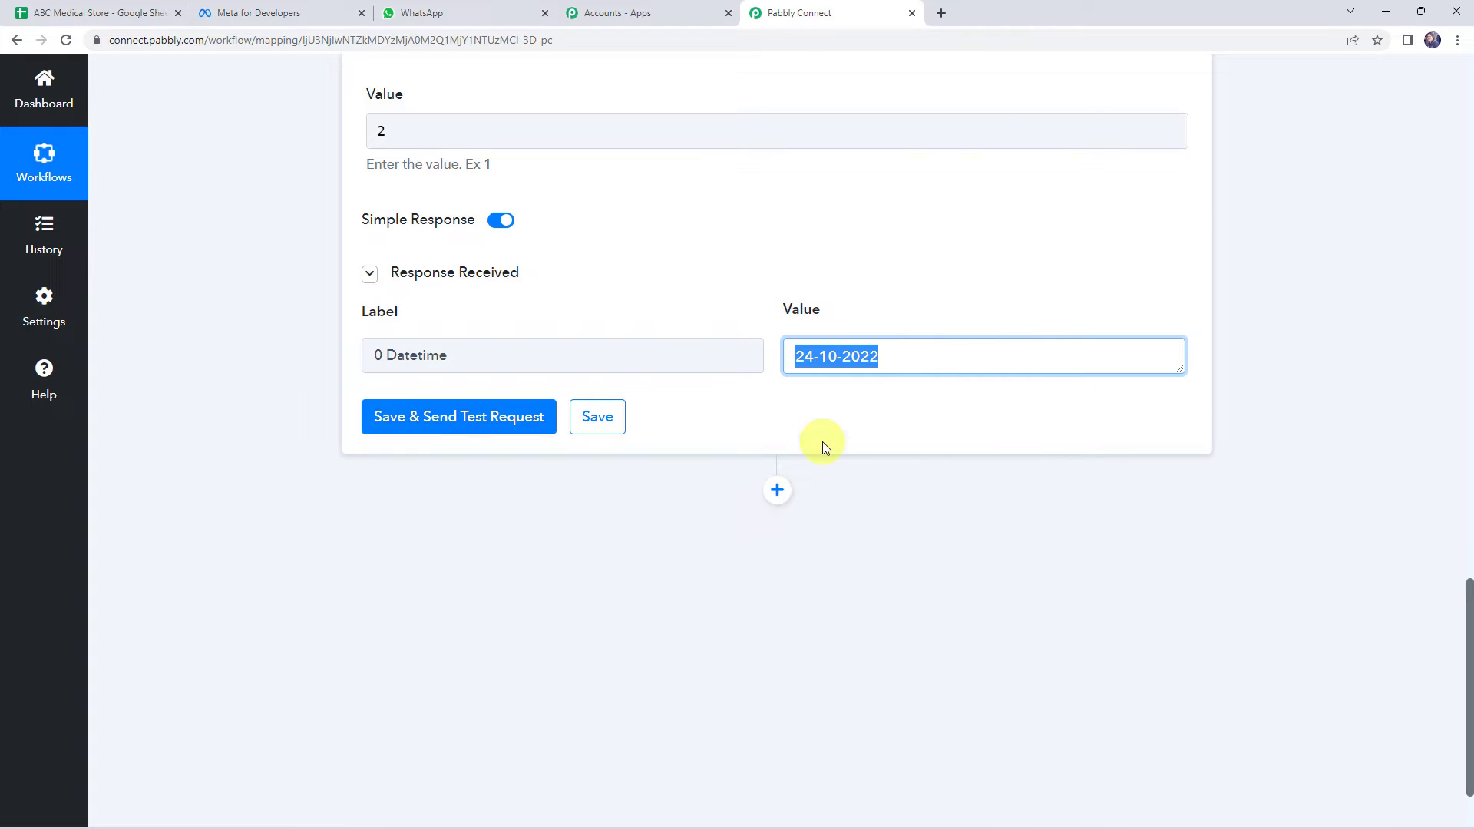
left_click(69, 3)
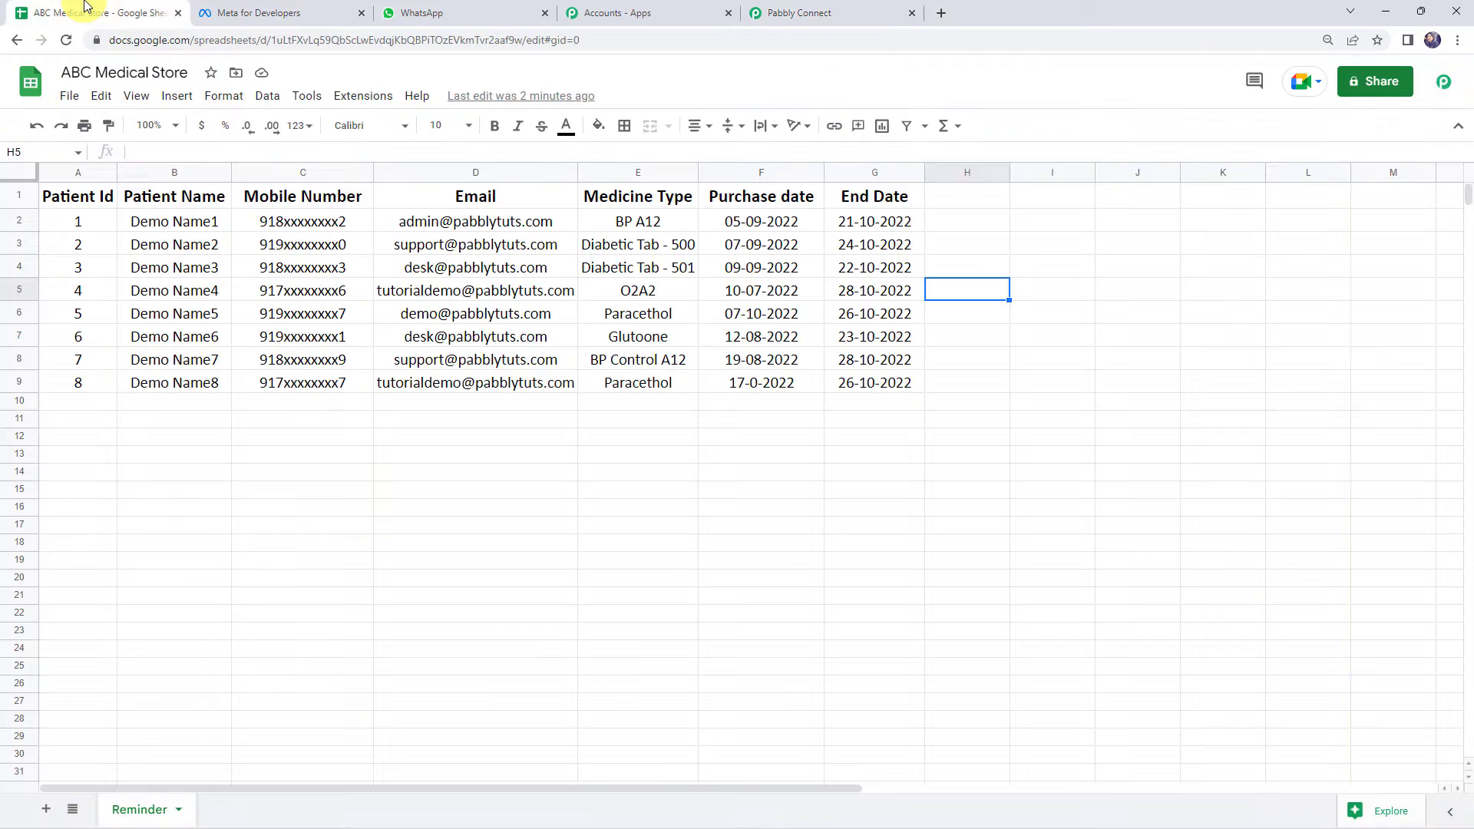
left_click(875, 170)
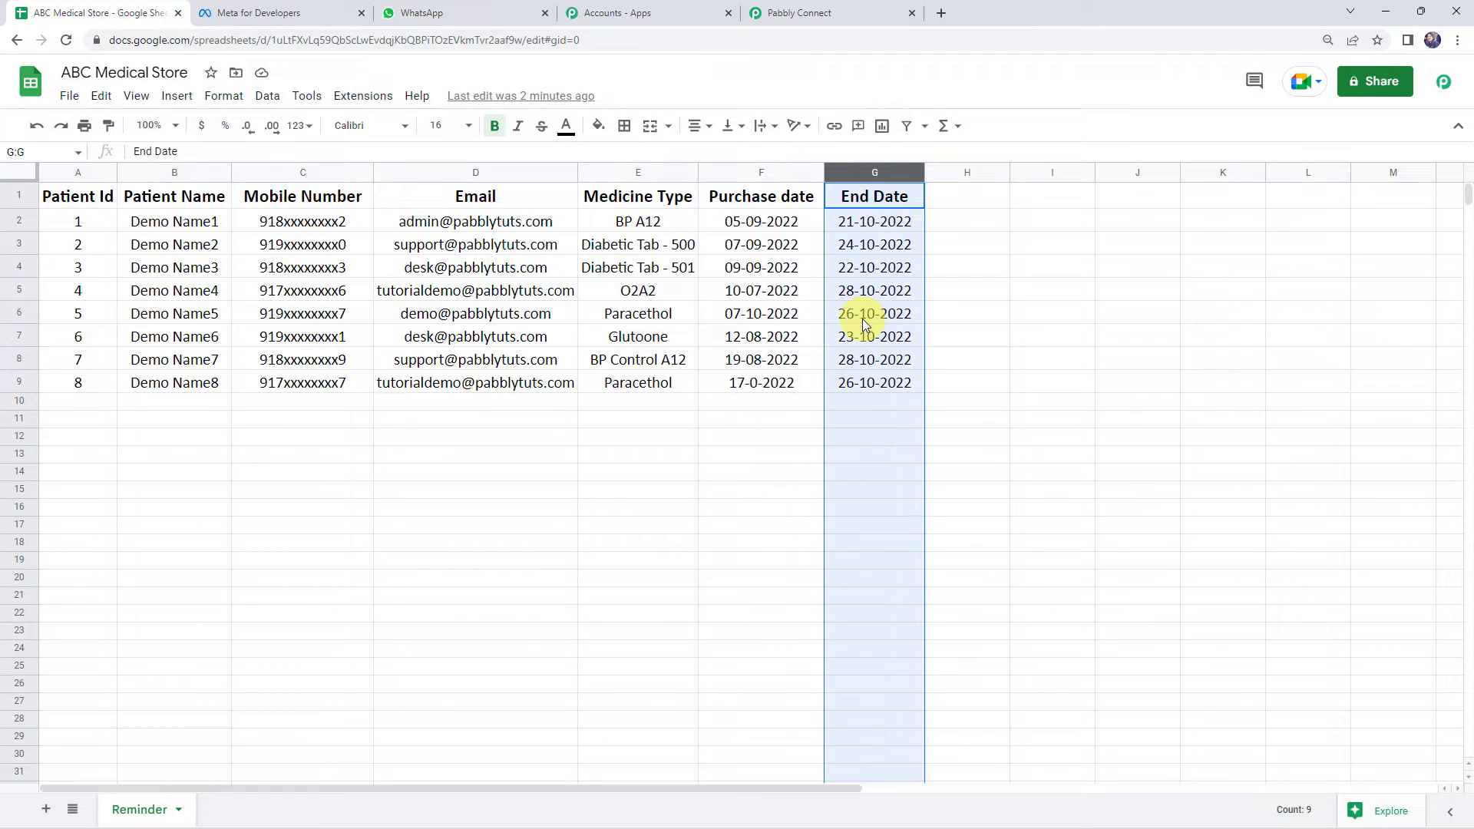
- Return to Pabbly Connect and add a Google Sheets action step with the Lookup Spreadsheet Rows event
left_click(815, 15)
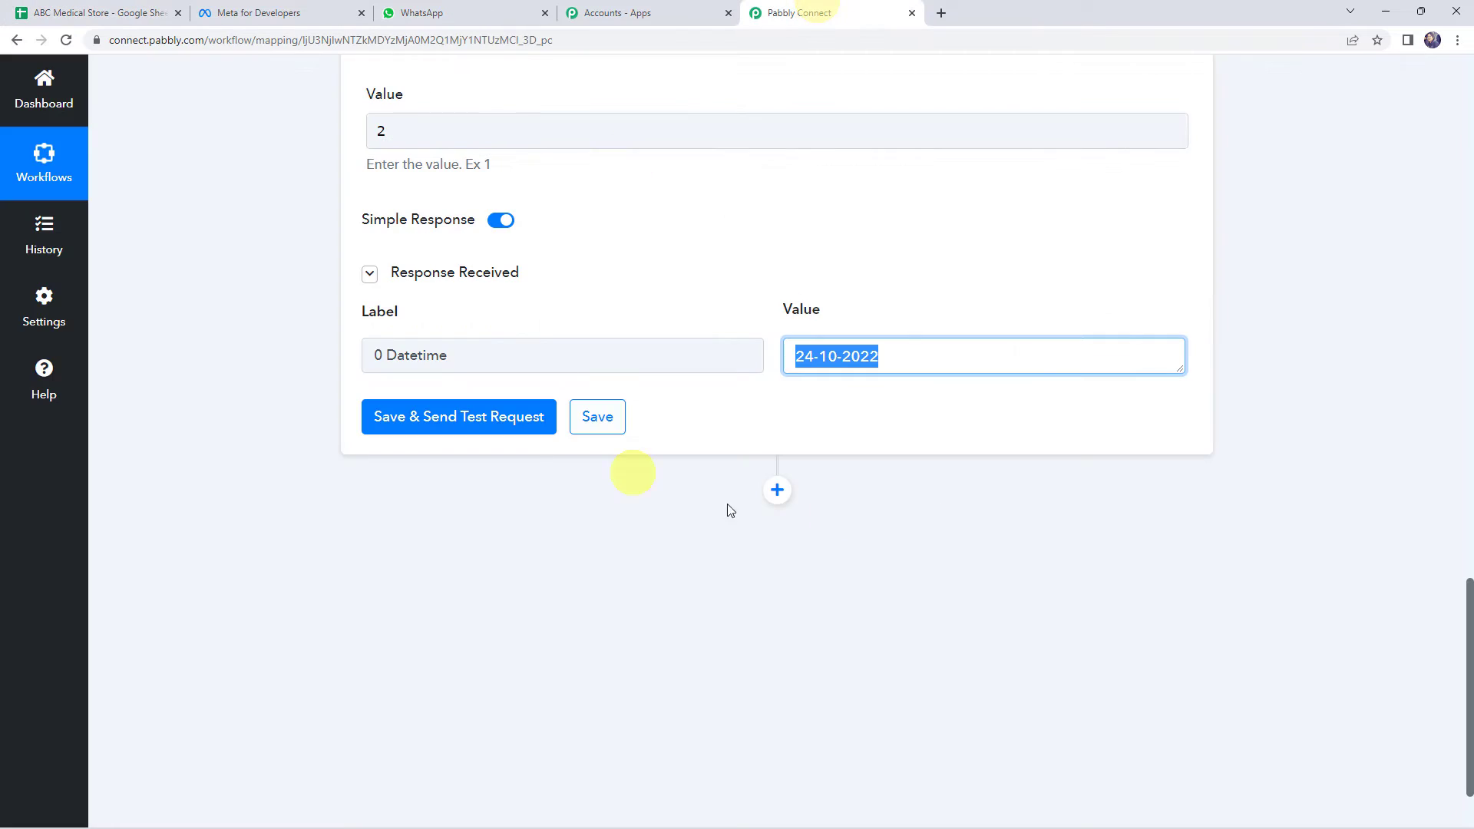
scroll(903, 398, "down", 2)
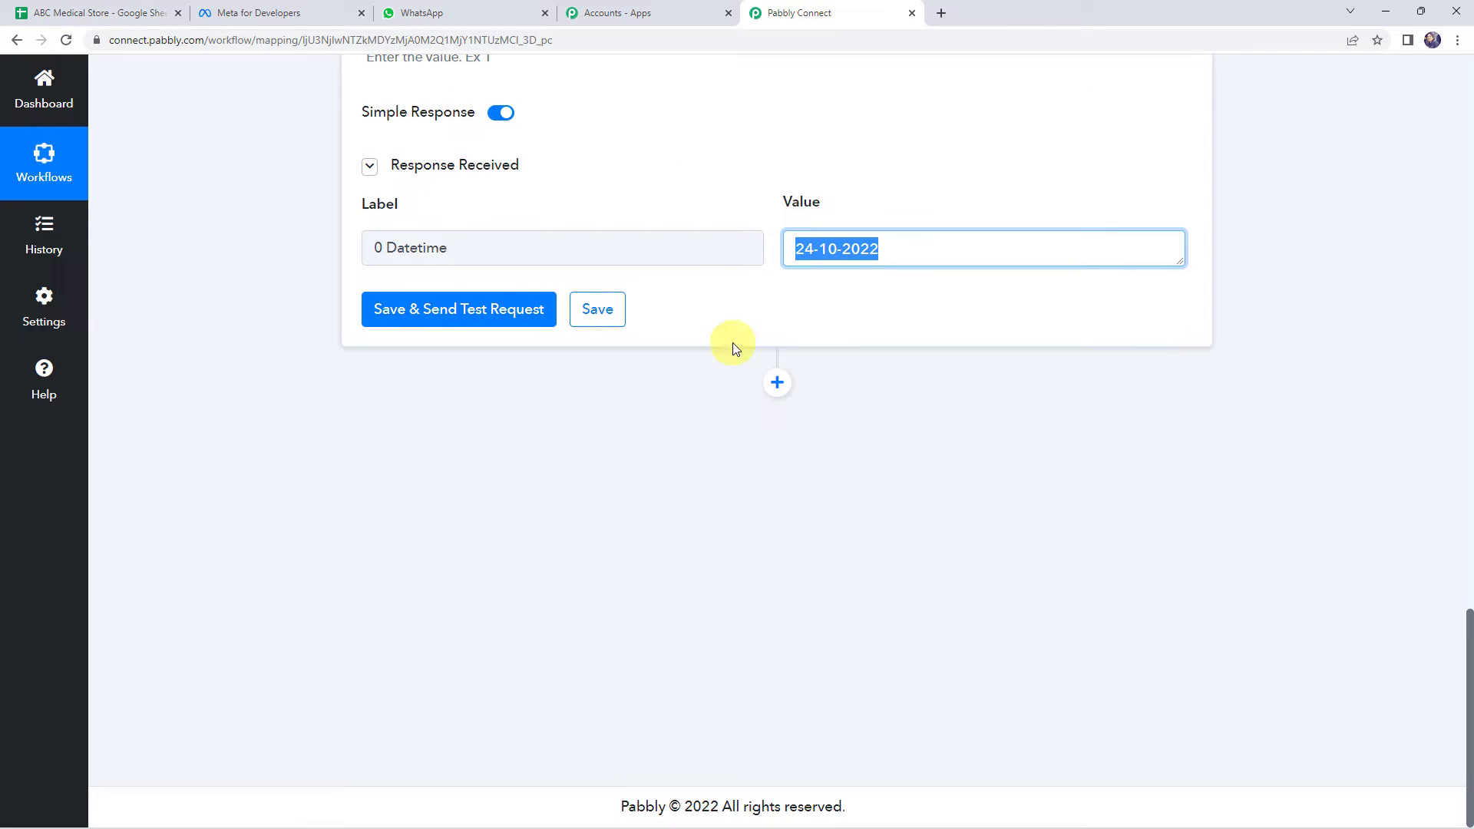
left_click(775, 388)
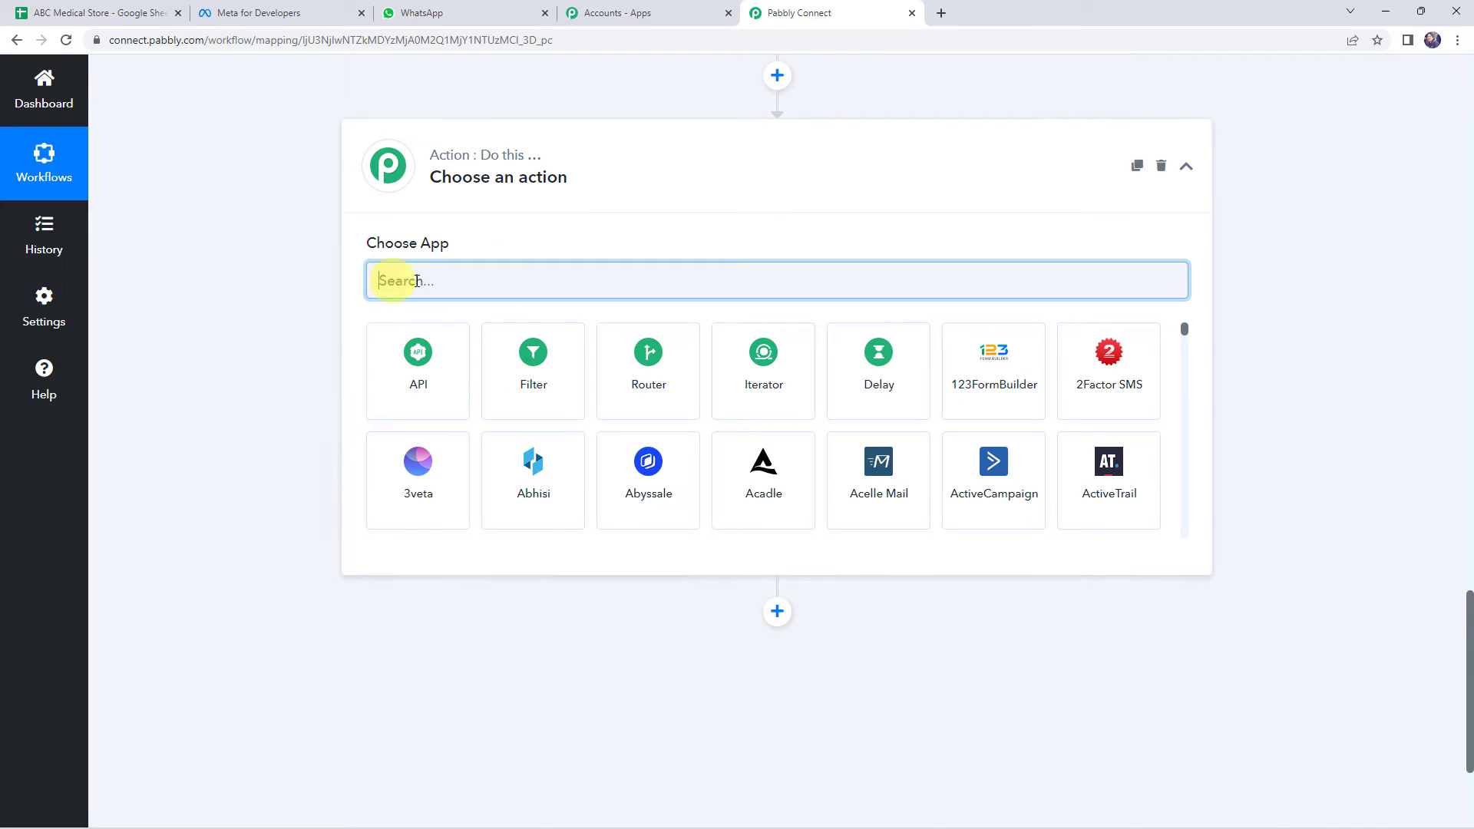
type("Go")
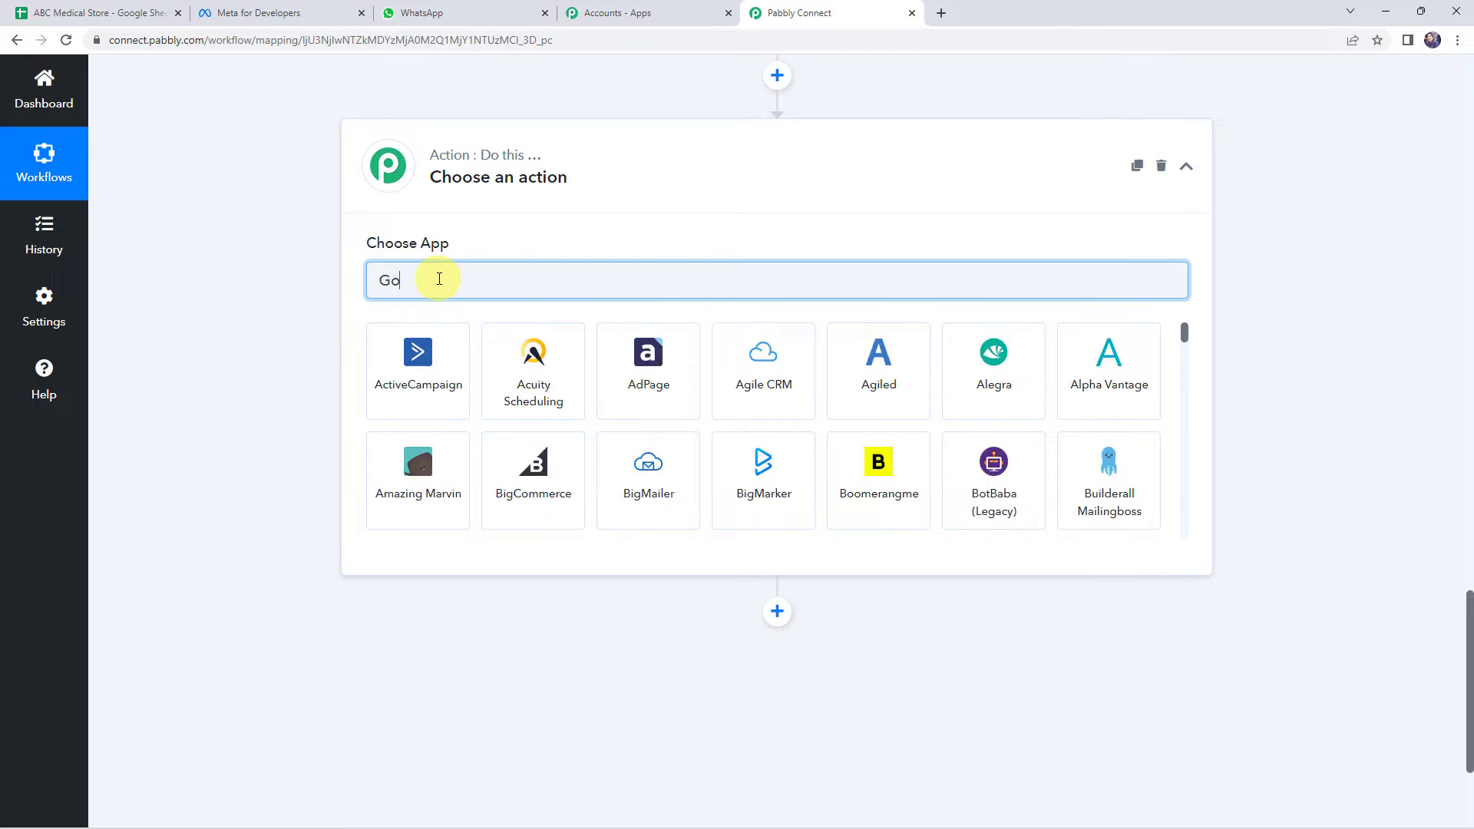
type("ogle S")
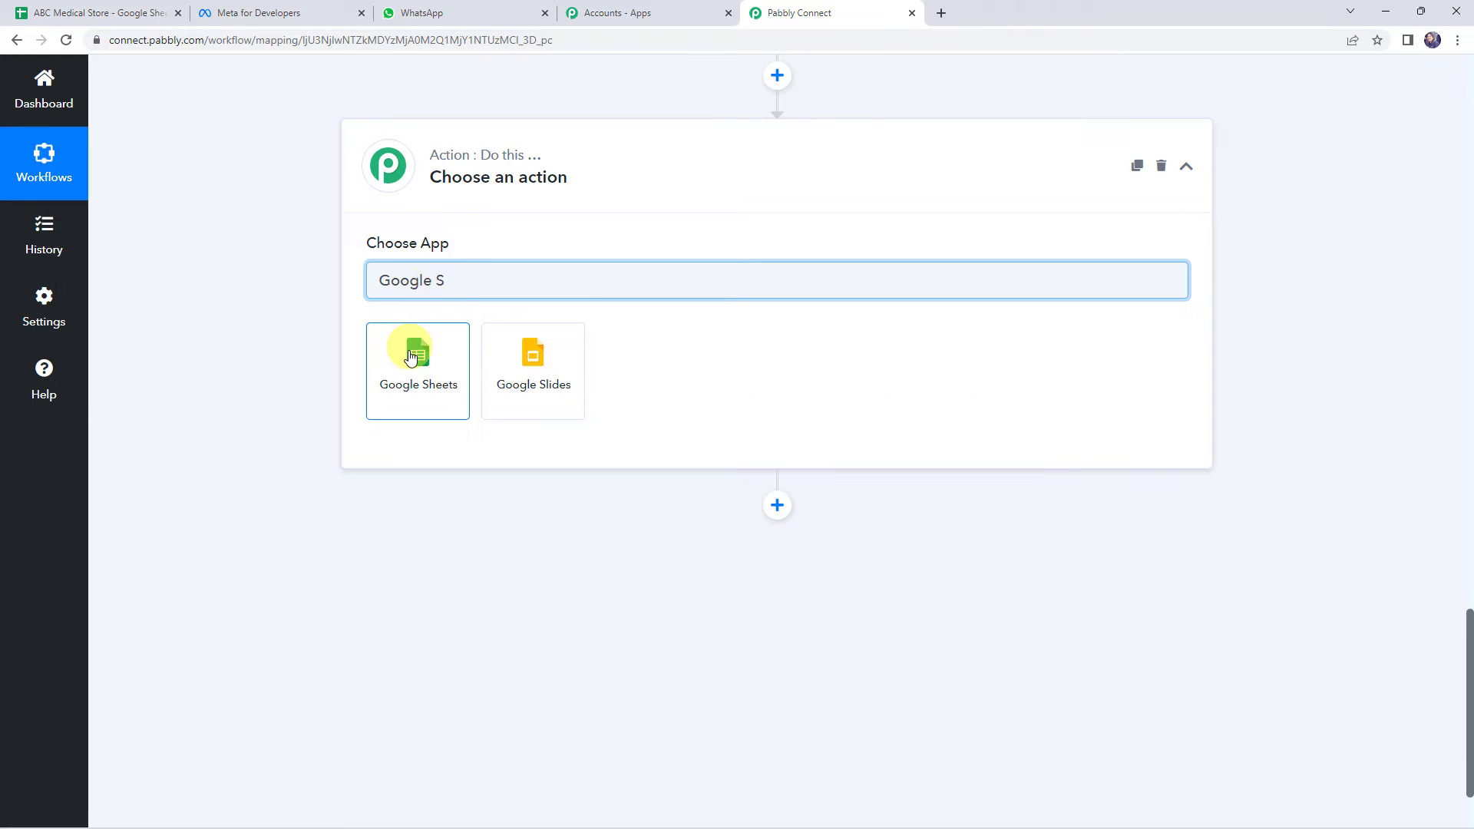
left_click(413, 354)
left_click(433, 367)
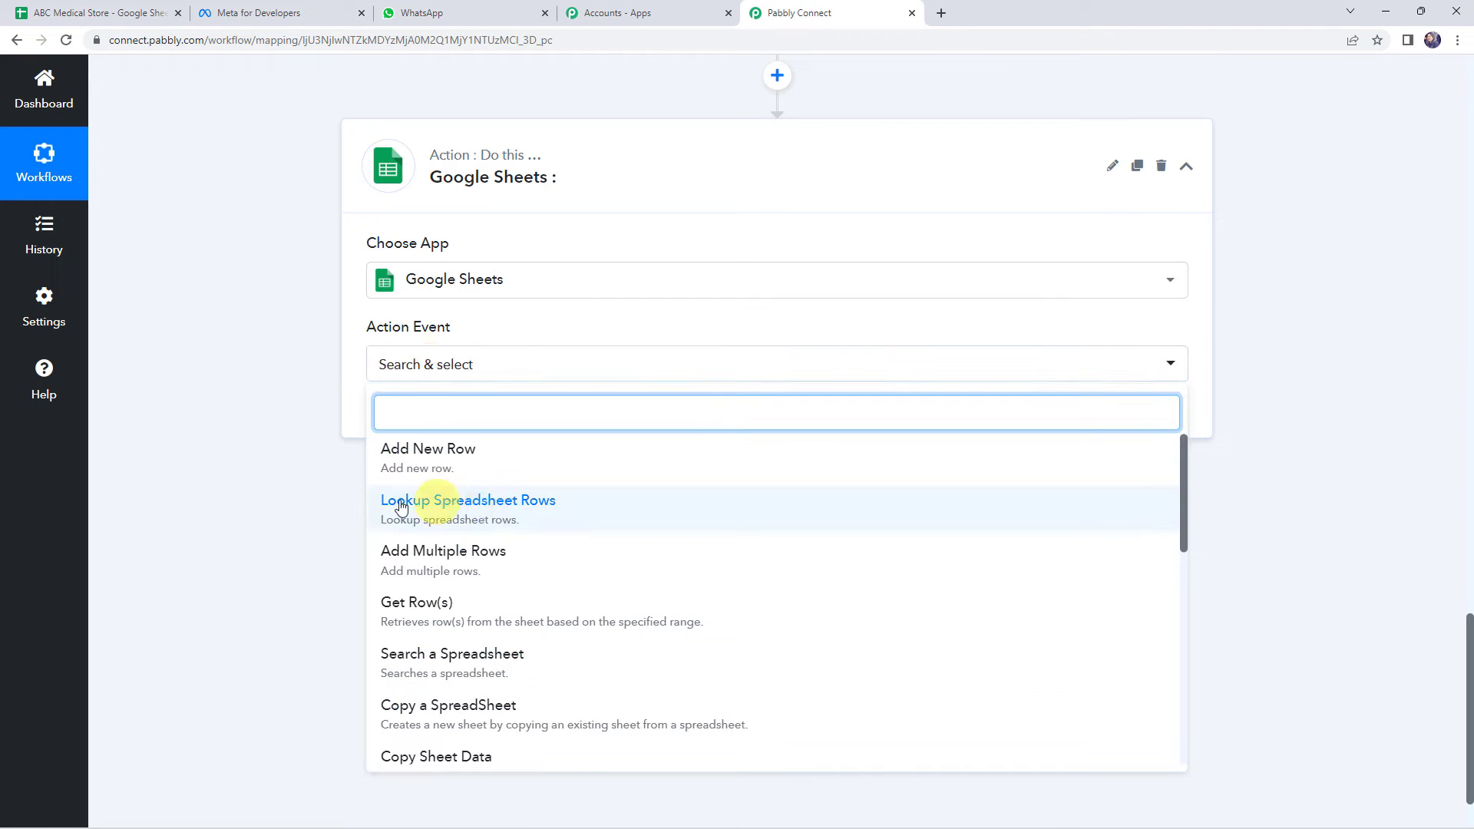
left_click(491, 505)
- Connect the Google Sheets step through a new connection, authorizing Pabbly Connect Sheets with a Google account
left_click(399, 419)
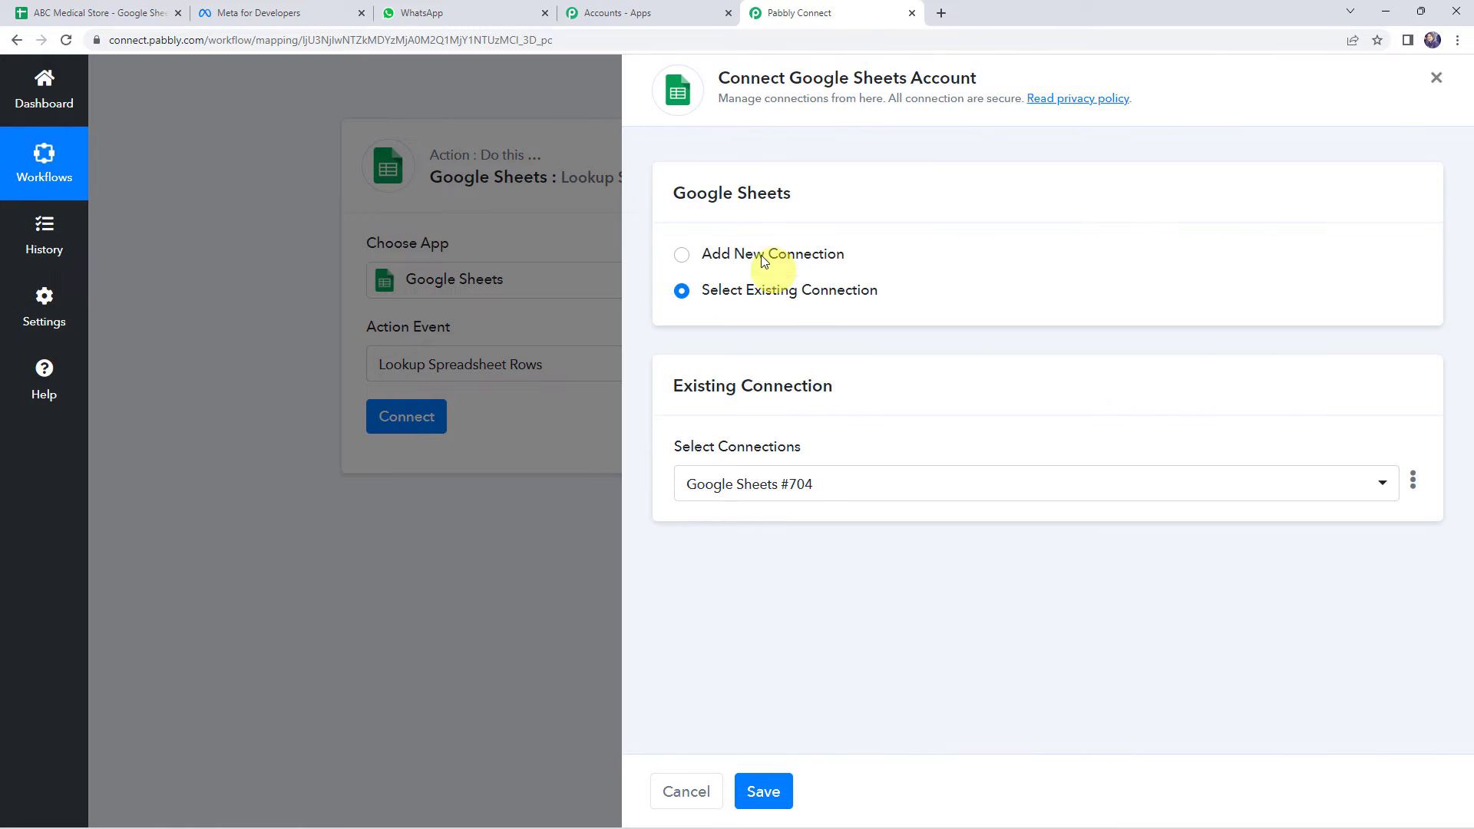
left_click(758, 253)
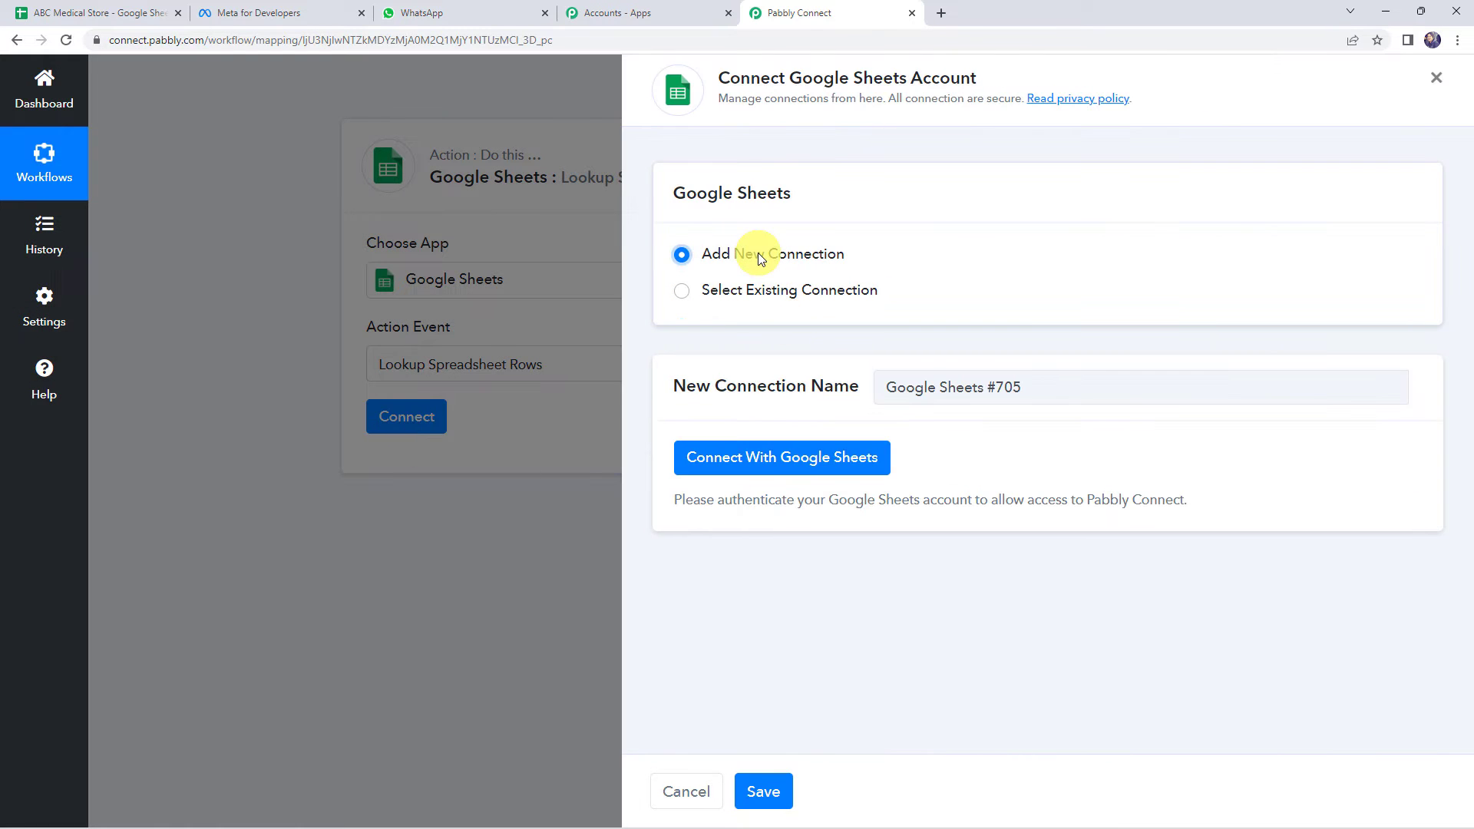
left_click(803, 456)
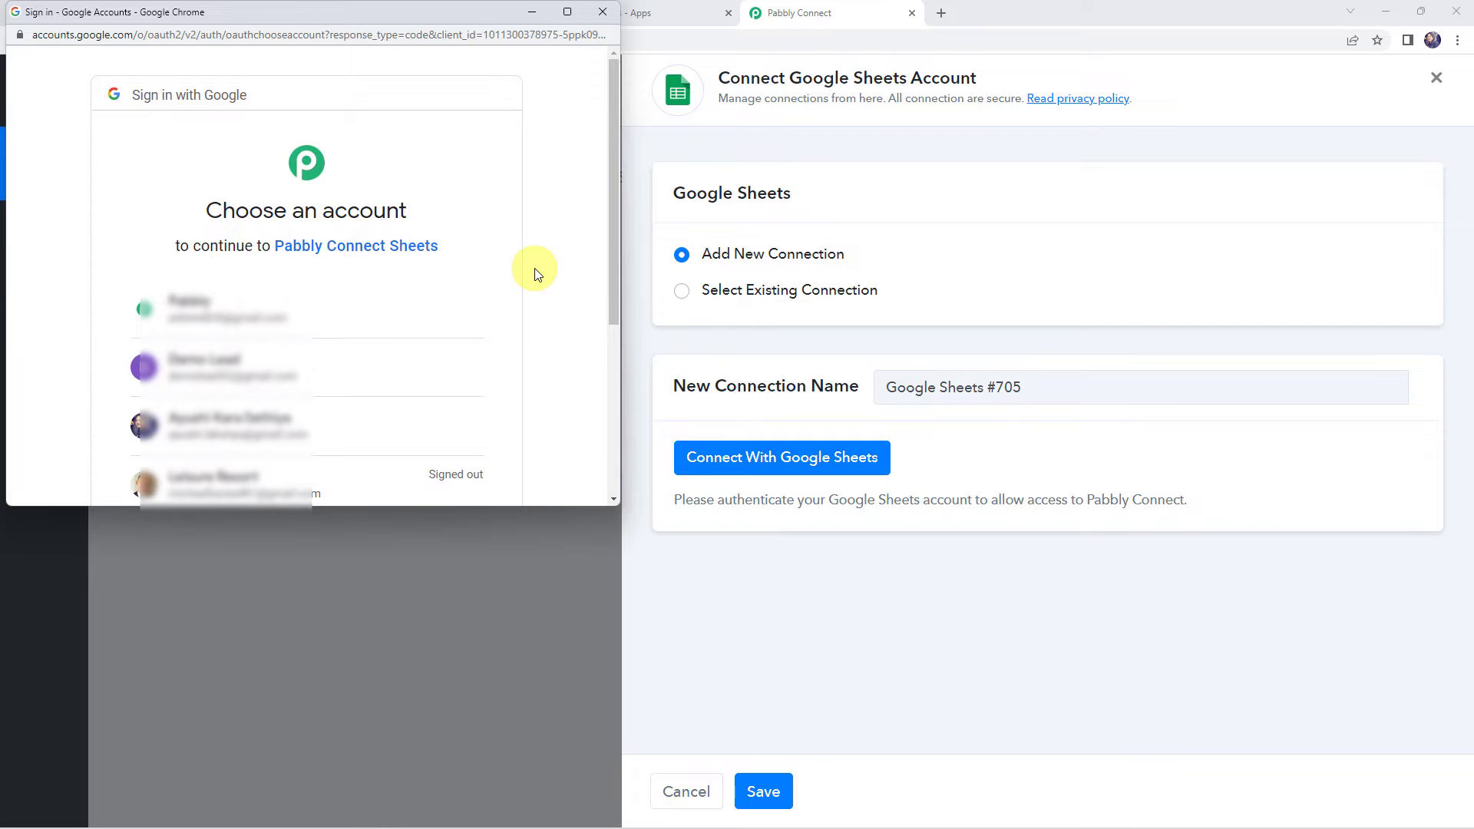
left_click(259, 326)
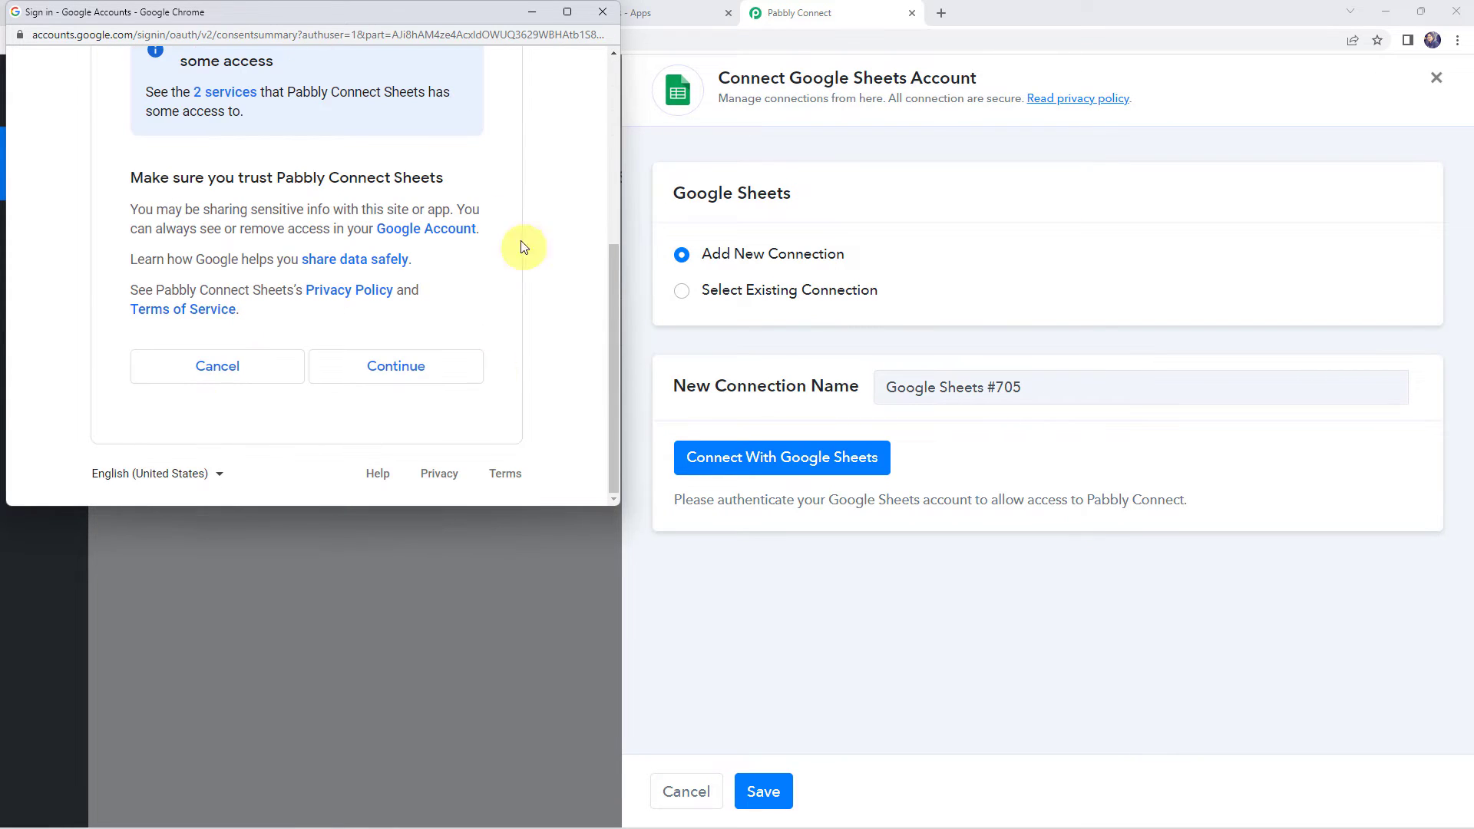
left_click(368, 375)
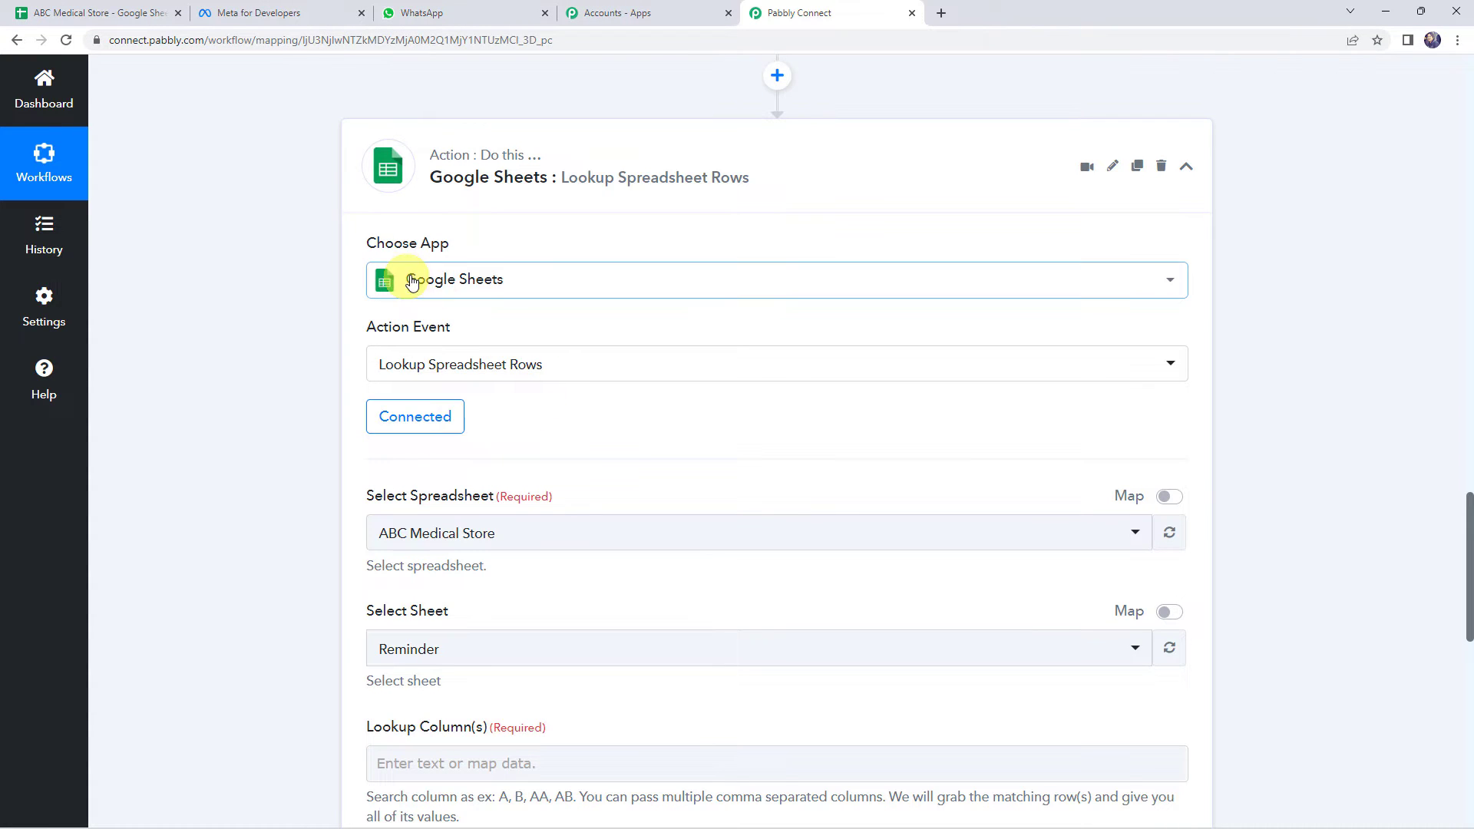
- Check the spreadsheet's name in Google Sheets and select ABC Medical Store as the lookup spreadsheet in Pabbly Connect
scroll(237, 468, "down", 5)
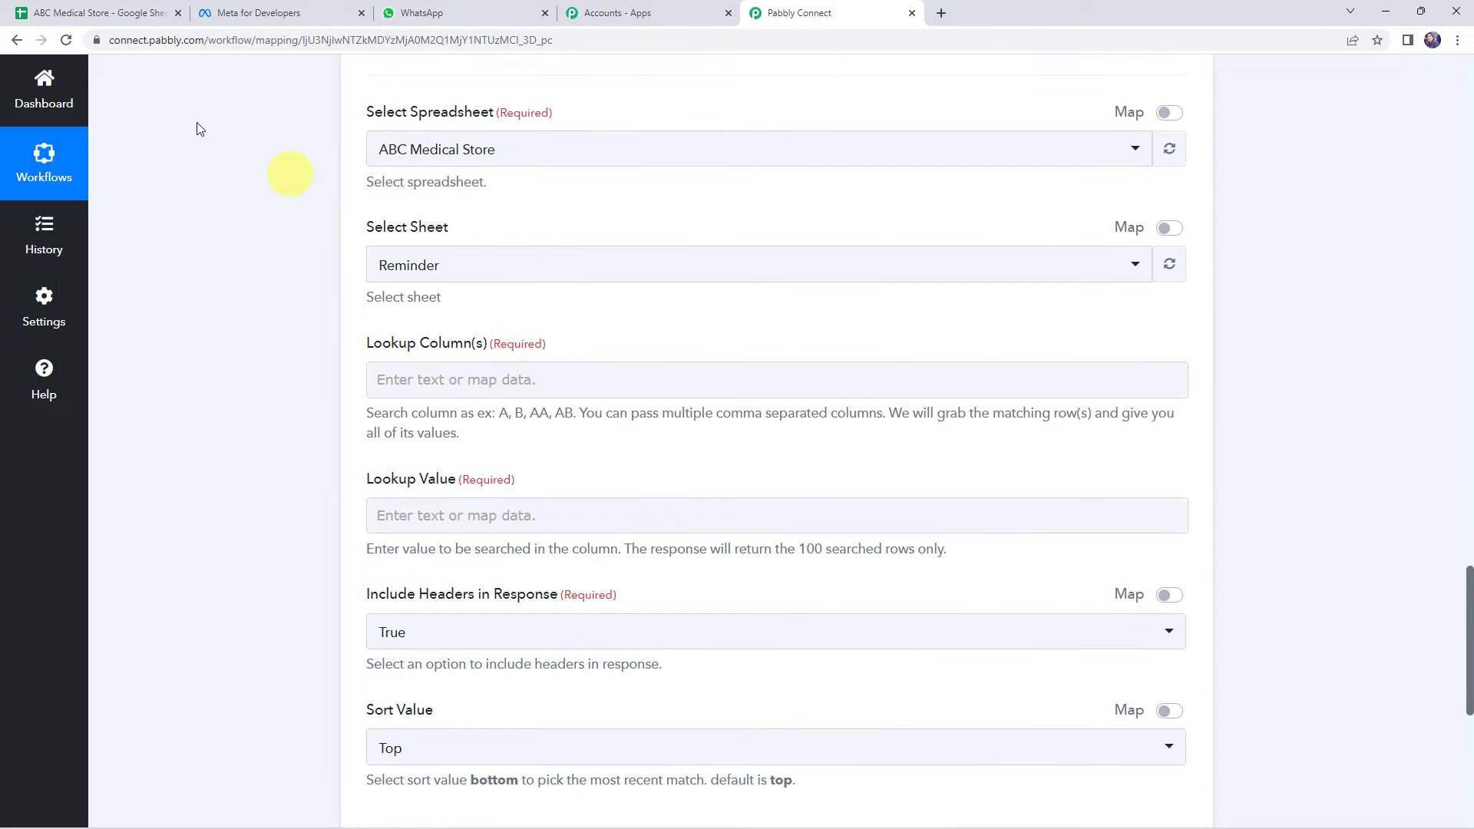
left_click(434, 149)
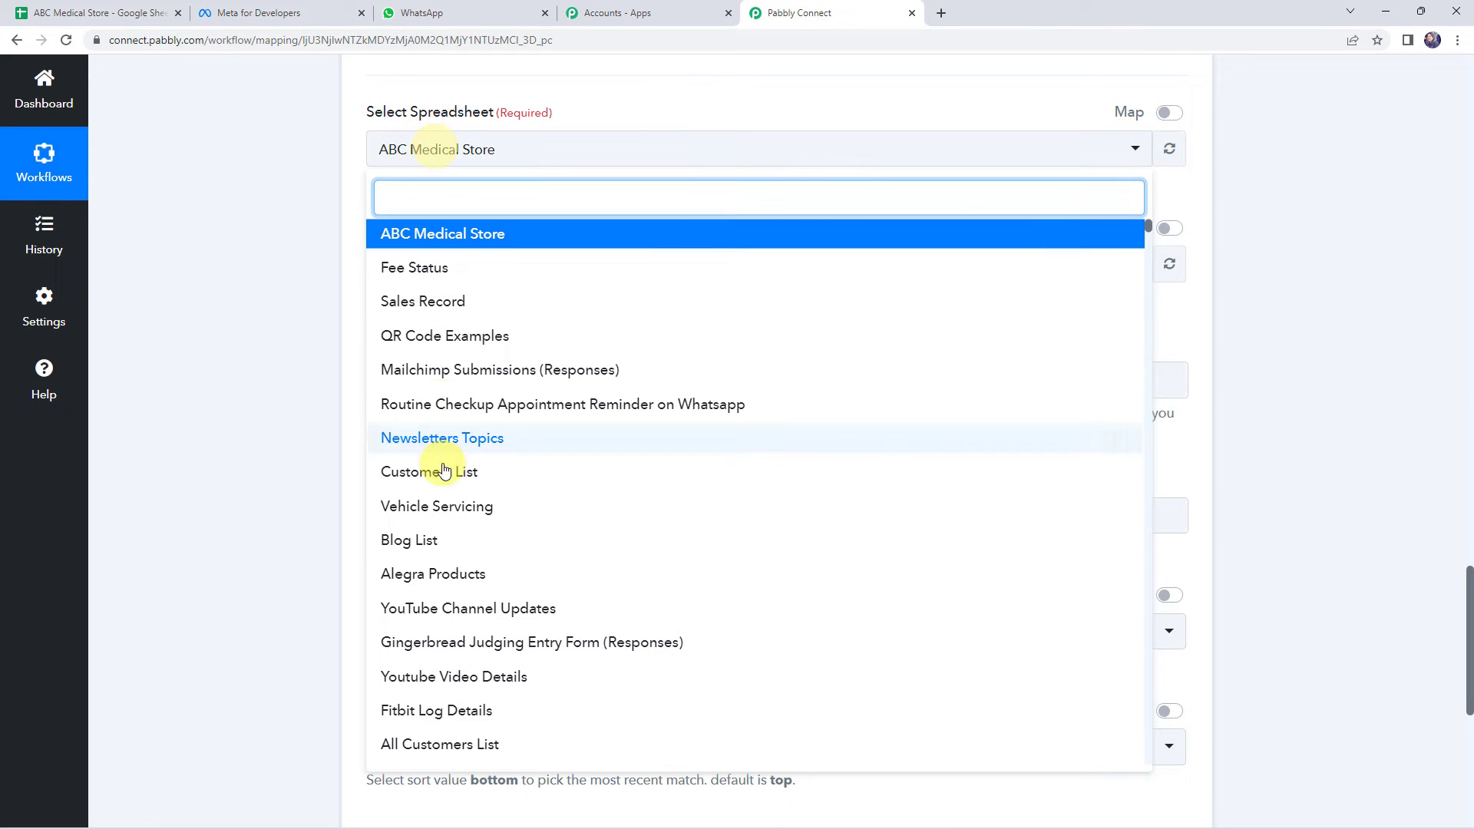
left_click(252, 190)
left_click(86, 16)
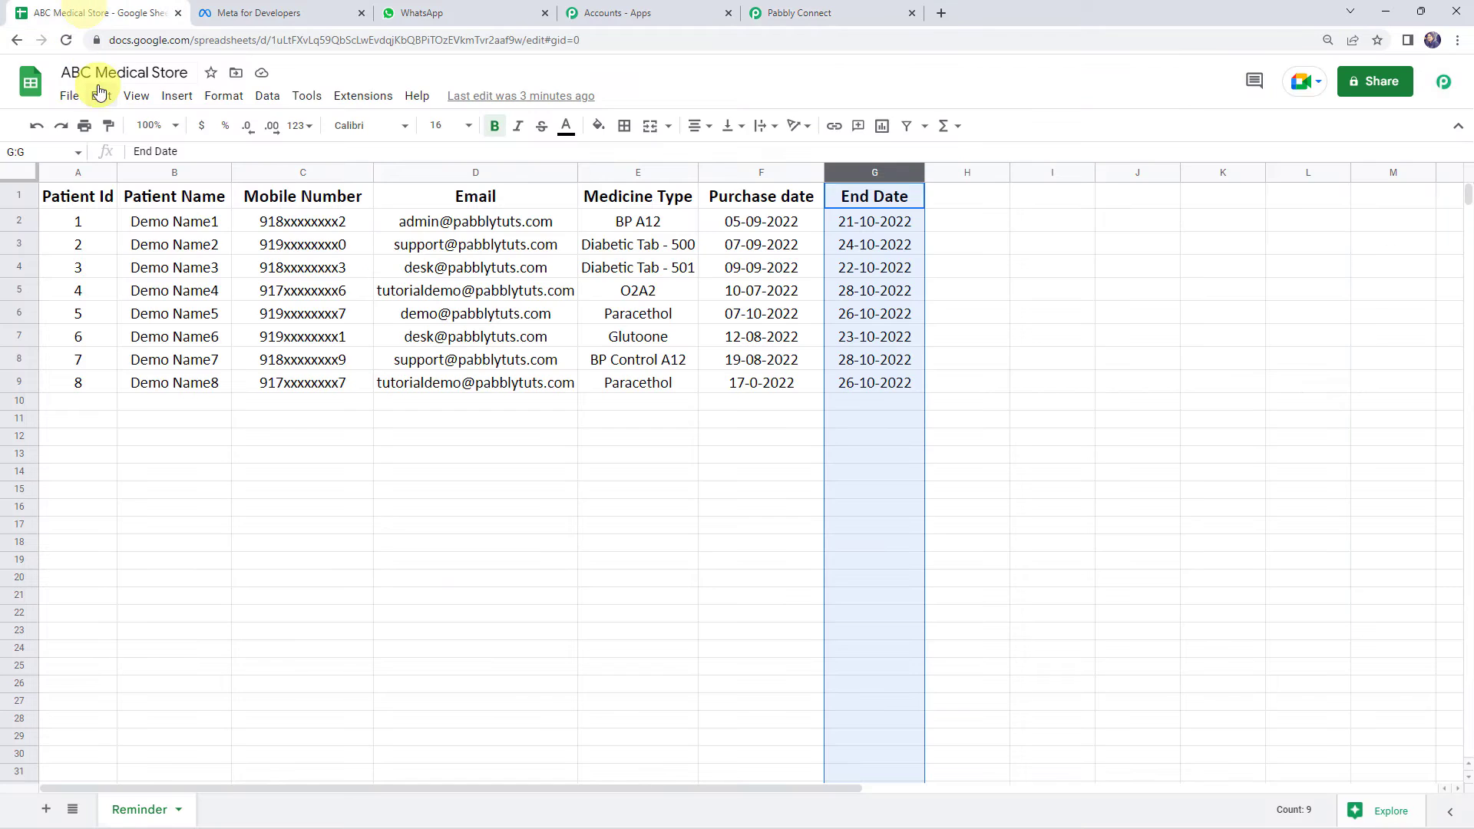
left_click(812, 15)
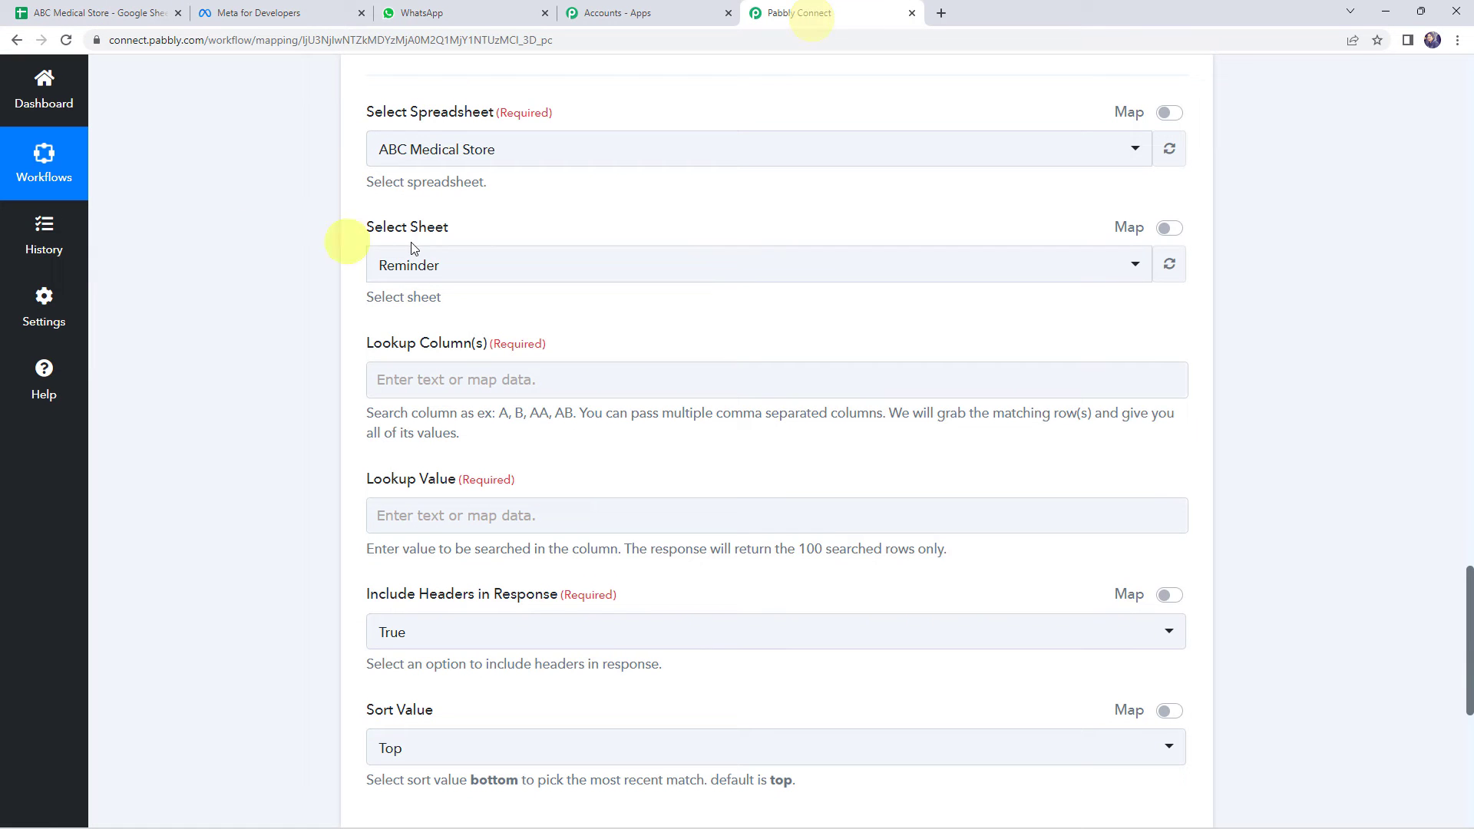
left_click(418, 149)
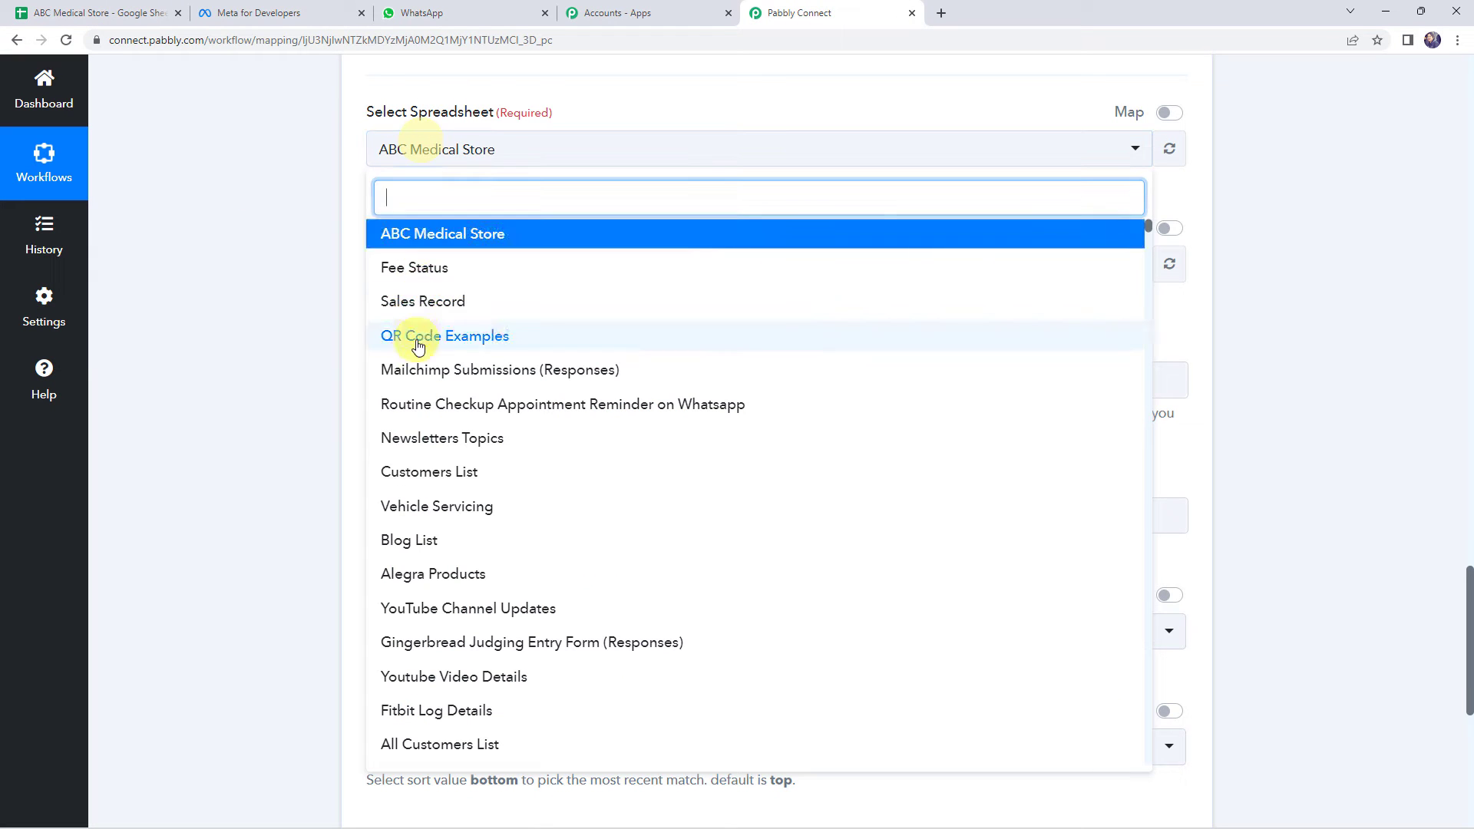
left_click(461, 235)
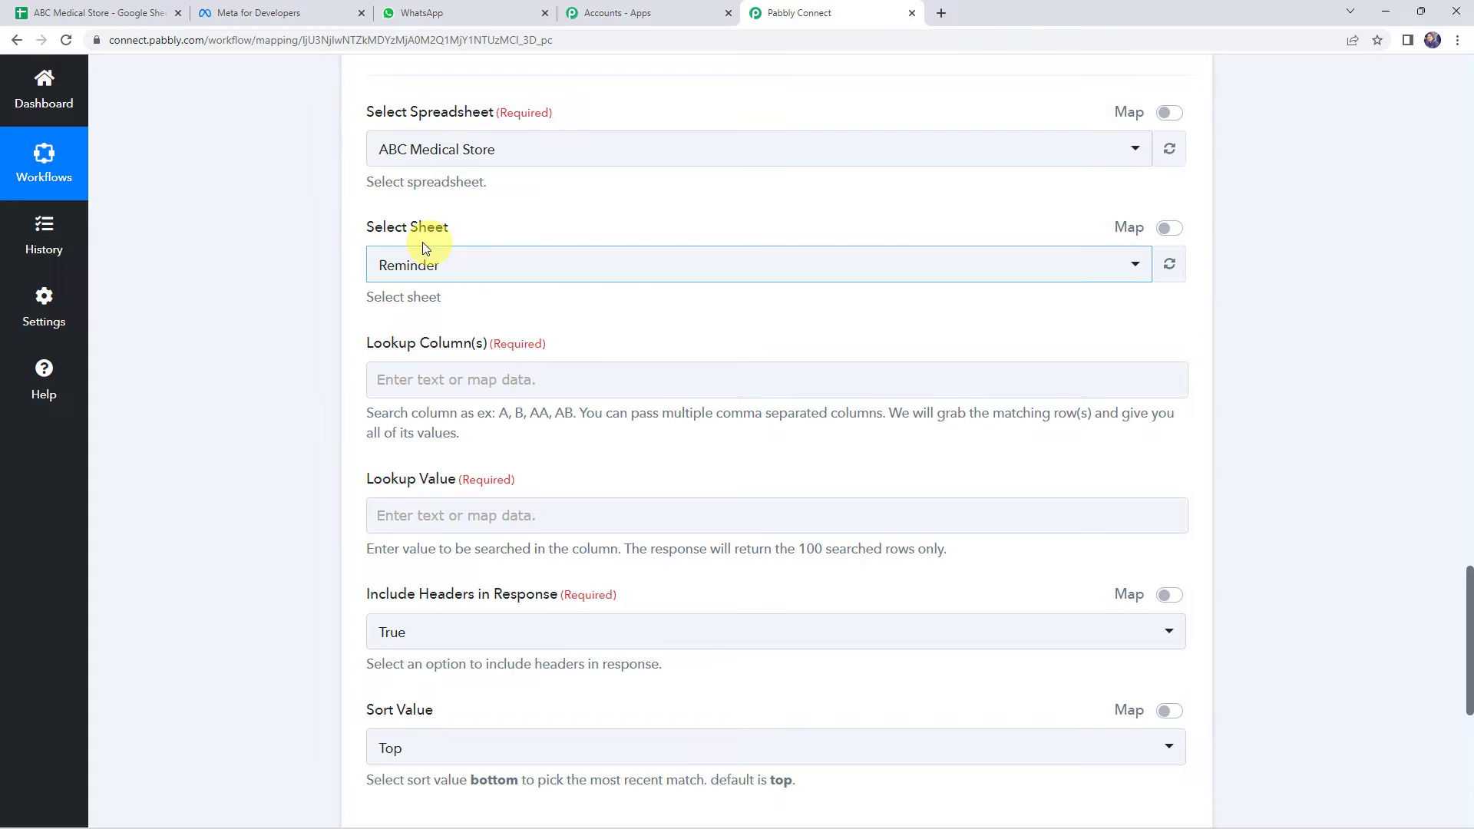
- Select Reminder as the sheet for the row lookup
left_click(427, 267)
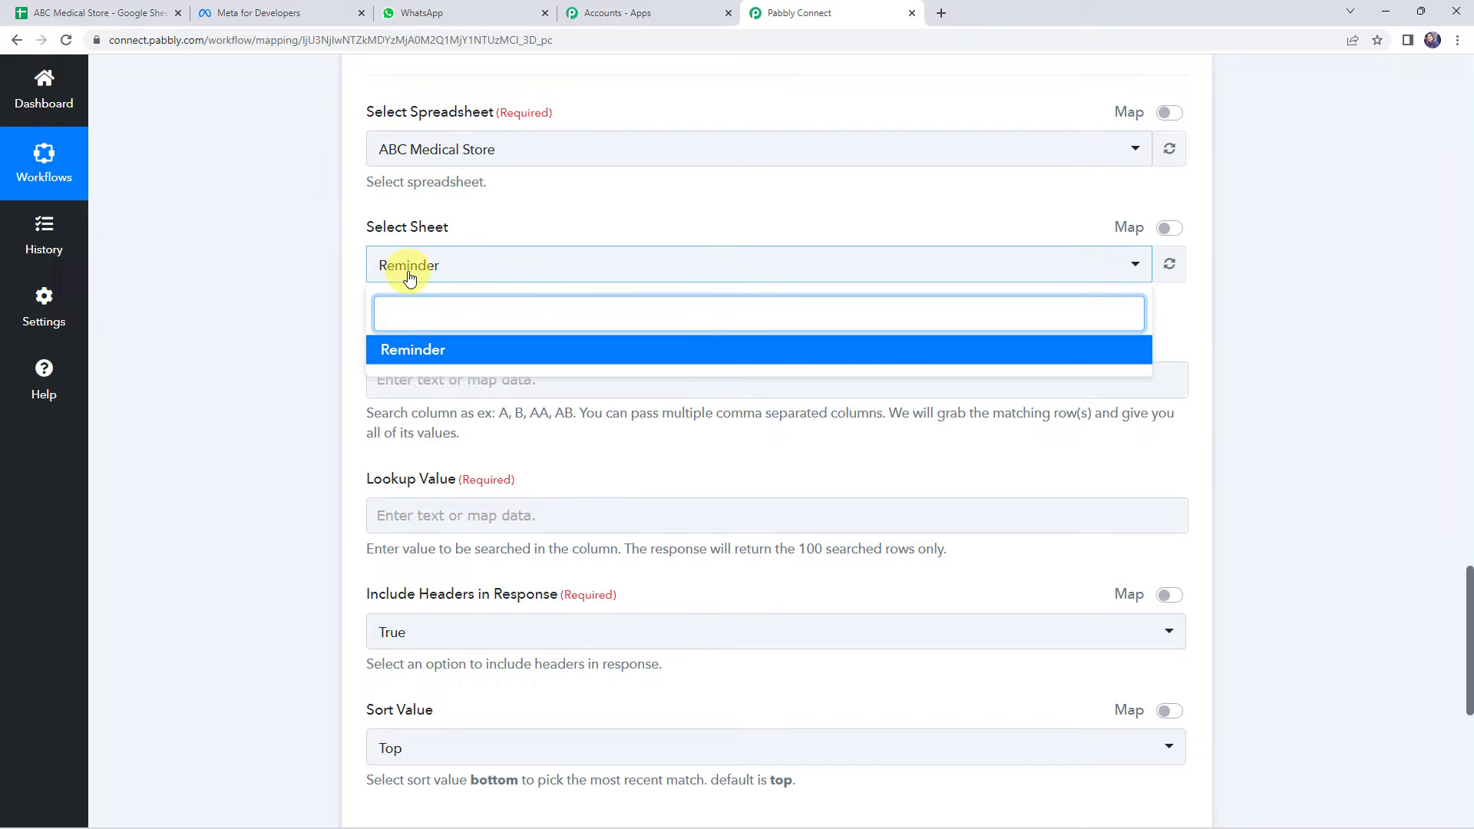
left_click(413, 359)
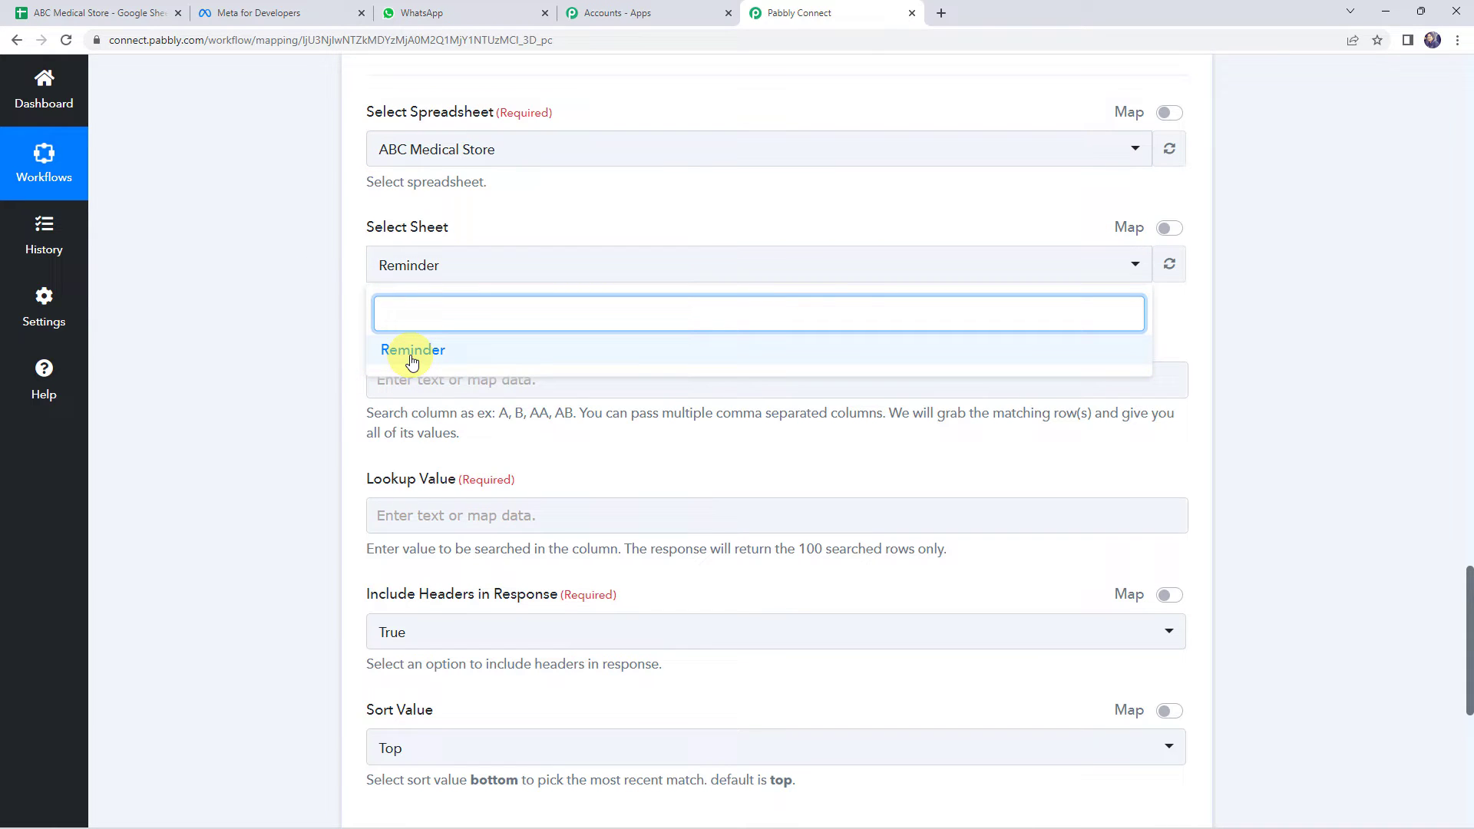
left_click(414, 351)
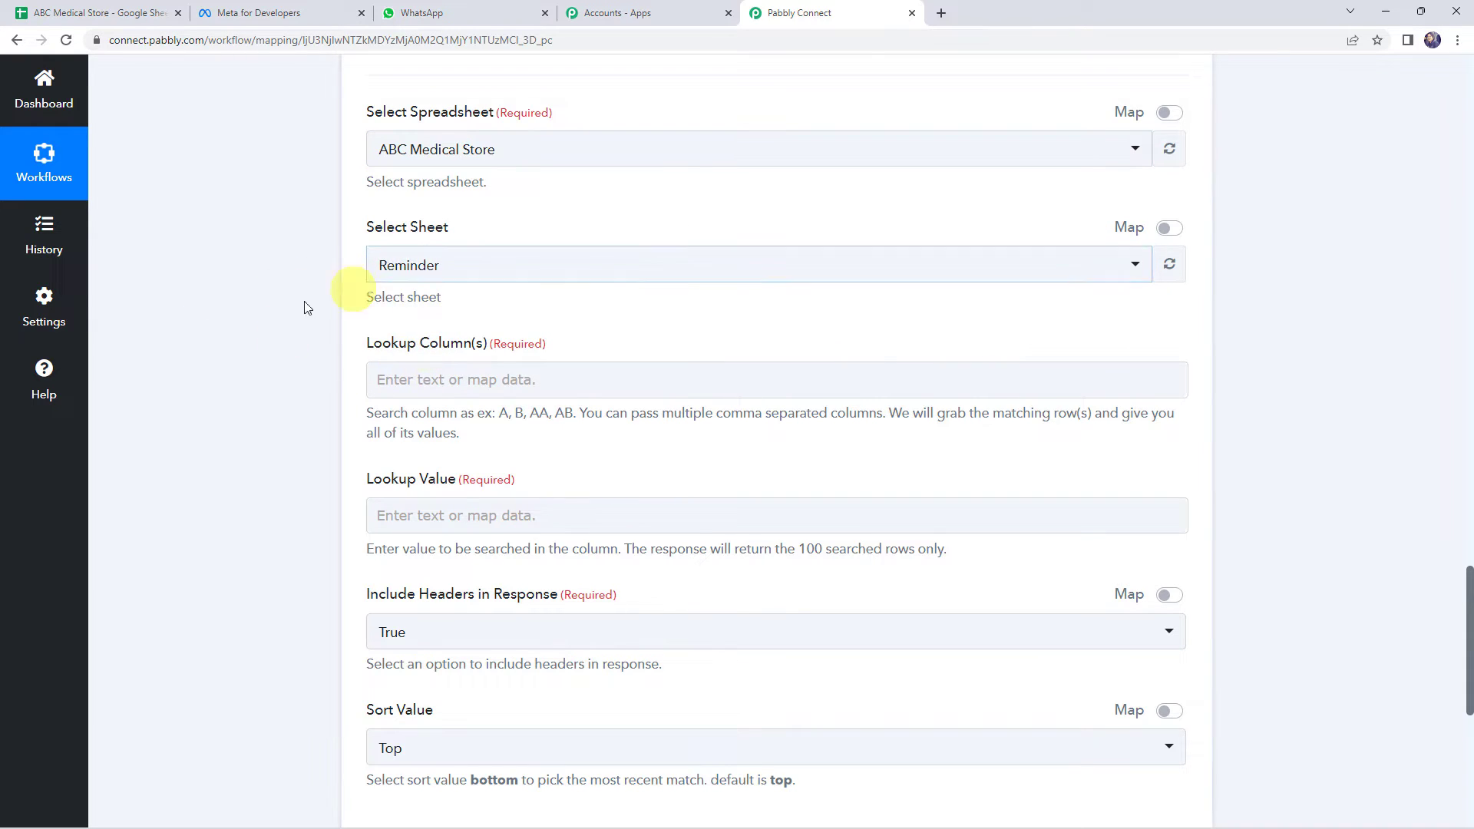
- Check the End Date column's letter in Google Sheets and set G as the lookup column in Pabbly Connect
left_click(469, 370)
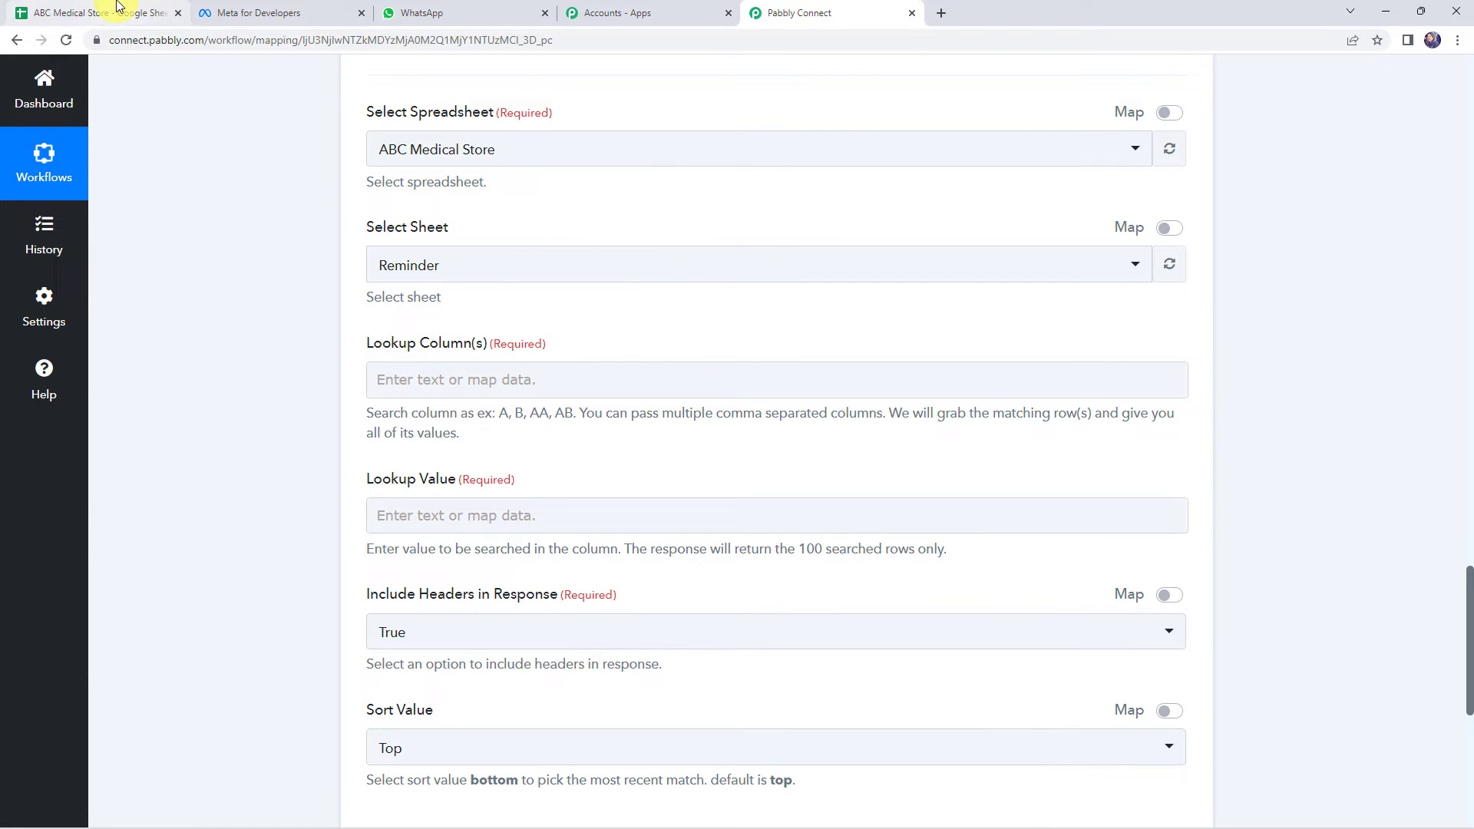
left_click(42, 12)
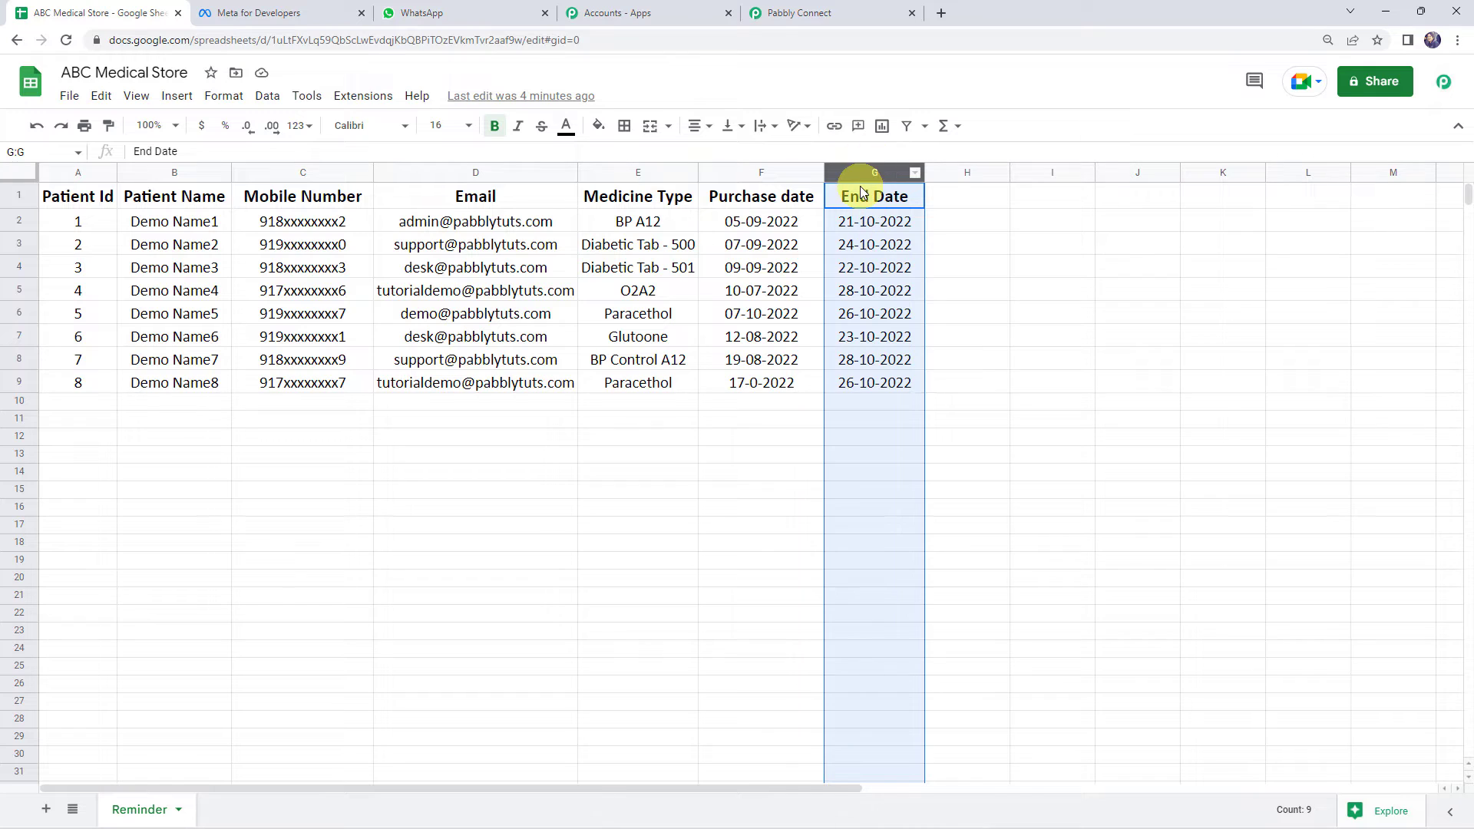
left_click(777, 13)
left_click(388, 376)
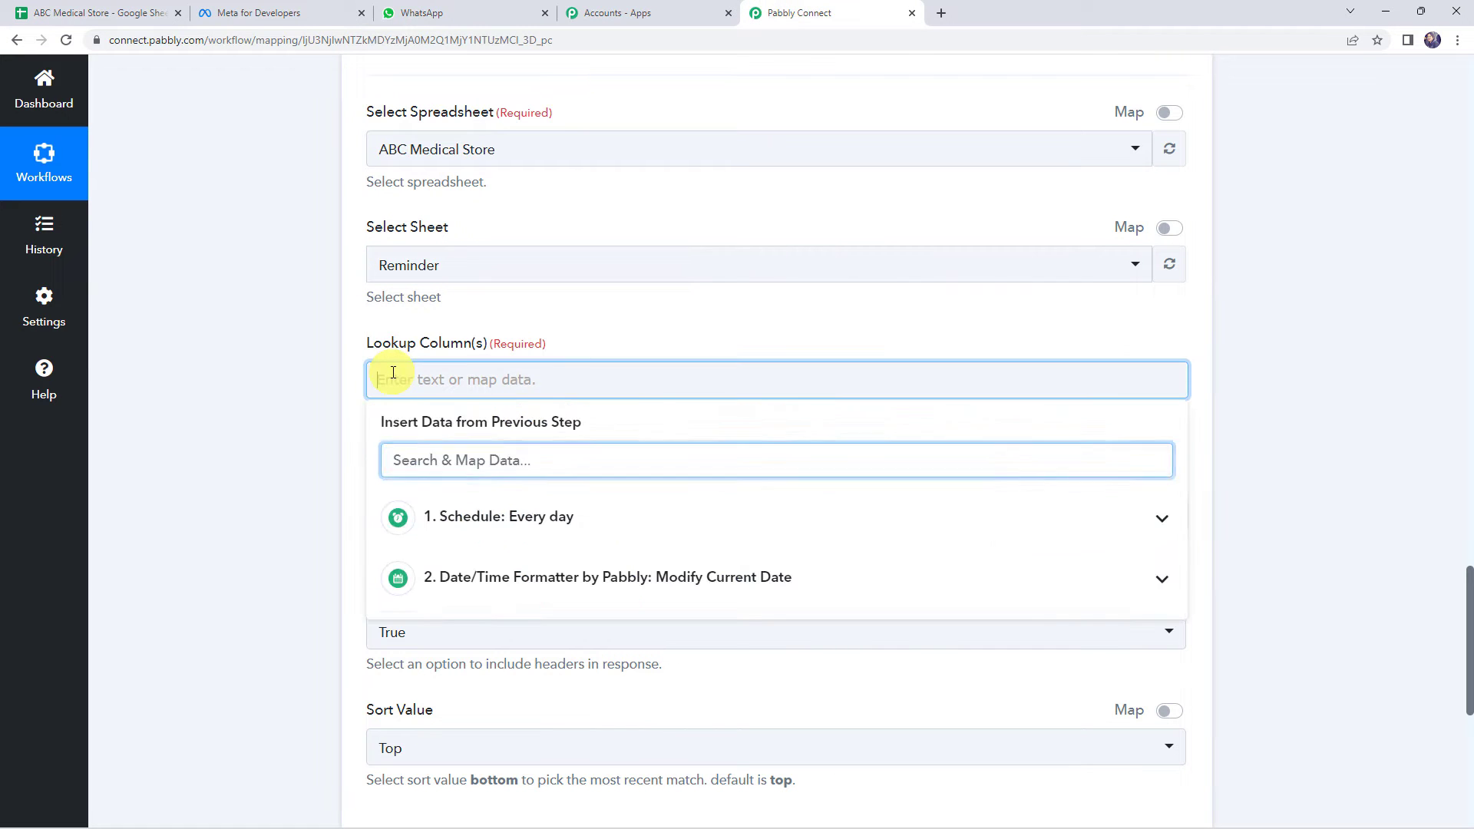
type("G")
left_click(284, 397)
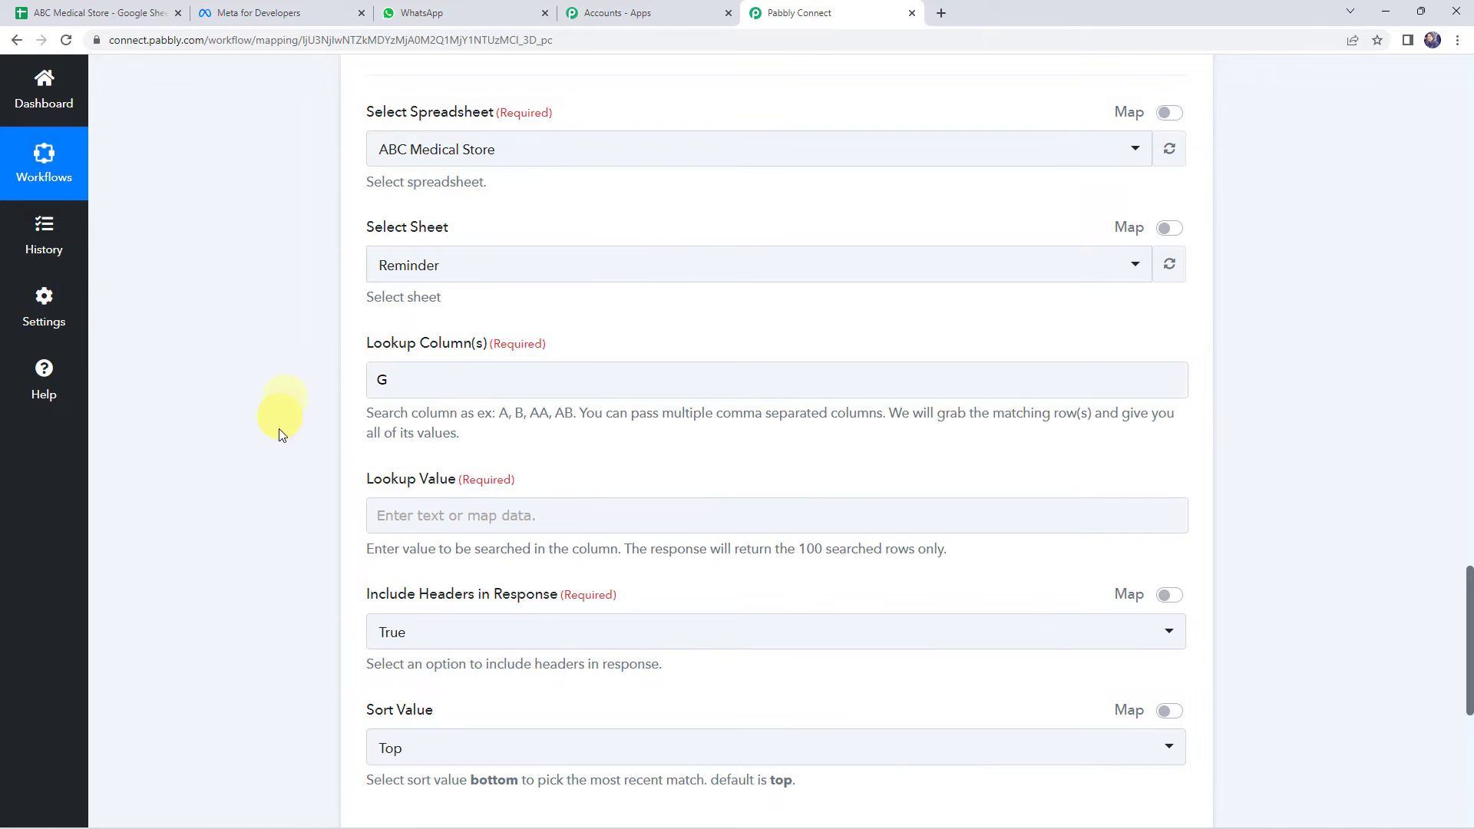
- Map the lookup value to the 0 Datetime output of the Date/Time Formatter's Modify Current Date step
left_click(404, 512)
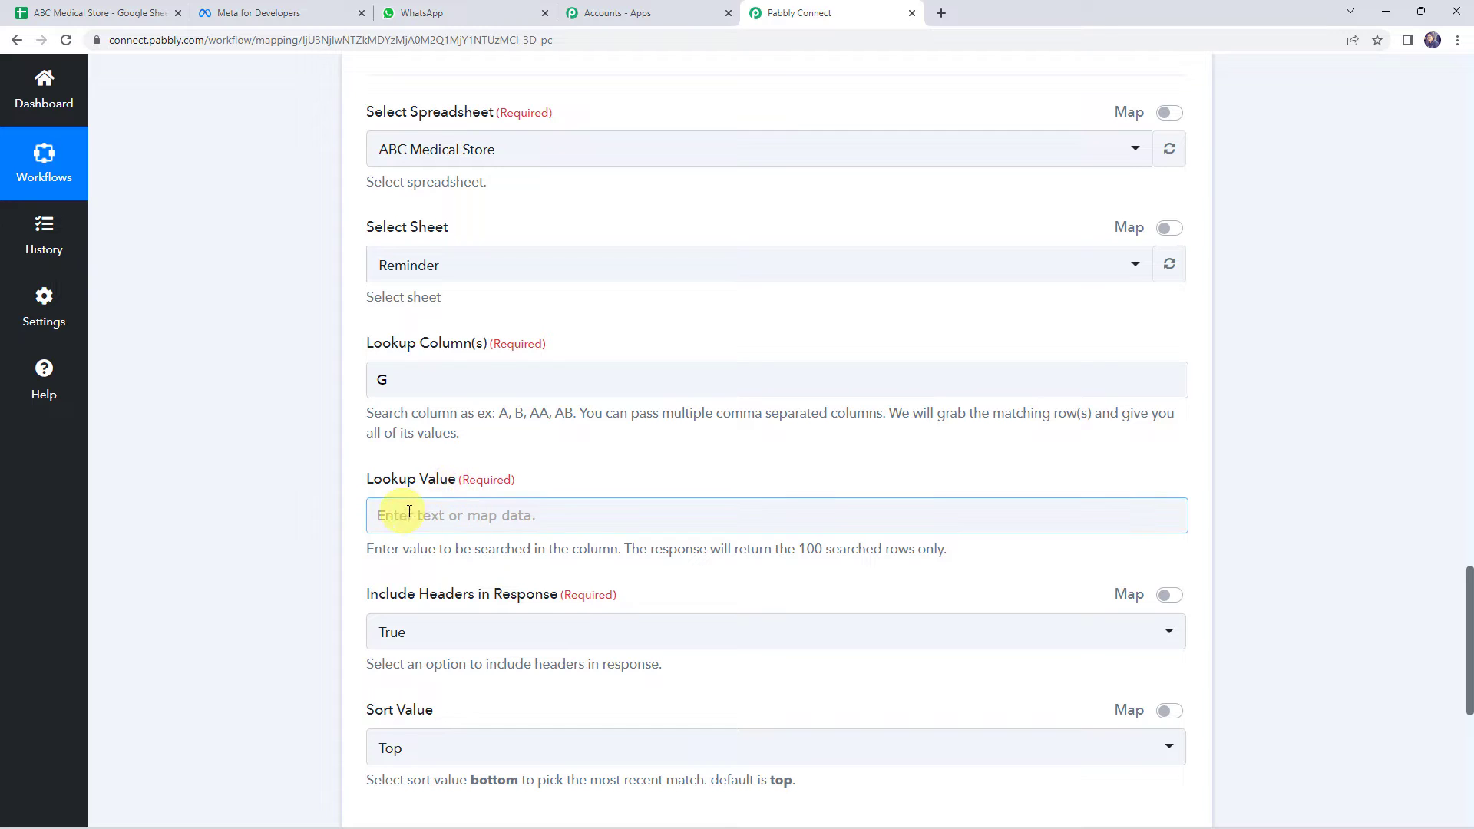
scroll(172, 436, "up", 8)
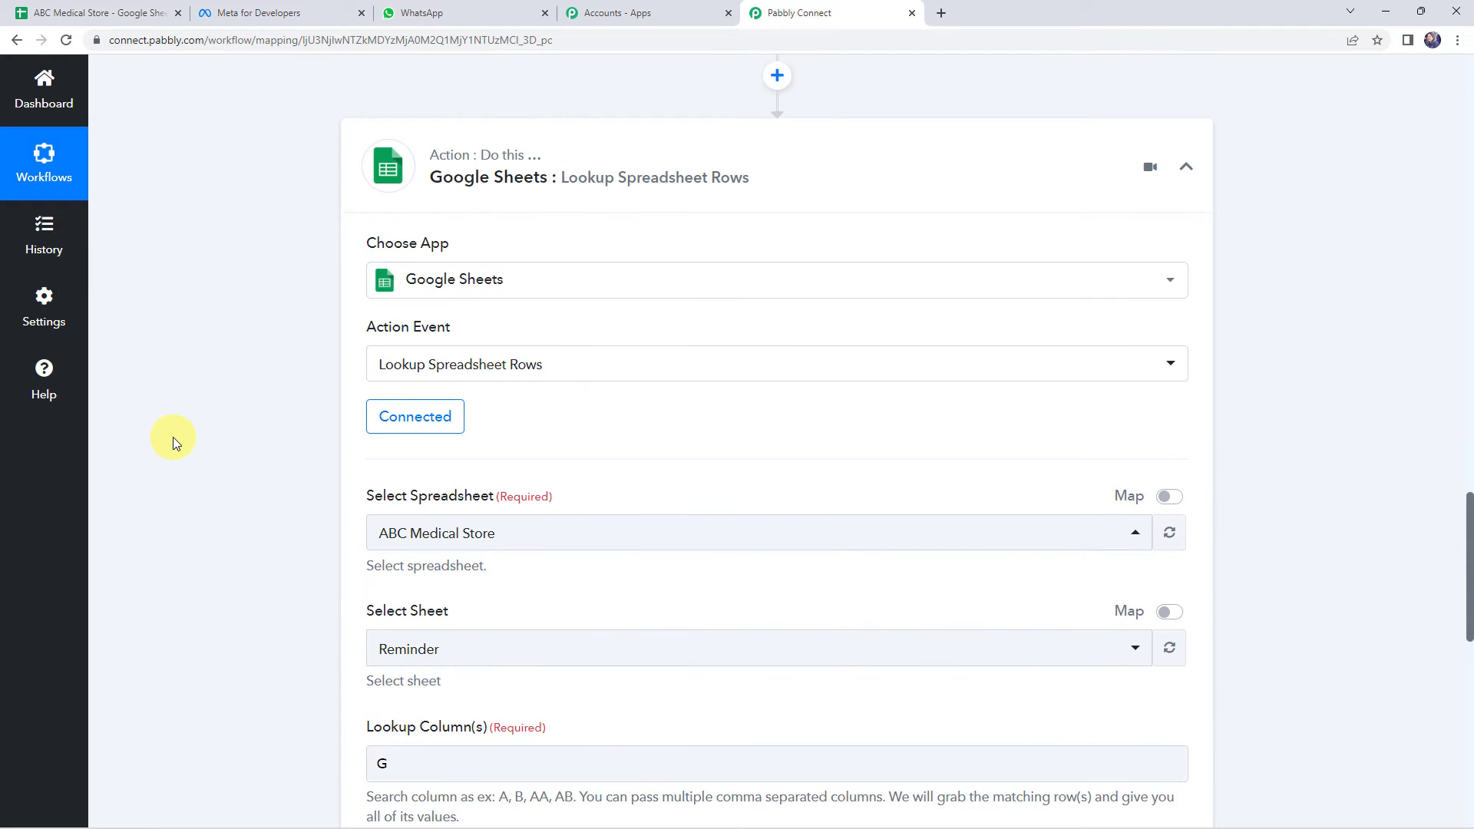
scroll(172, 436, "up", 3)
left_click_drag(915, 405, 810, 409)
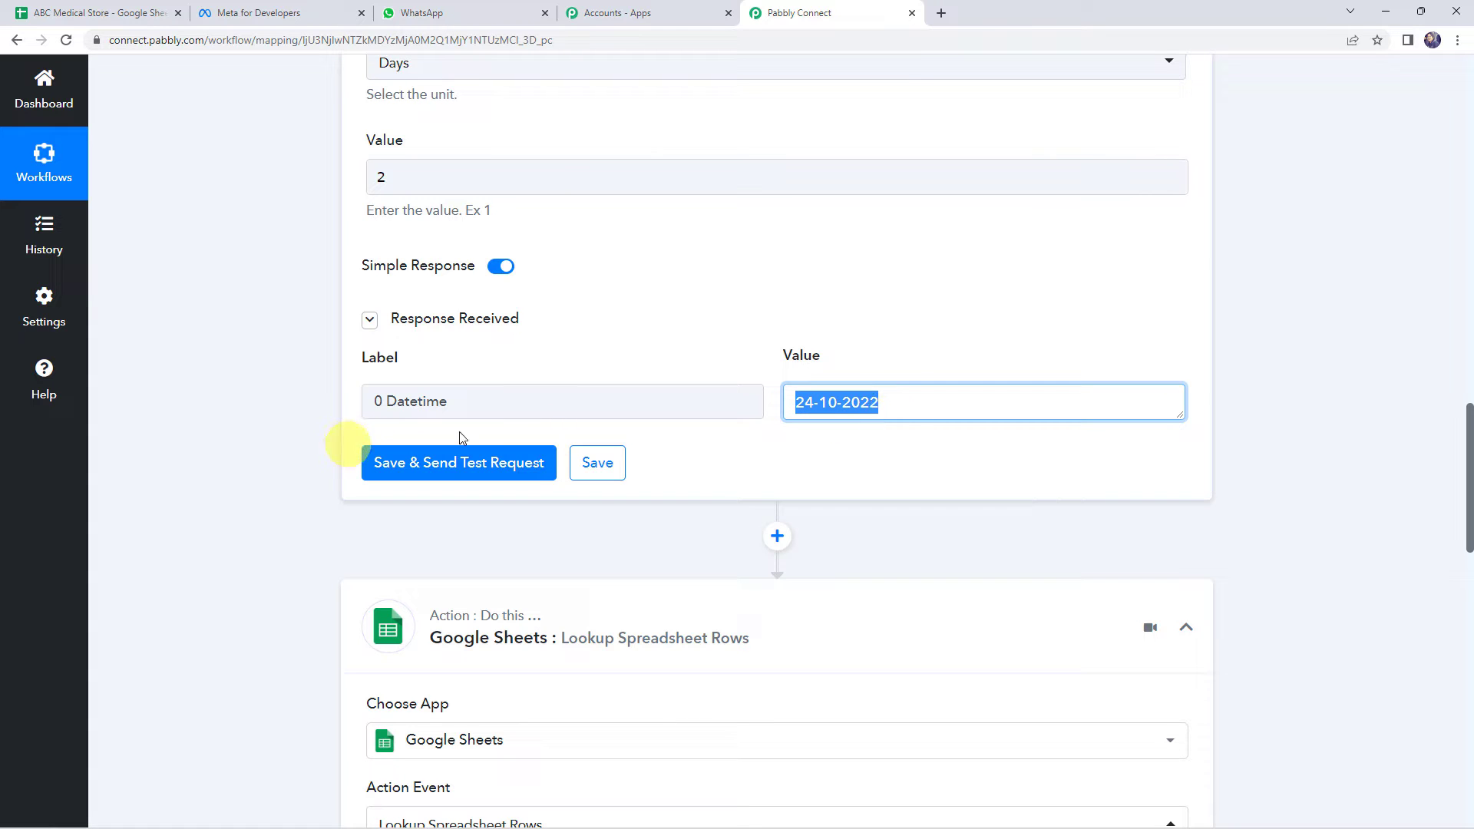
scroll(224, 442, "down", 10)
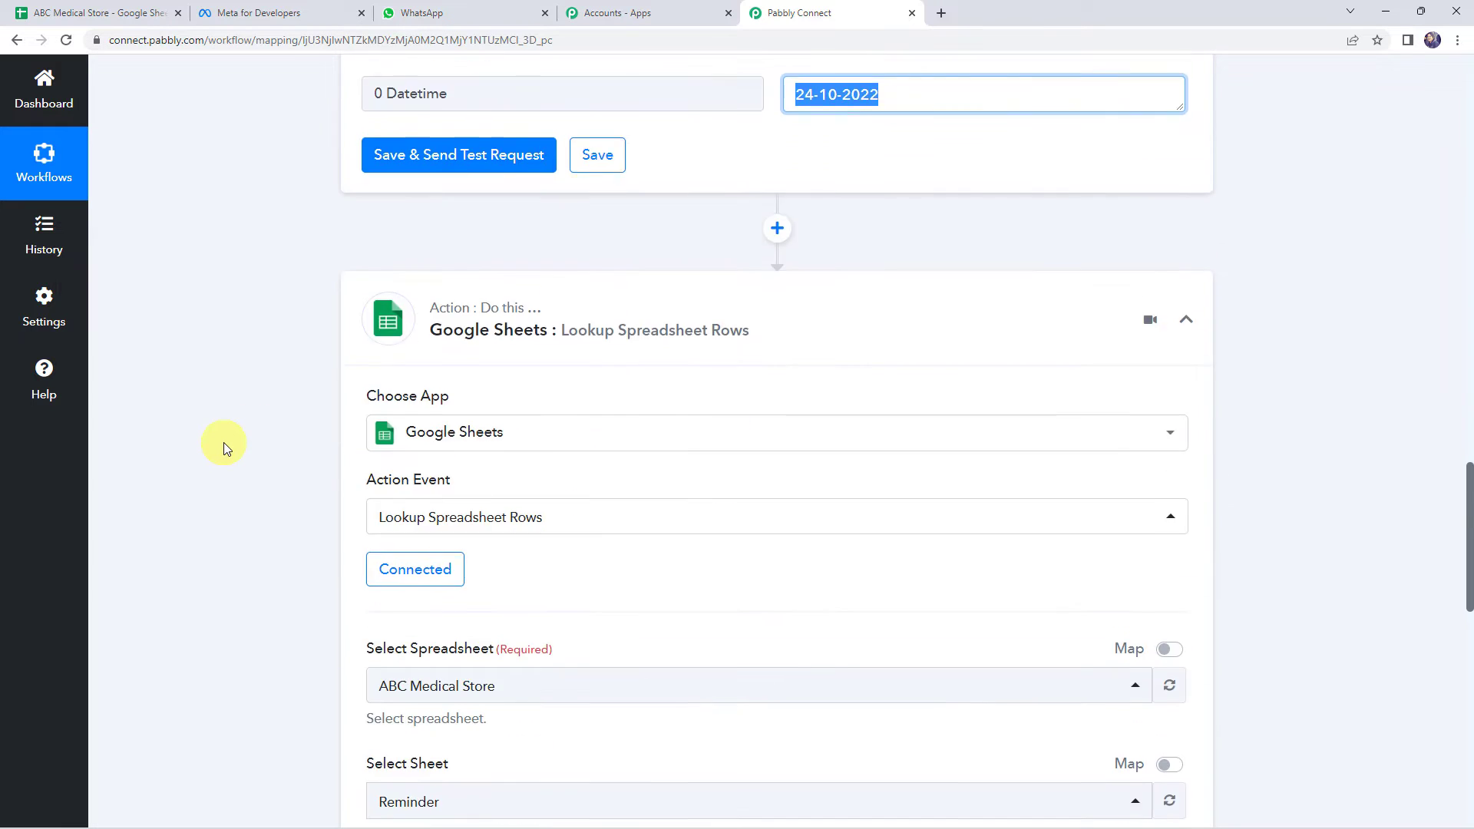
left_click(380, 438)
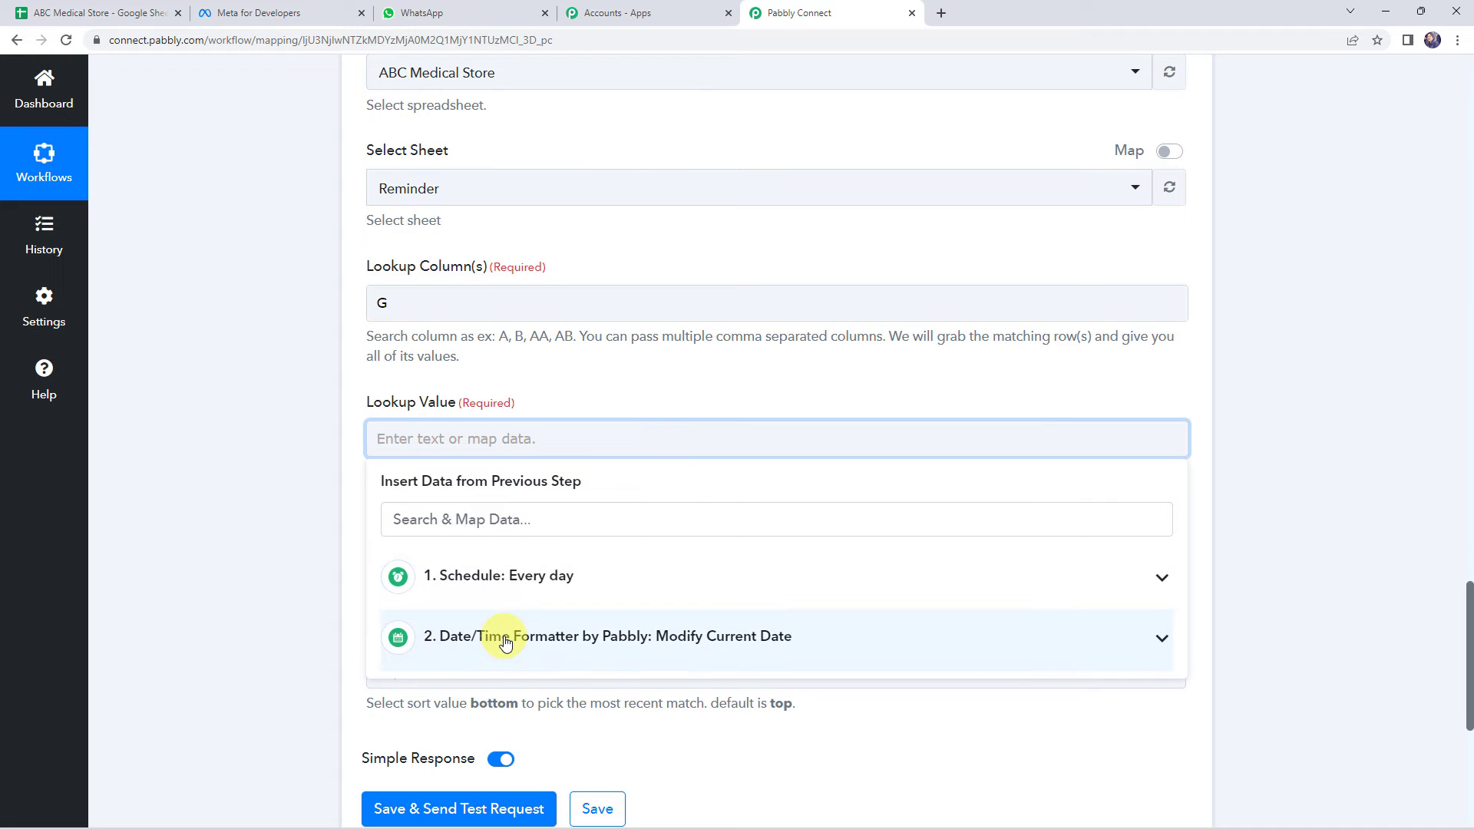
left_click(505, 642)
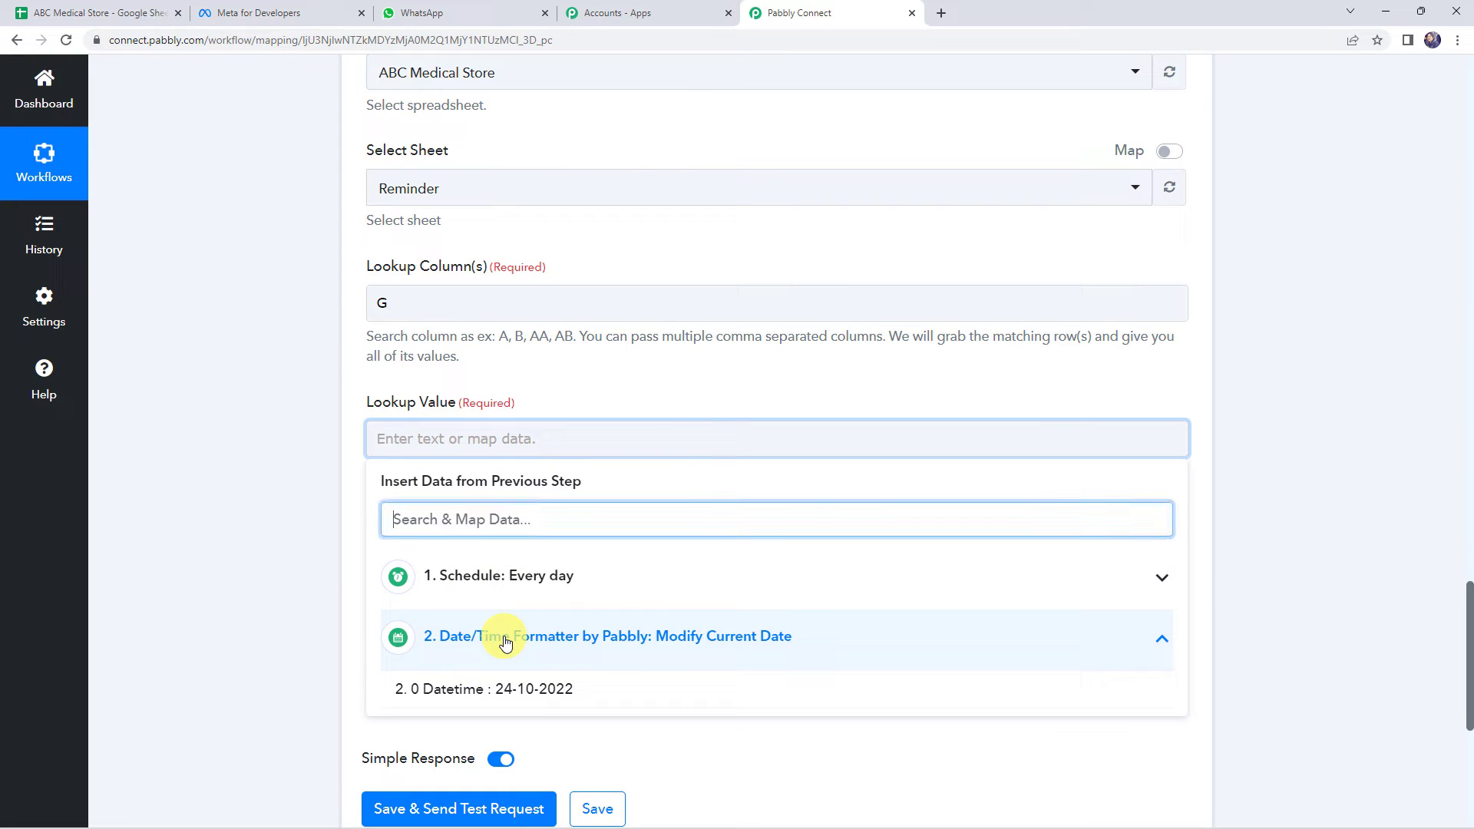
left_click(568, 697)
left_click(351, 474)
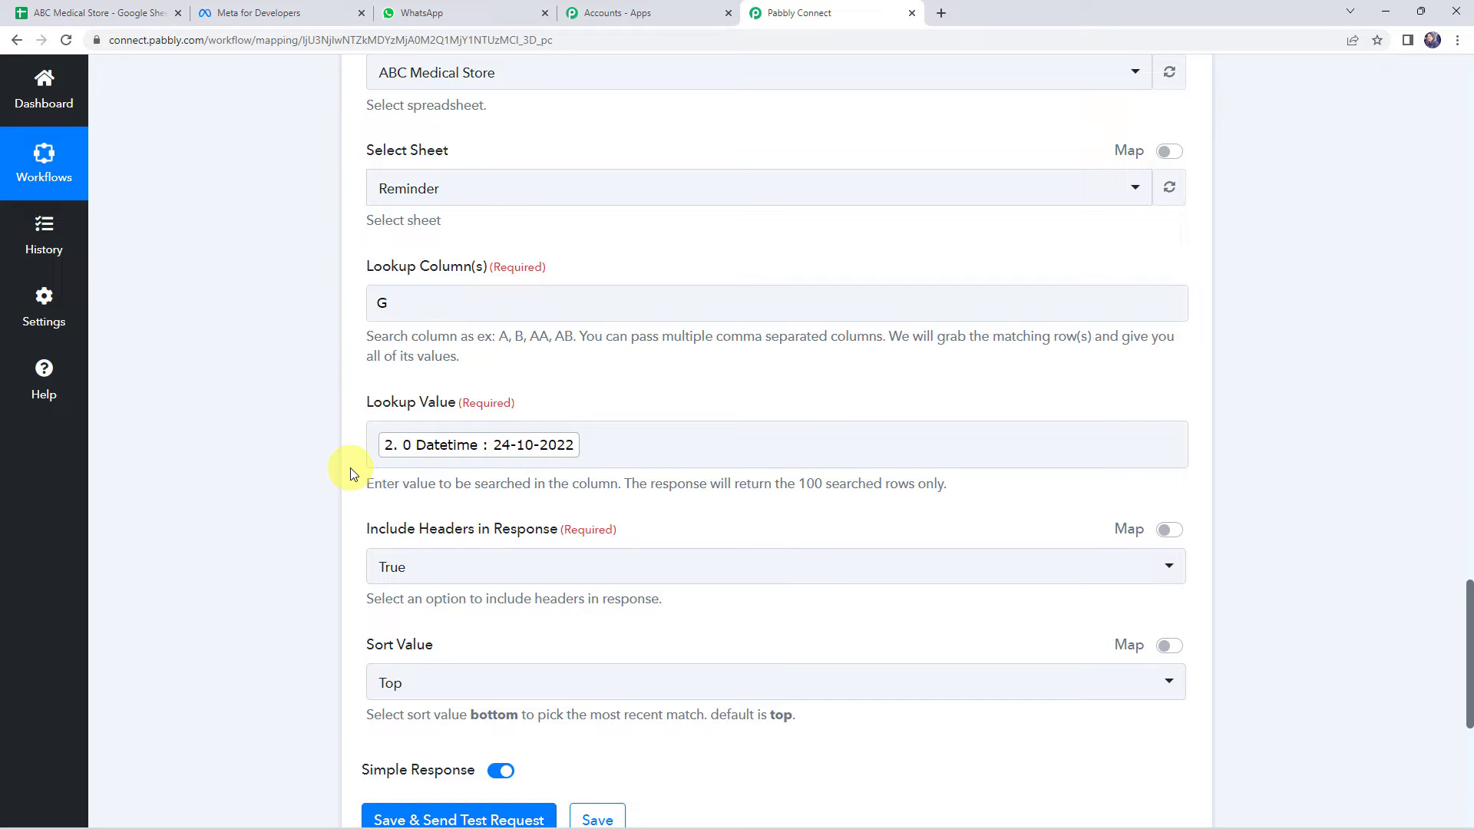
- Turn off Simple Response for the Google Sheets lookup step
left_click(546, 466)
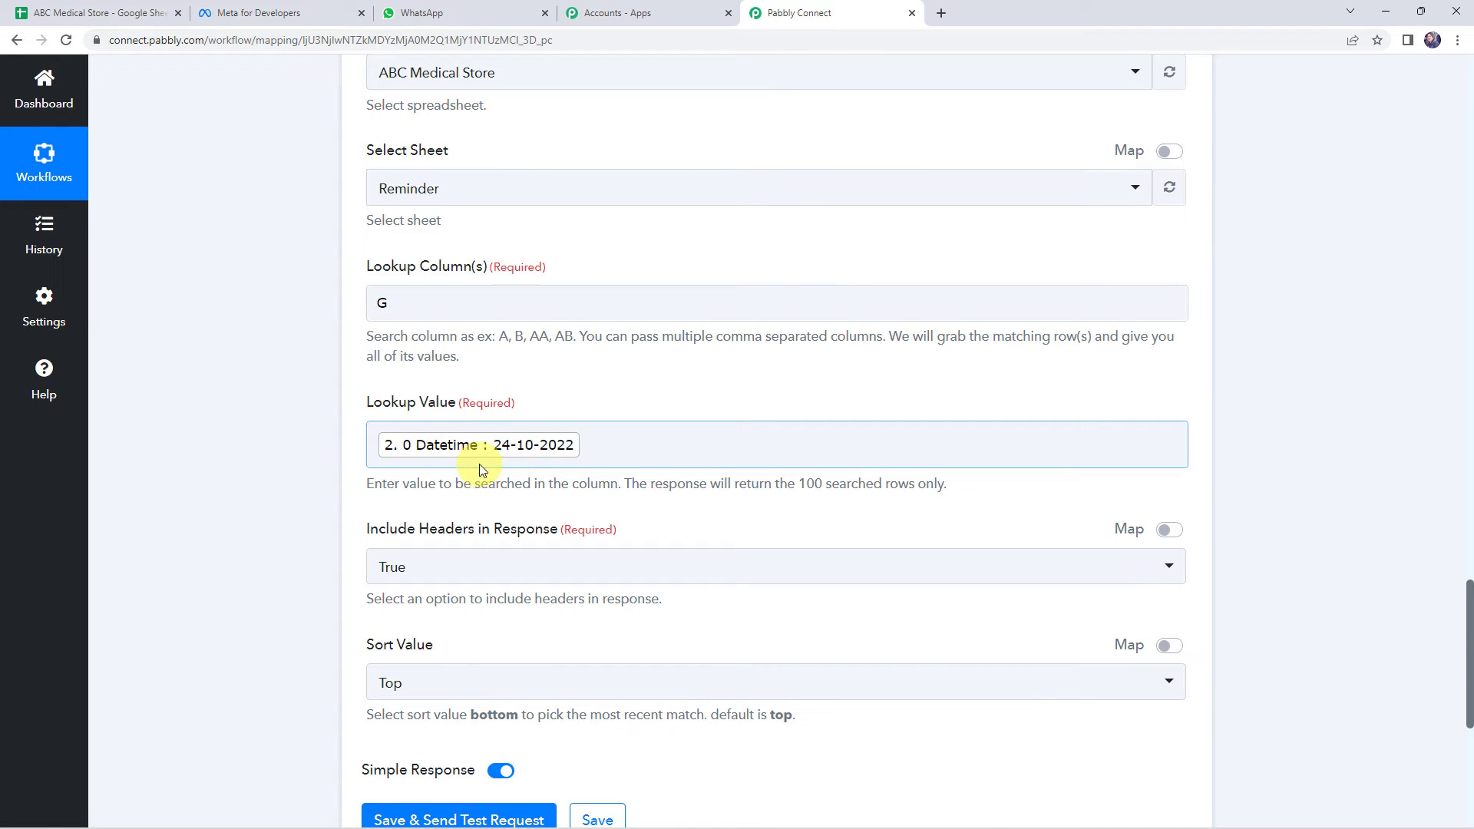
scroll(342, 384, "down", 3)
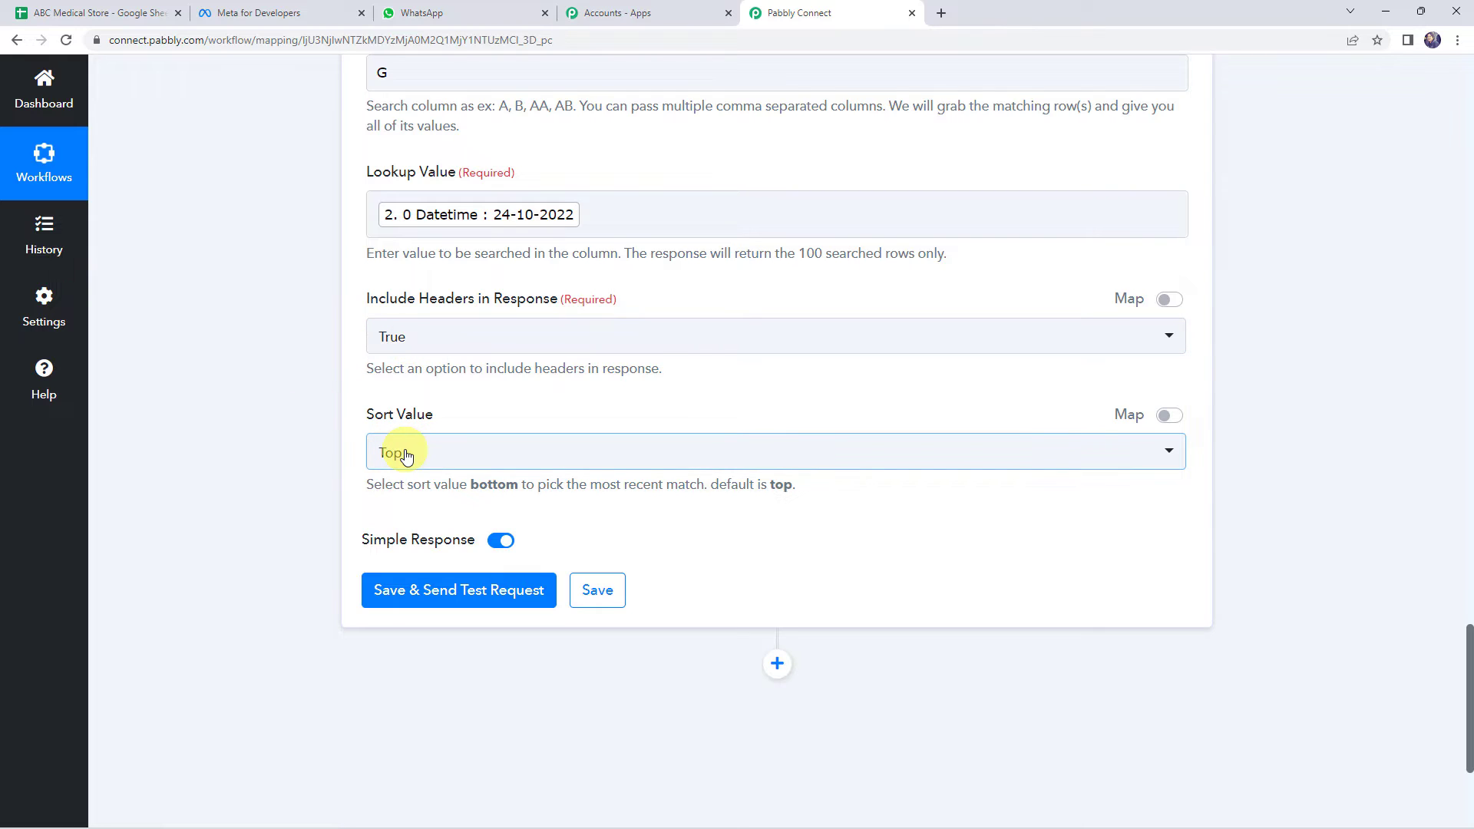
scroll(278, 505, "up", 1)
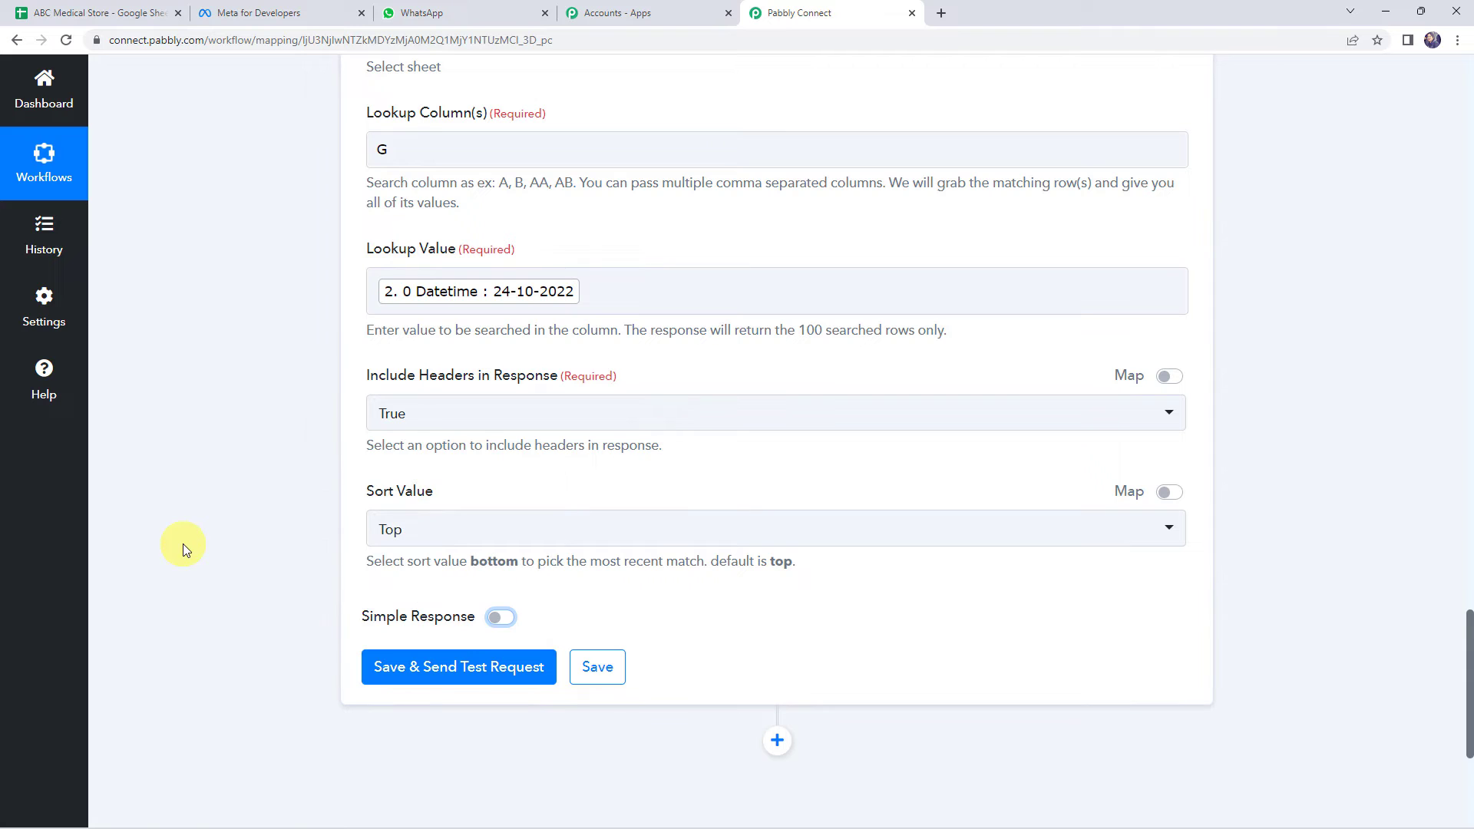
- Switch to Google Sheets and examine which patient rows match the 24-10-2022 end date
left_click(70, 13)
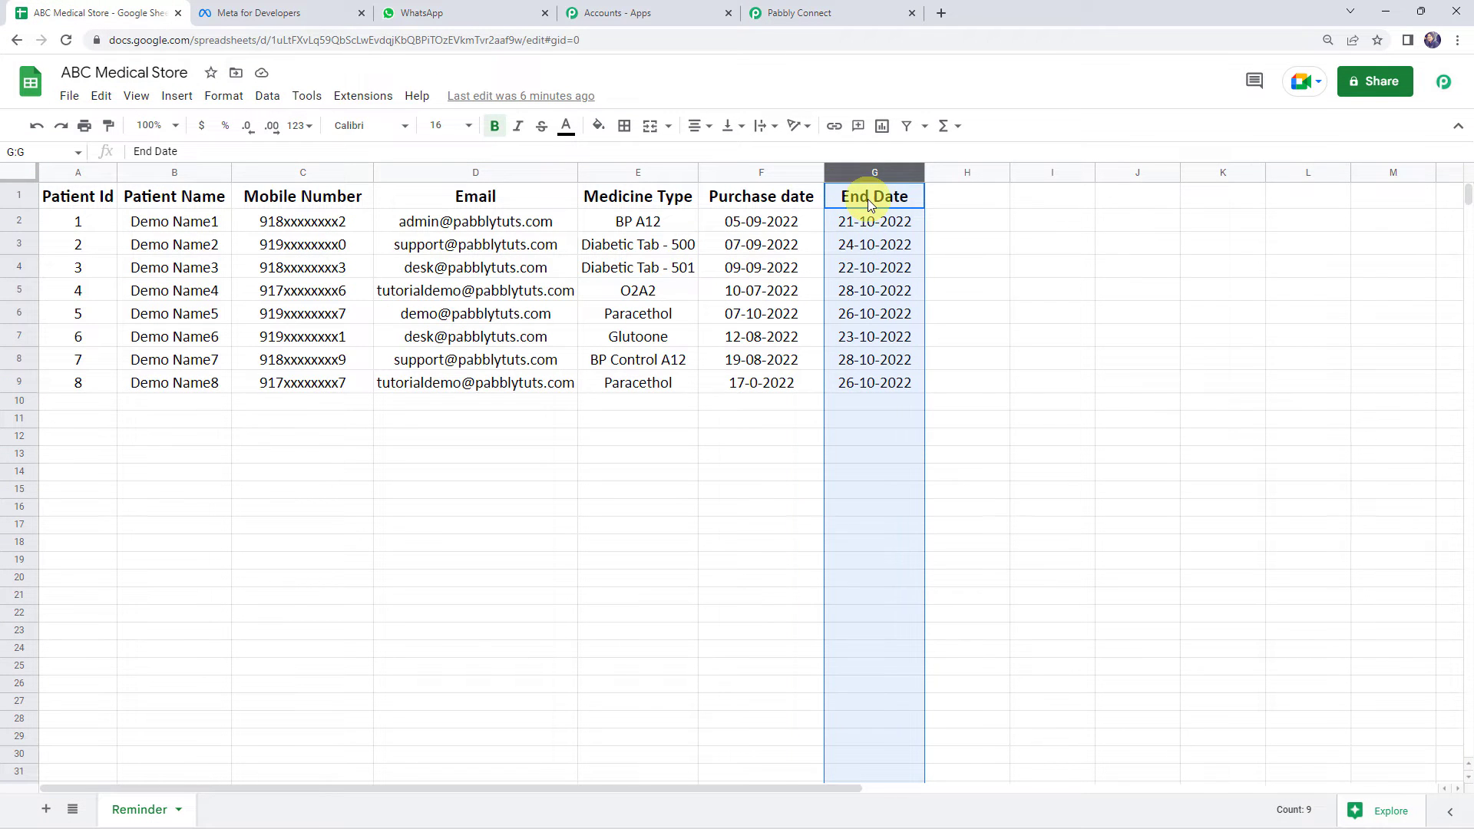
left_click(865, 247)
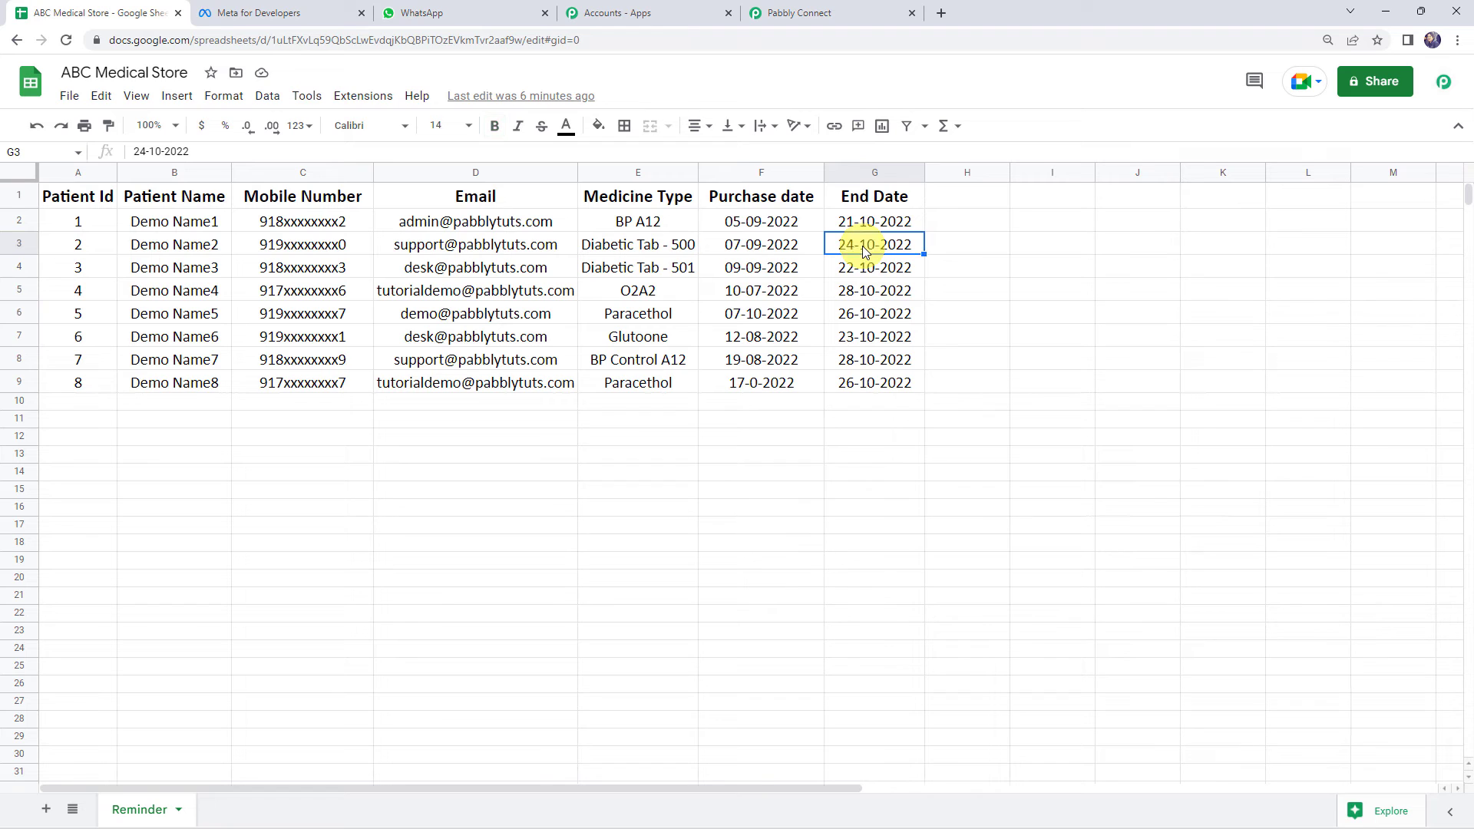
left_click(148, 246)
left_click(151, 313)
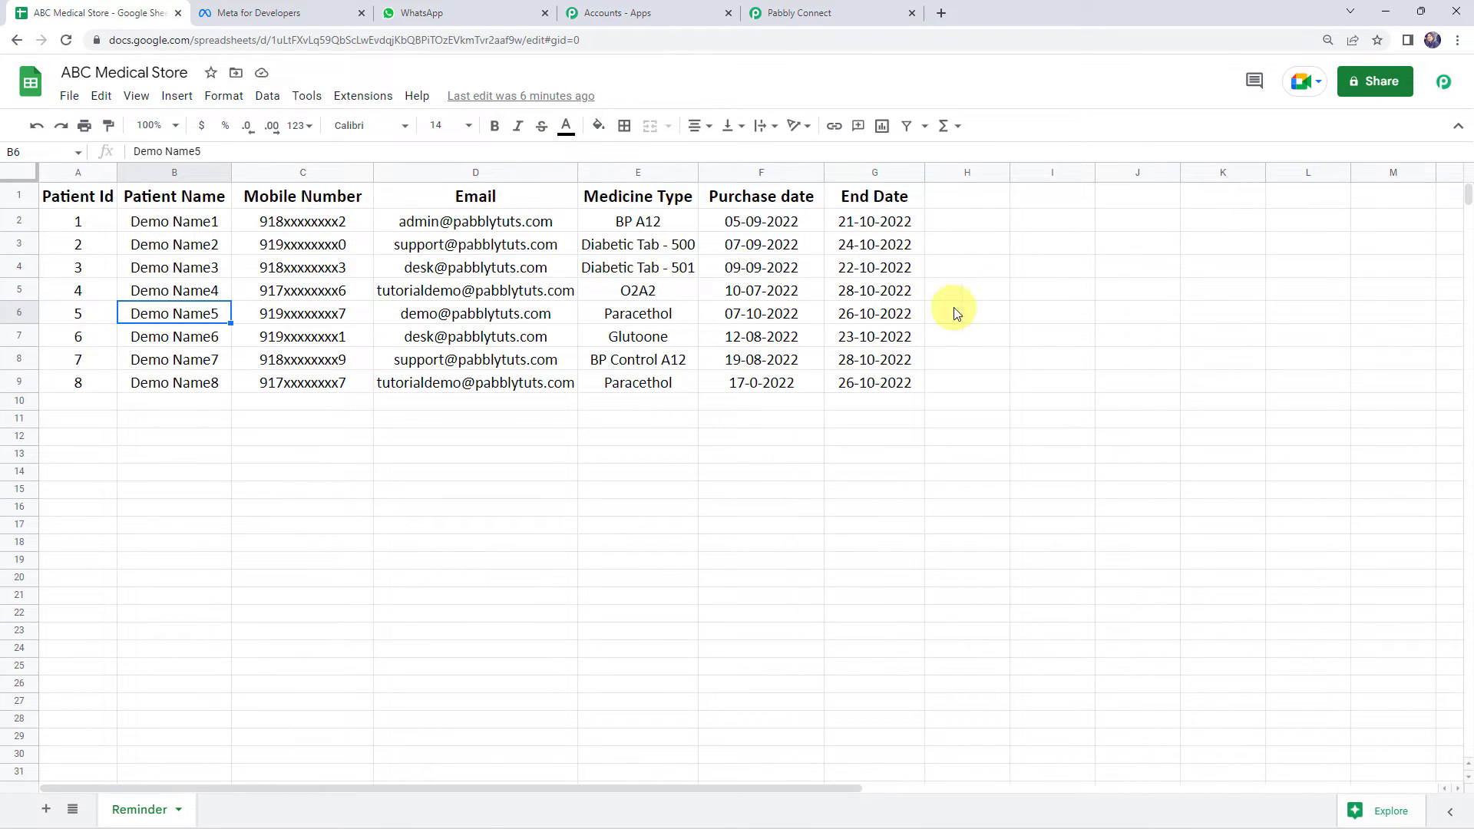
- Return to Pabbly Connect, save the lookup step with a test request, and enlarge the Response Result value
left_click(876, 13)
mouse_move(386, 616)
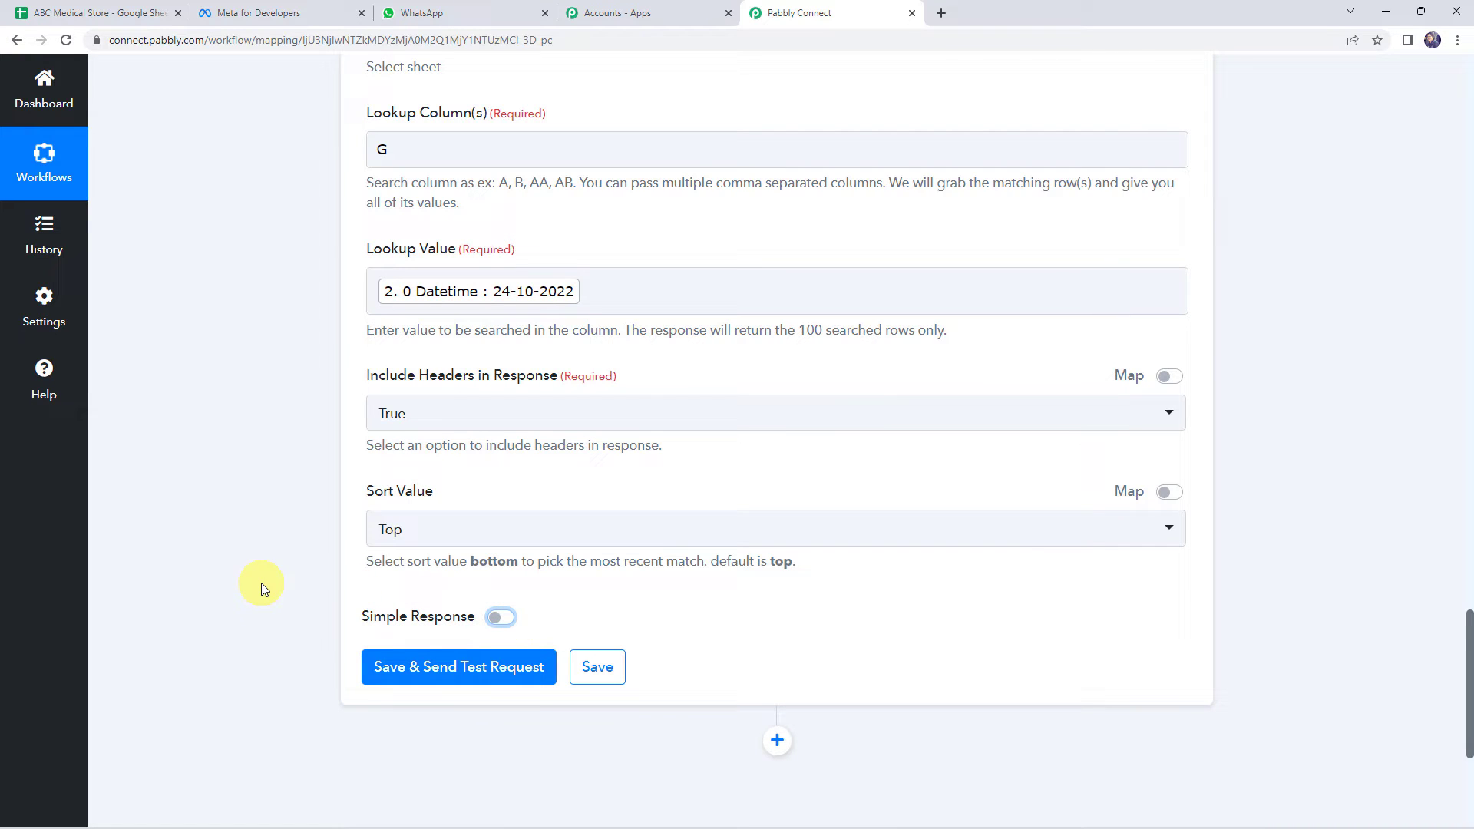
mouse_move(460, 619)
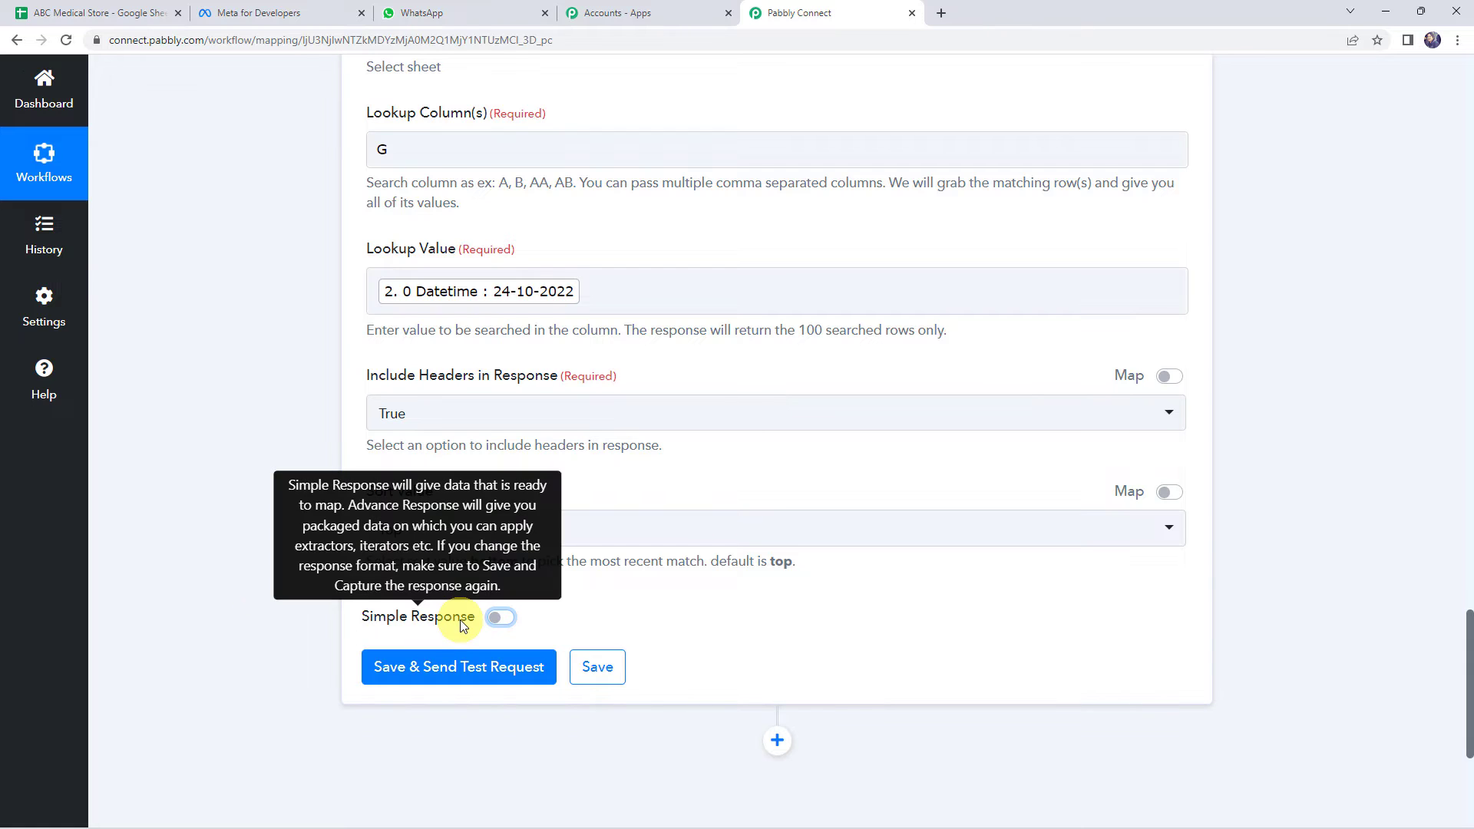
left_click(468, 683)
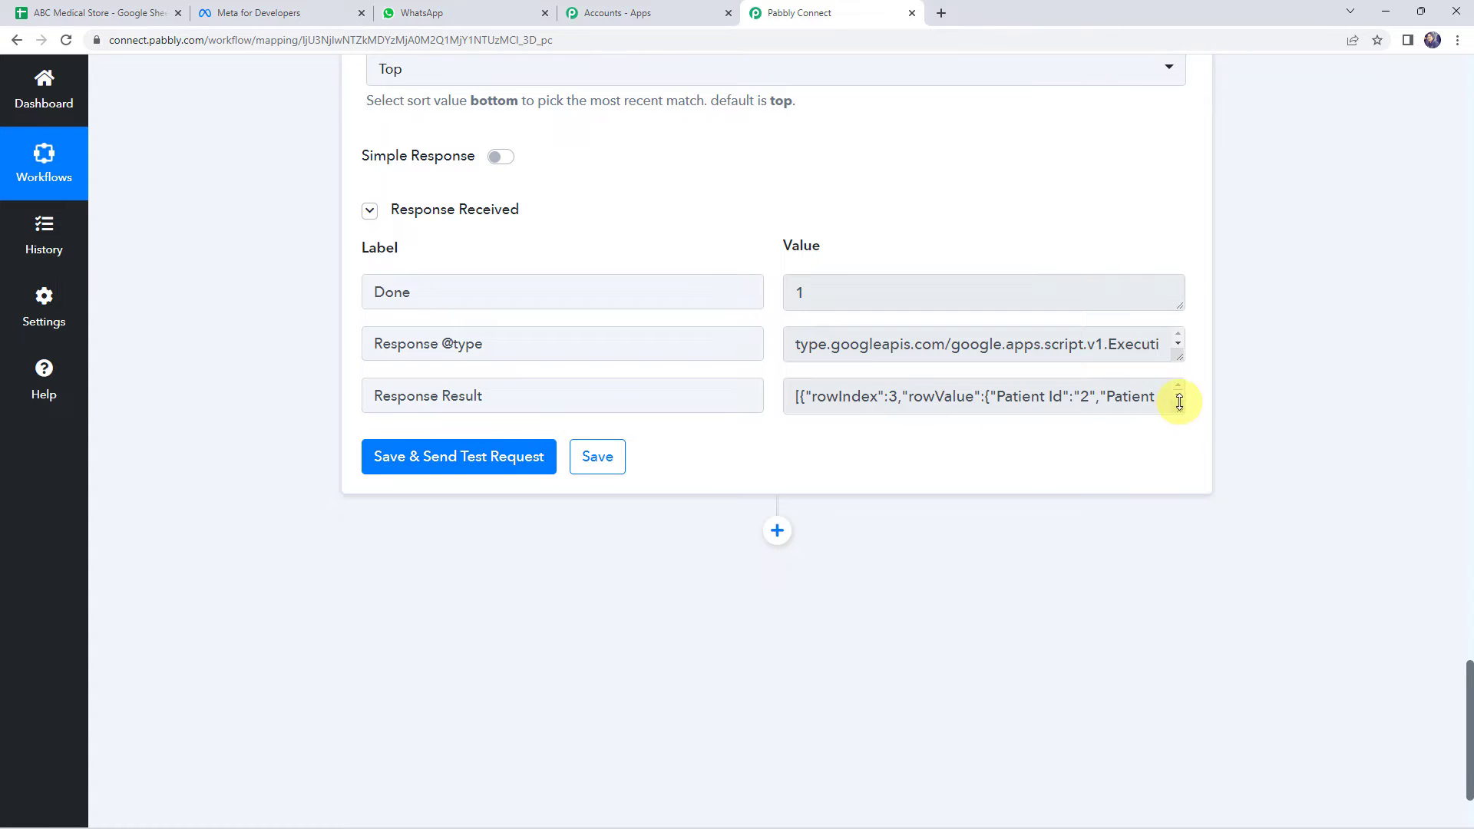
left_click_drag(1180, 408, 1180, 667)
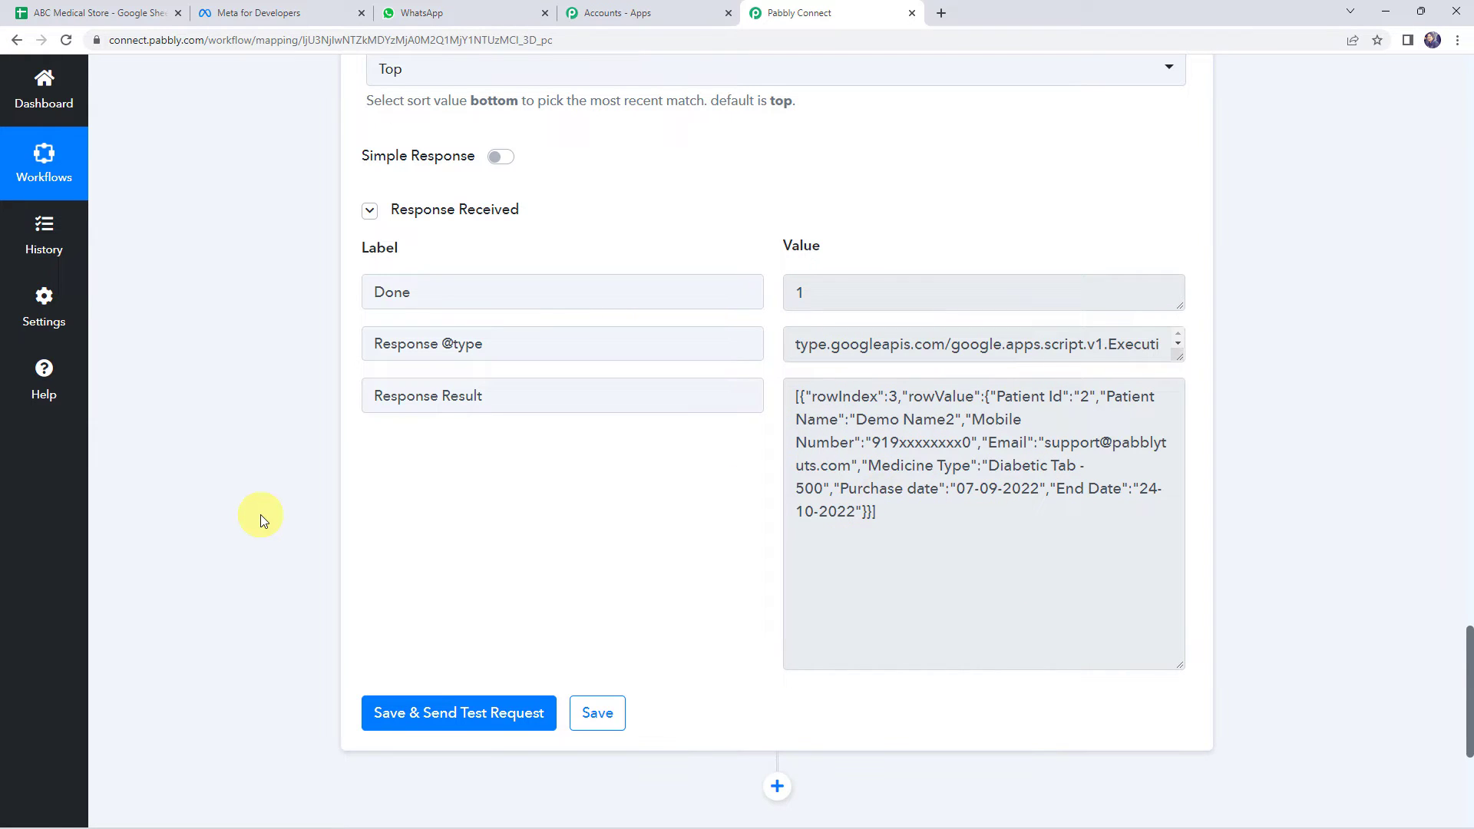
- Add an Iterator by Pabbly action step after the Google Sheets lookup
scroll(261, 515, "down", 5)
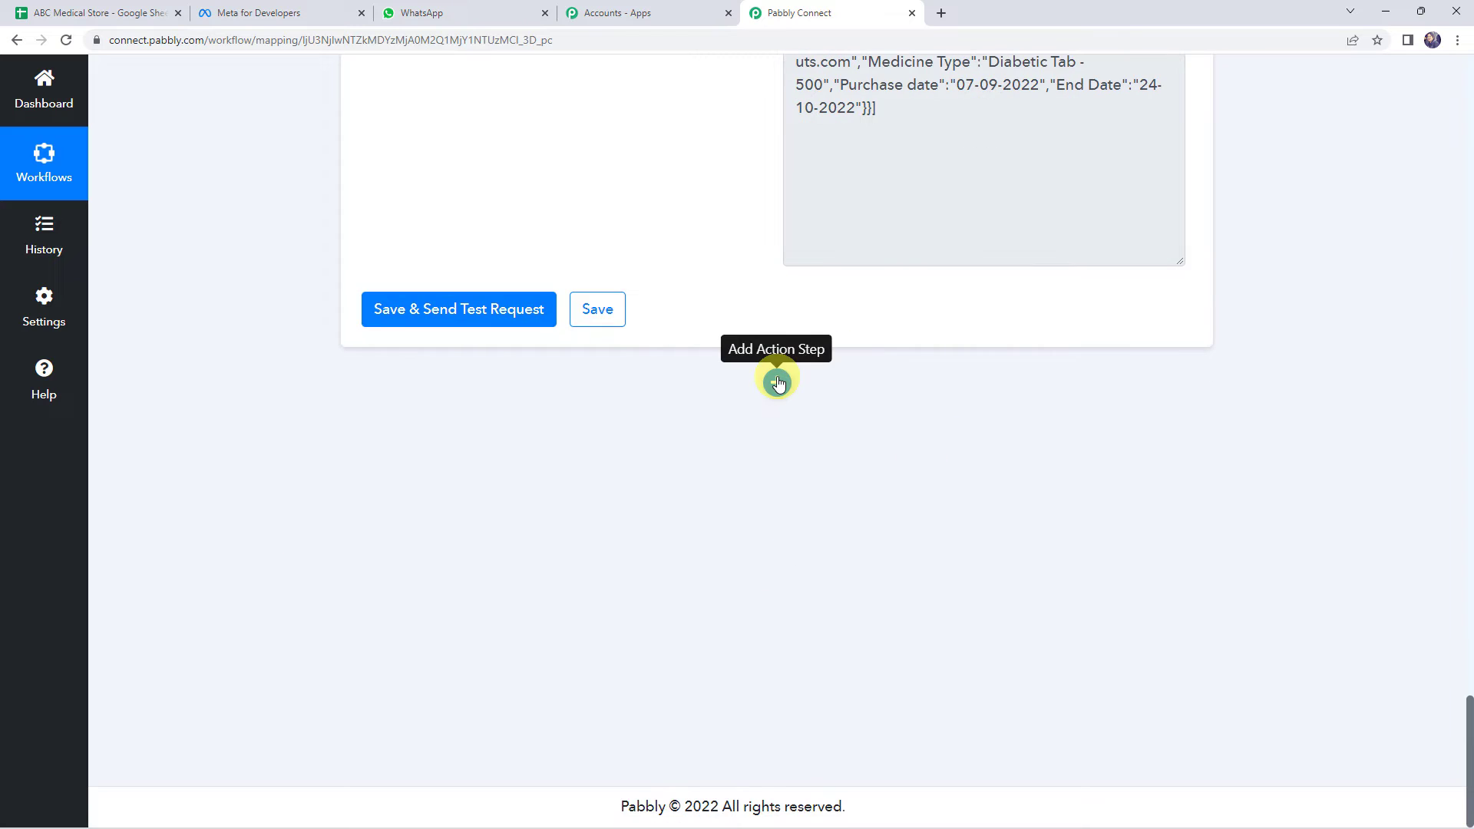
left_click(778, 383)
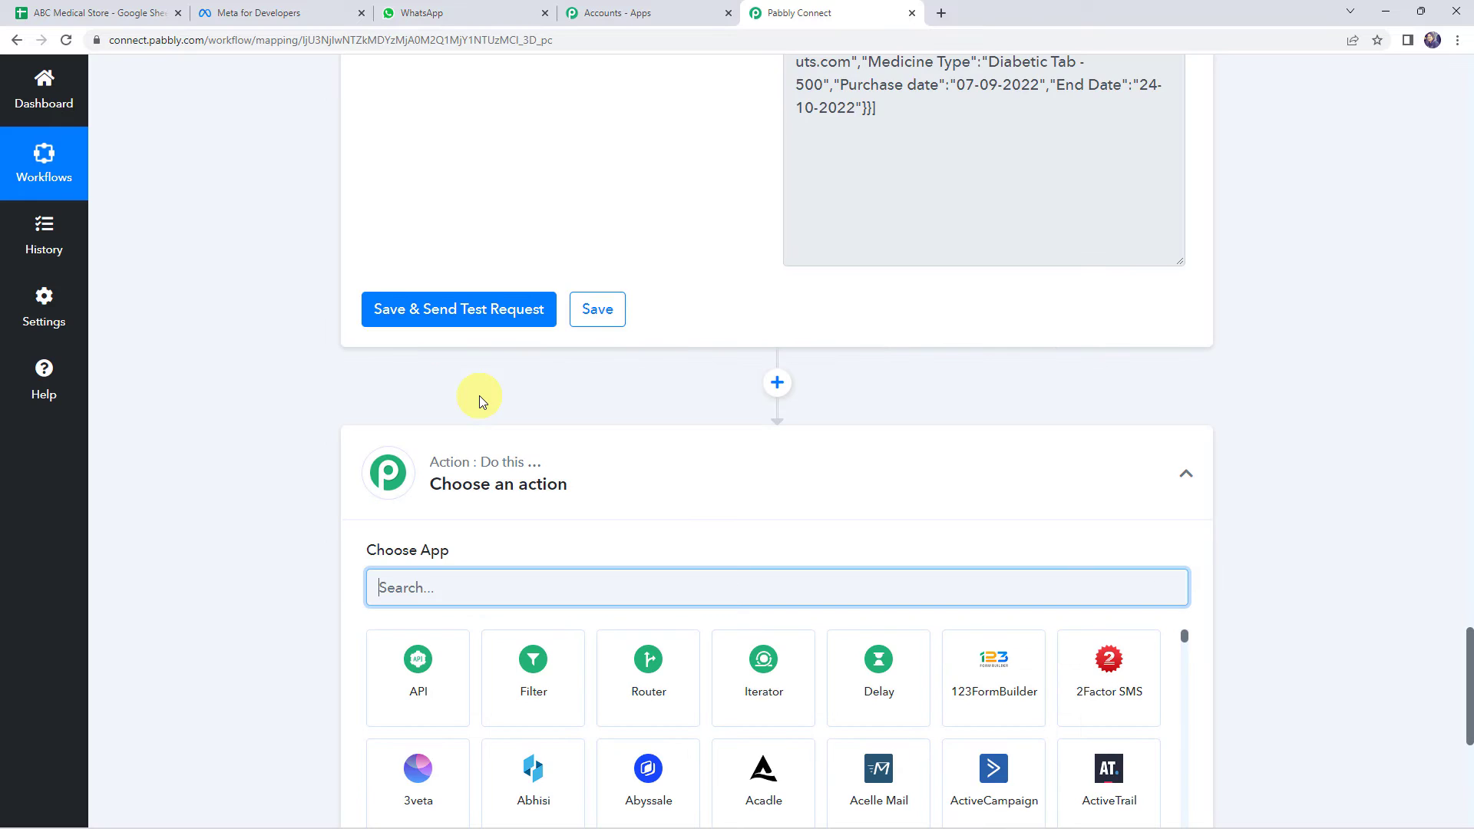
scroll(479, 397, "down", 4)
left_click(734, 376)
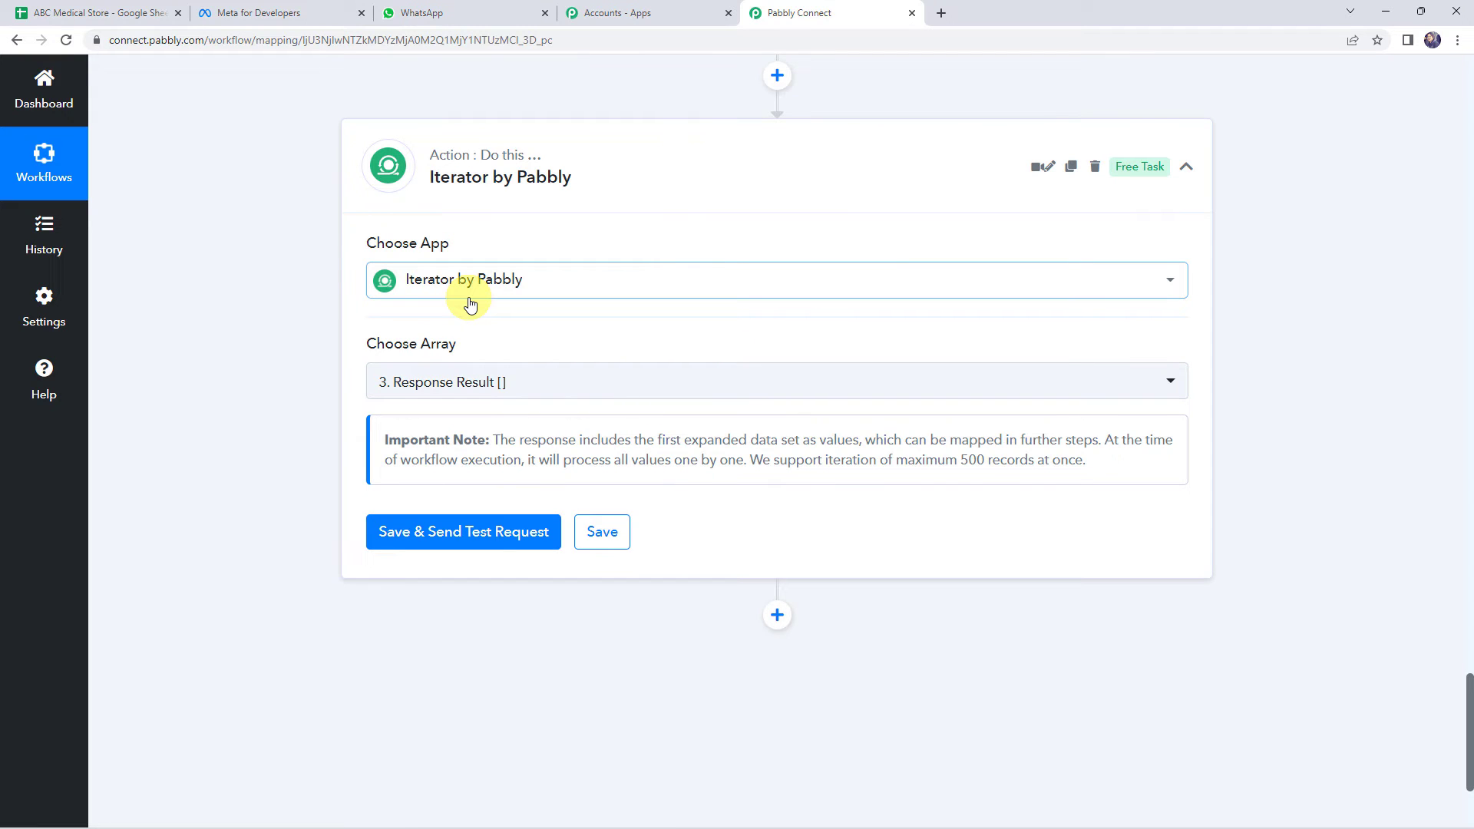
- Choose 3. Response Result [] as the Iterator's array and save it with a test request
scroll(471, 305, "up", 7)
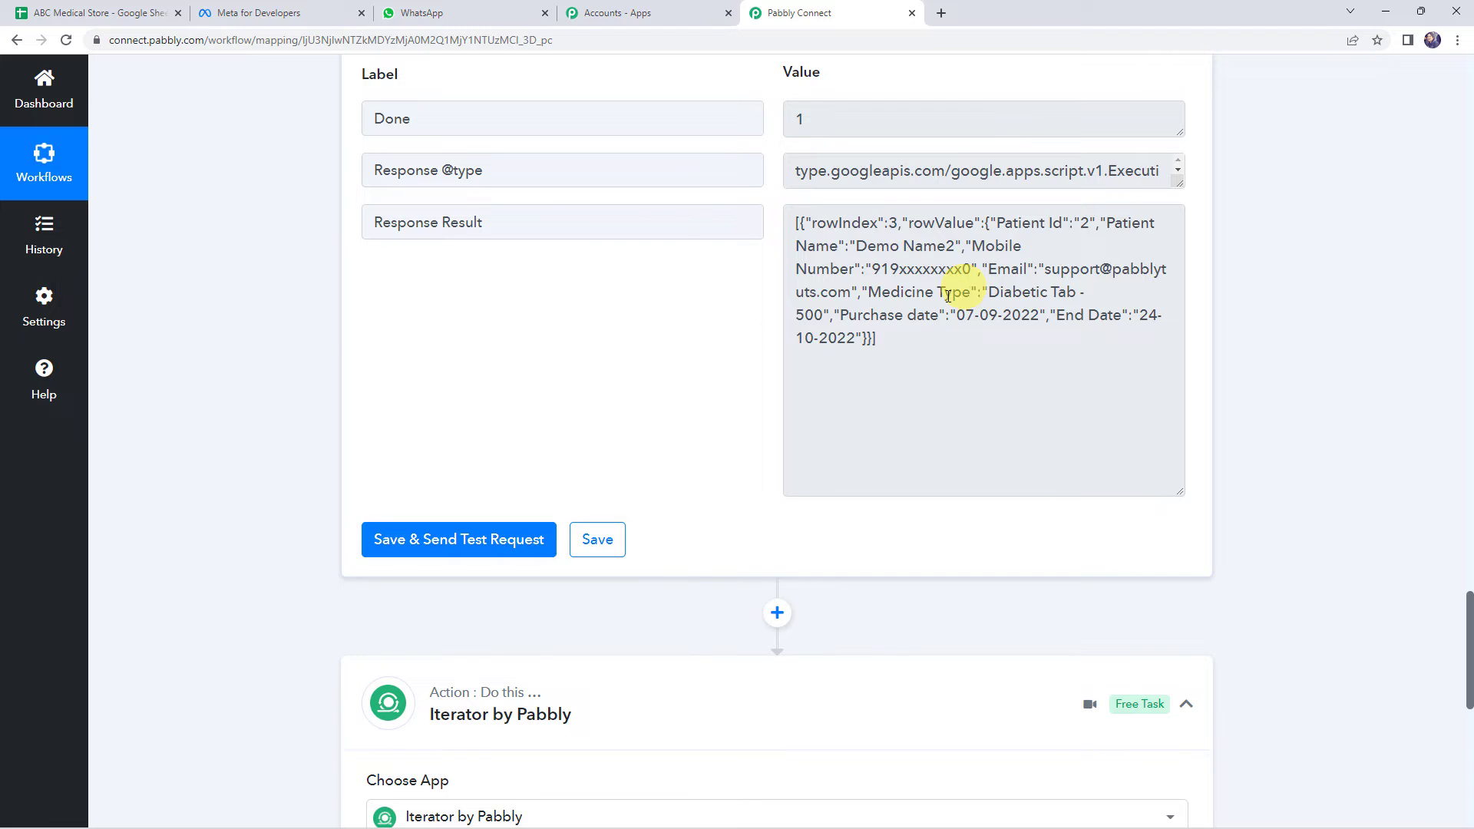
scroll(170, 330, "down", 8)
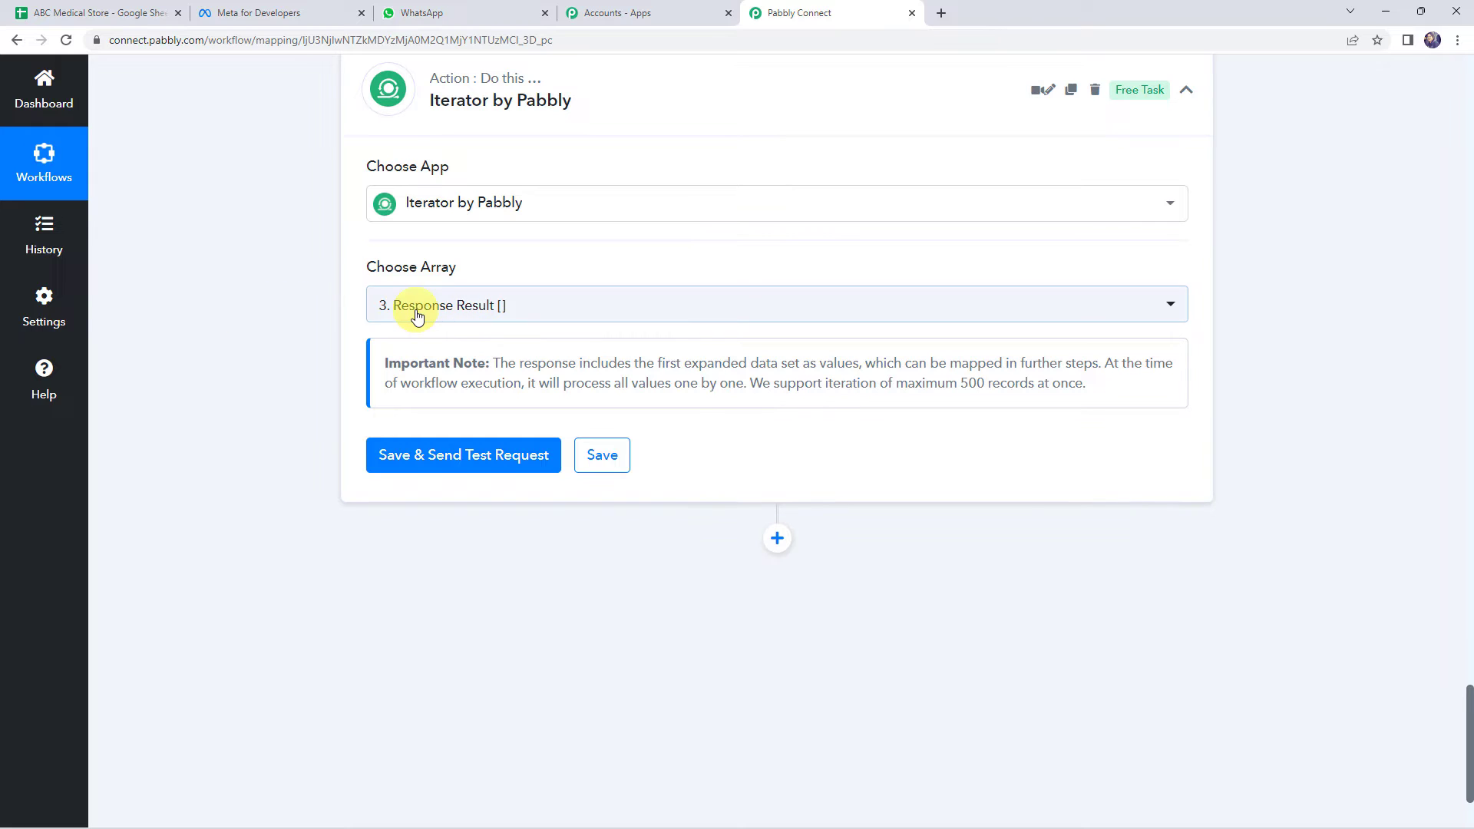
scroll(244, 314, "up", 8)
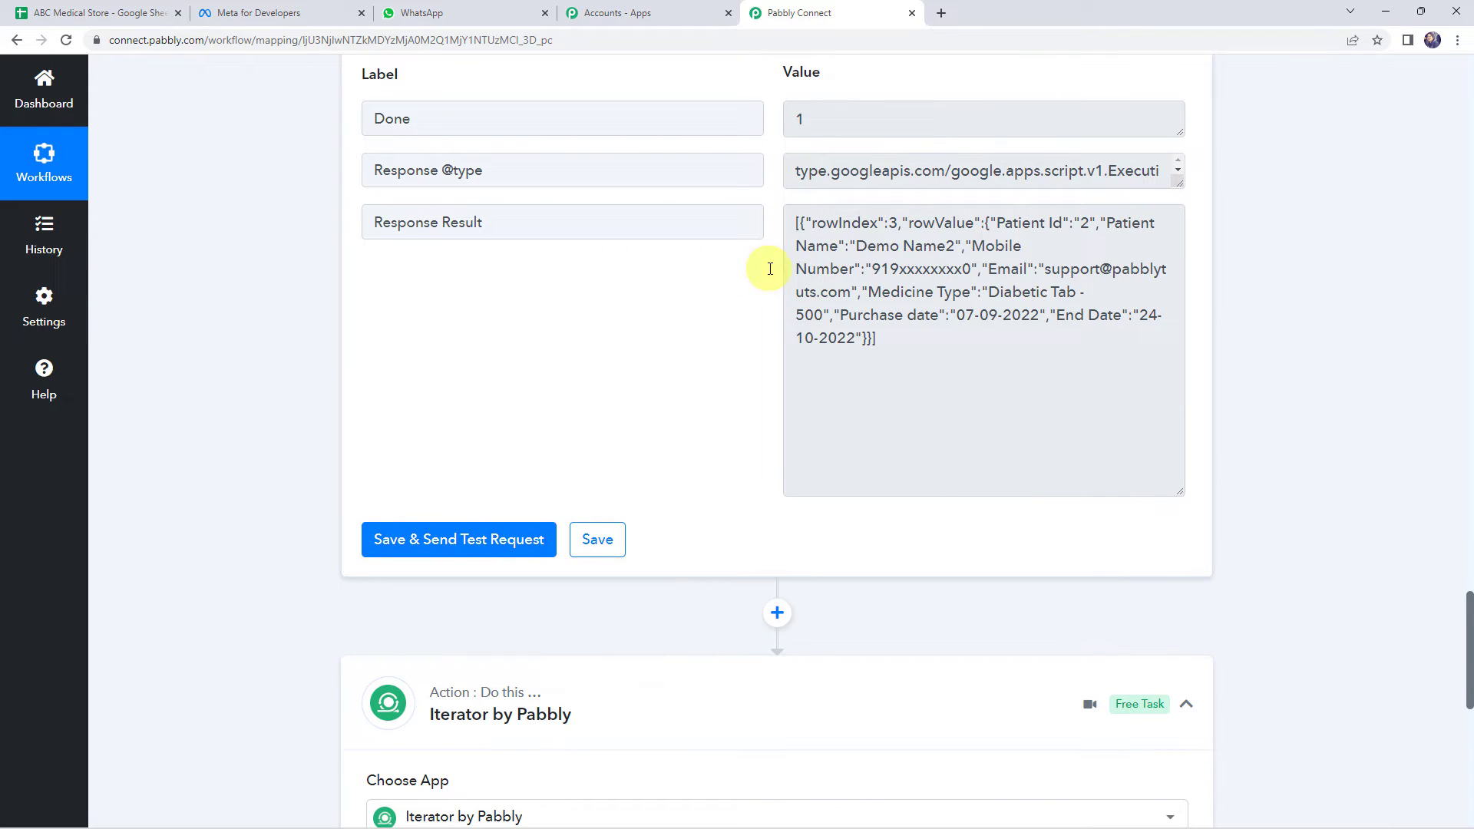
scroll(381, 393, "down", 6)
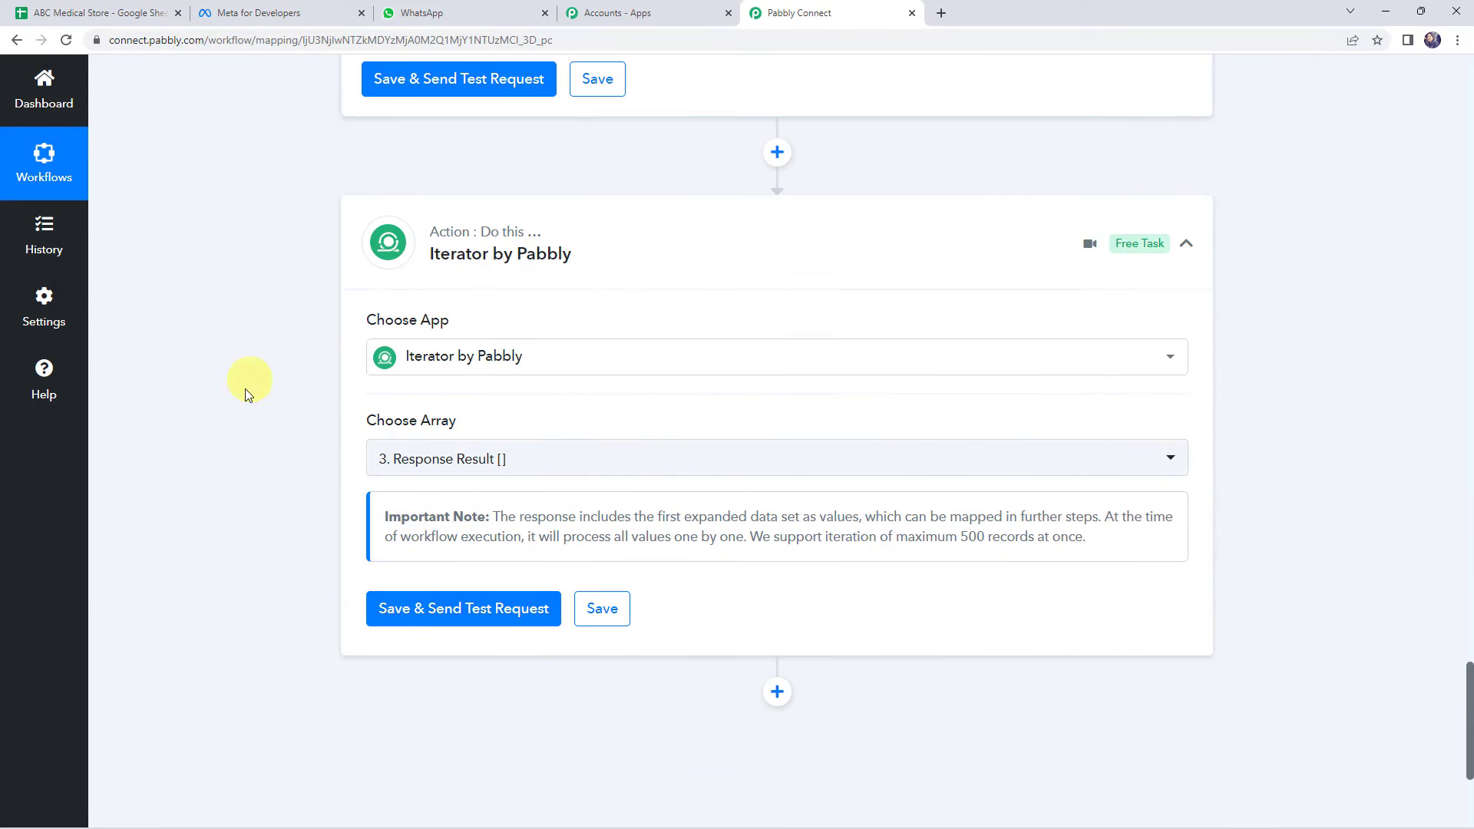
left_click(454, 459)
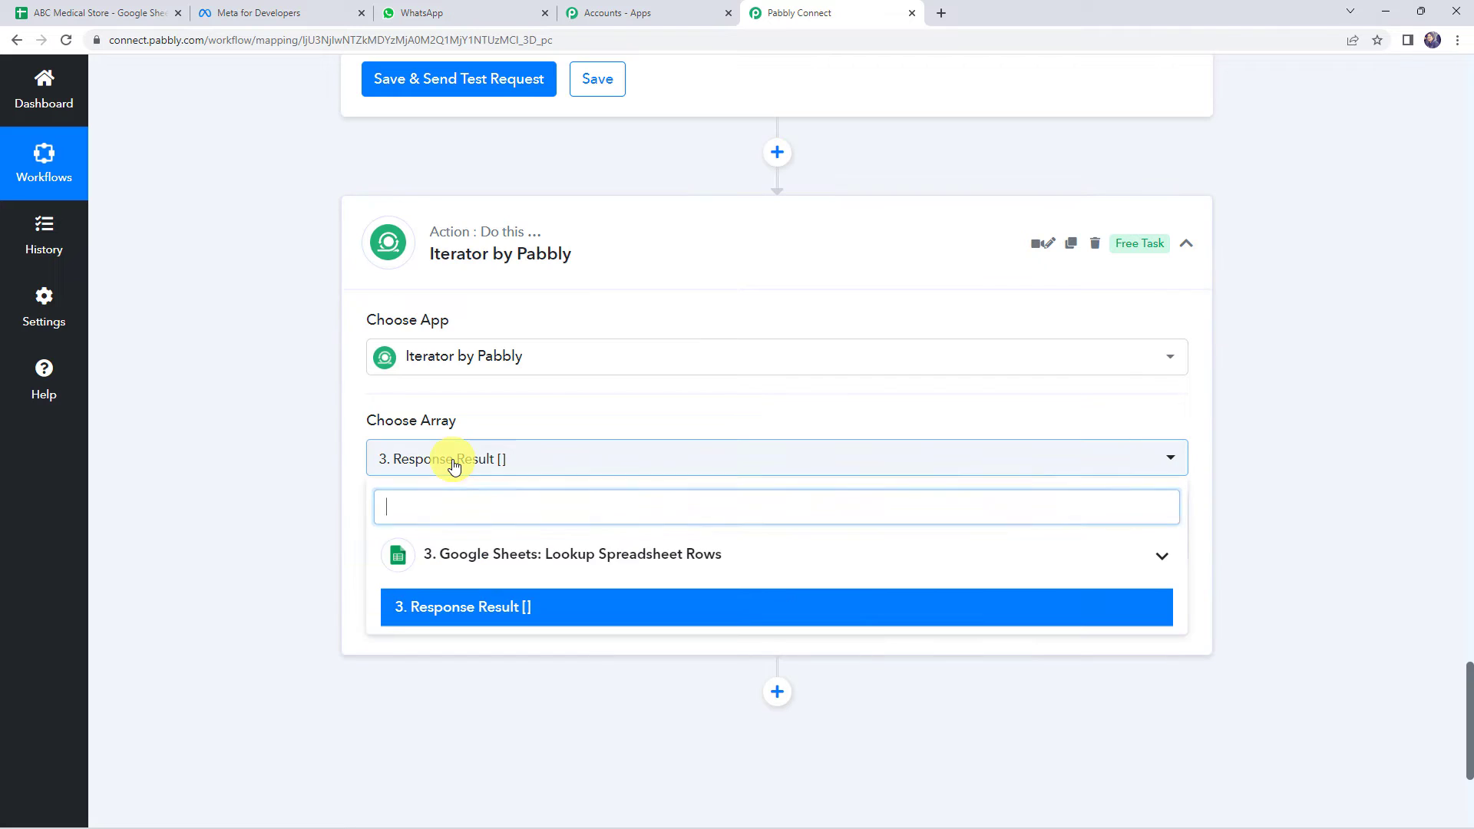
left_click(496, 603)
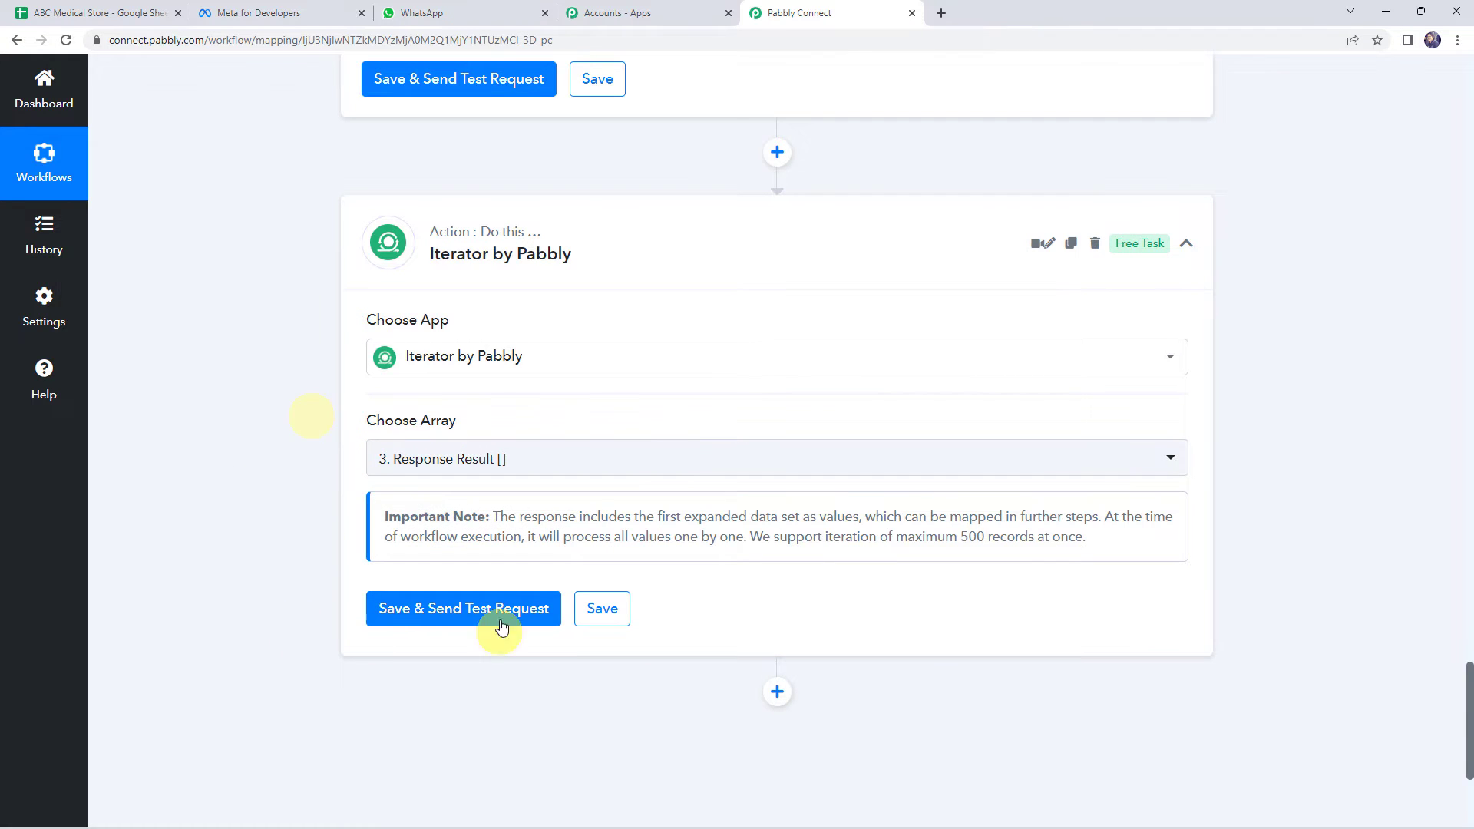
left_click(439, 610)
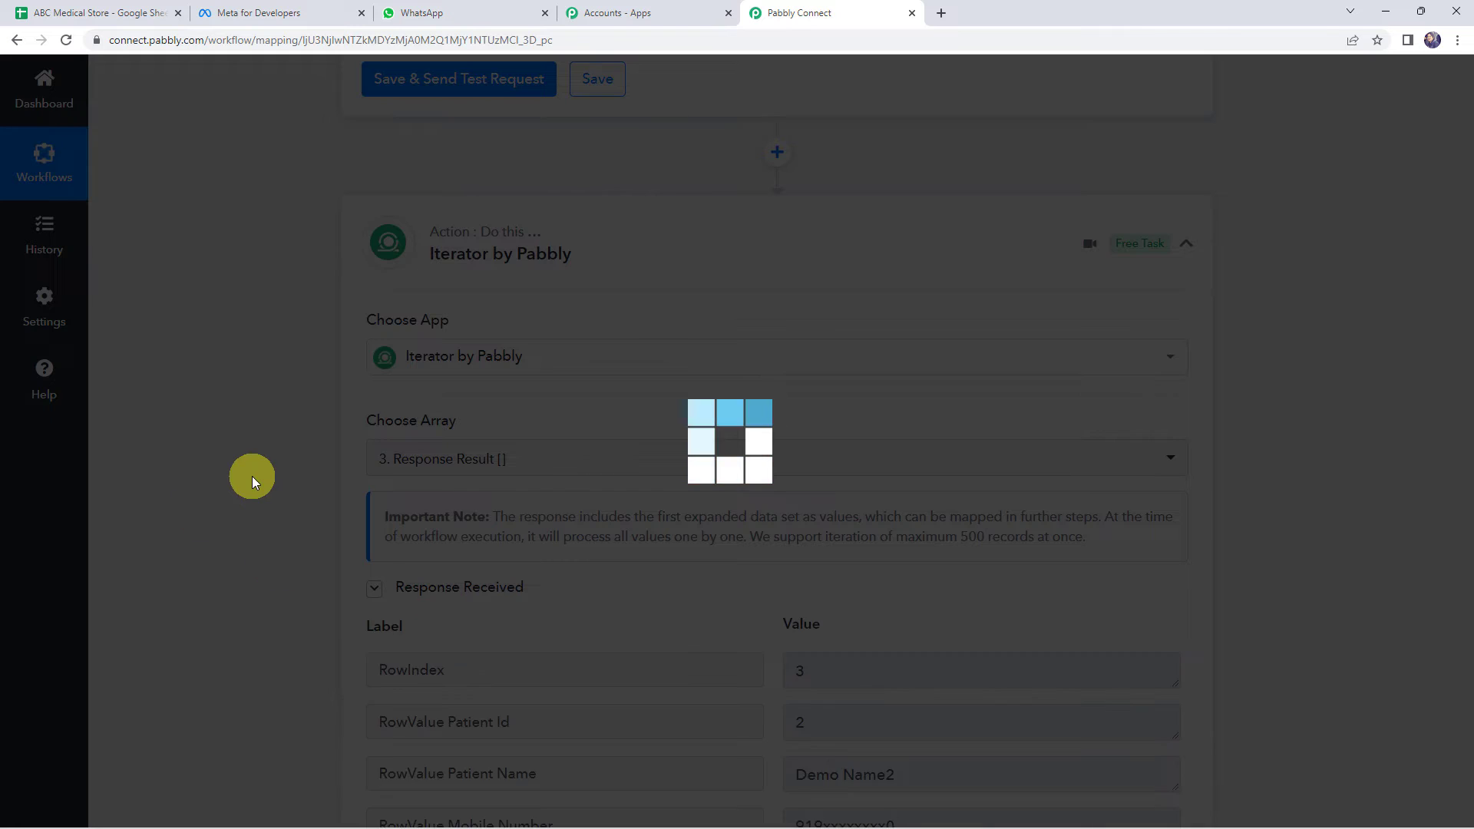
- Examine the patient ID, name, mobile number and email values in the Iterator's response
scroll(252, 476, "down", 6)
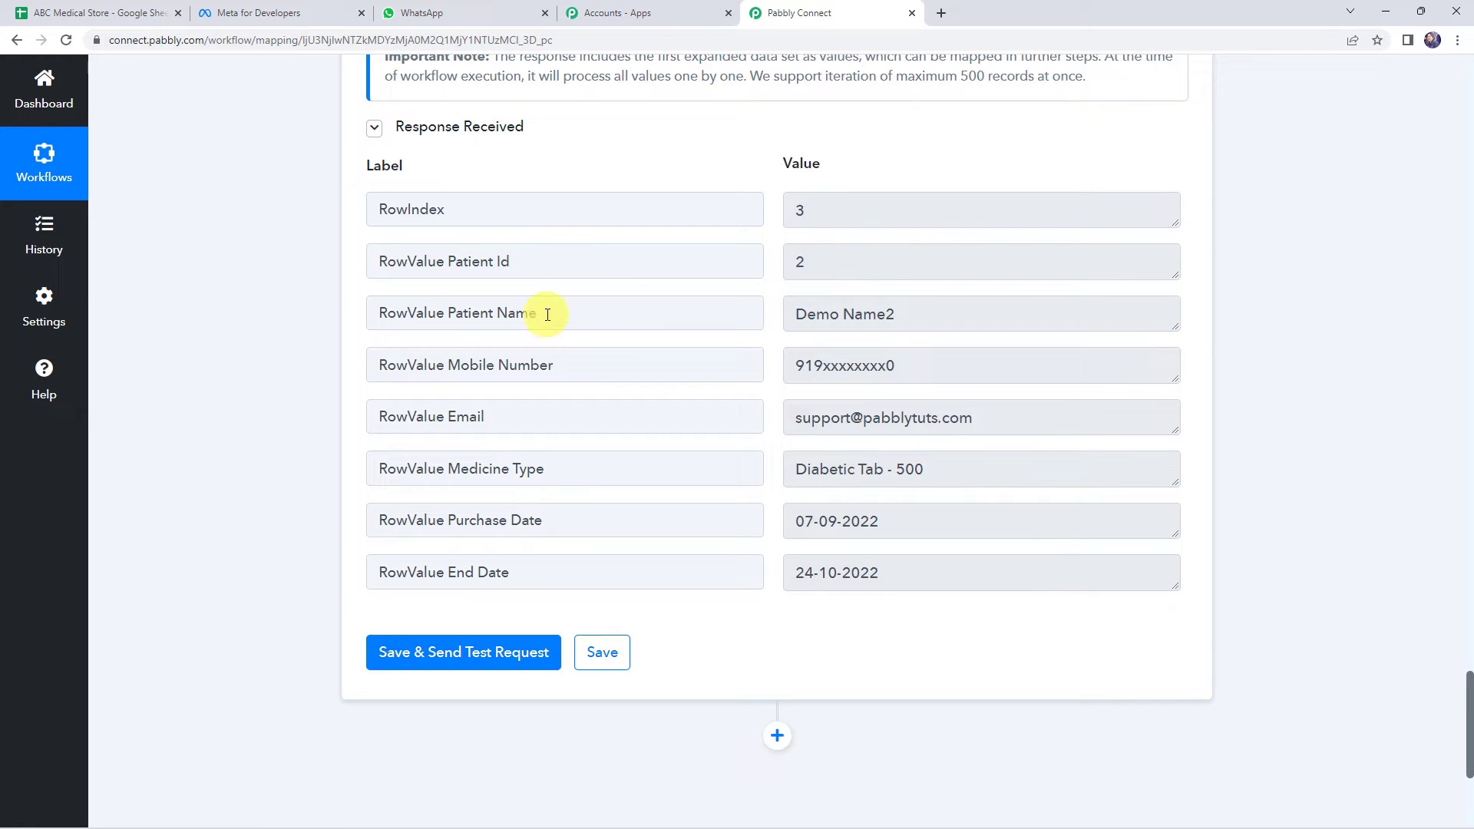
left_click(935, 314)
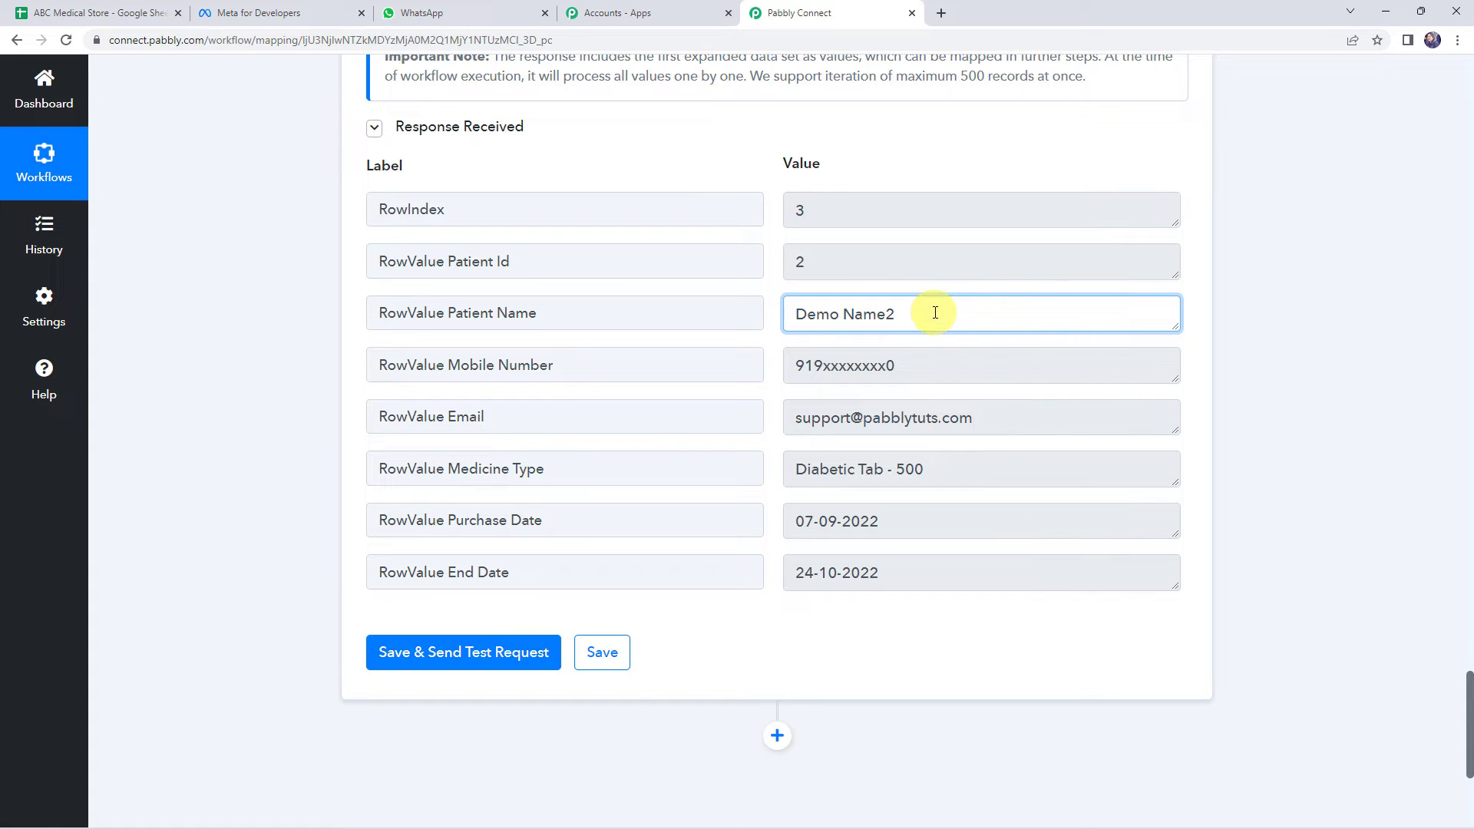
left_click(811, 267)
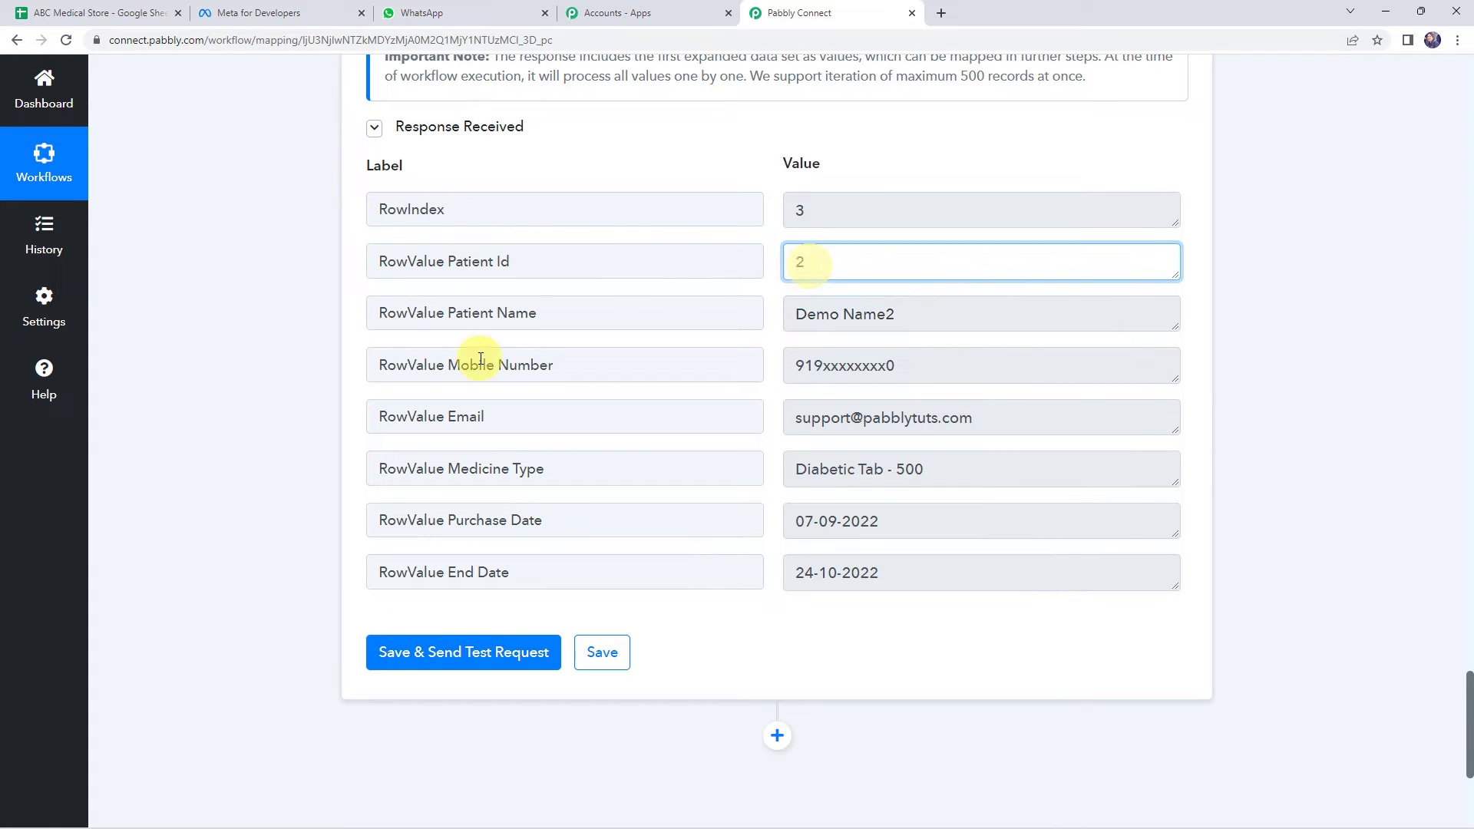
left_click(1011, 364)
left_click(1007, 418)
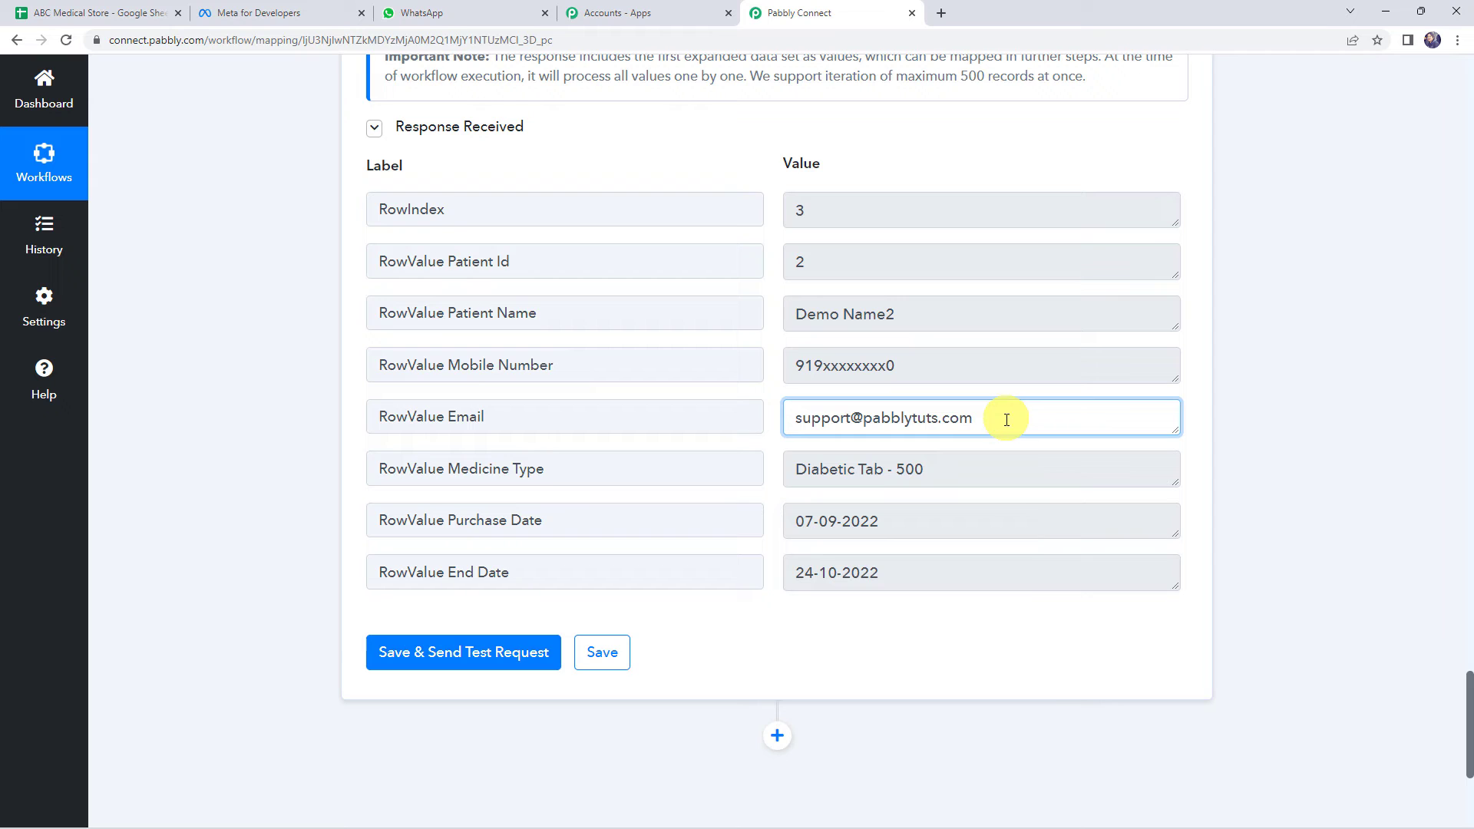
- Examine the medicine type, purchase date, end date and row index values in the Iterator's response
left_click(937, 470)
left_click(932, 523)
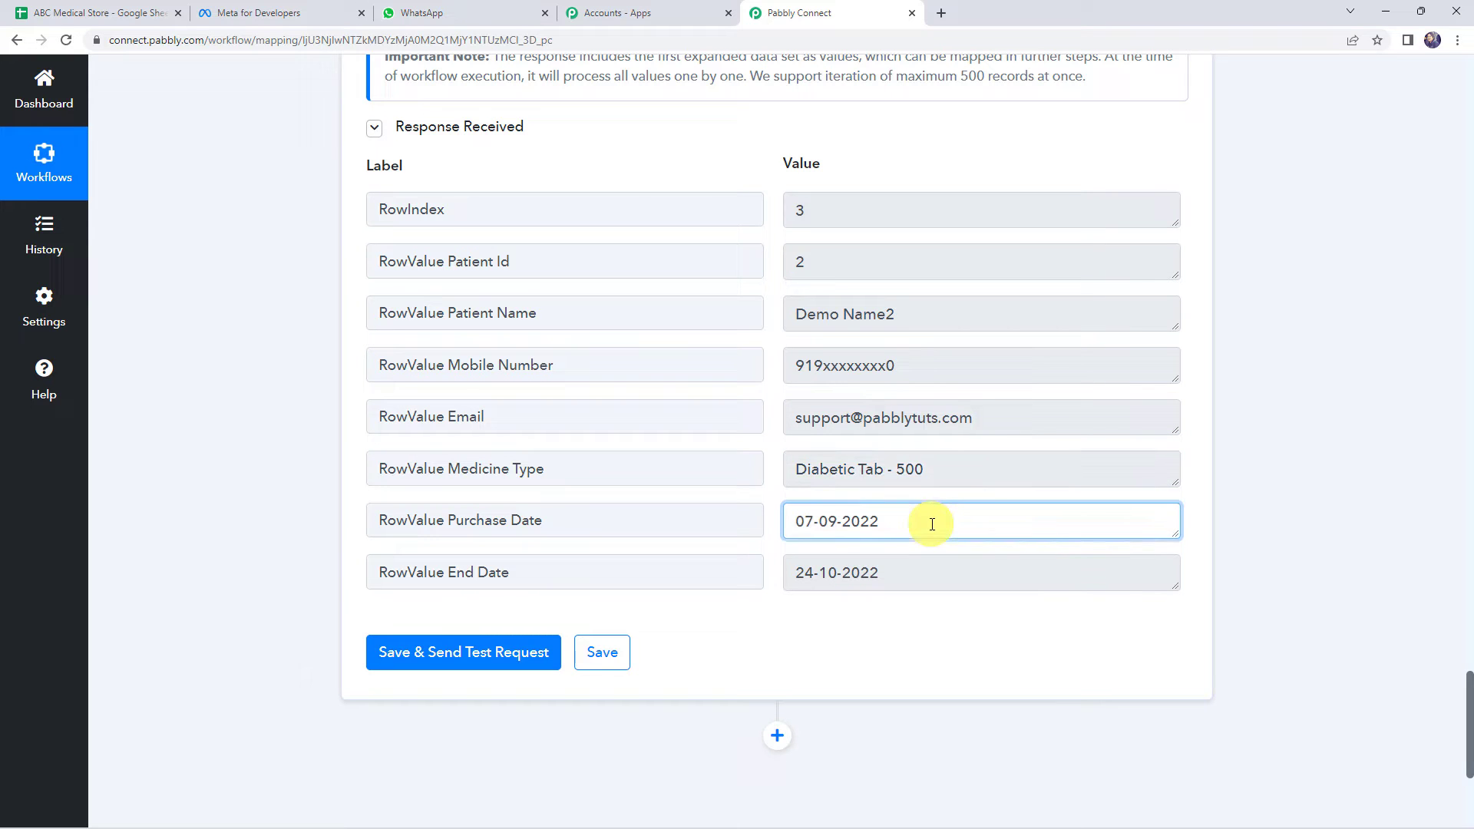
left_click(931, 566)
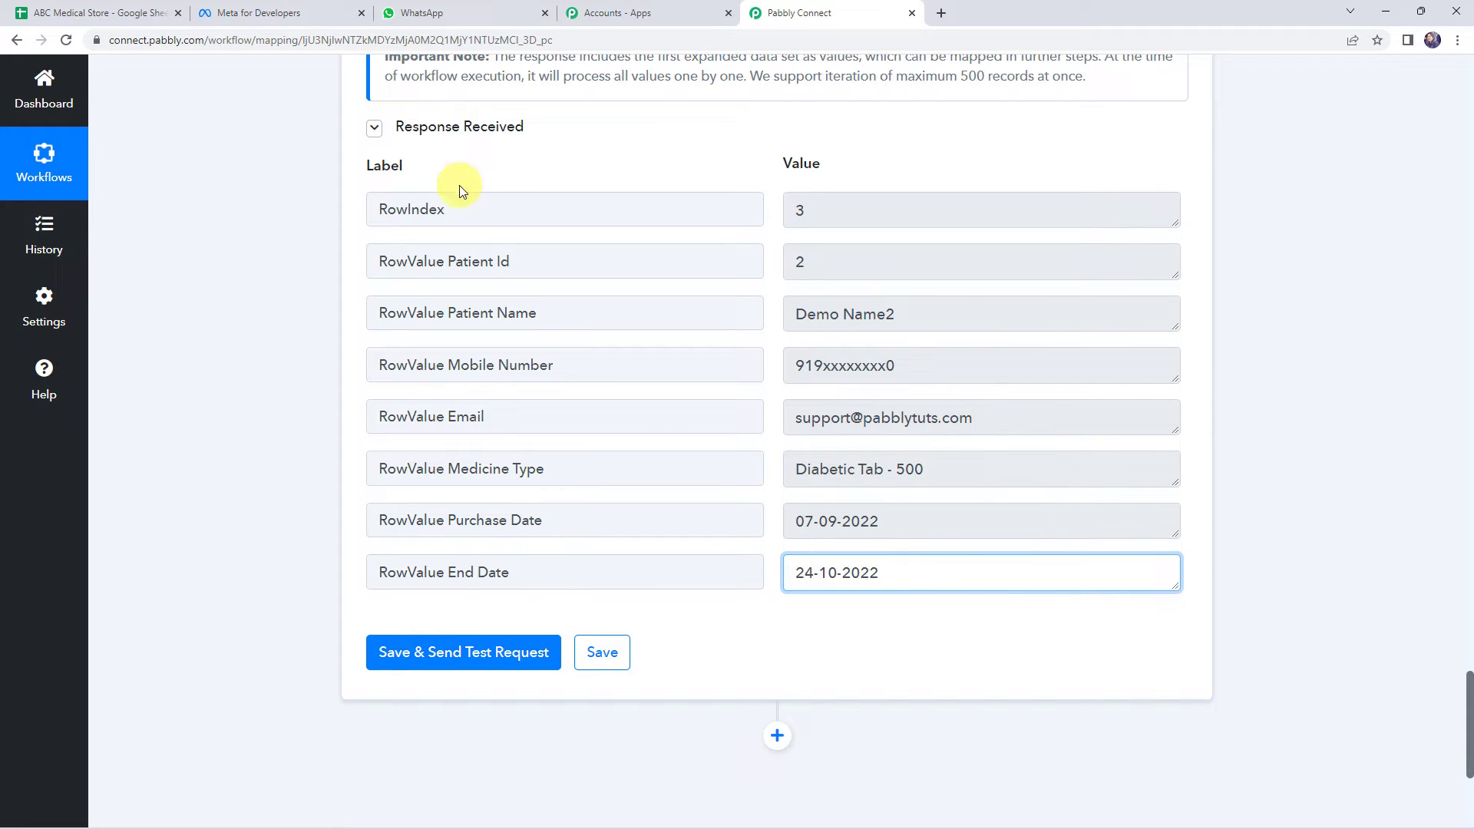
left_click(430, 204)
left_click(919, 212)
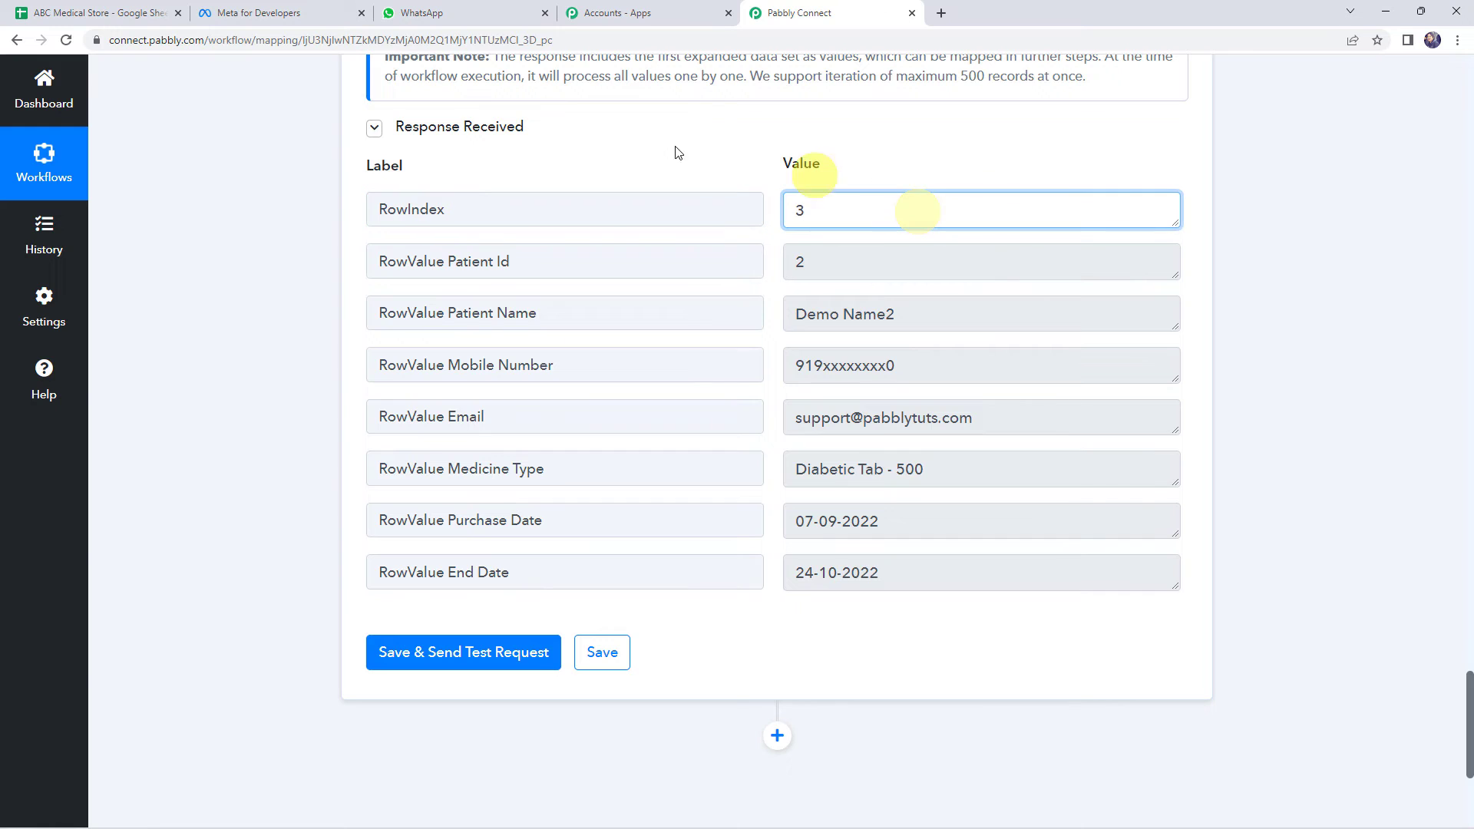
- Compare the Iterator's response with row 3 of the ABC Medical Store sheet in Google Sheets, including its end date
left_click(98, 12)
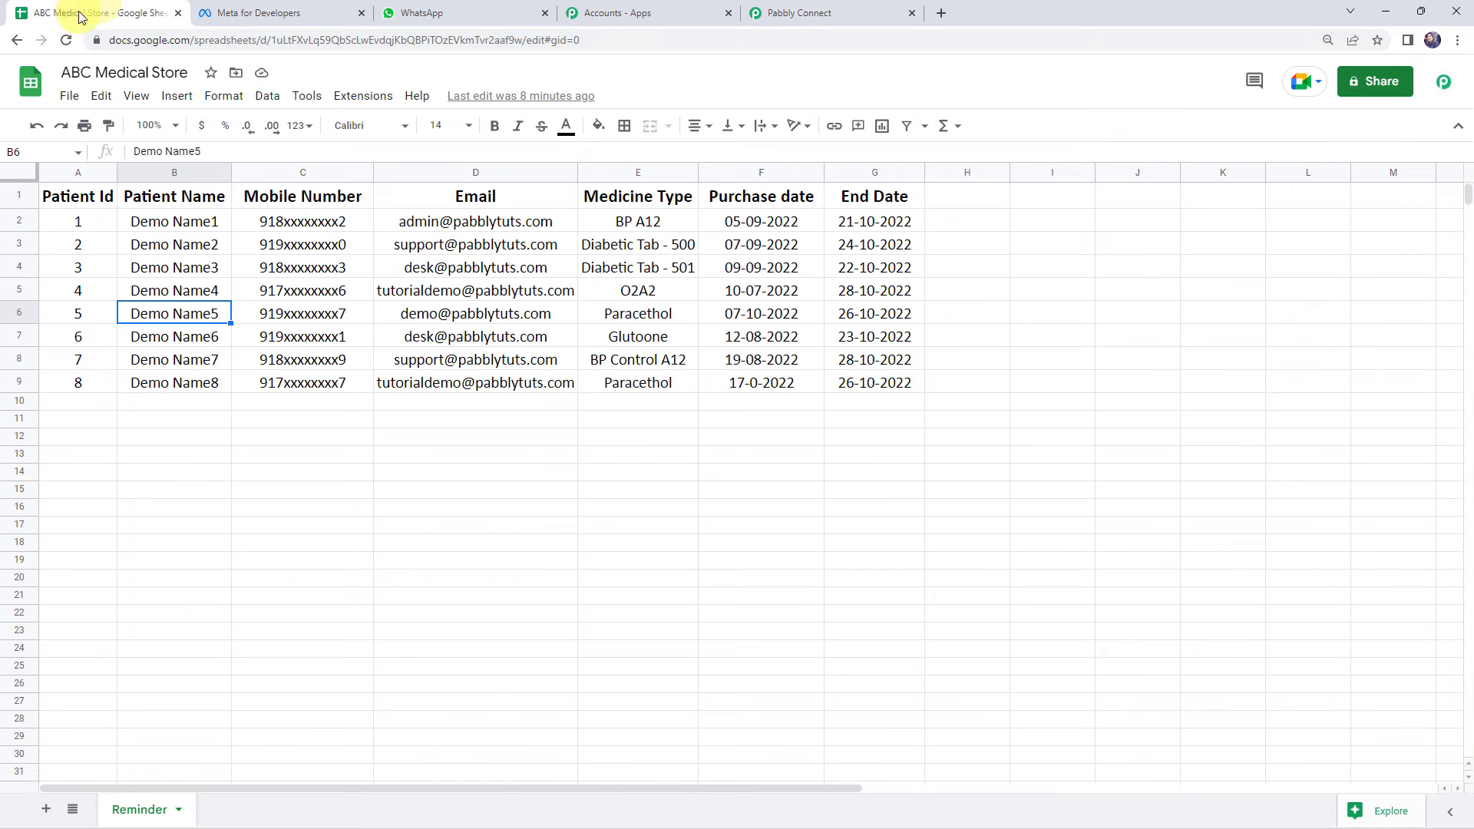
left_click(10, 244)
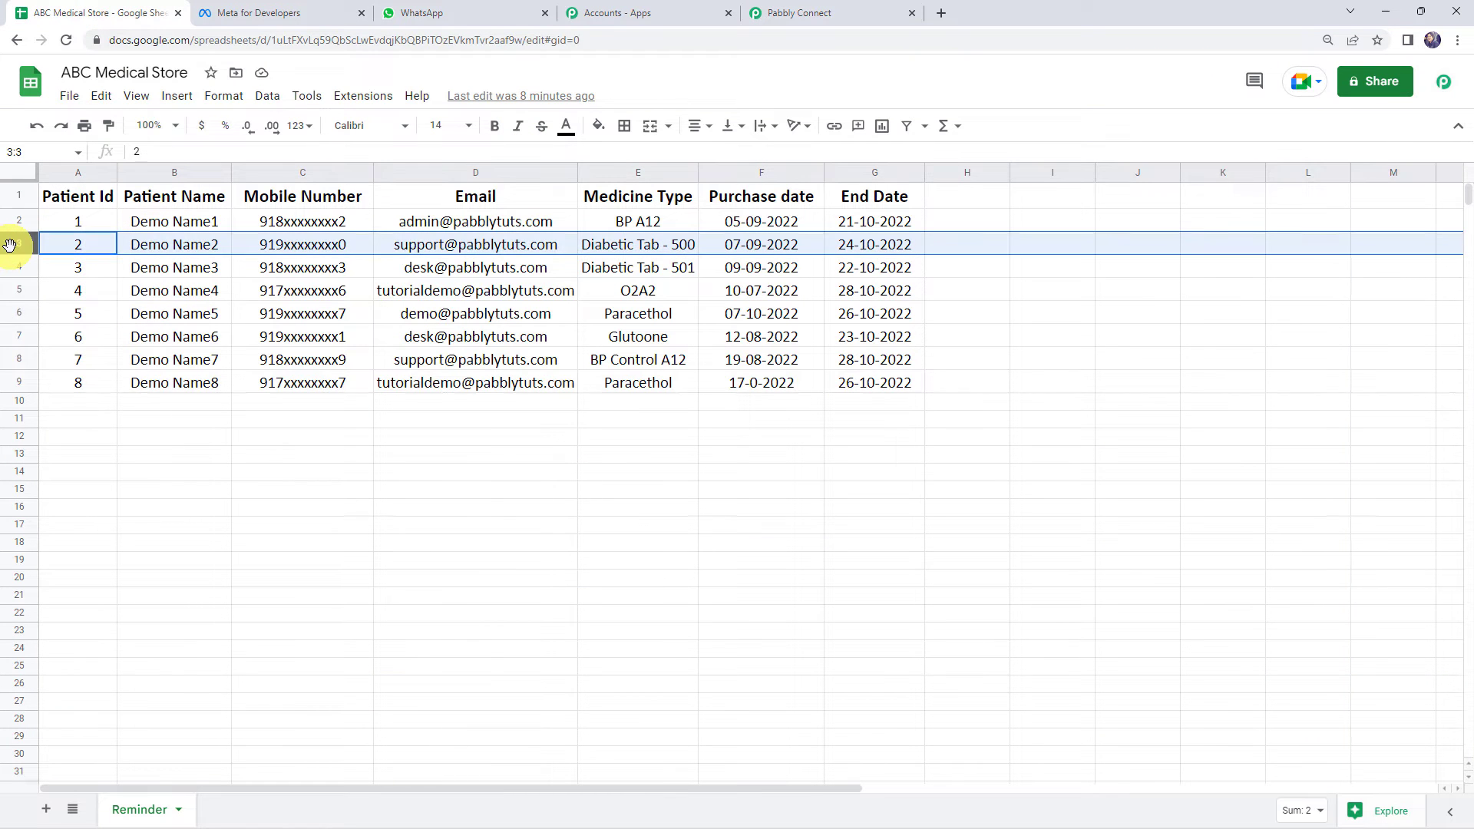
left_click(154, 250)
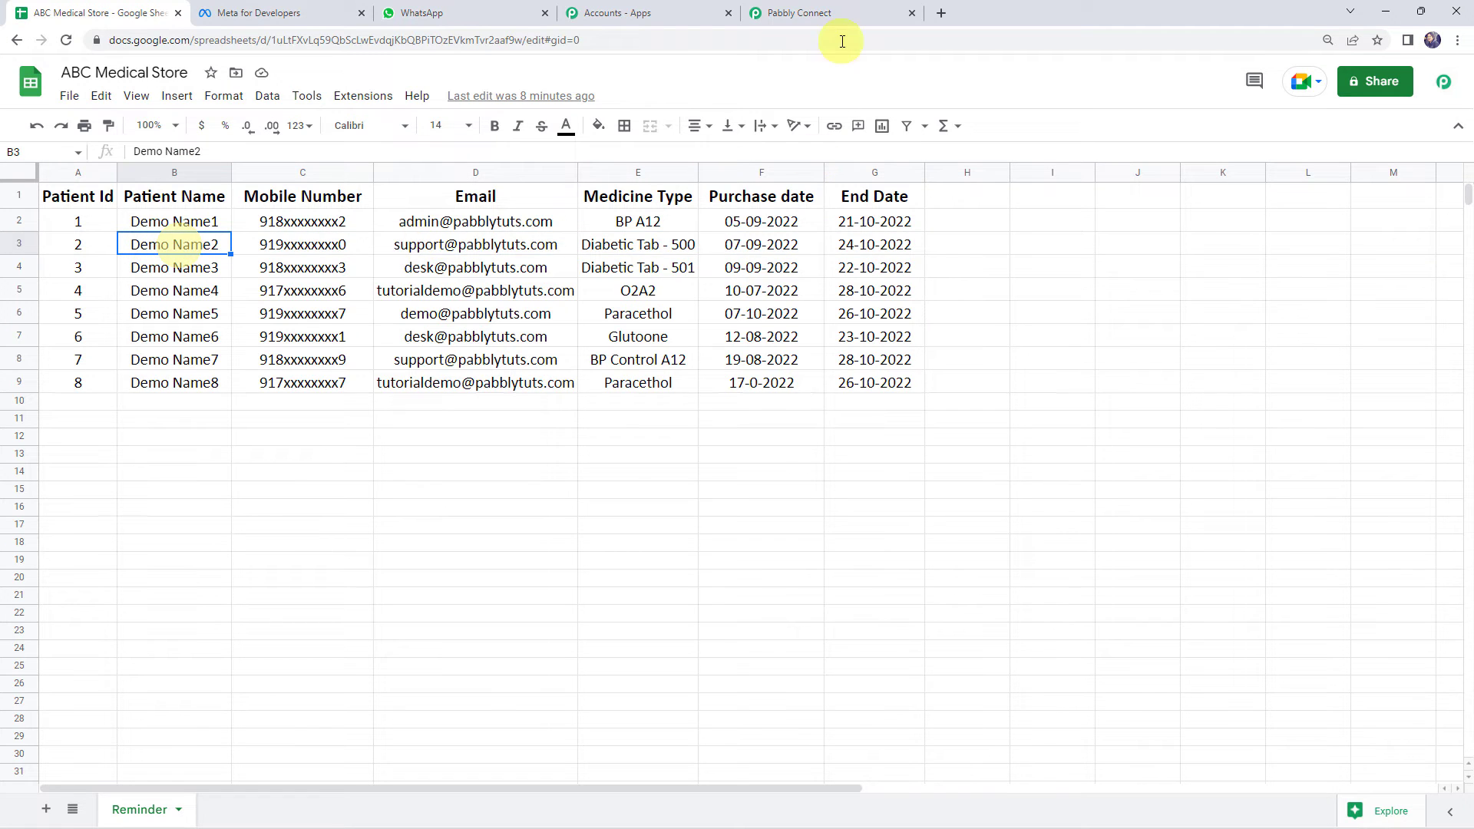
left_click(814, 15)
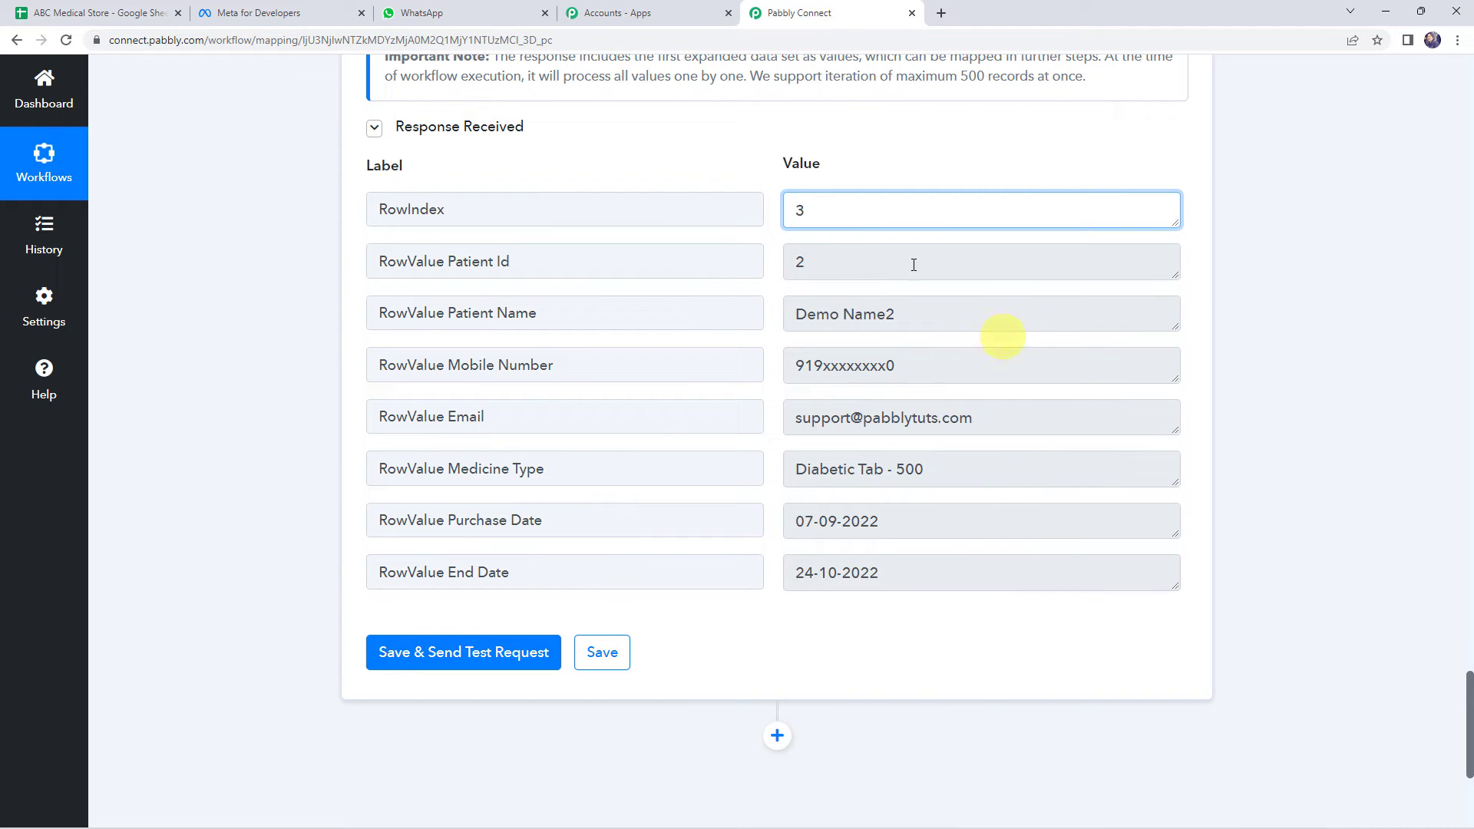
left_click(85, 13)
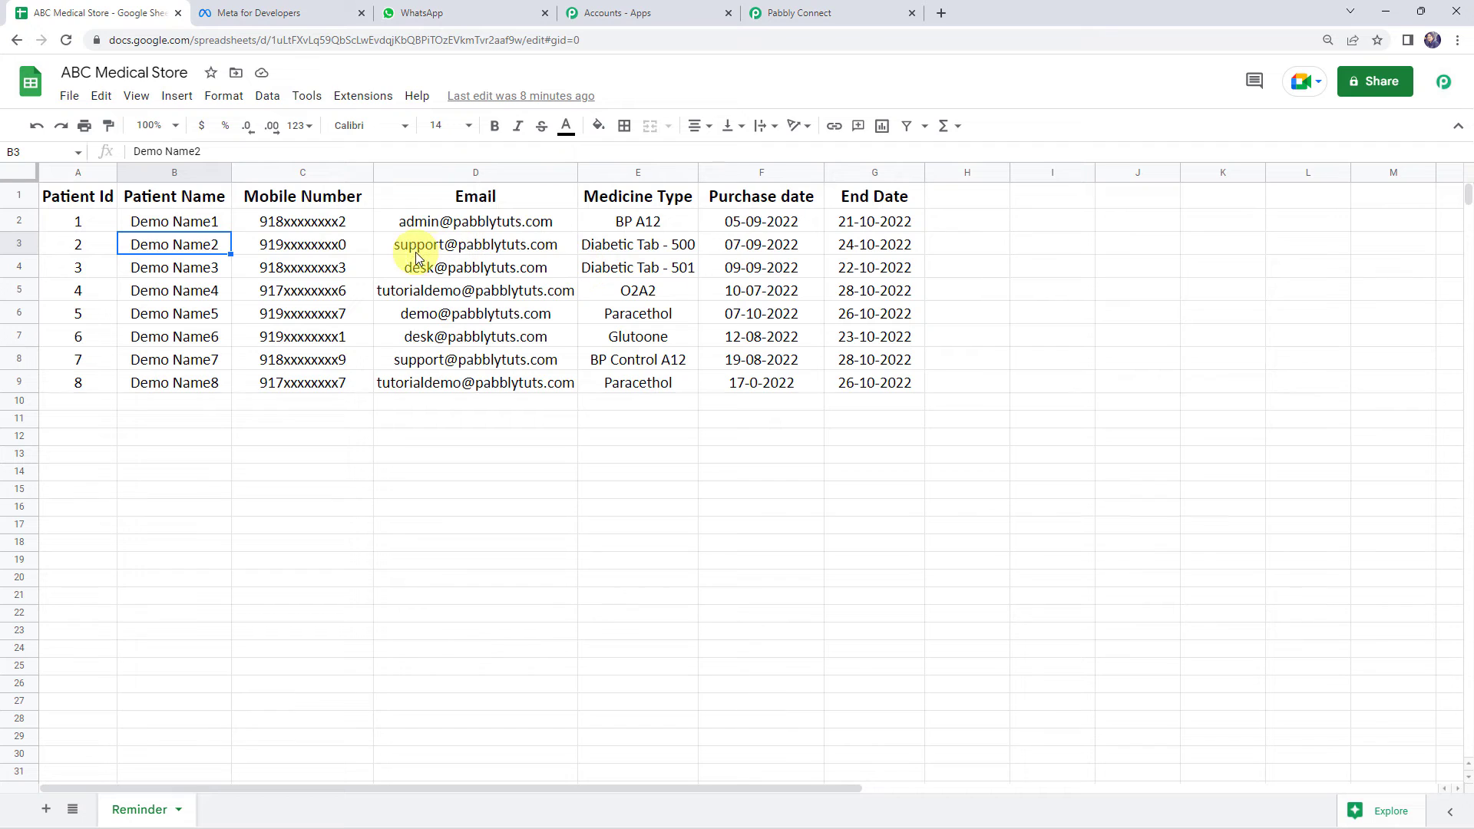
left_click(879, 249)
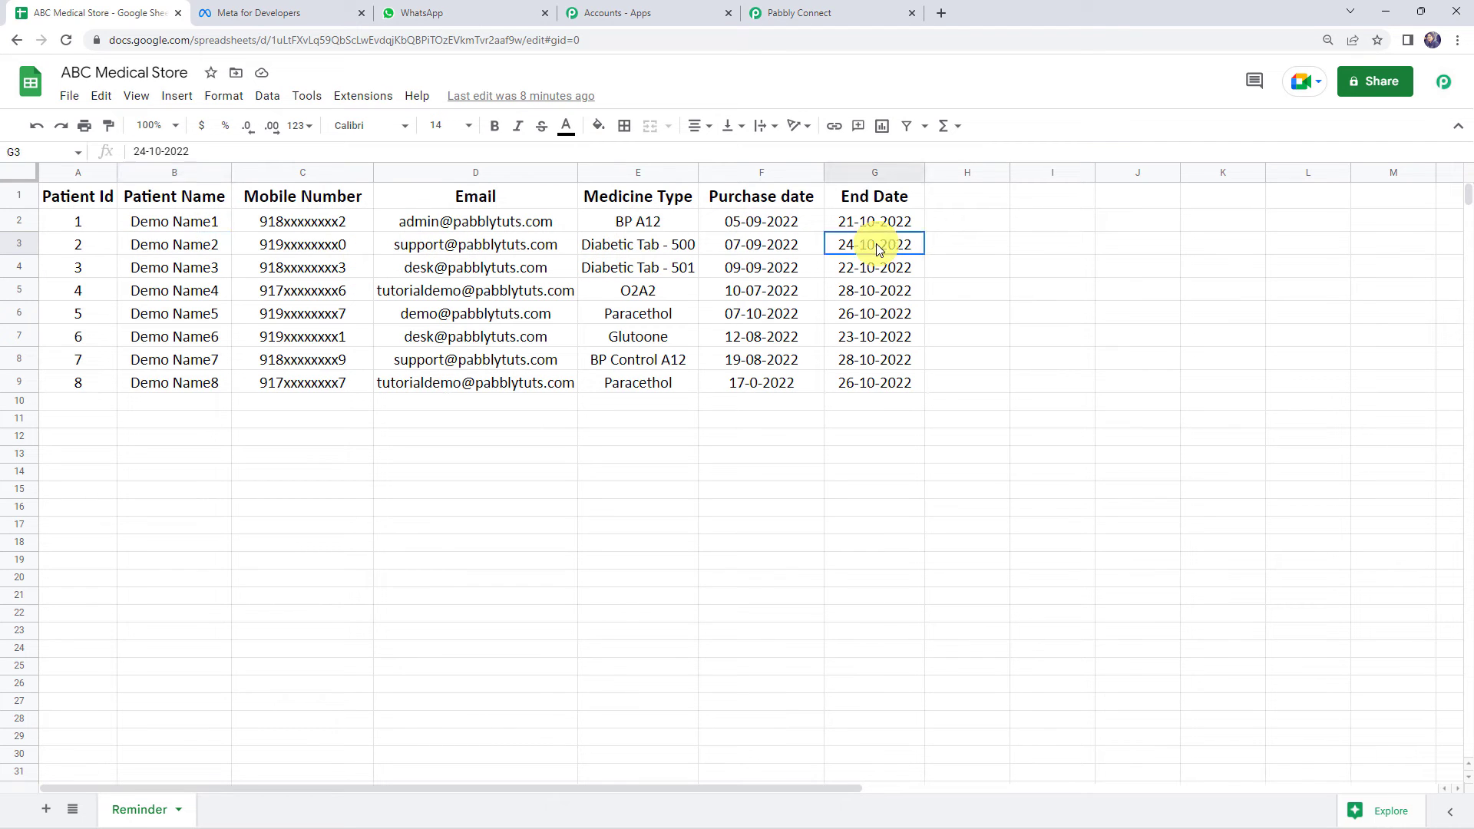
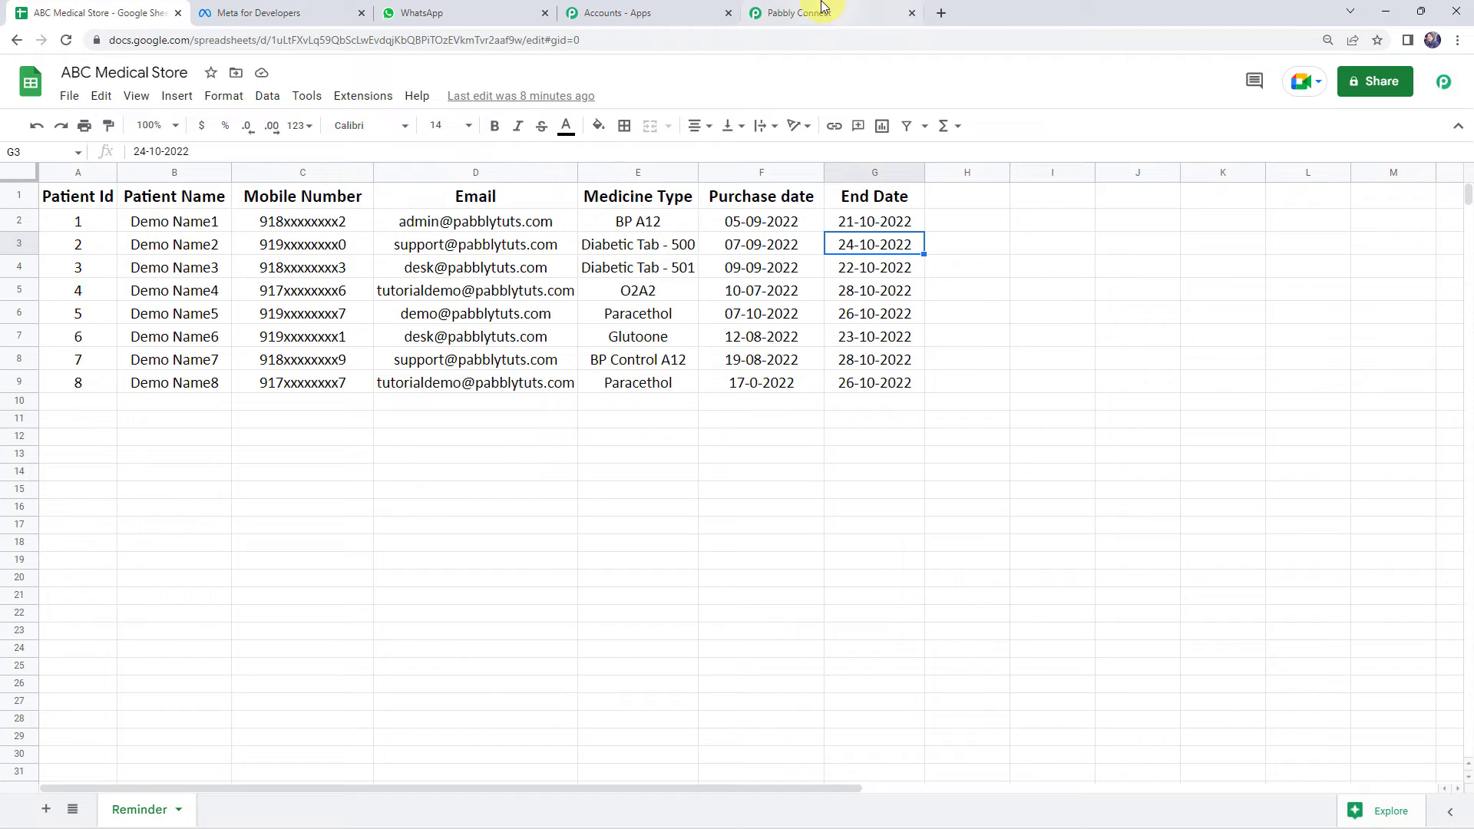
- Return to Pabbly Connect and add a WhatsApp Cloud API action step after the Iterator, with the Send Template Message event
left_click(814, 12)
scroll(300, 500, "down", 5)
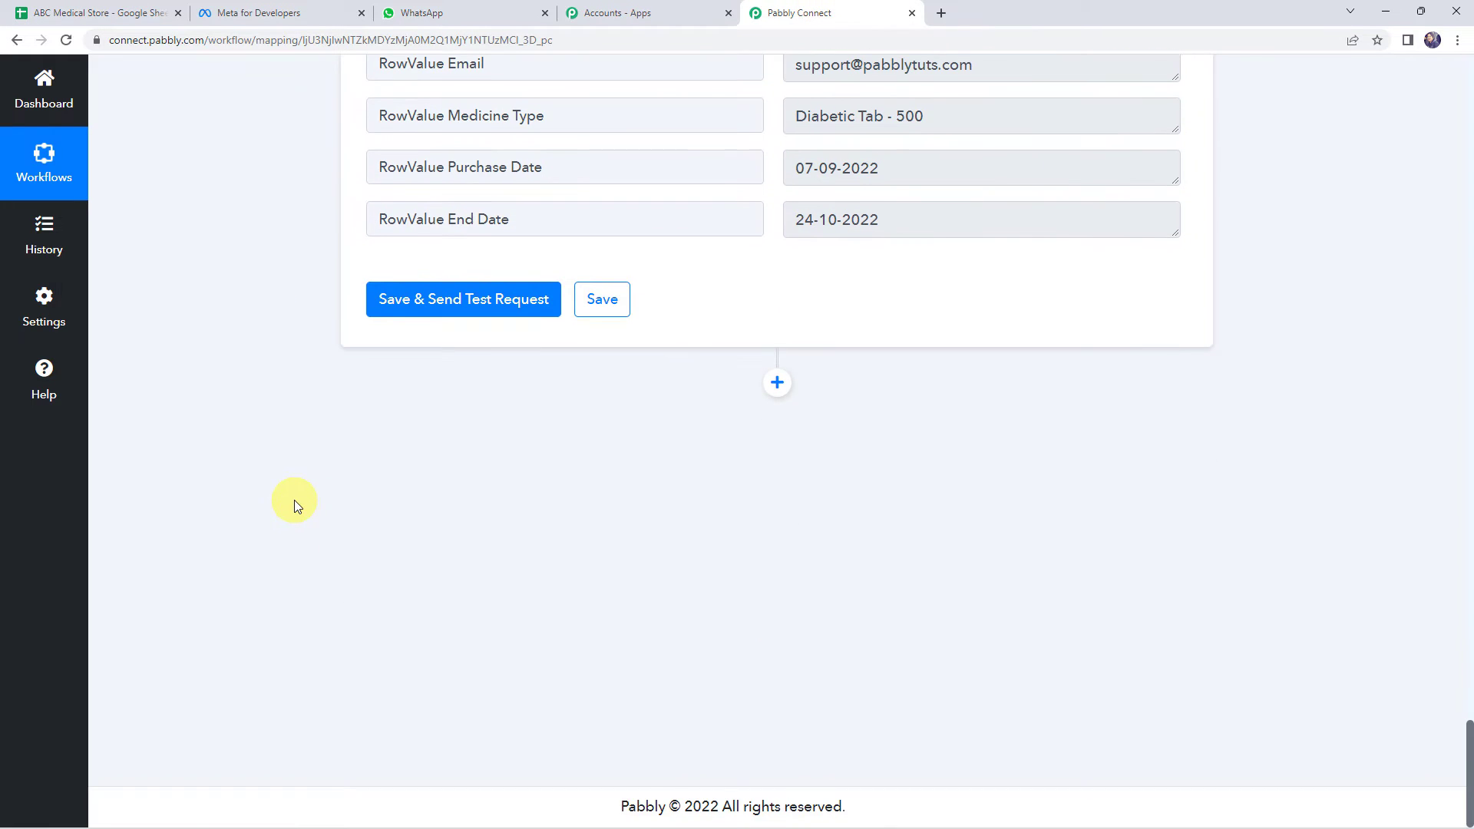
left_click(776, 383)
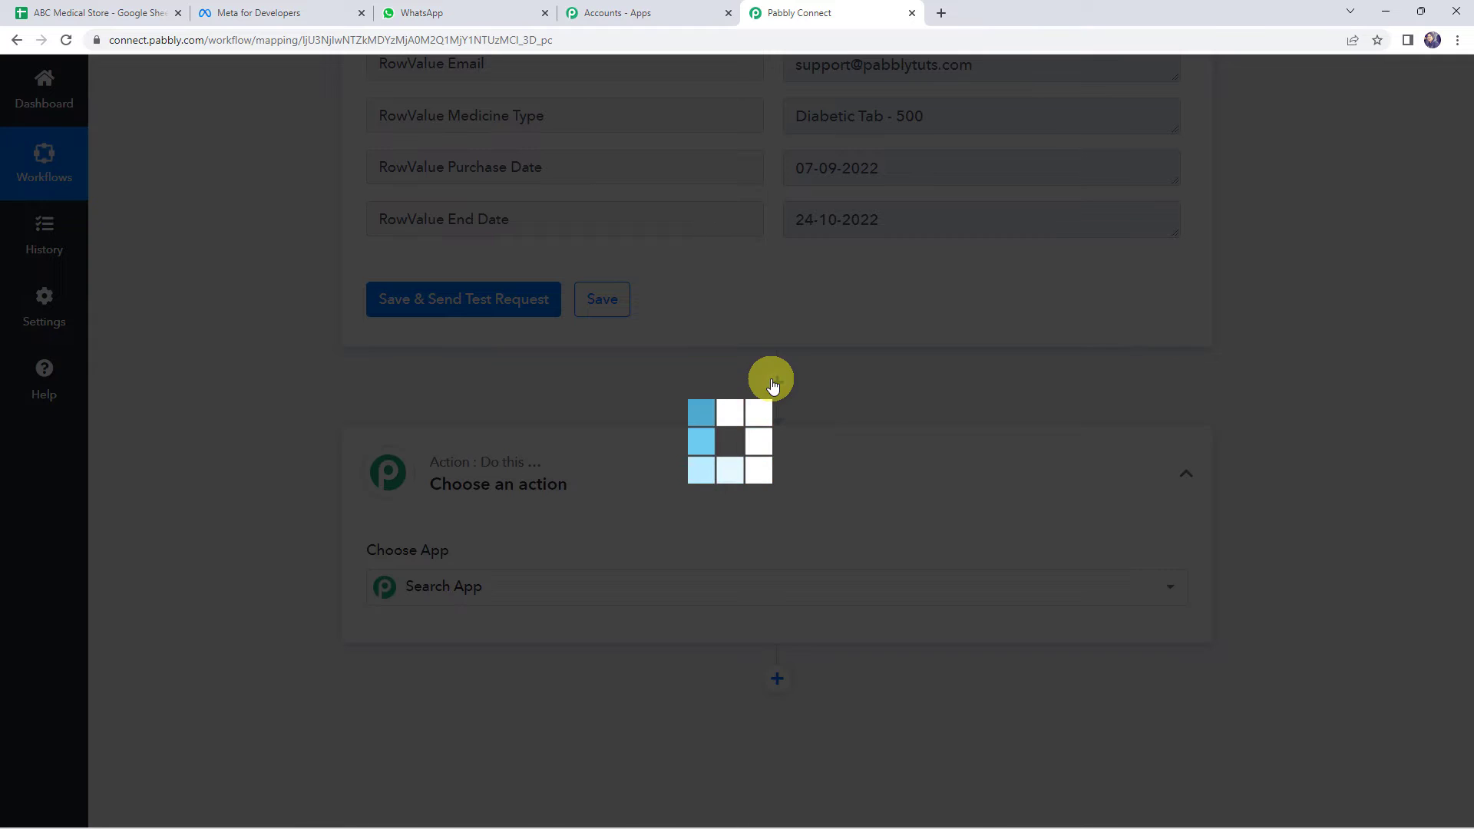
type("w")
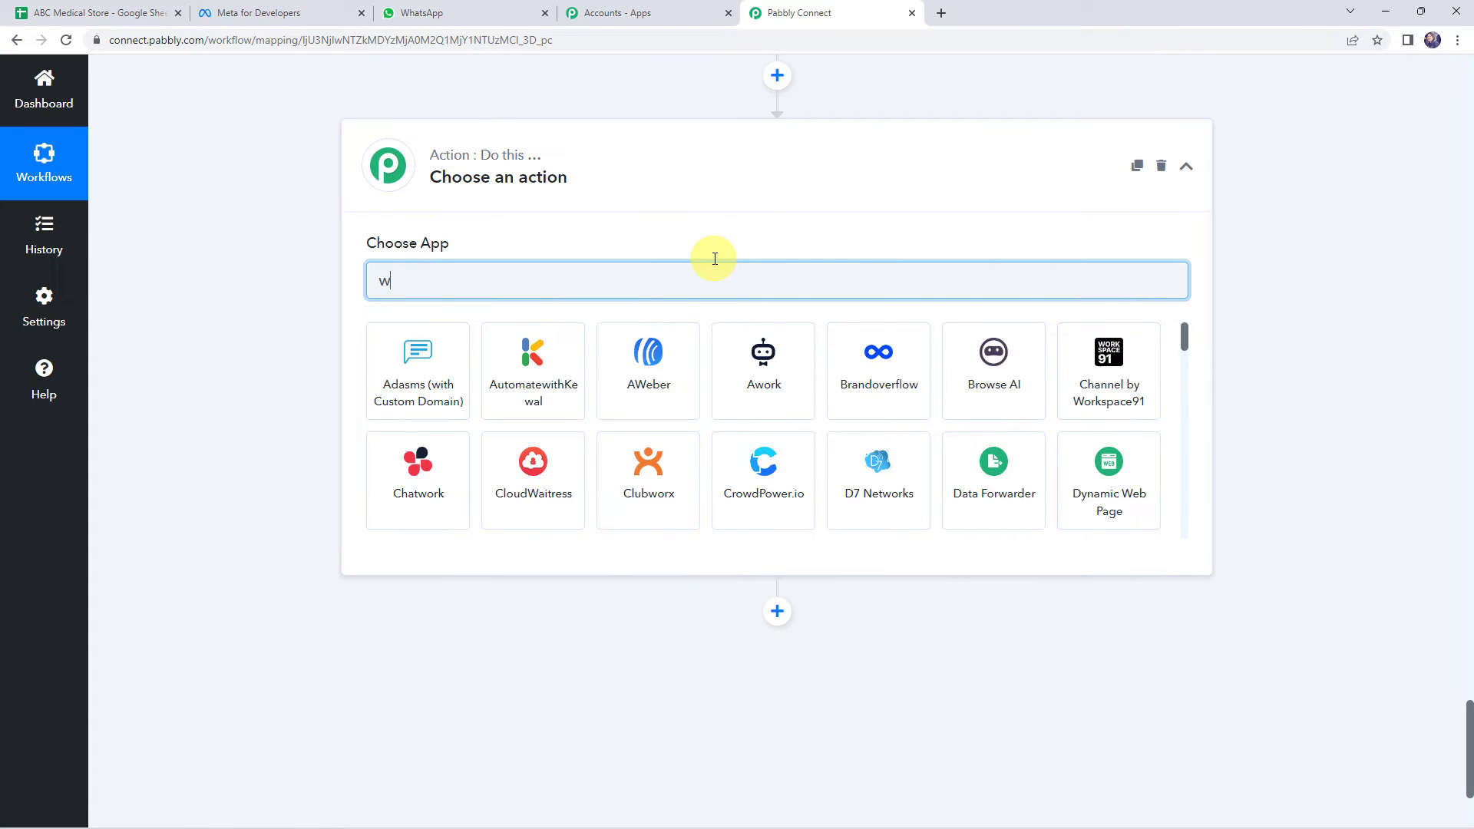
type("hats")
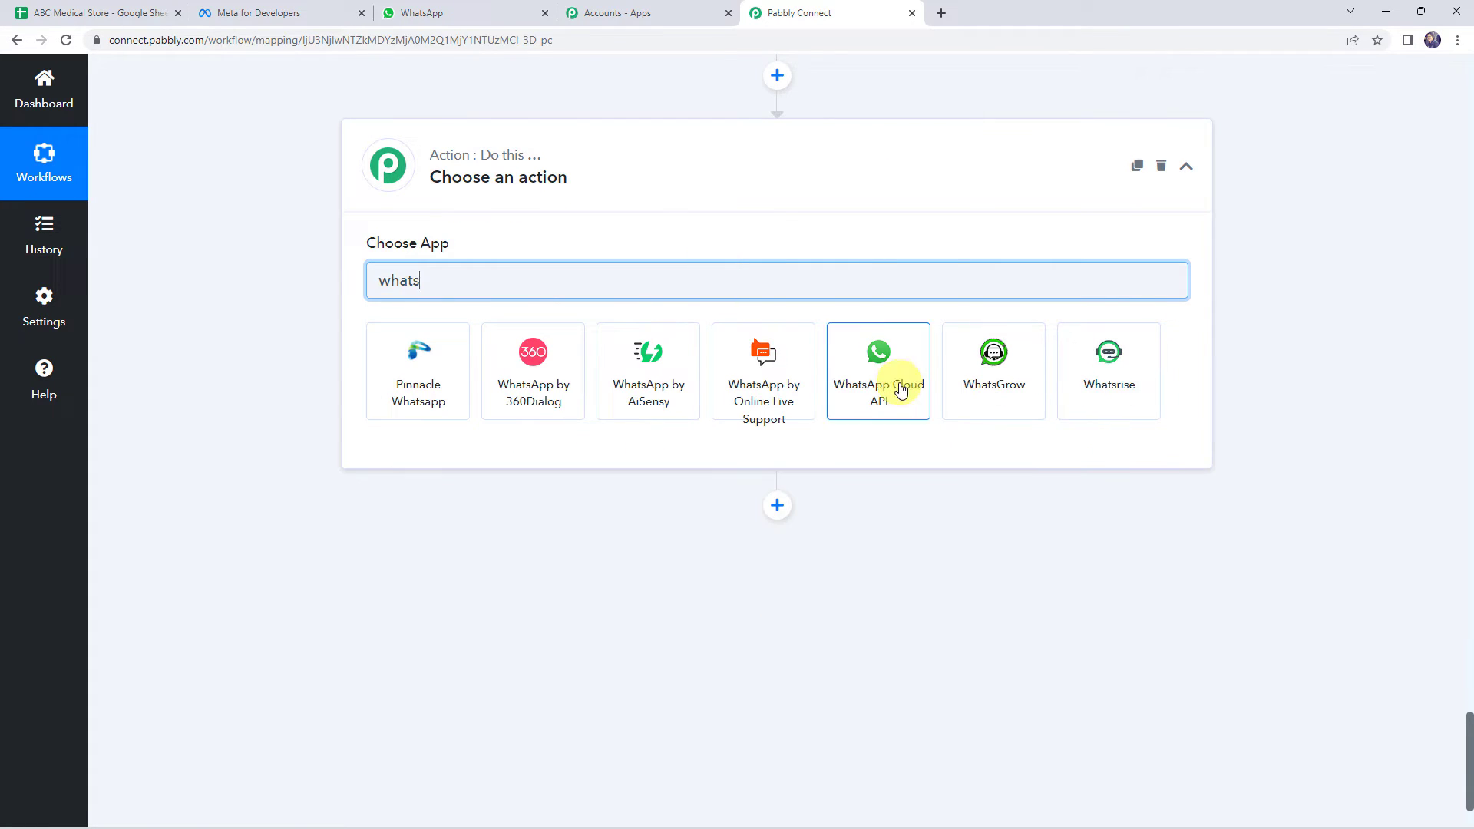
left_click(900, 391)
left_click(400, 366)
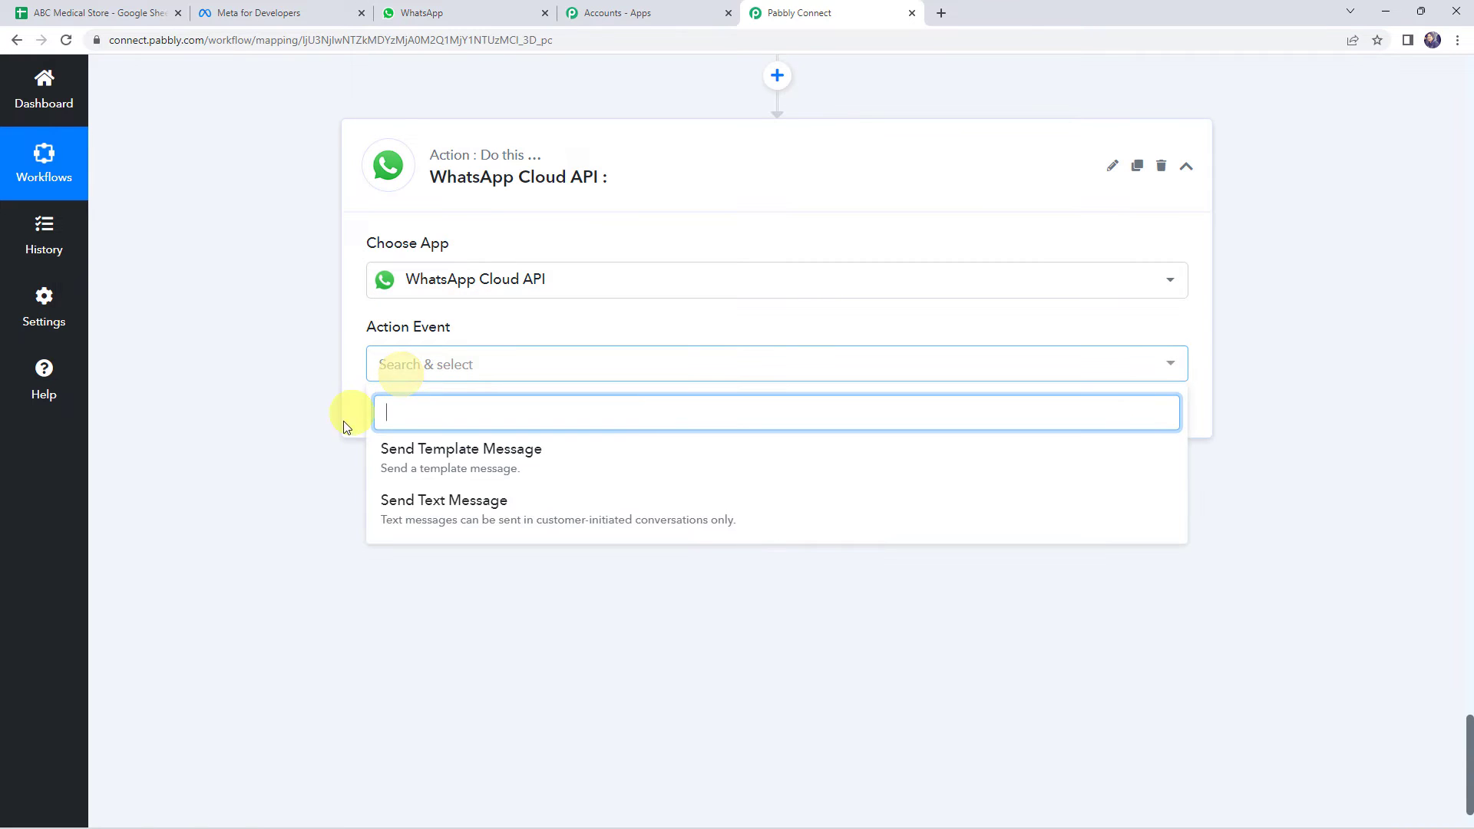
left_click(445, 458)
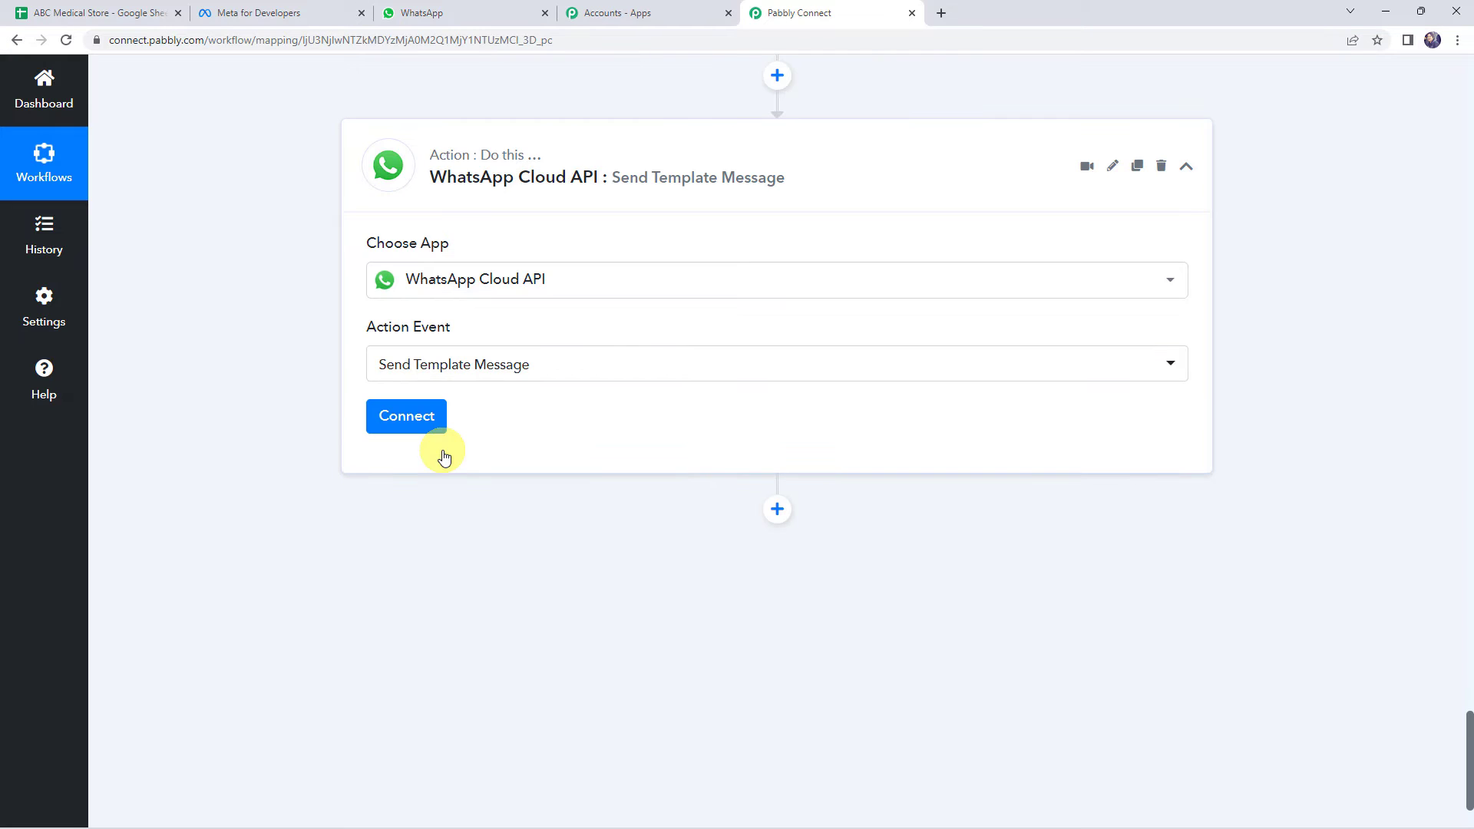
- Open the WhatsApp Cloud API account connection and review the credential fields required for a new connection
left_click(422, 422)
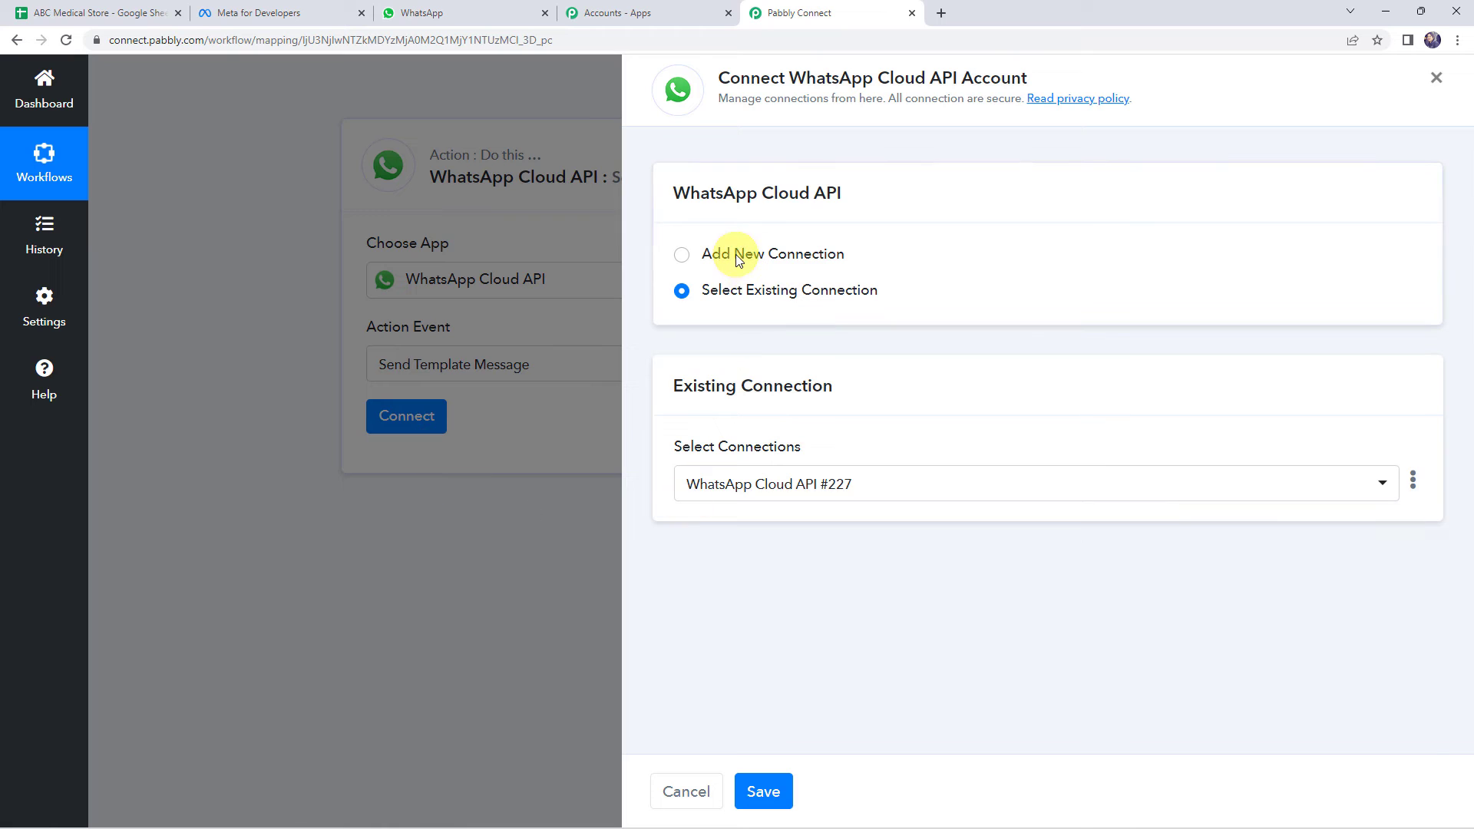
left_click(736, 255)
scroll(741, 276, "down", 2)
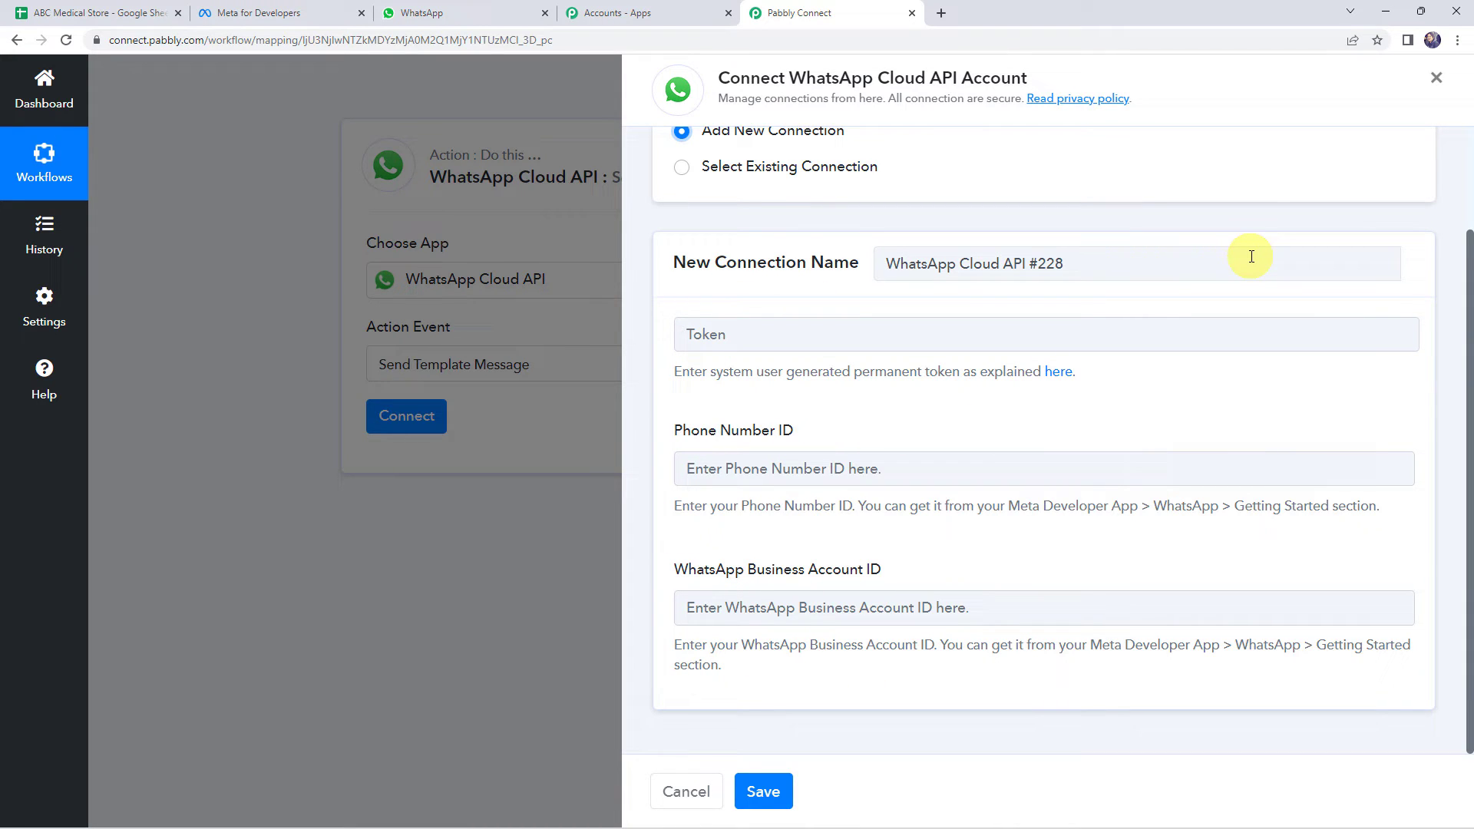
scroll(1164, 274, "up", 1)
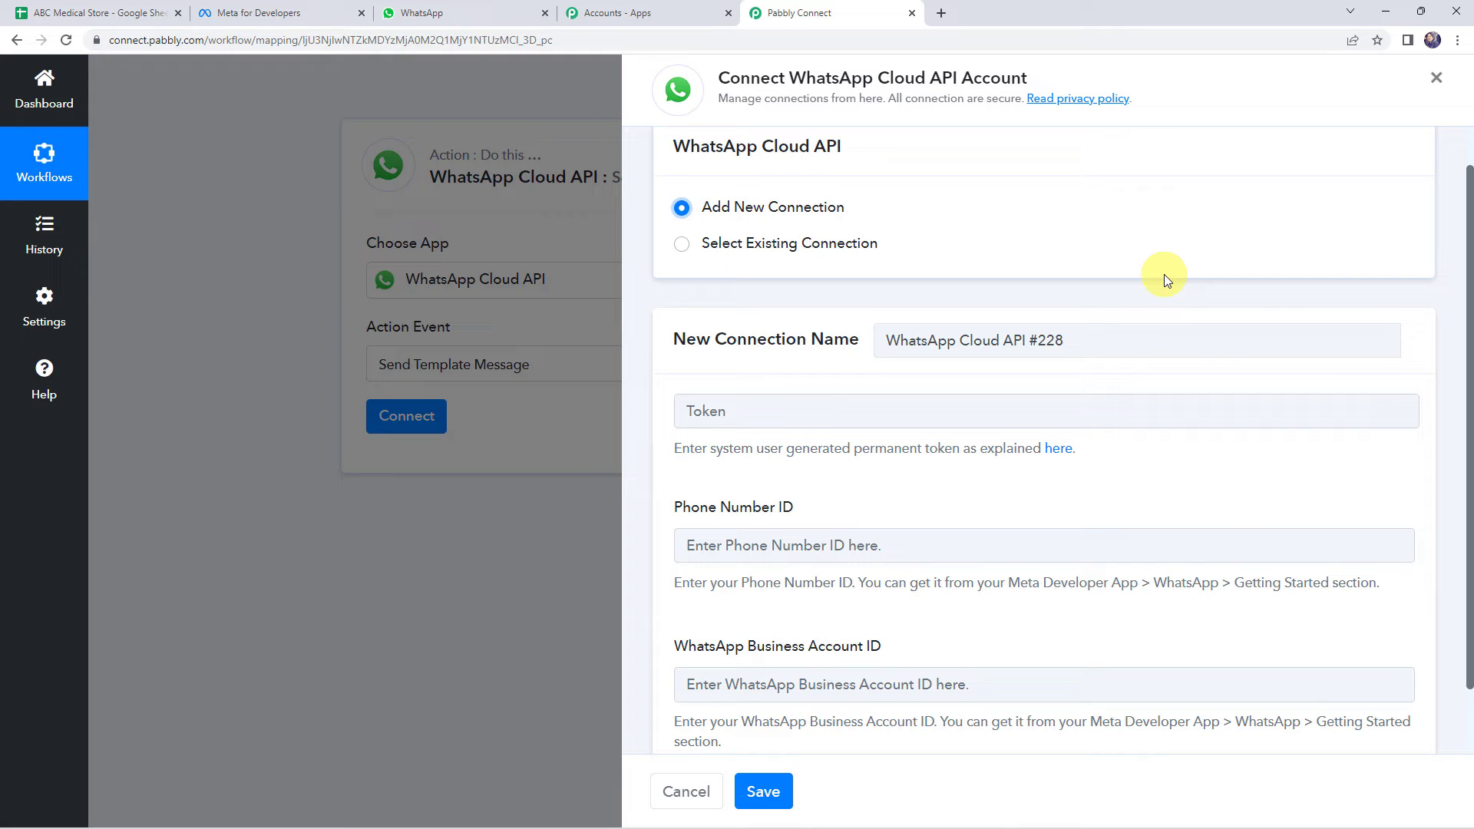
- Switch to Meta for Developers, open MyConnectMsg App's WhatsApp Getting started page, and examine the temporary access token and its expiry
left_click(258, 9)
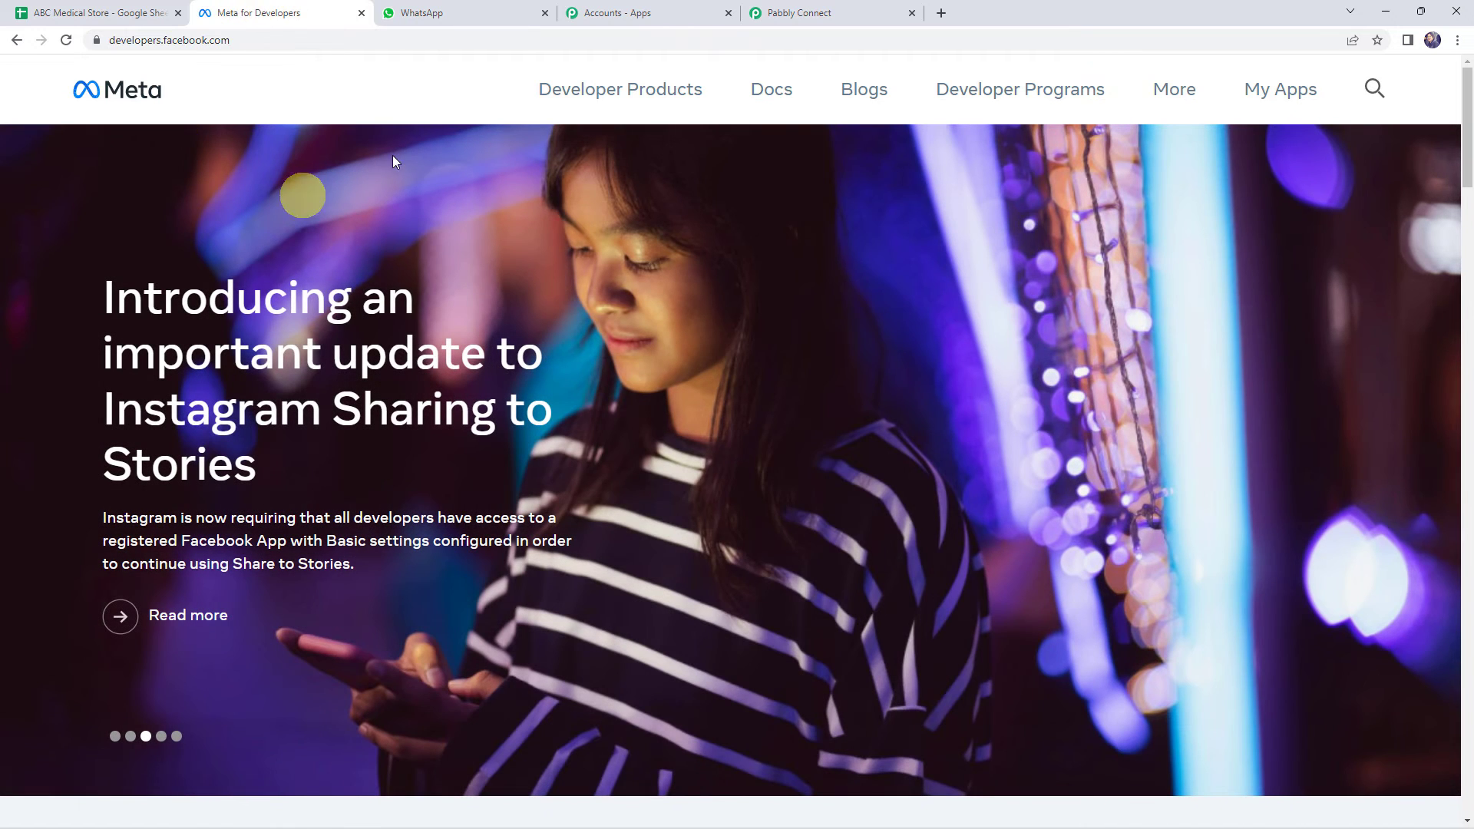
left_click(127, 40)
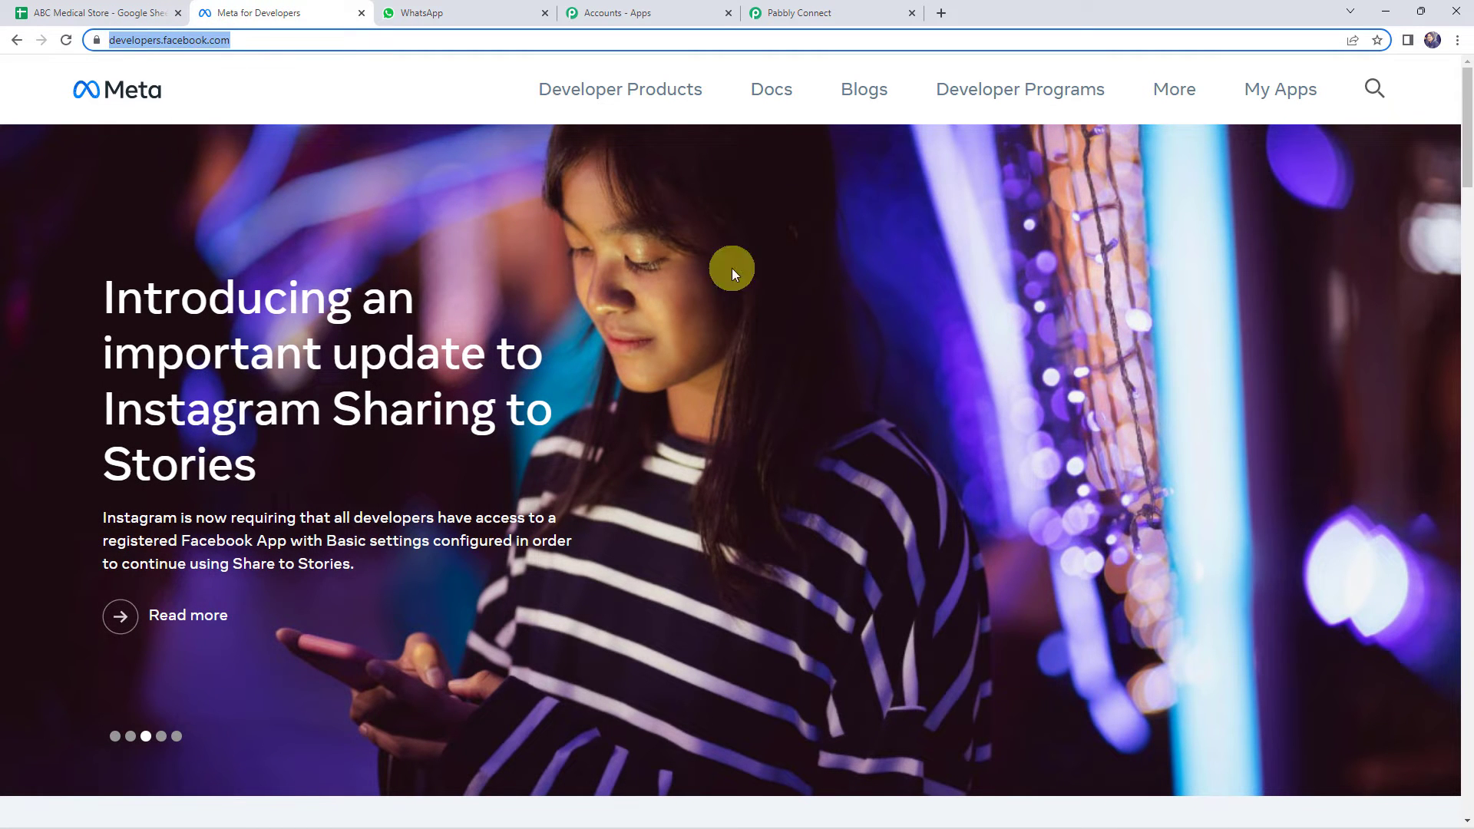
left_click(1291, 102)
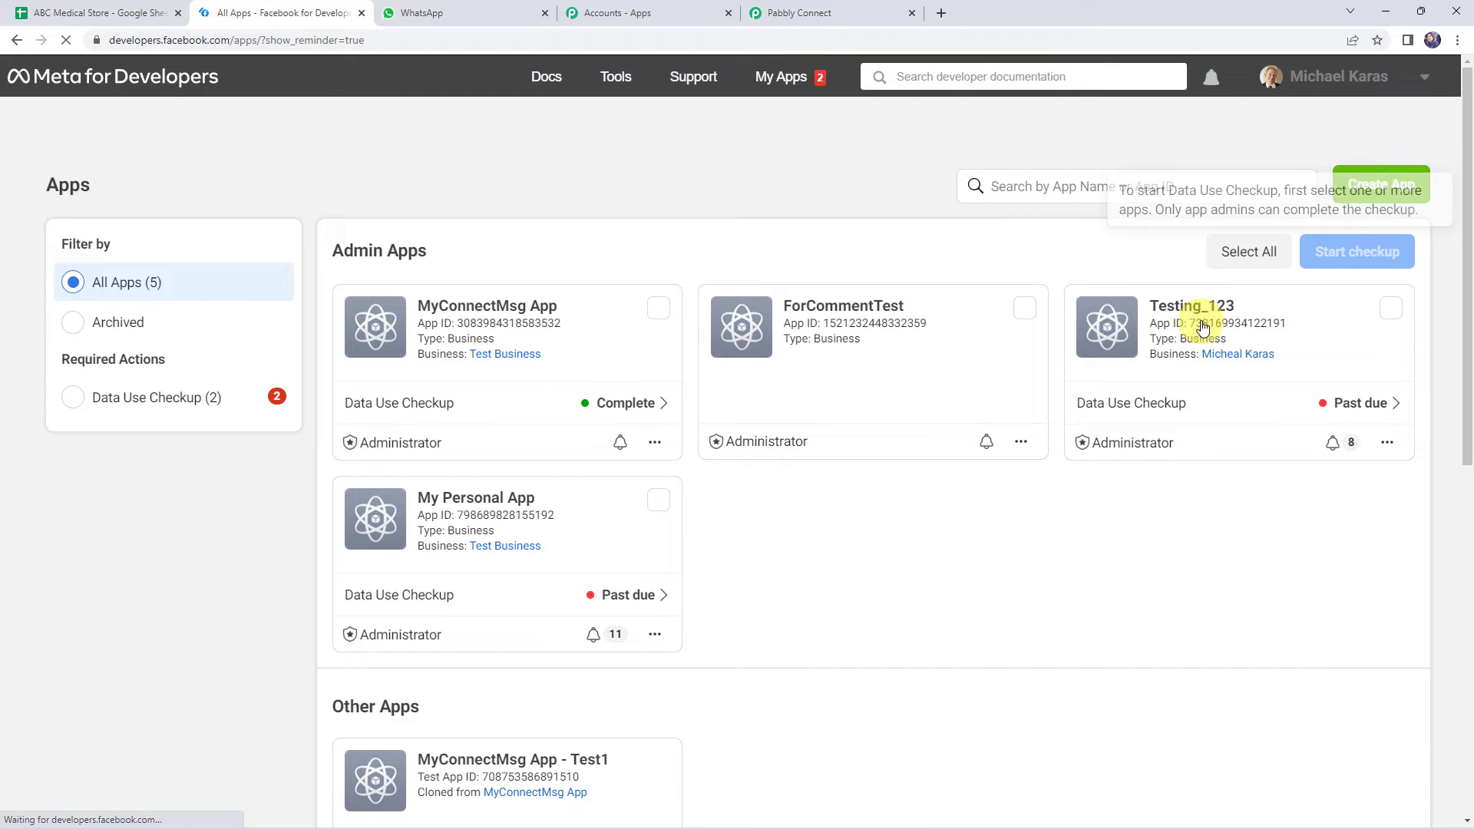
left_click(483, 308)
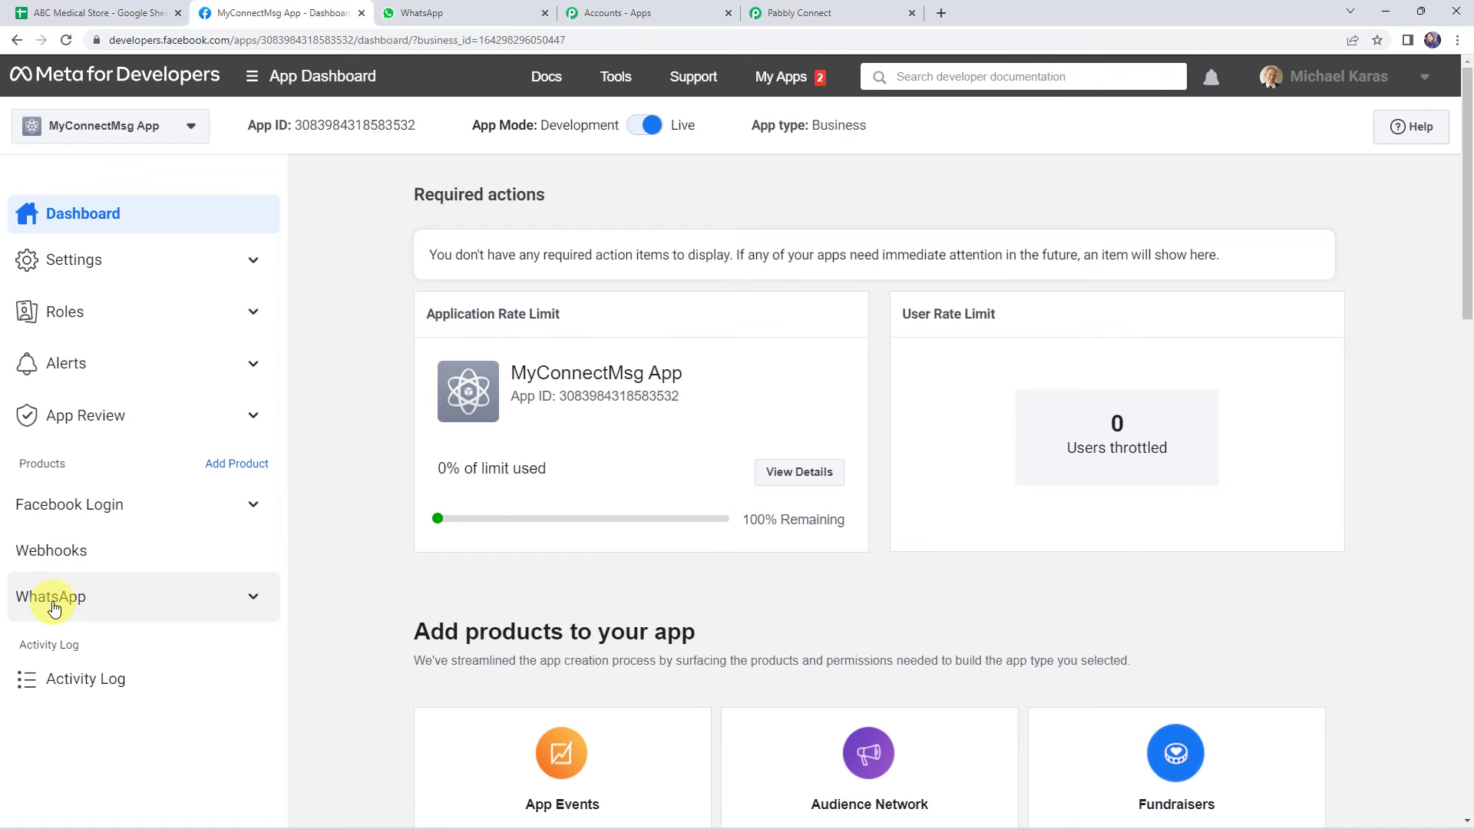
left_click(67, 606)
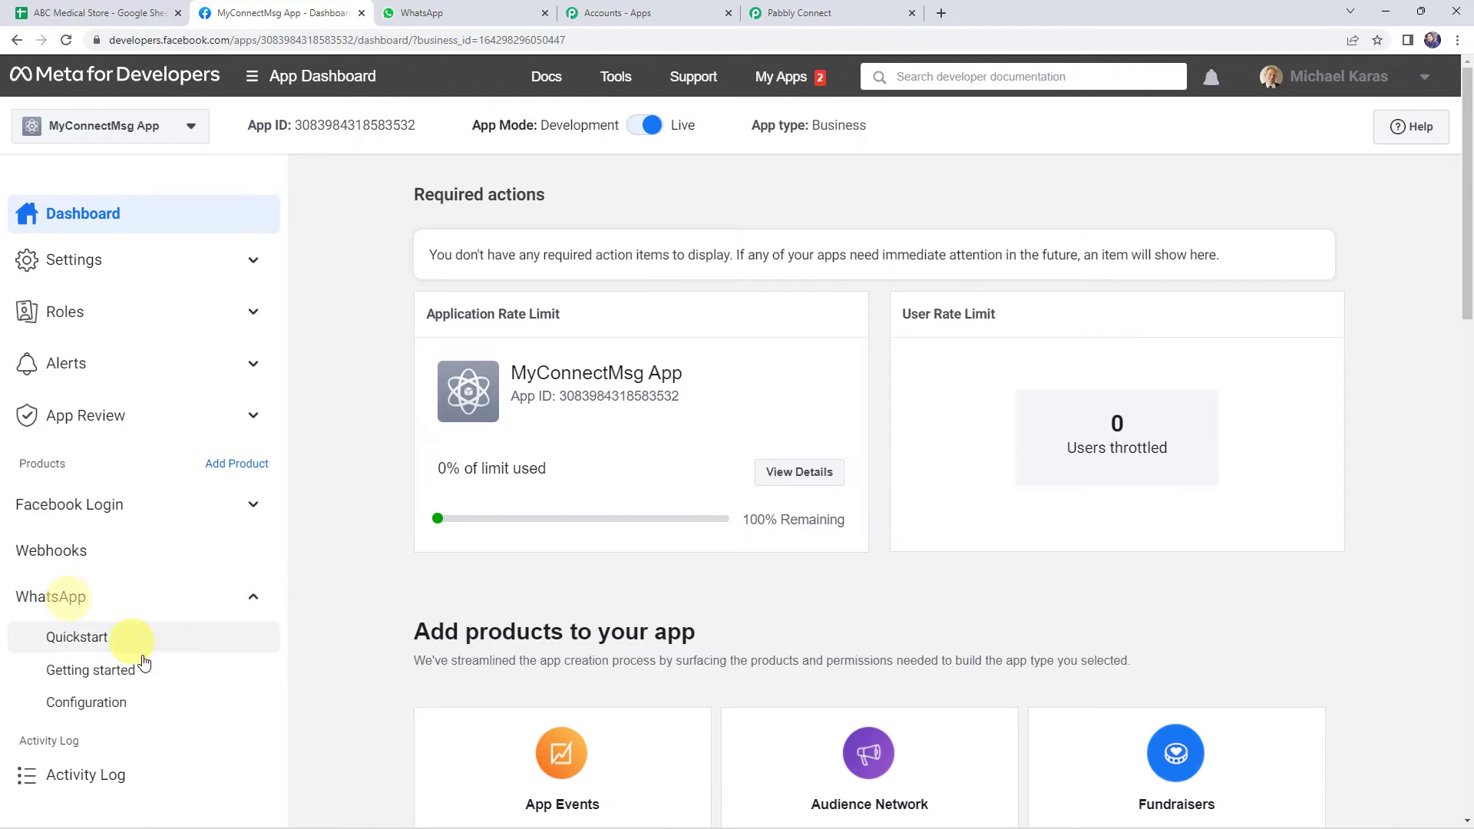
left_click(116, 683)
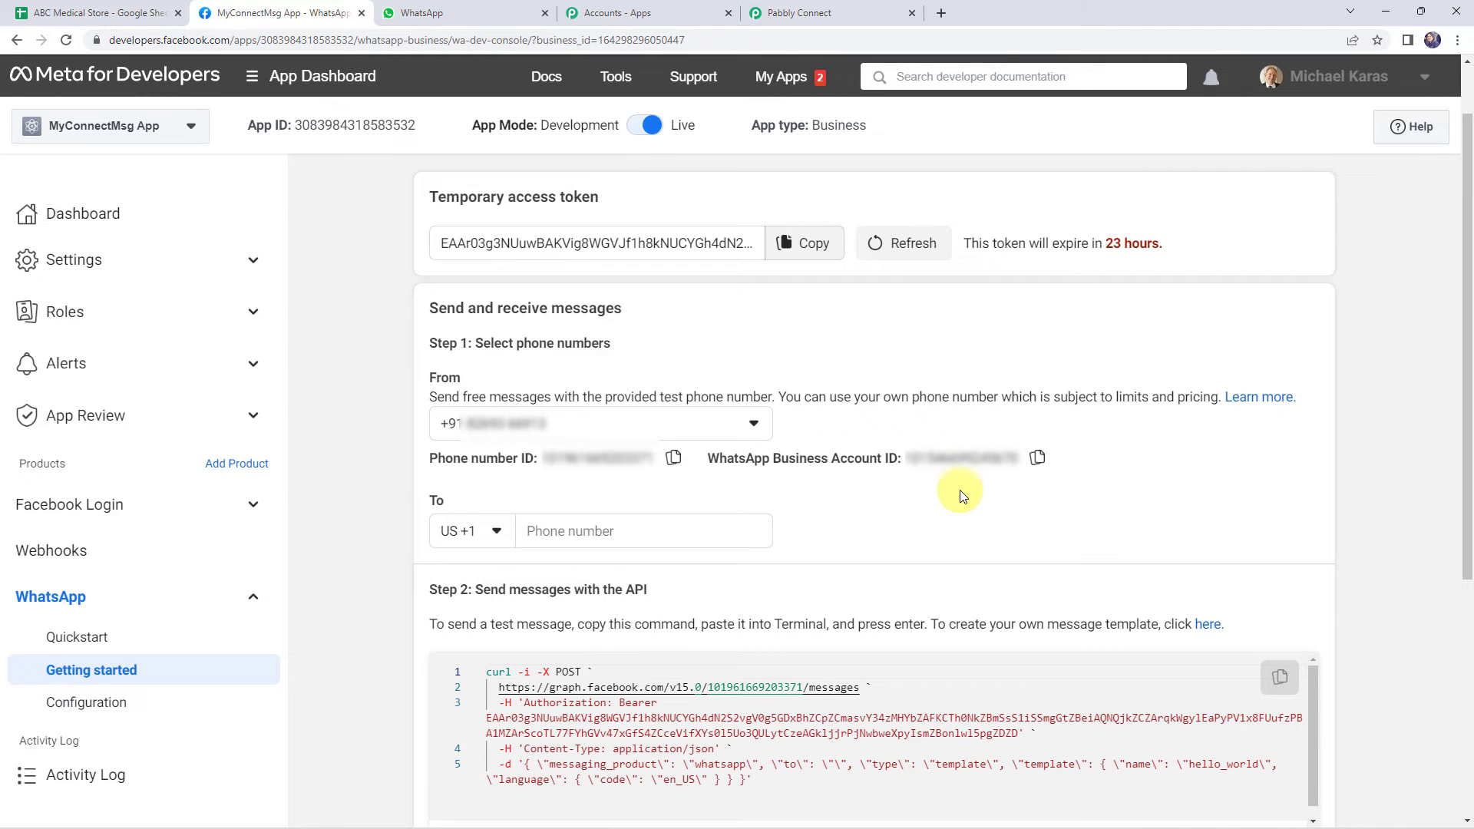
left_click(560, 243)
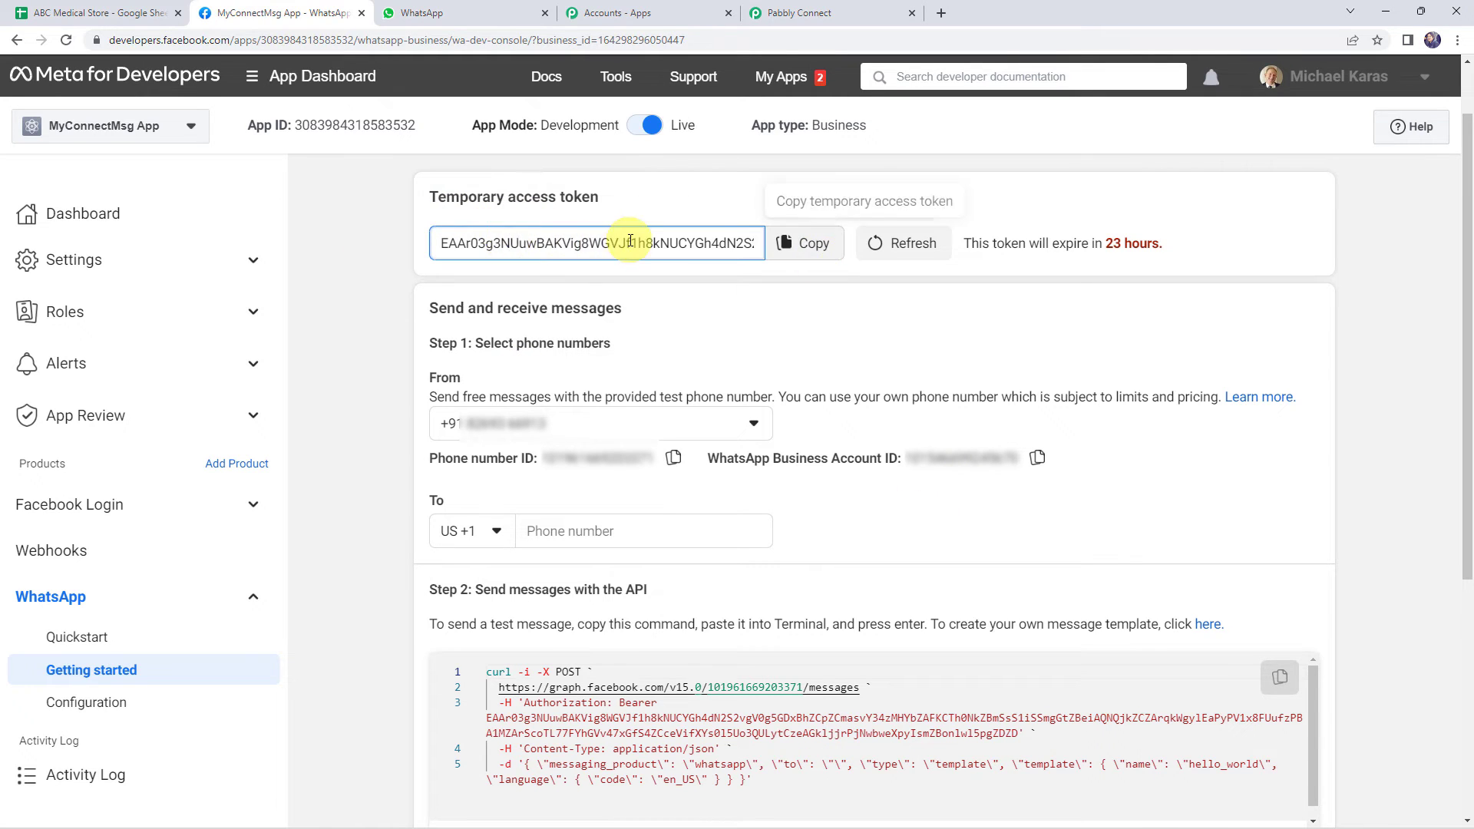
left_click_drag(996, 243, 1163, 254)
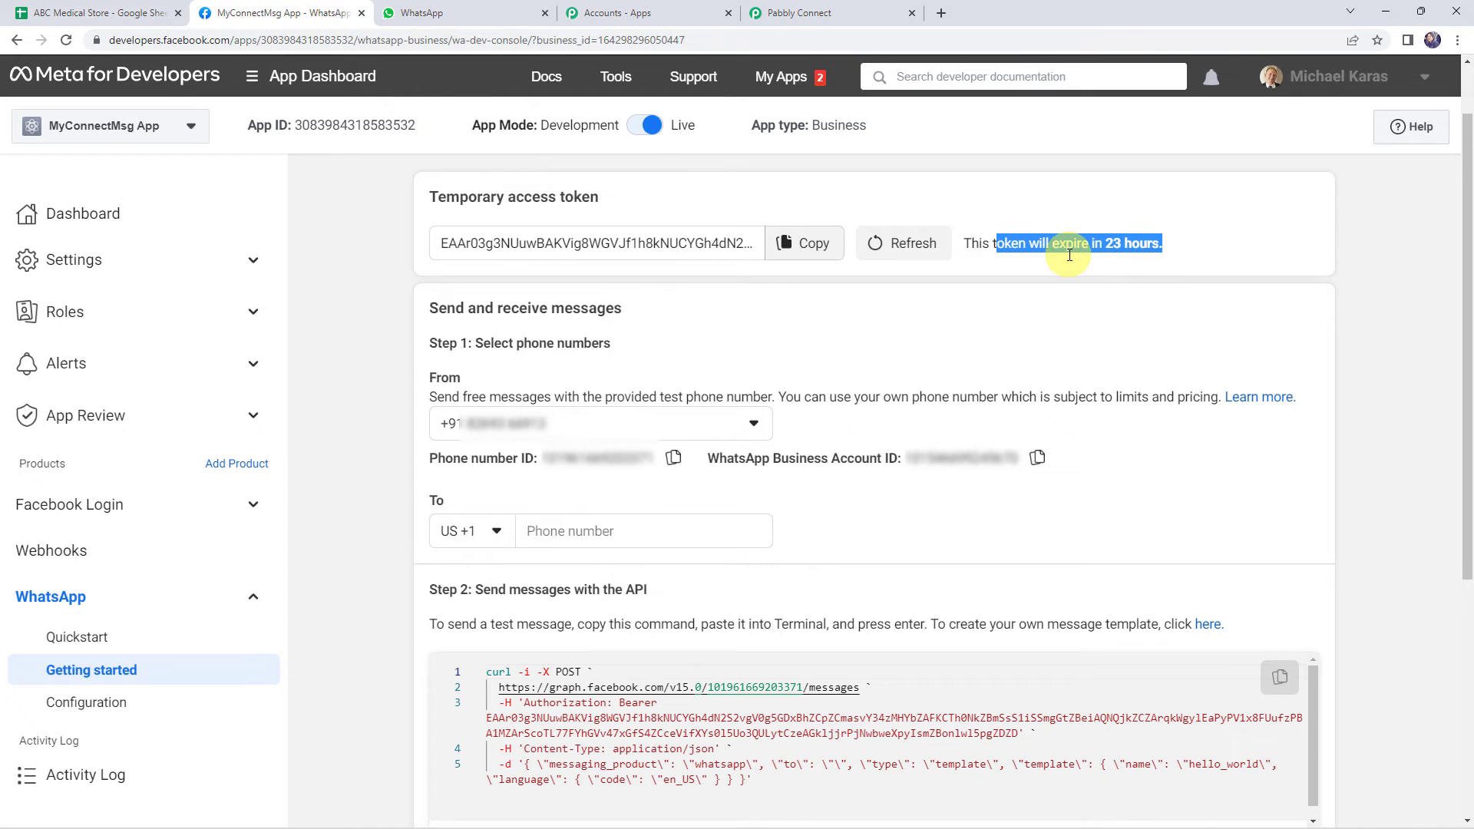
- Return to Pabbly Connect and connect the WhatsApp step through the existing connection WhatsApp Cloud API Final Connection
left_click(846, 7)
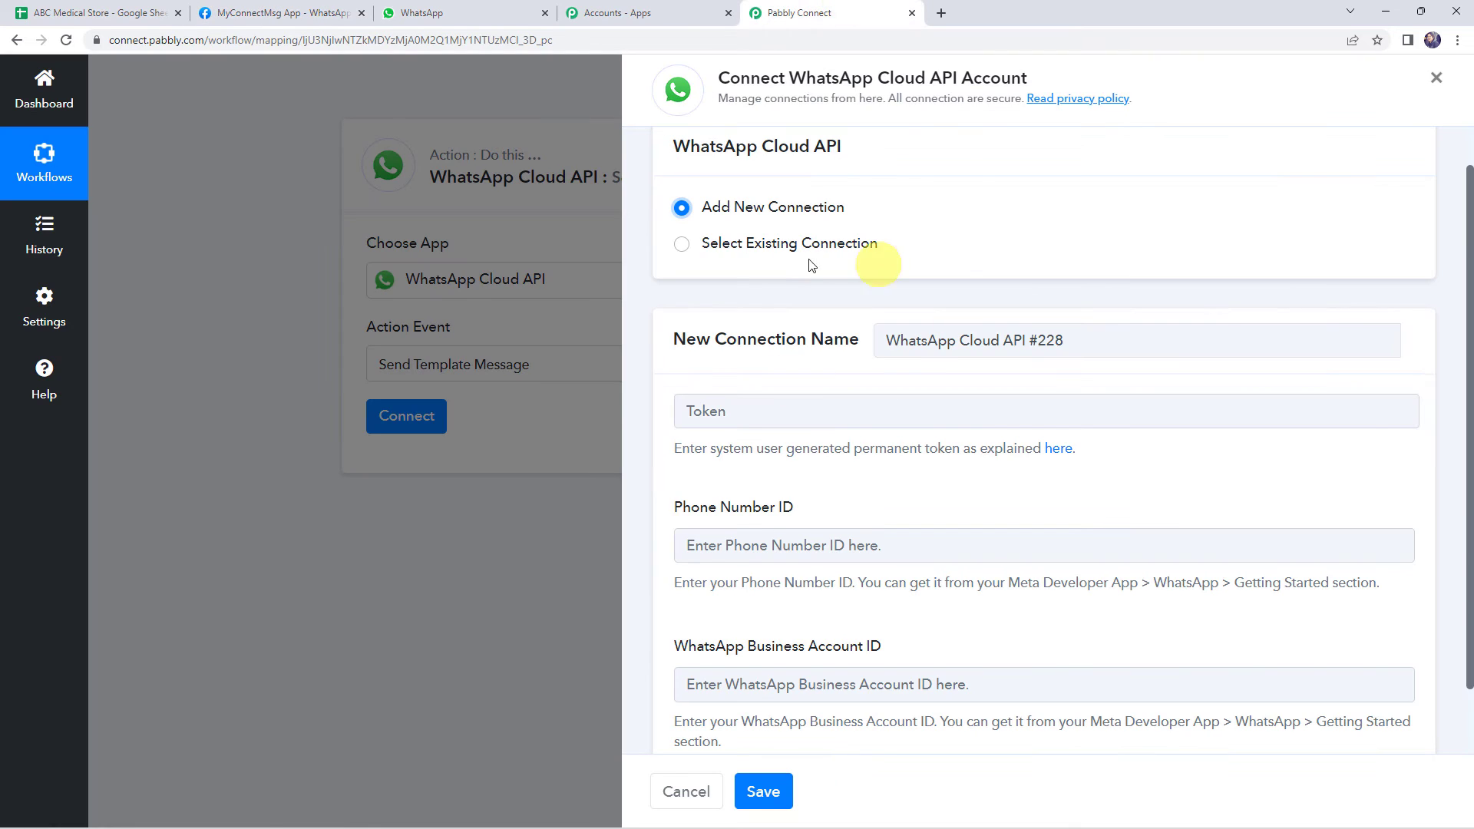
left_click(726, 252)
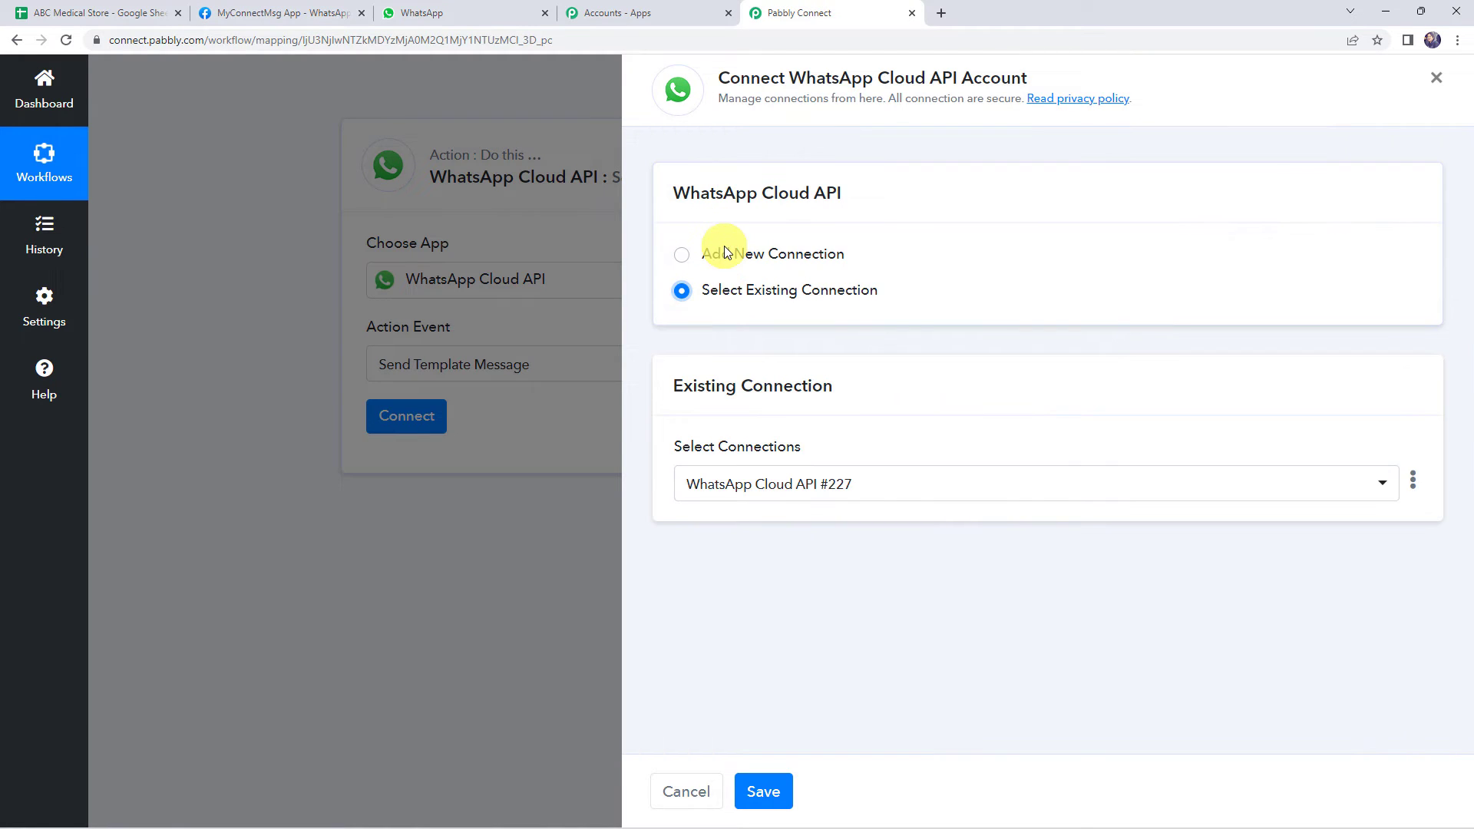
left_click(1390, 490)
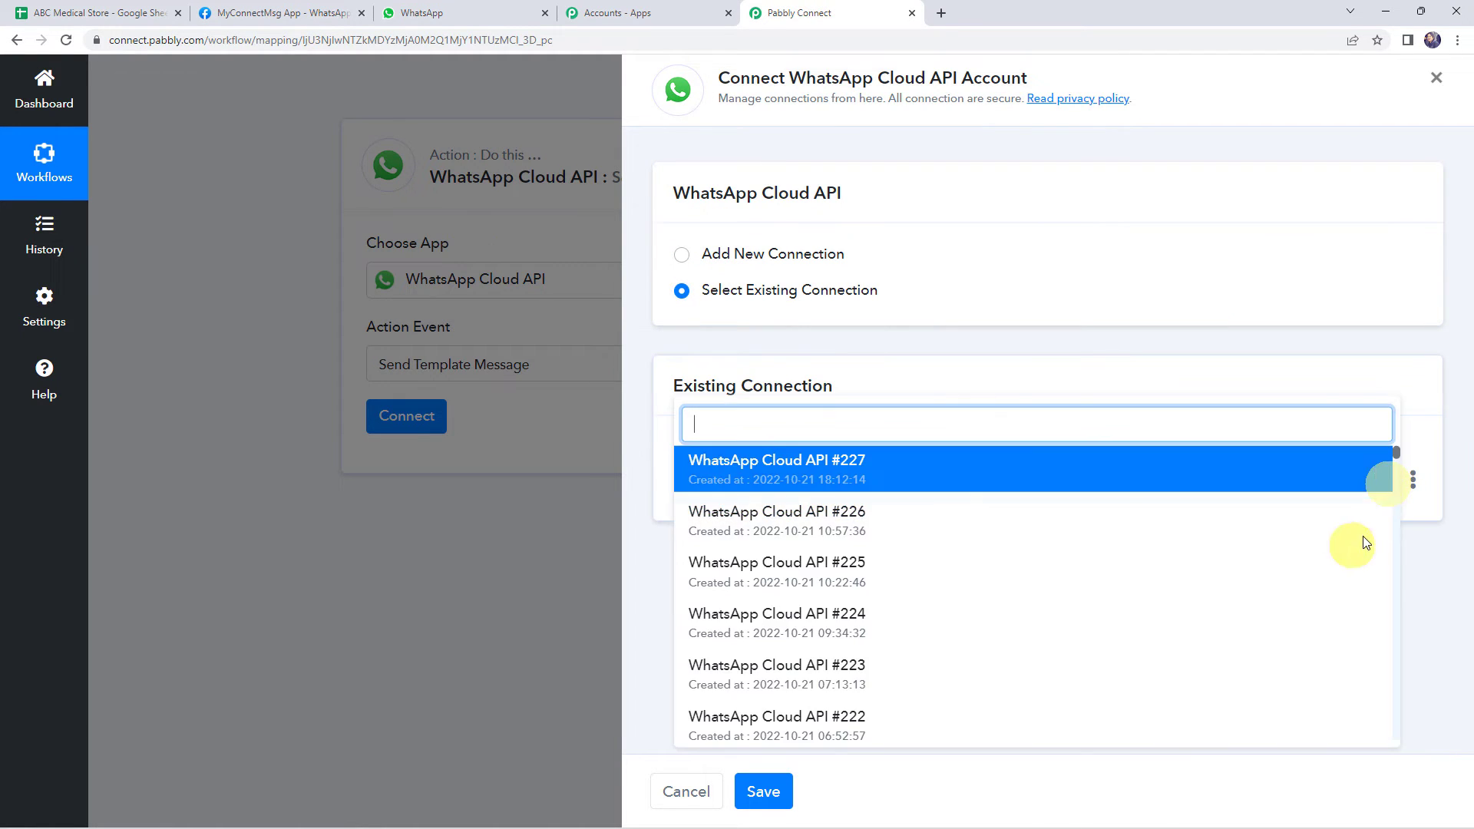
left_click_drag(1396, 453, 1372, 749)
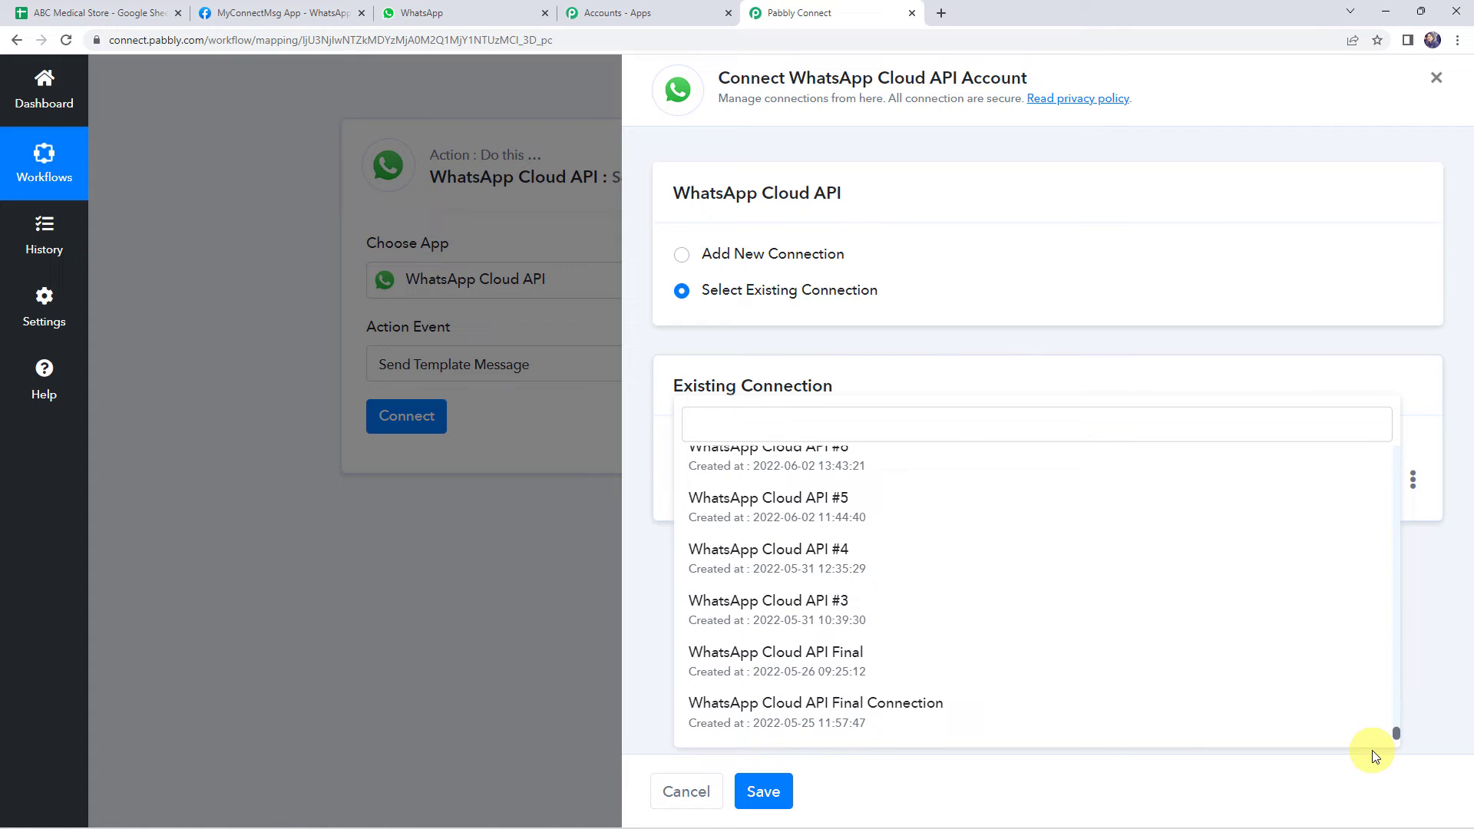
left_click(836, 702)
left_click(764, 789)
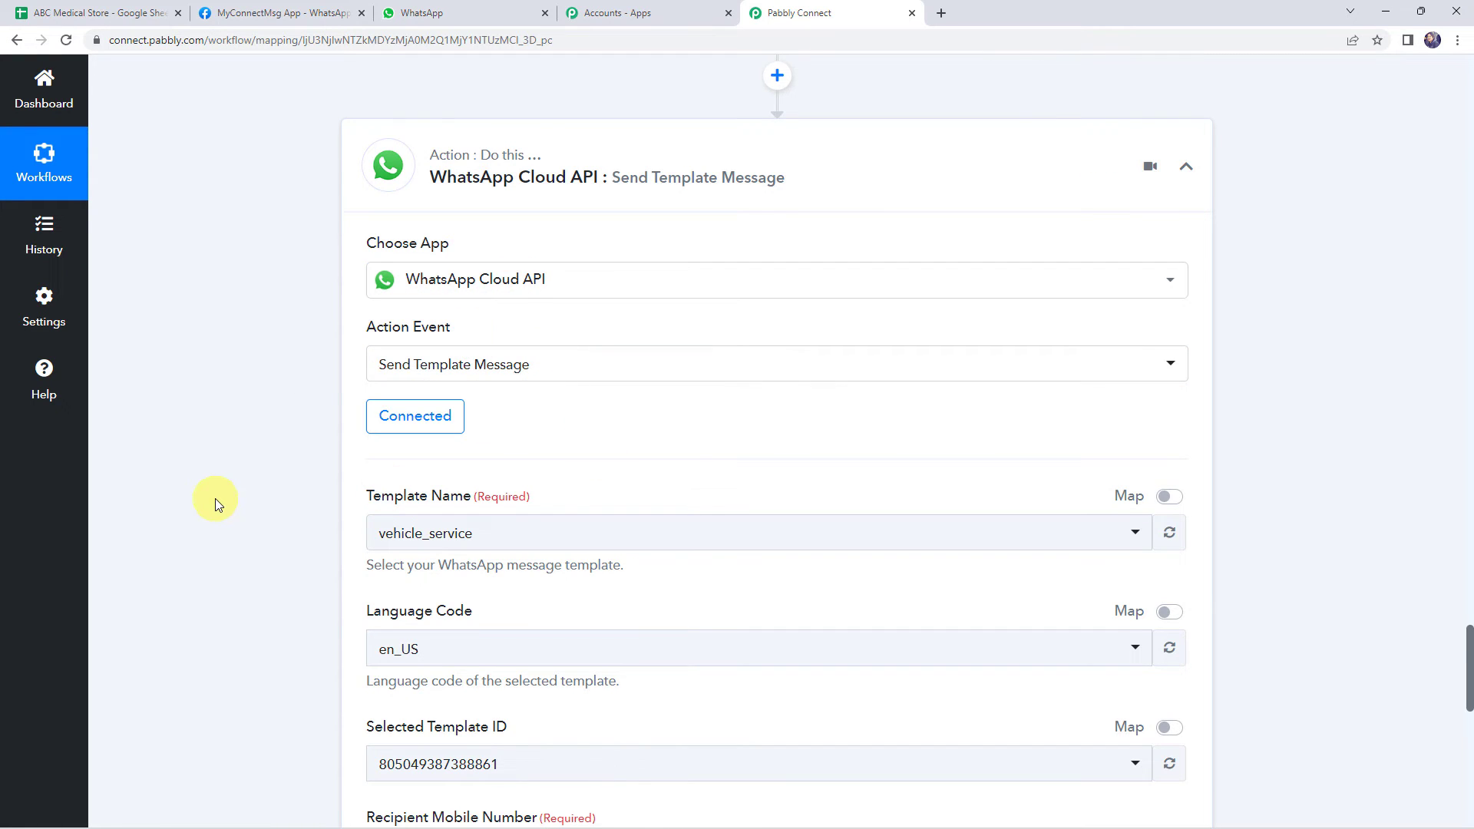
- Look through the available WhatsApp message templates for the Send Template Message step without changing the selection
scroll(215, 499, "down", 3)
left_click(398, 303)
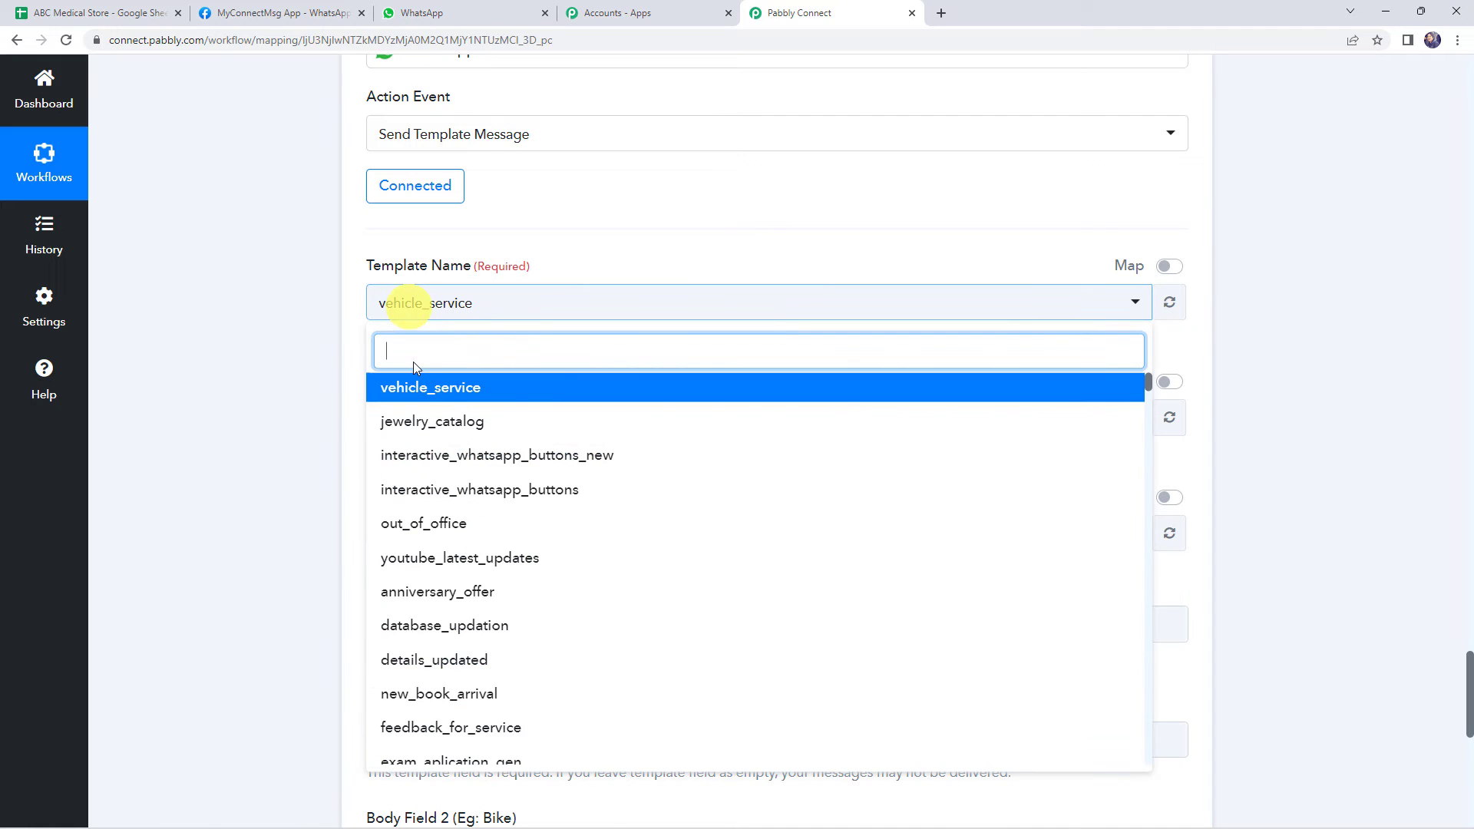
left_click(261, 339)
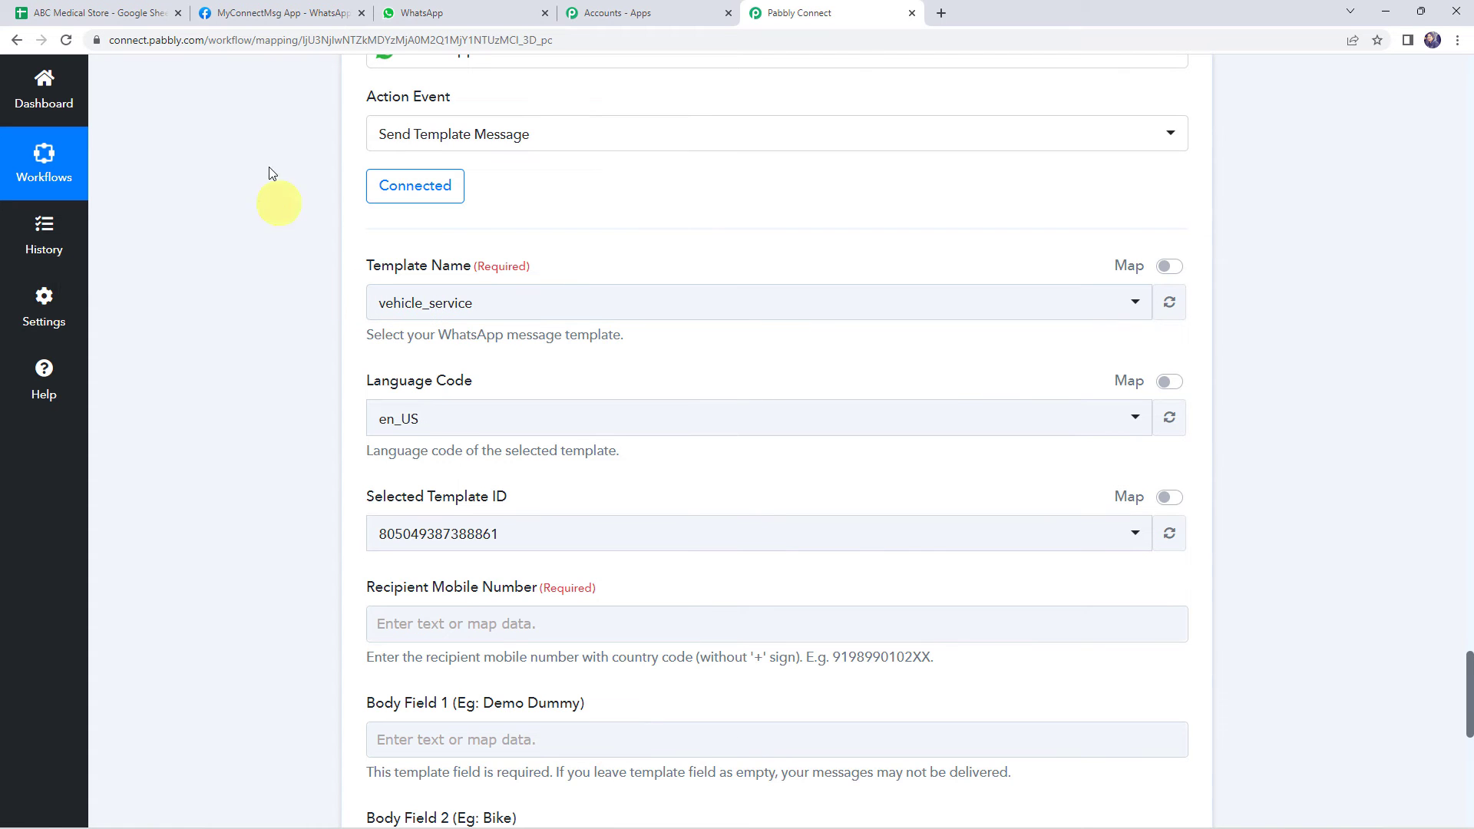
- Switch to Meta for Developers, open the WhatsApp message templates page from the Getting started page, and search the templates for medicine
left_click(286, 13)
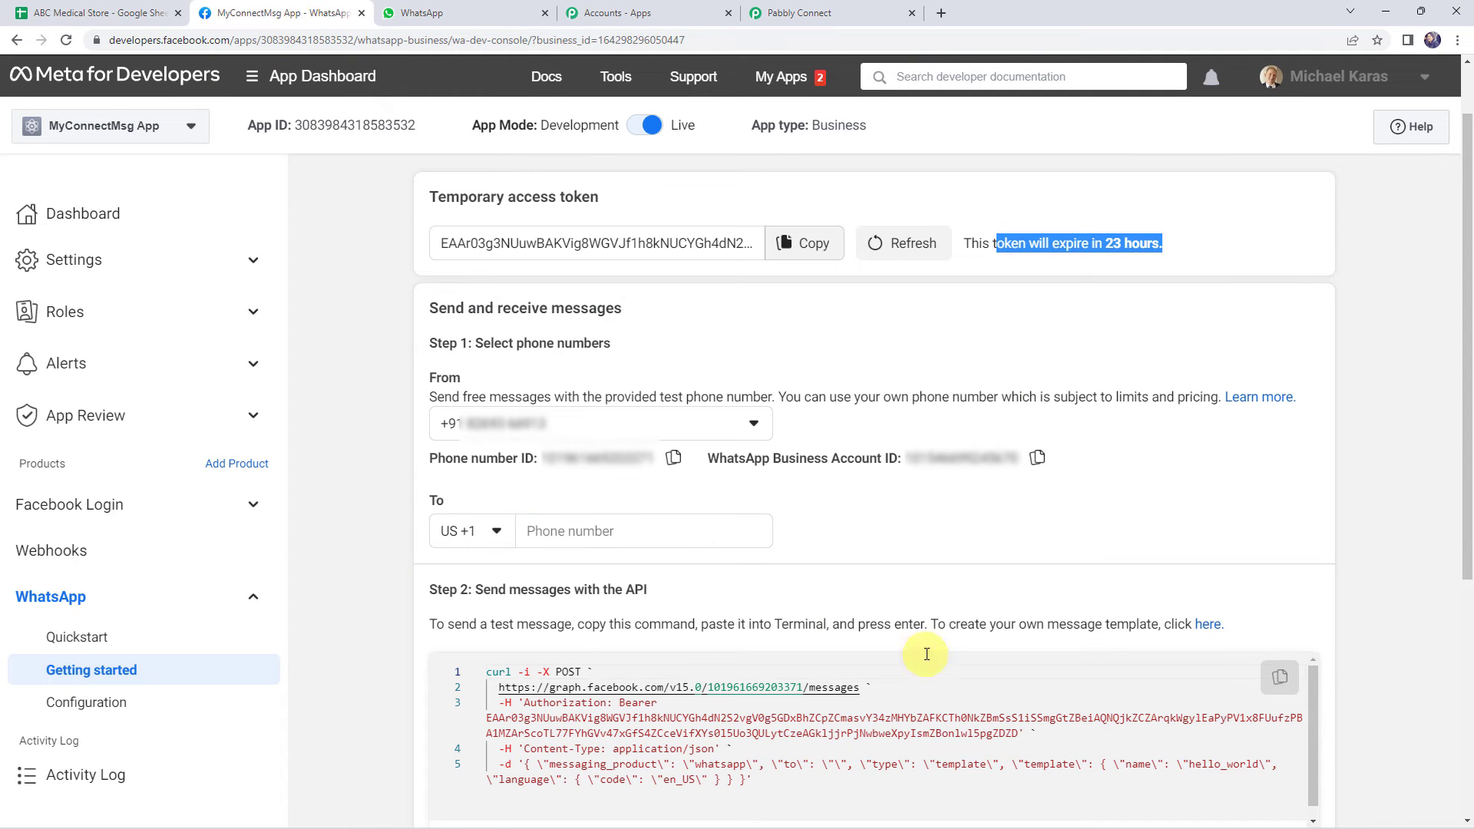
left_click(1211, 626)
scroll(724, 543, "down", 10)
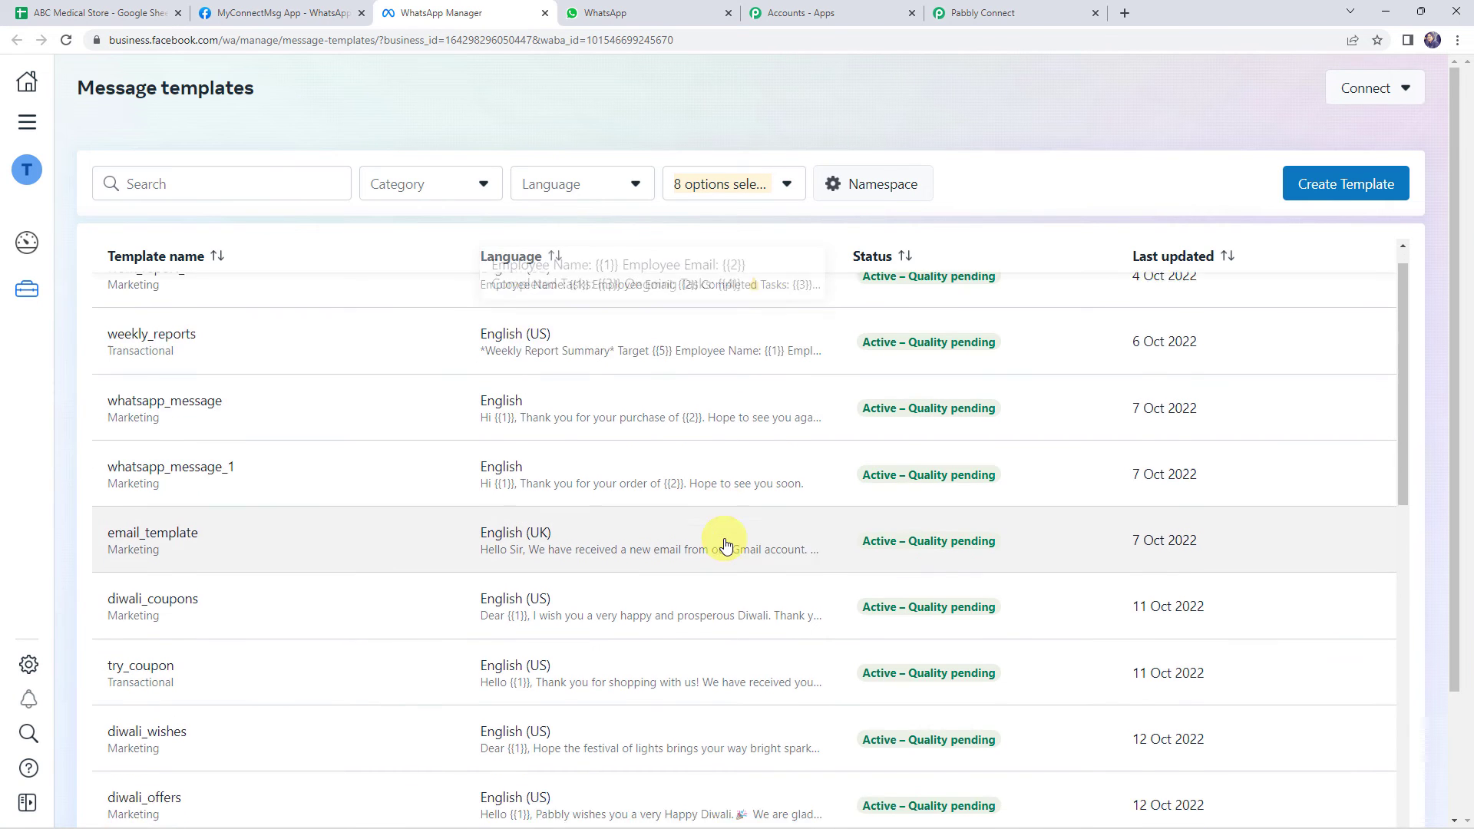
scroll(725, 545, "up", 10)
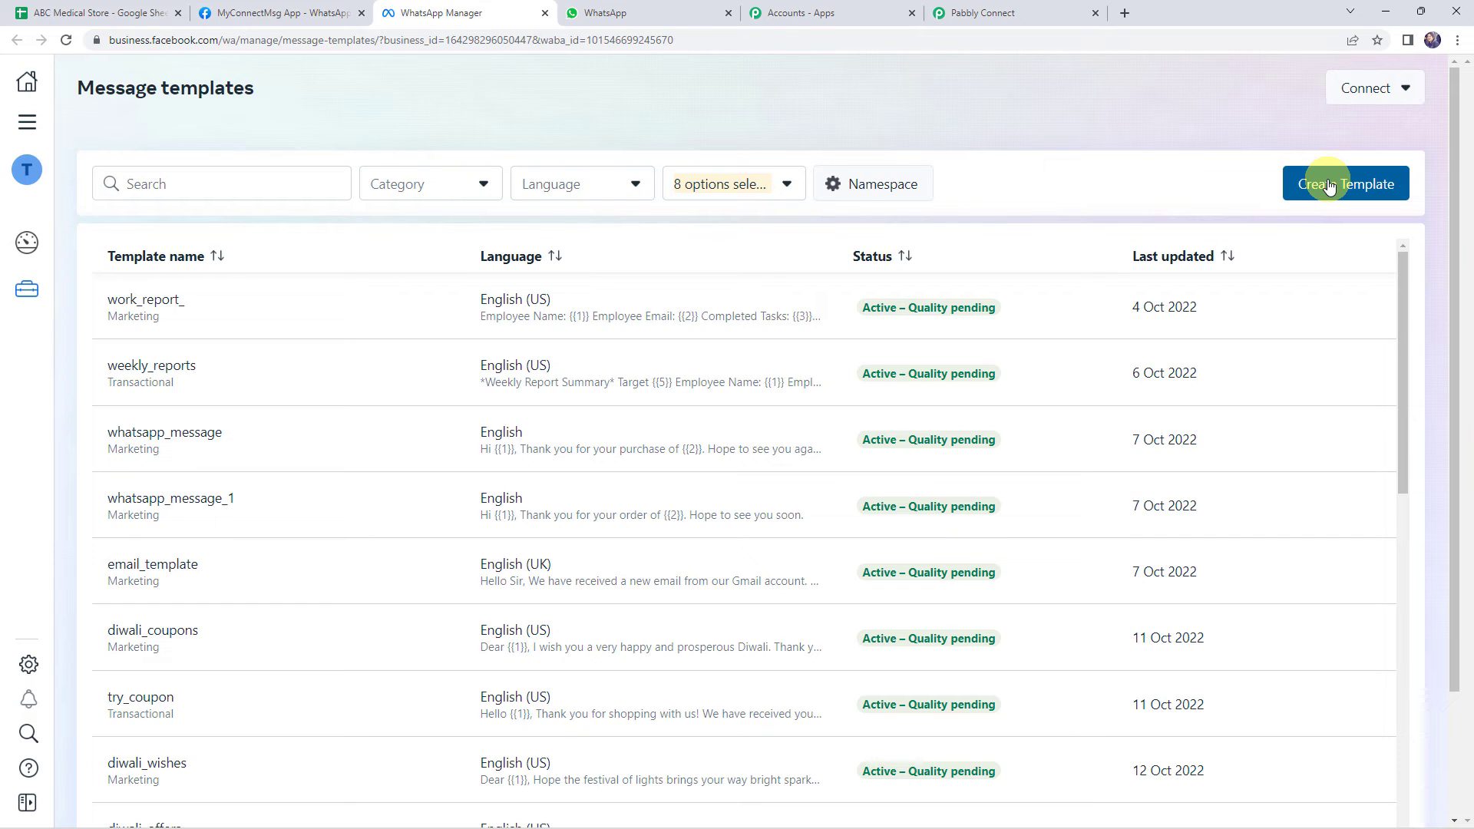
left_click(215, 187)
type("medicine")
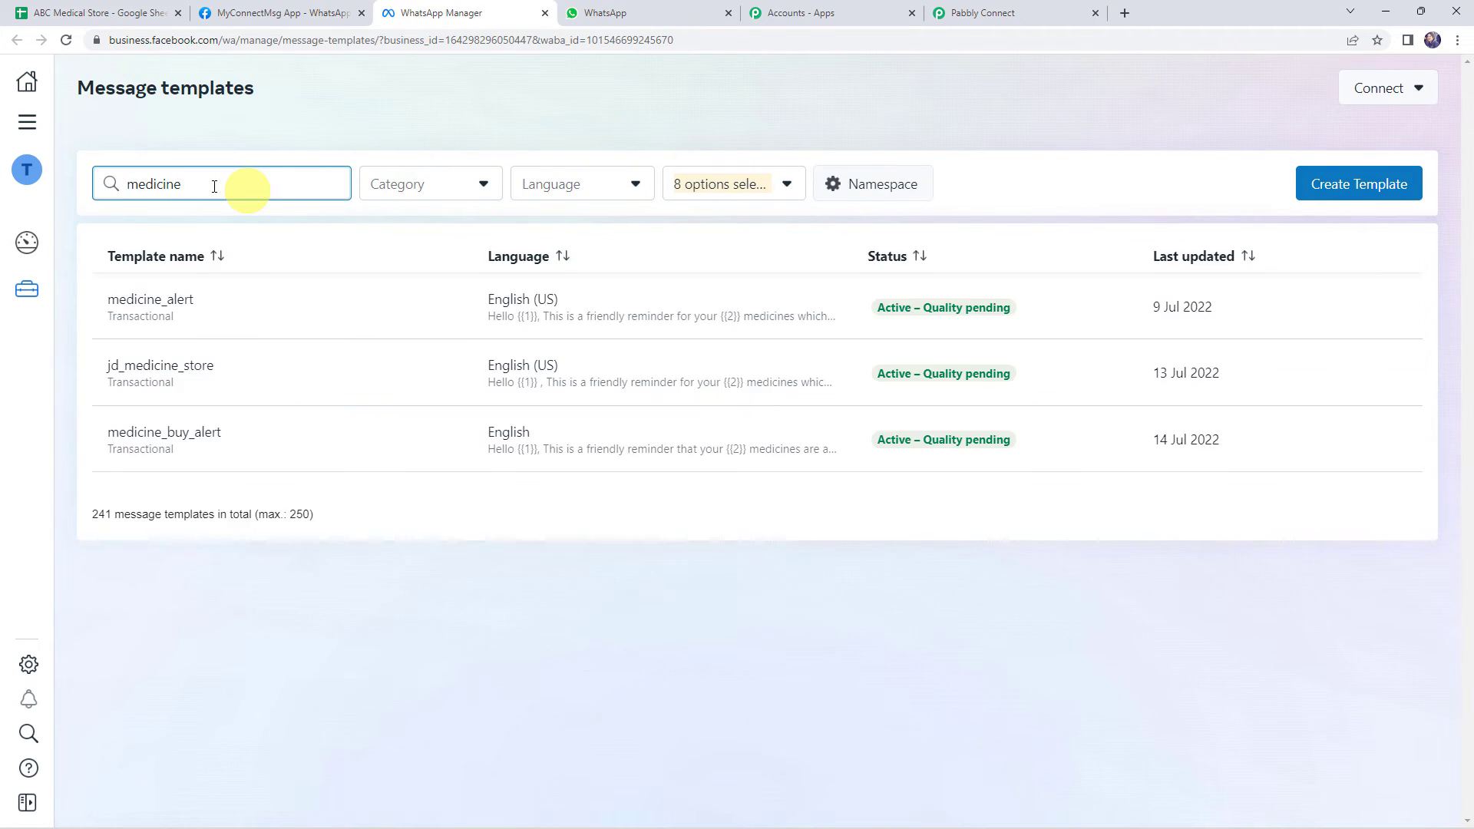
- Open the medicine_alert template and examine its name, body text and the variables {{1}} and {{2}}
left_click(176, 305)
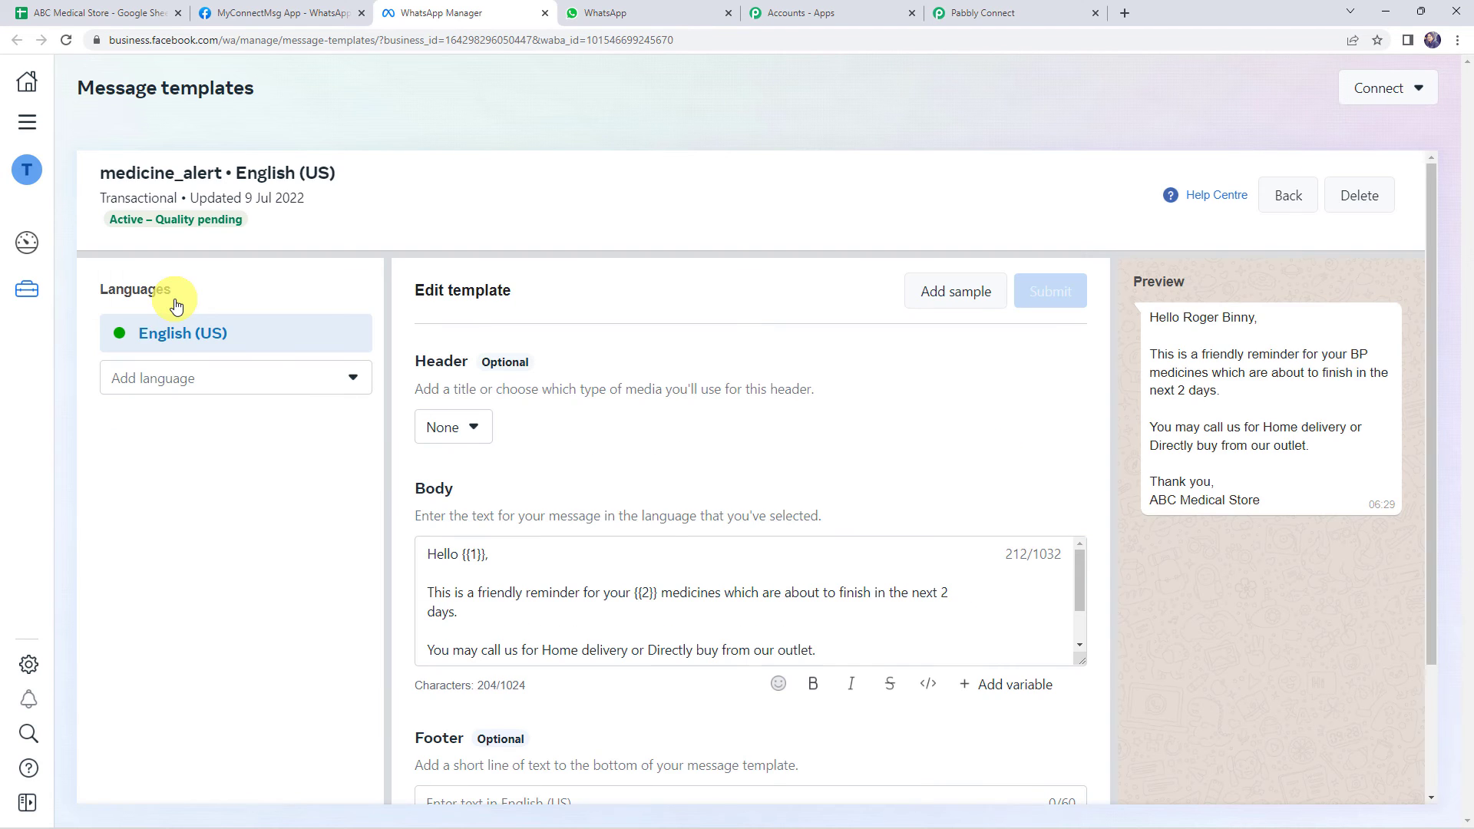
scroll(257, 411, "down", 2)
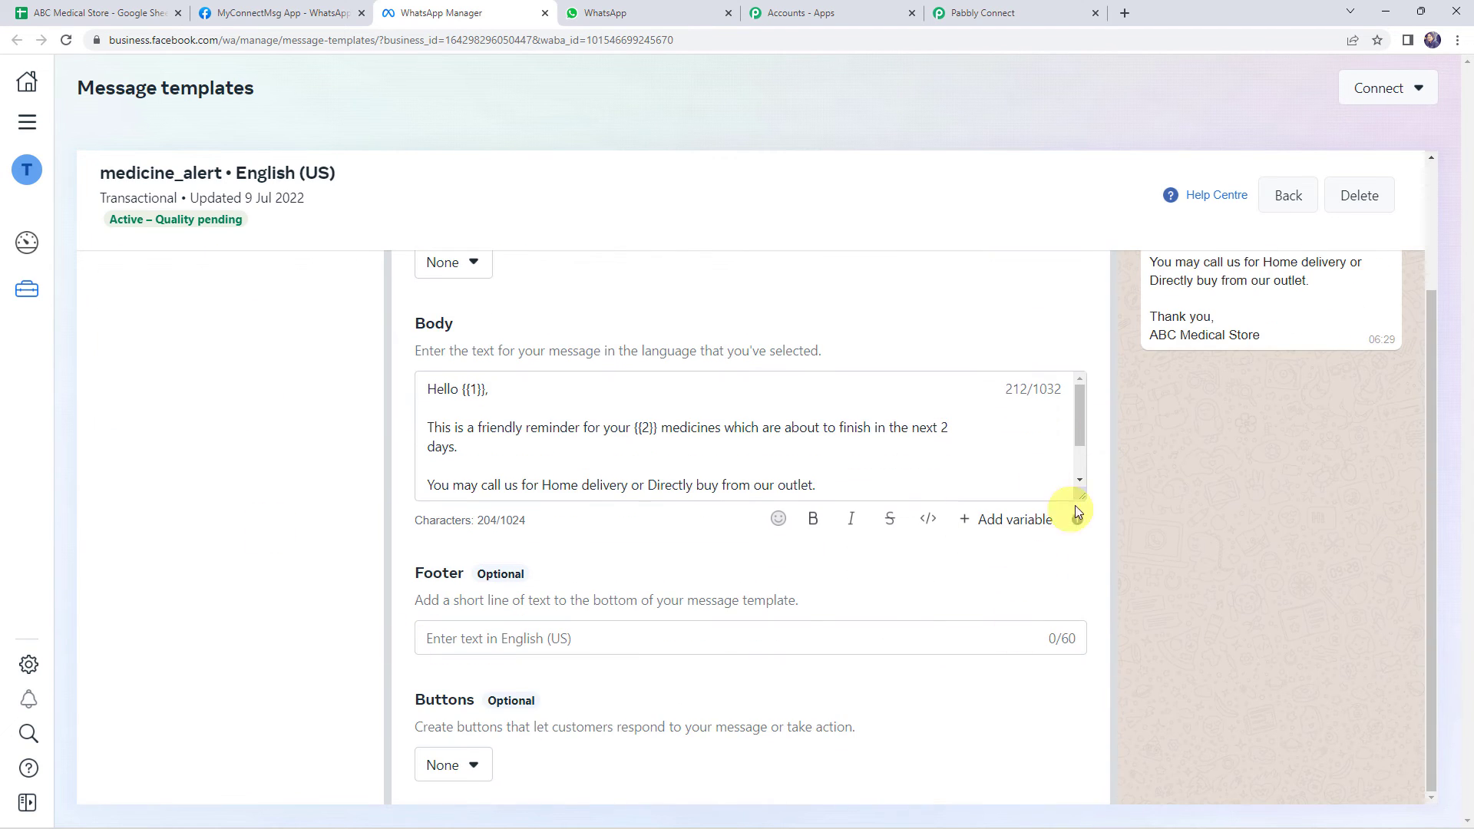
left_click_drag(1080, 496, 1083, 659)
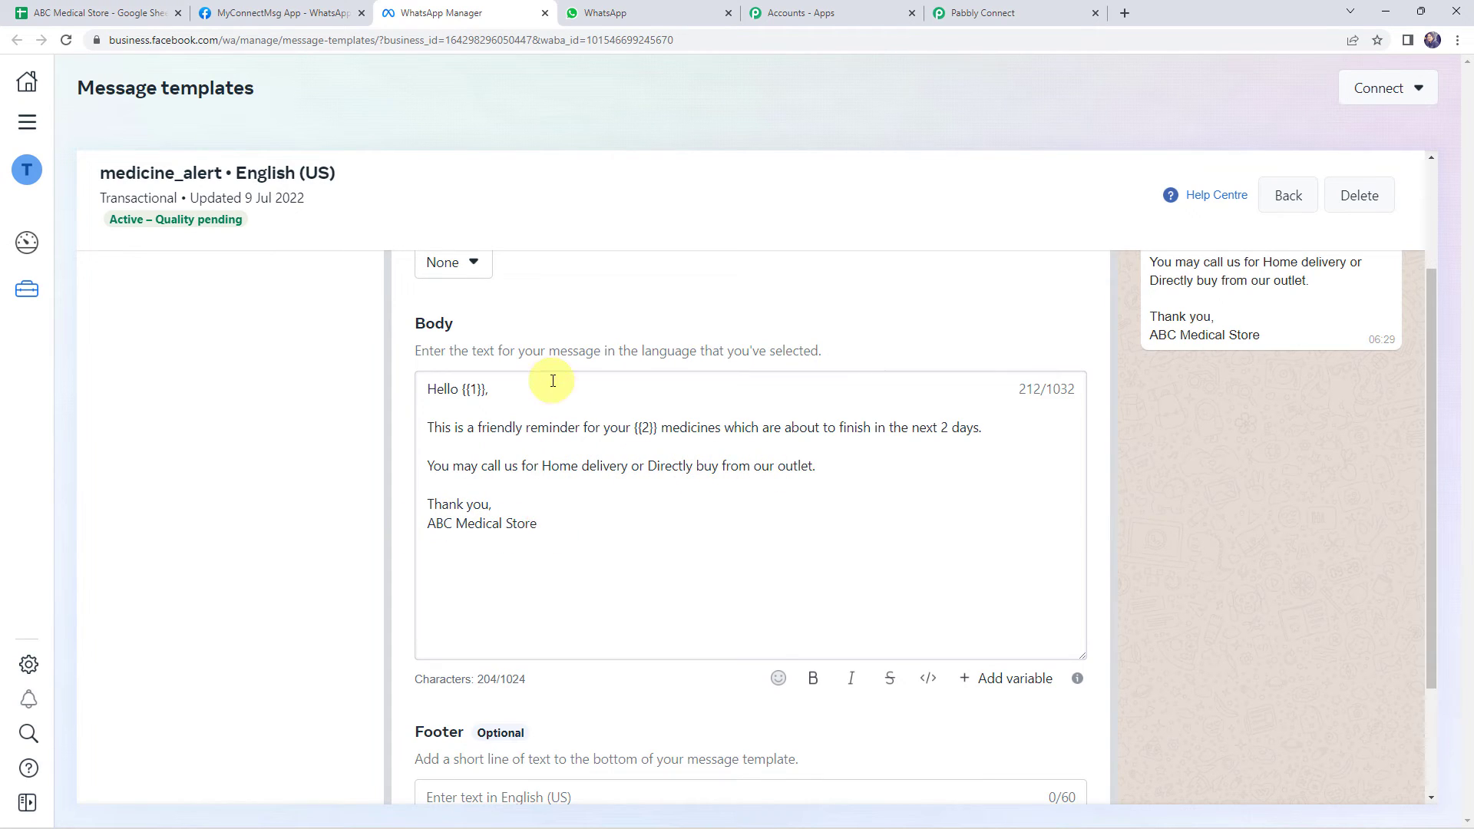
left_click(477, 389)
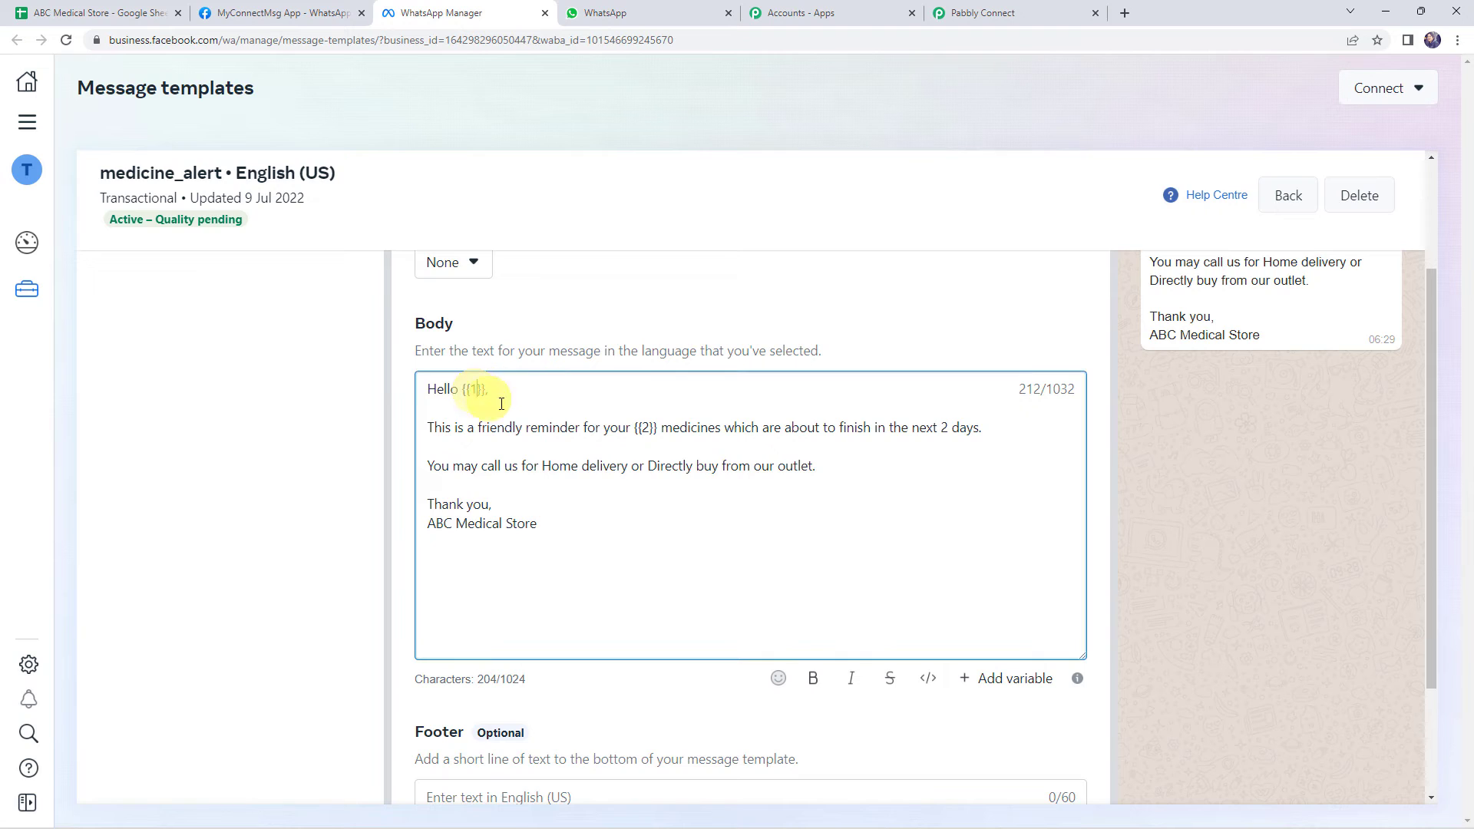
left_click(643, 430)
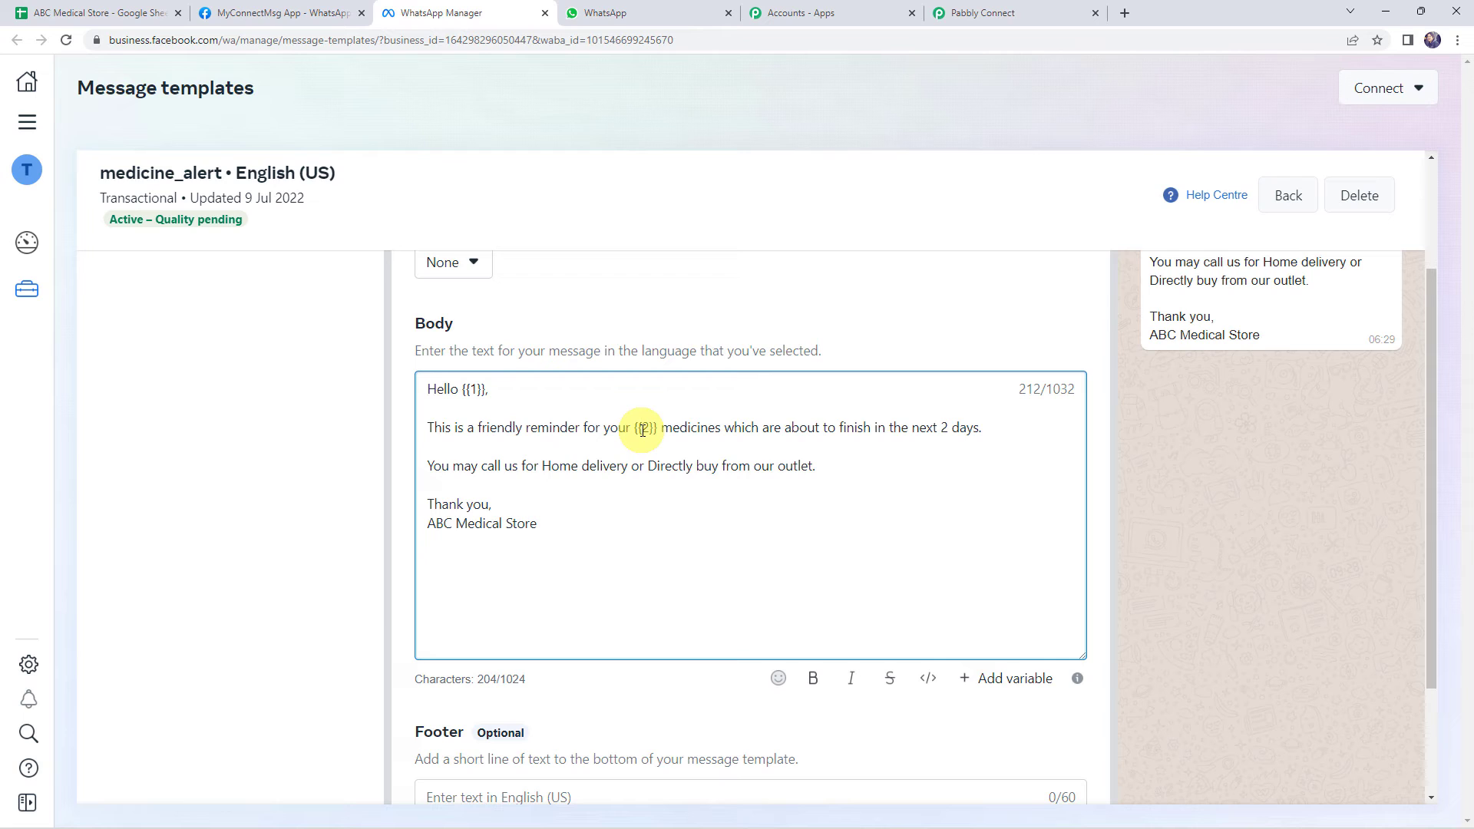
left_click(476, 390)
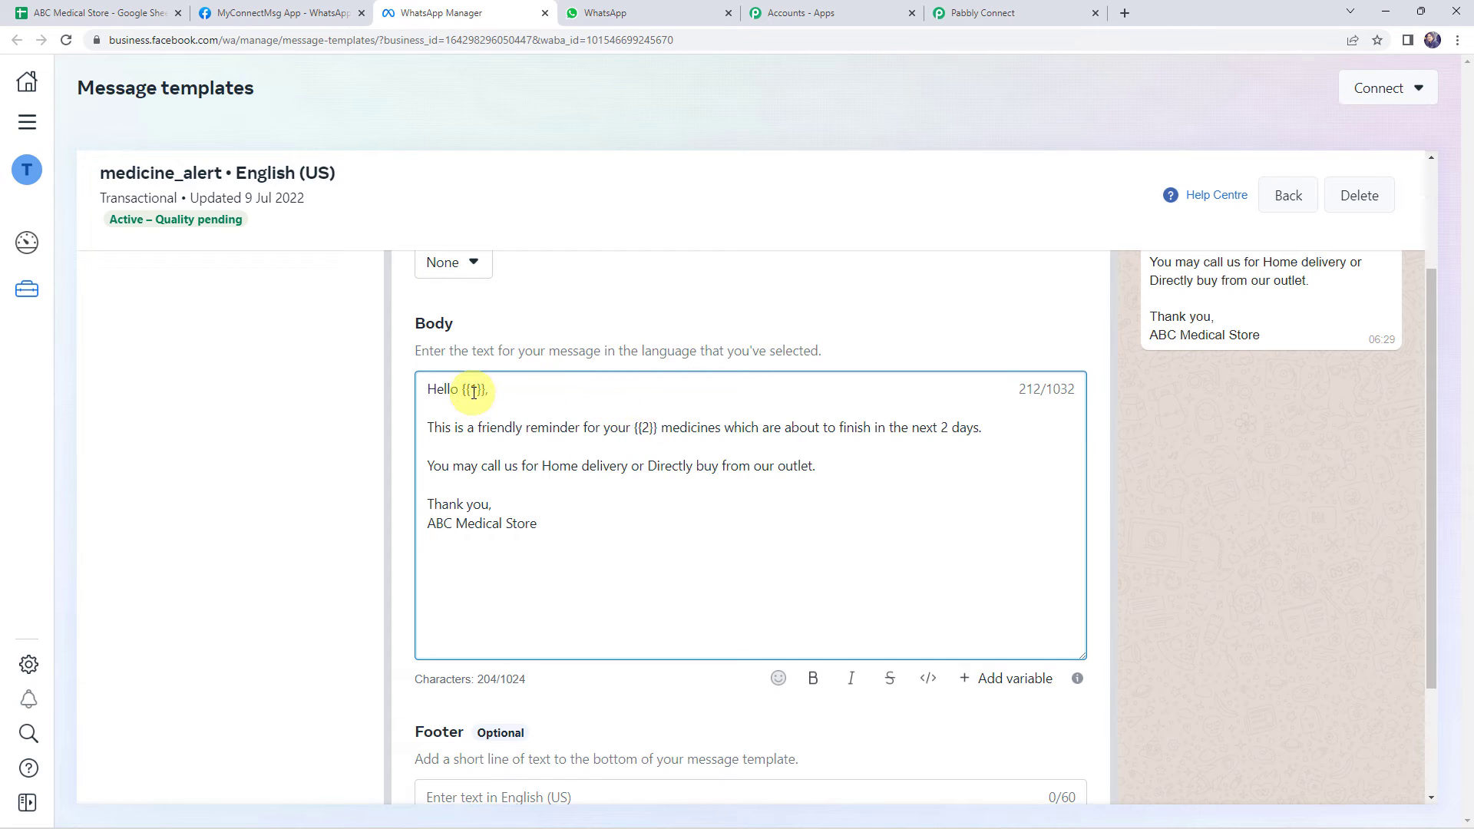
double_click(473, 390)
double_click(647, 429)
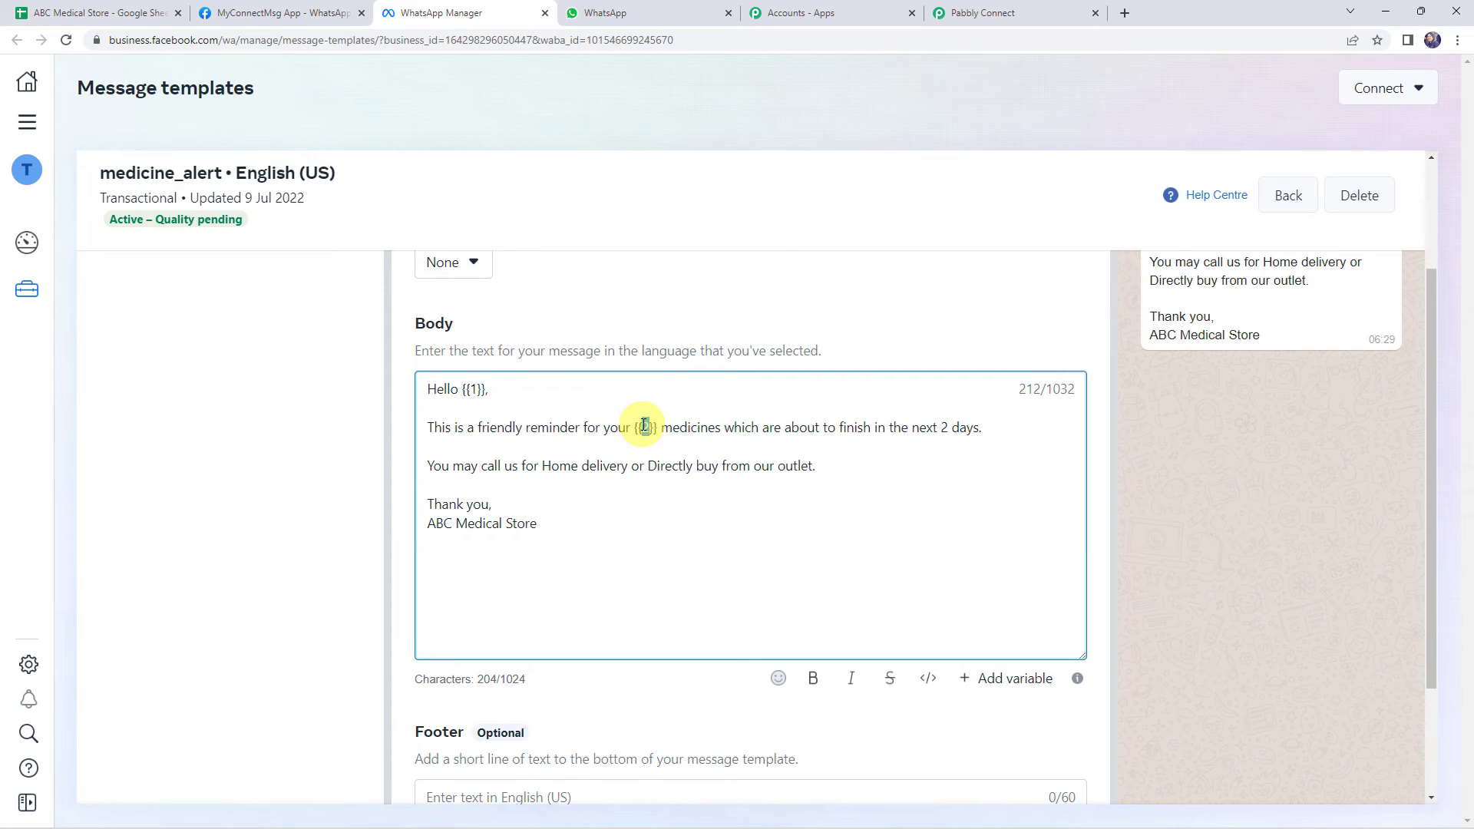
scroll(1289, 470, "up", 3)
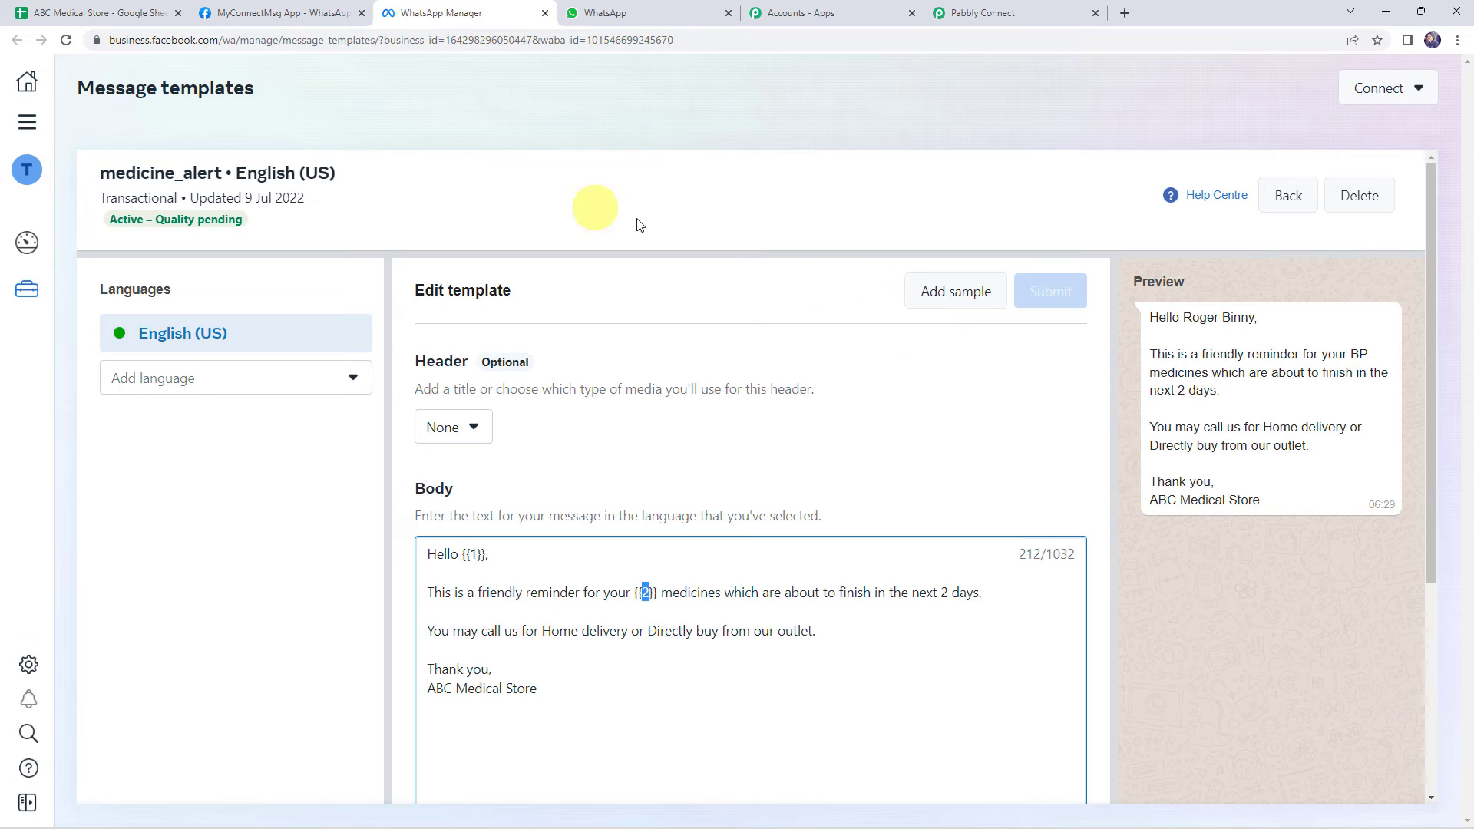
left_click_drag(100, 176, 220, 175)
- Return to Pabbly Connect and set the Send Template Message step's template name to medicine_alert
left_click(1043, 10)
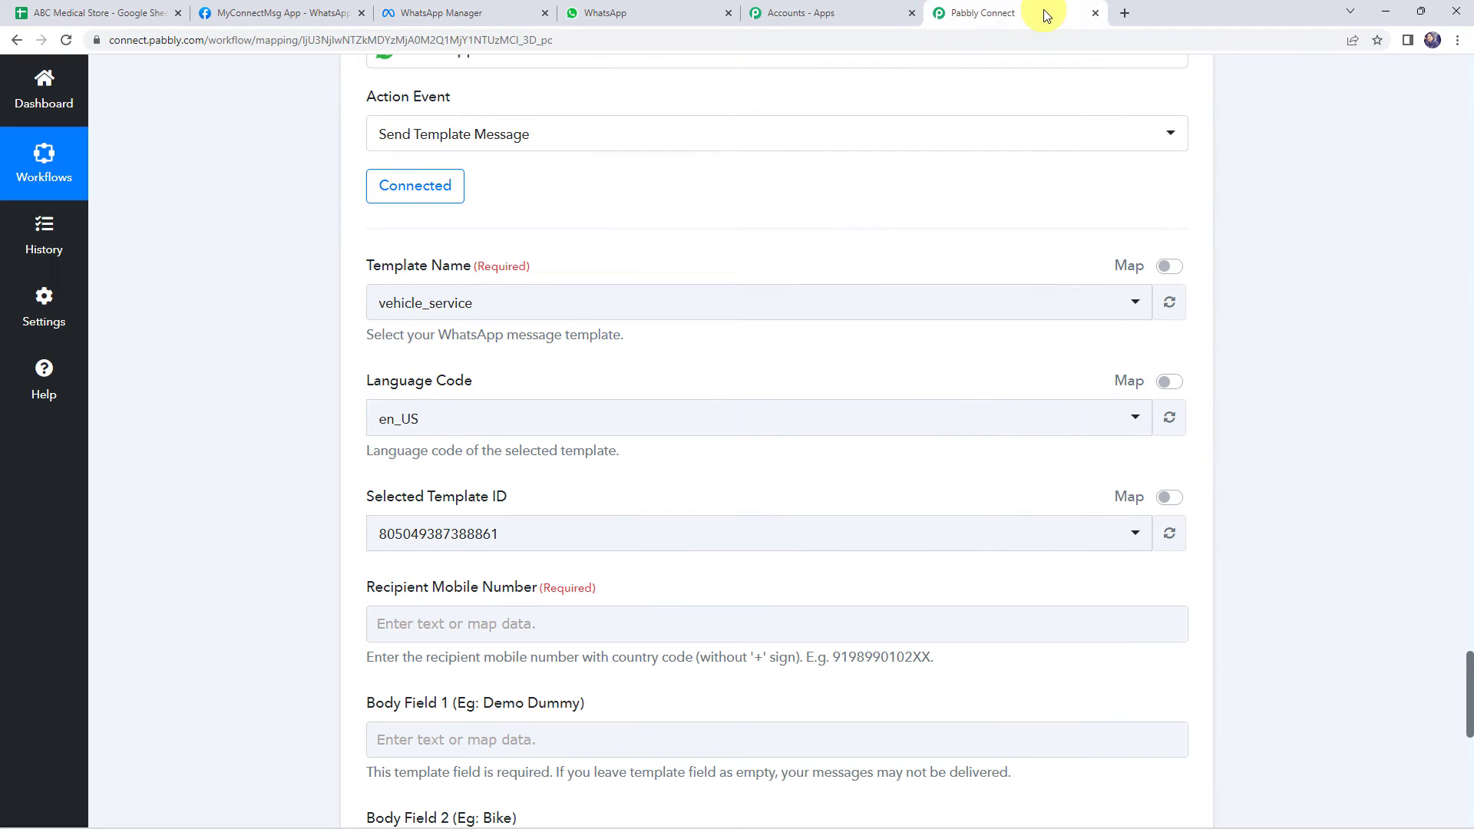
left_click(430, 303)
type("medi")
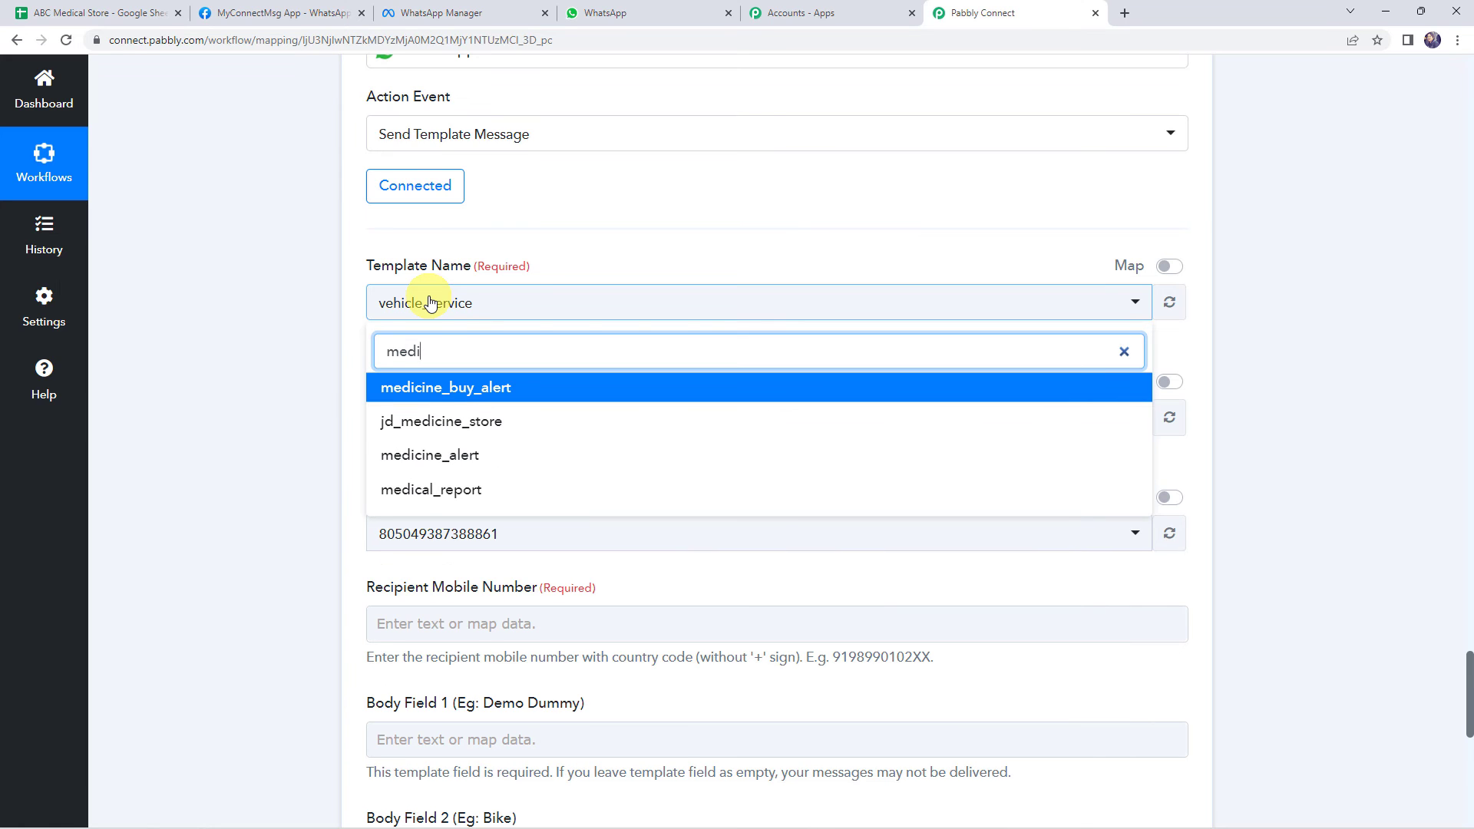
left_click(460, 456)
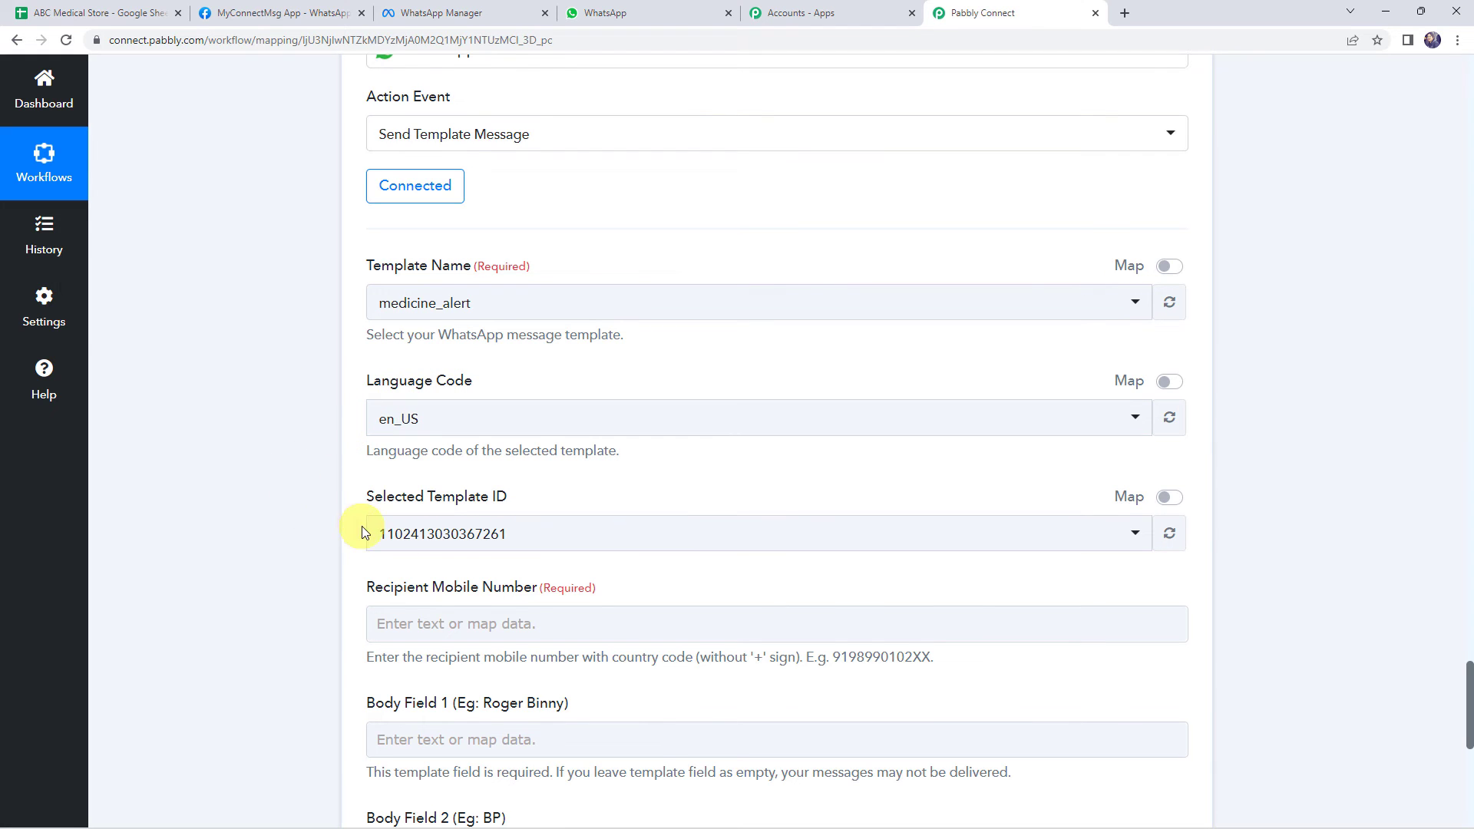
- Check the required recipient number format against the Iterator response, and map Recipient Mobile Number to the Iterator's RowValue Mobile Number
scroll(215, 474, "down", 4)
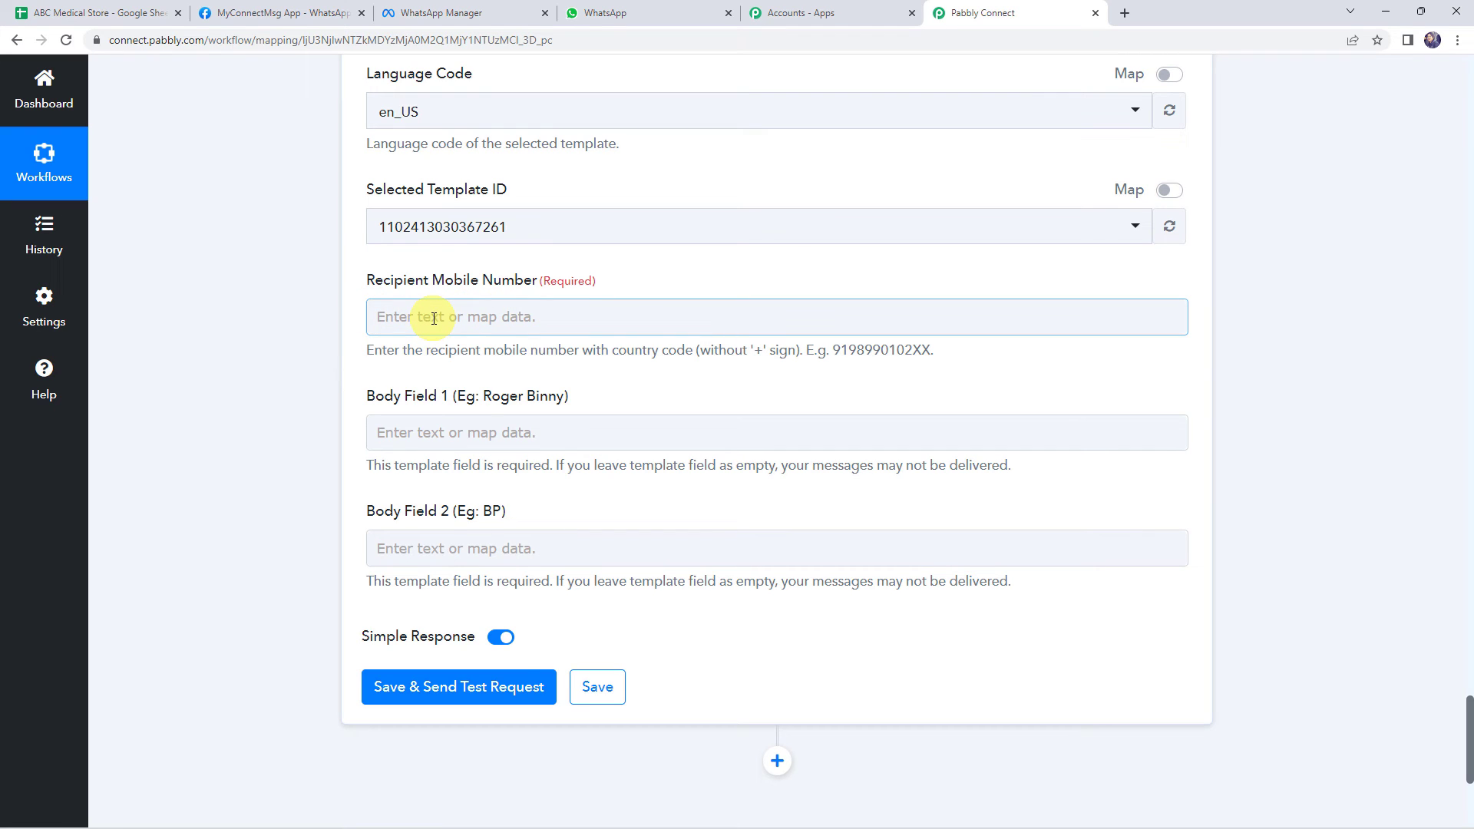
left_click_drag(367, 350, 839, 356)
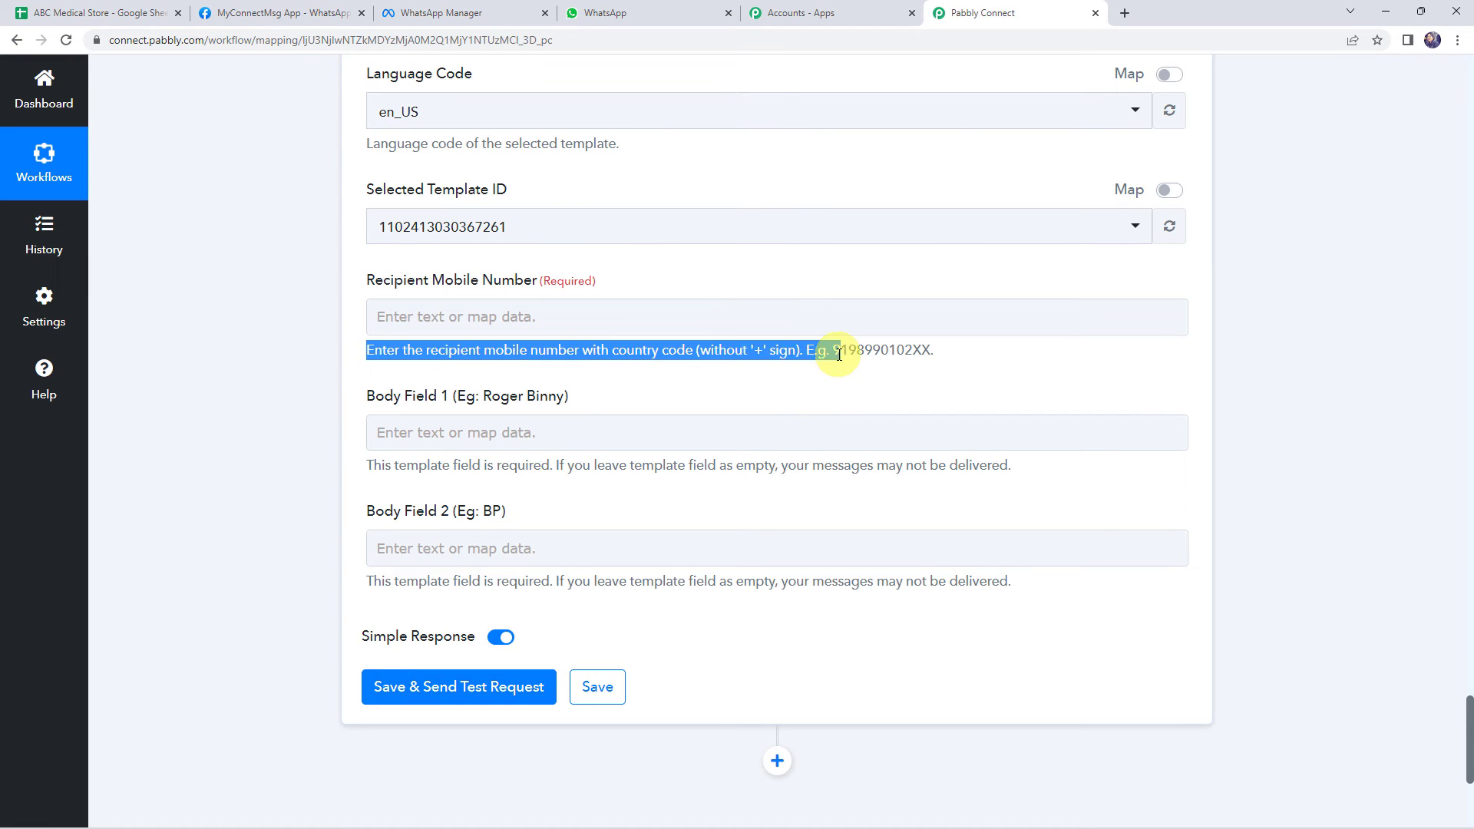
left_click(297, 358)
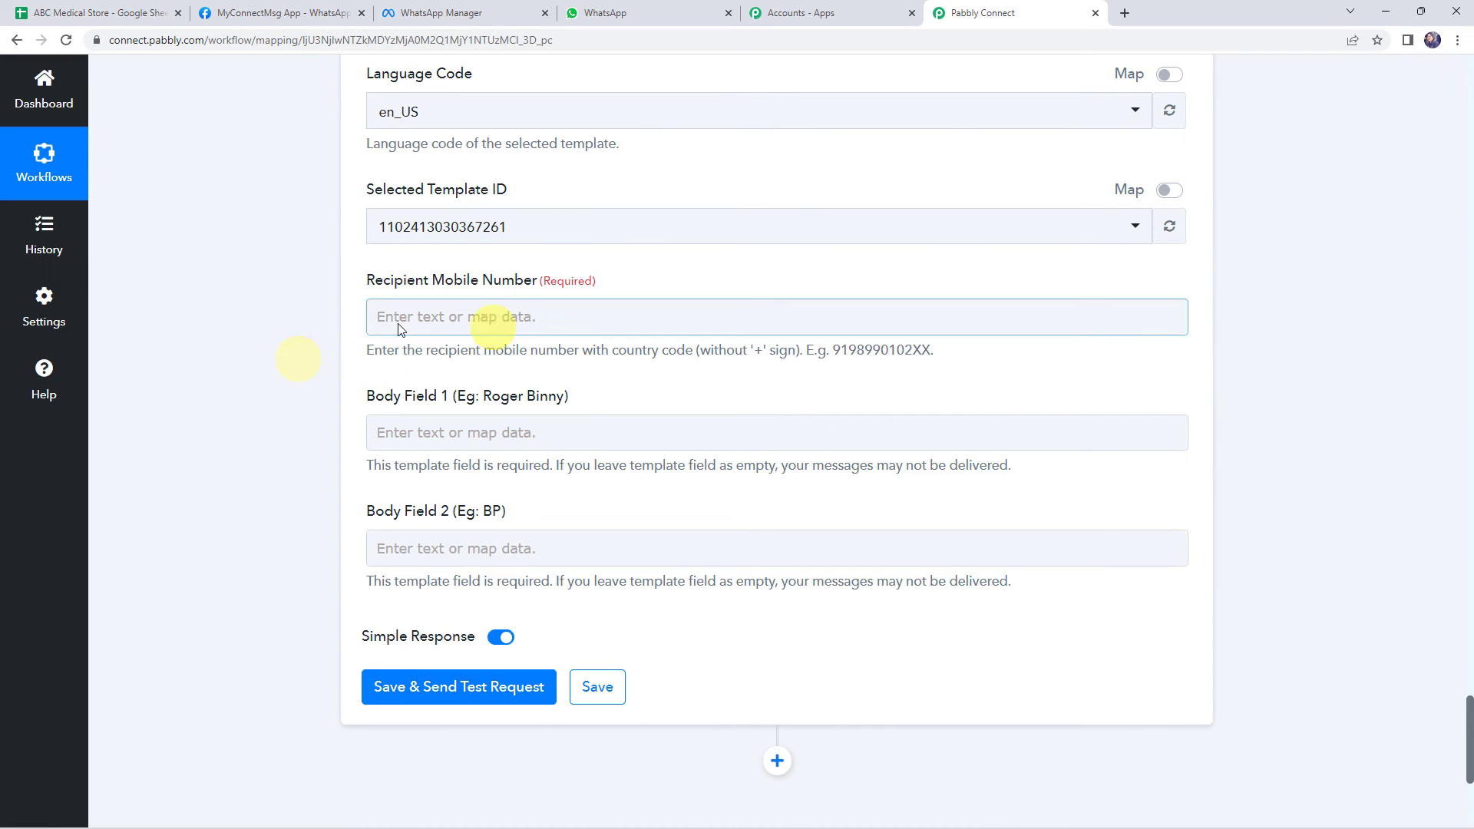
scroll(261, 351, "up", 15)
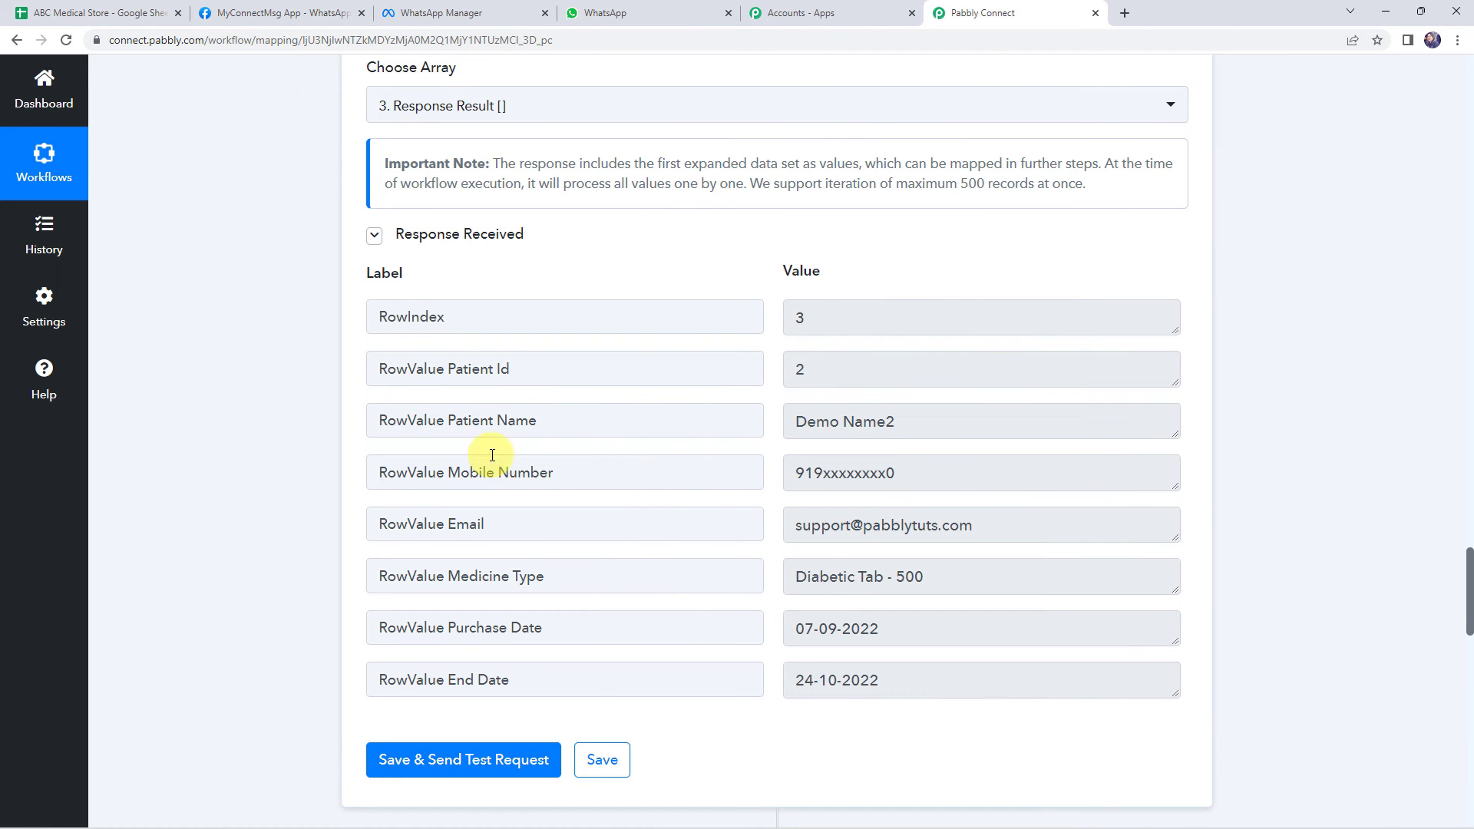
left_click(954, 474)
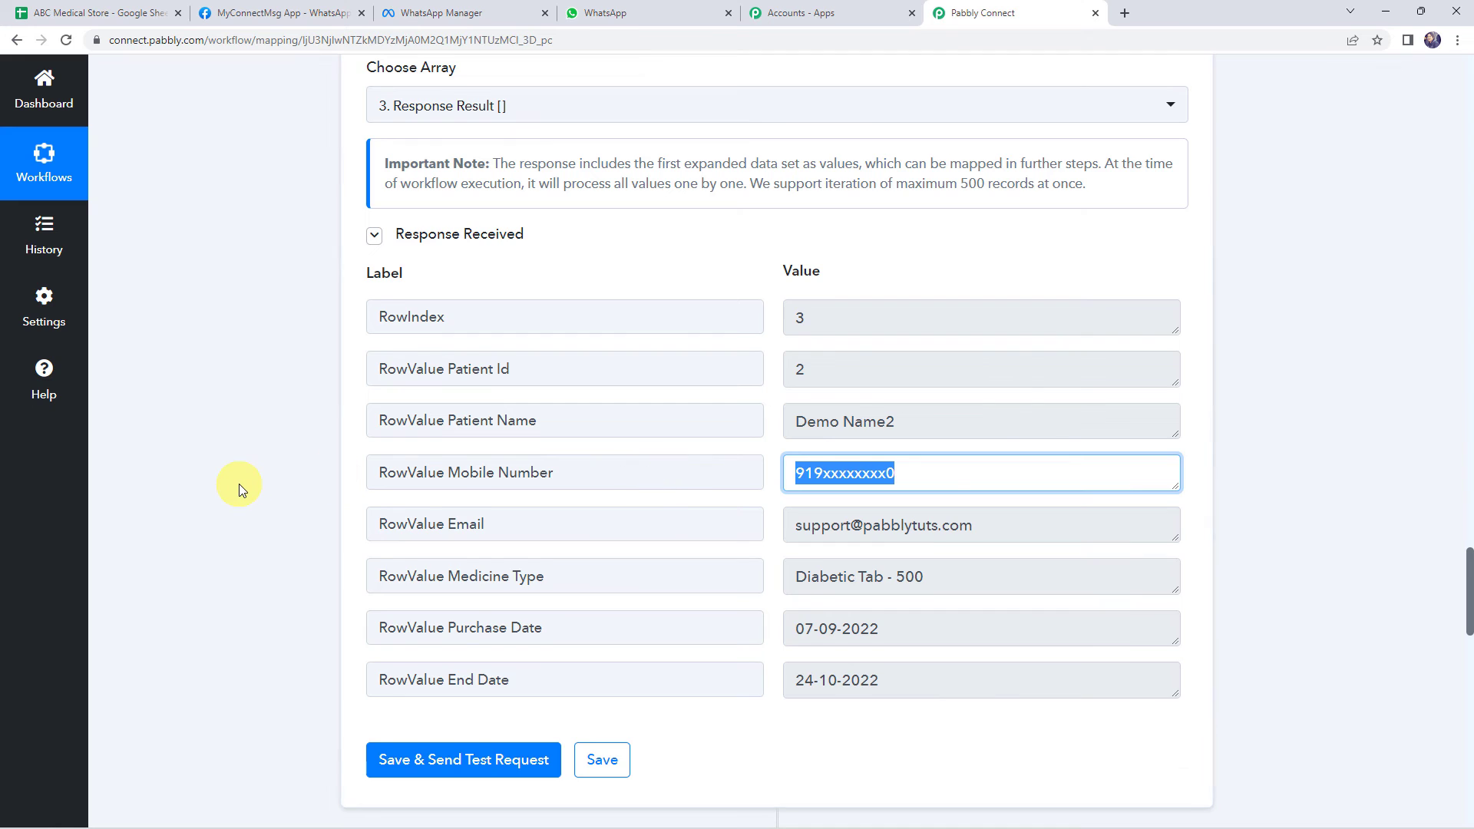
scroll(238, 483, "down", 19)
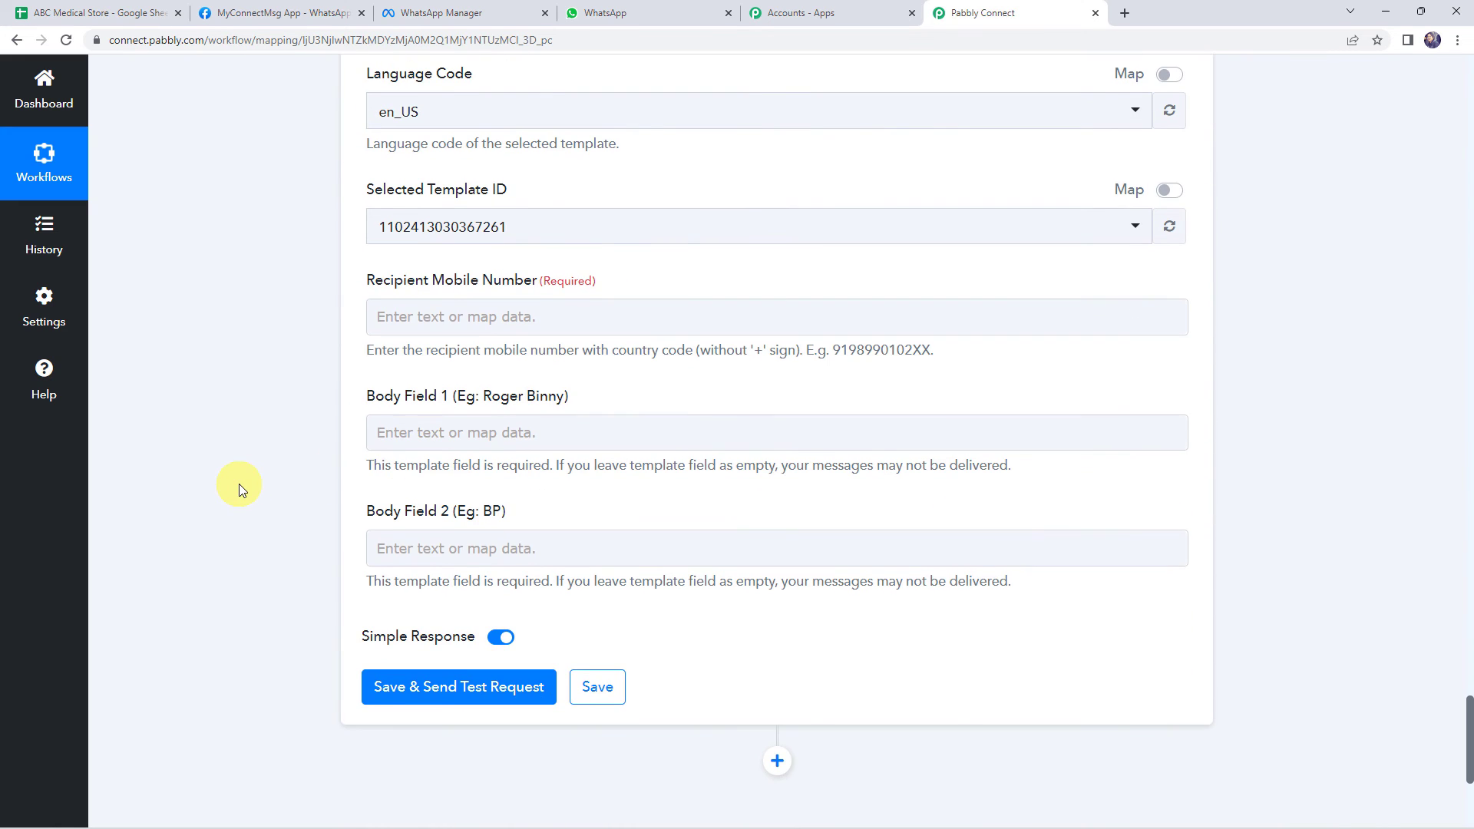
left_click(414, 317)
left_click(471, 620)
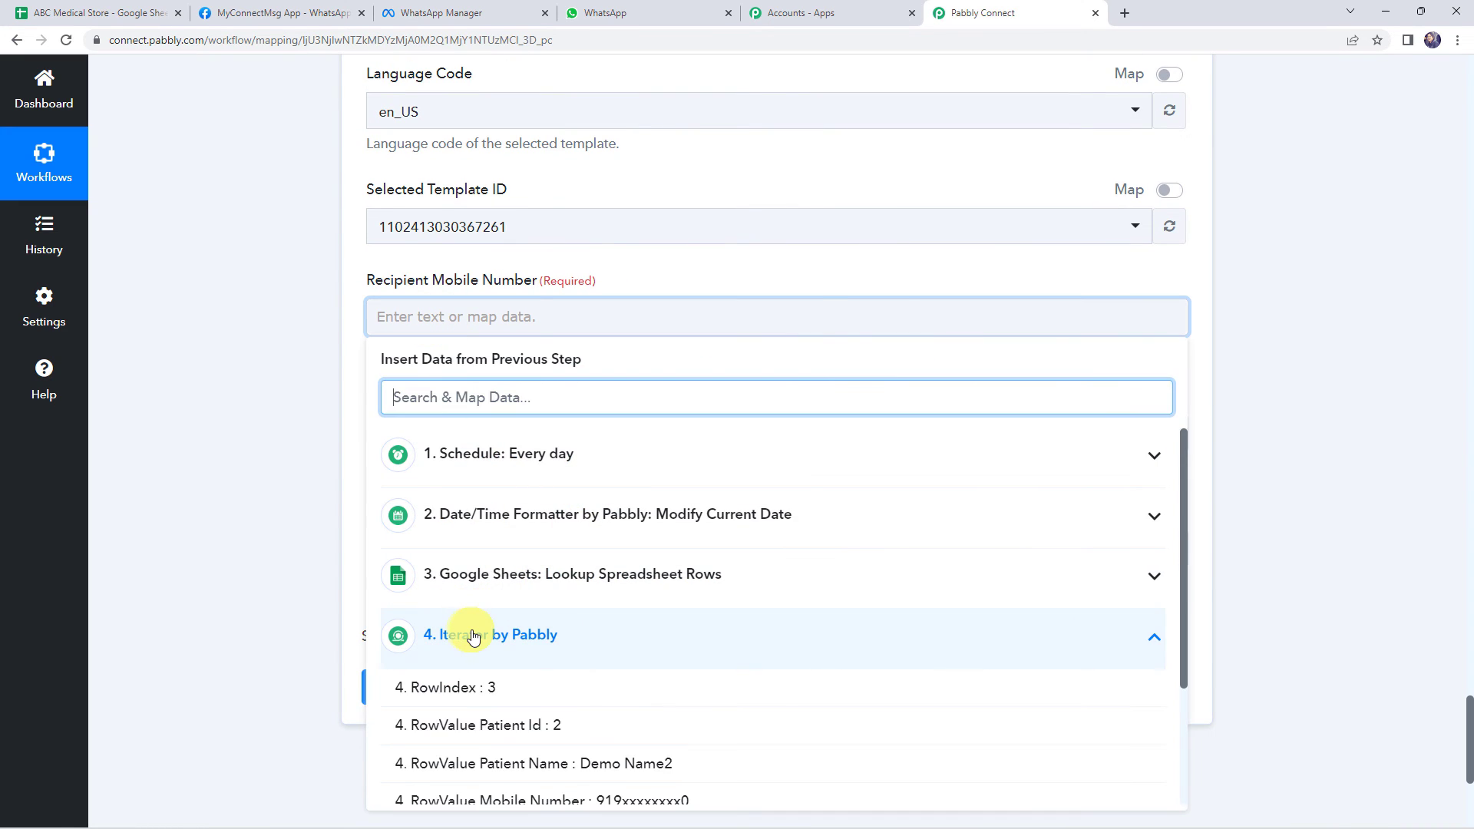
scroll(472, 654, "down", 1)
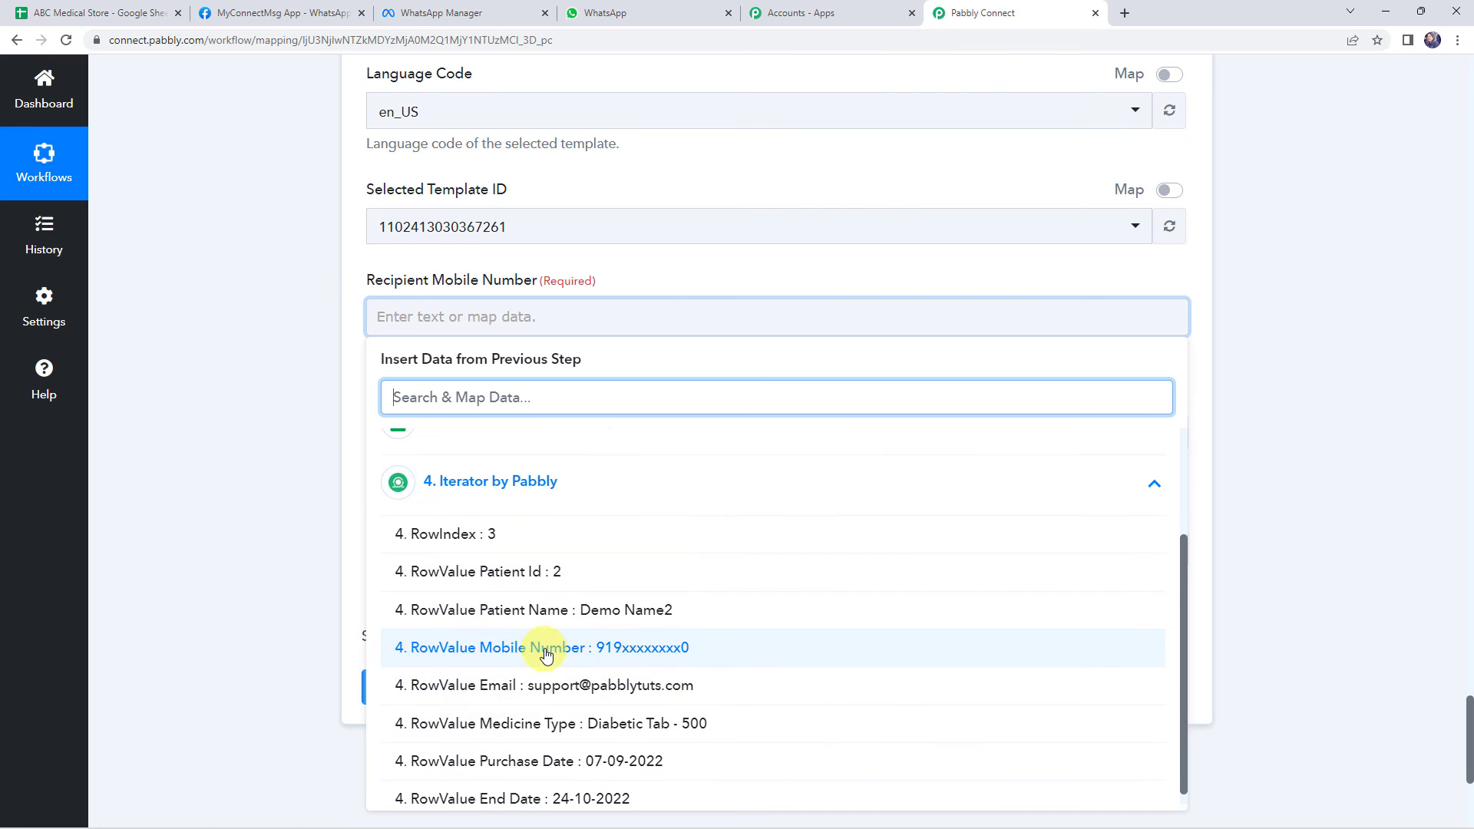
left_click(472, 649)
left_click(273, 355)
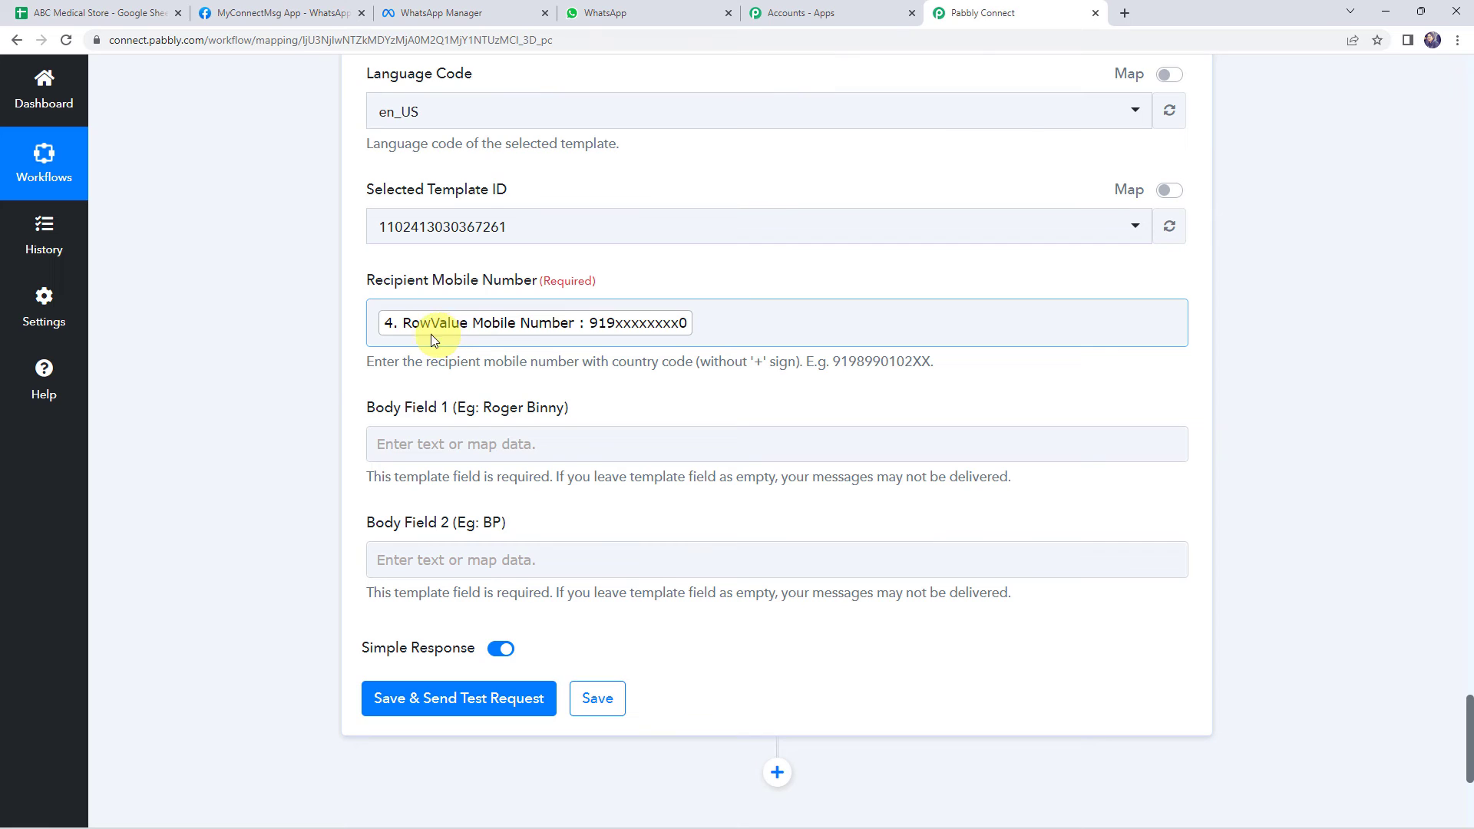
- Map Body Field 1 to RowValue Patient Name from the Iterator by Pabbly step
left_click(394, 443)
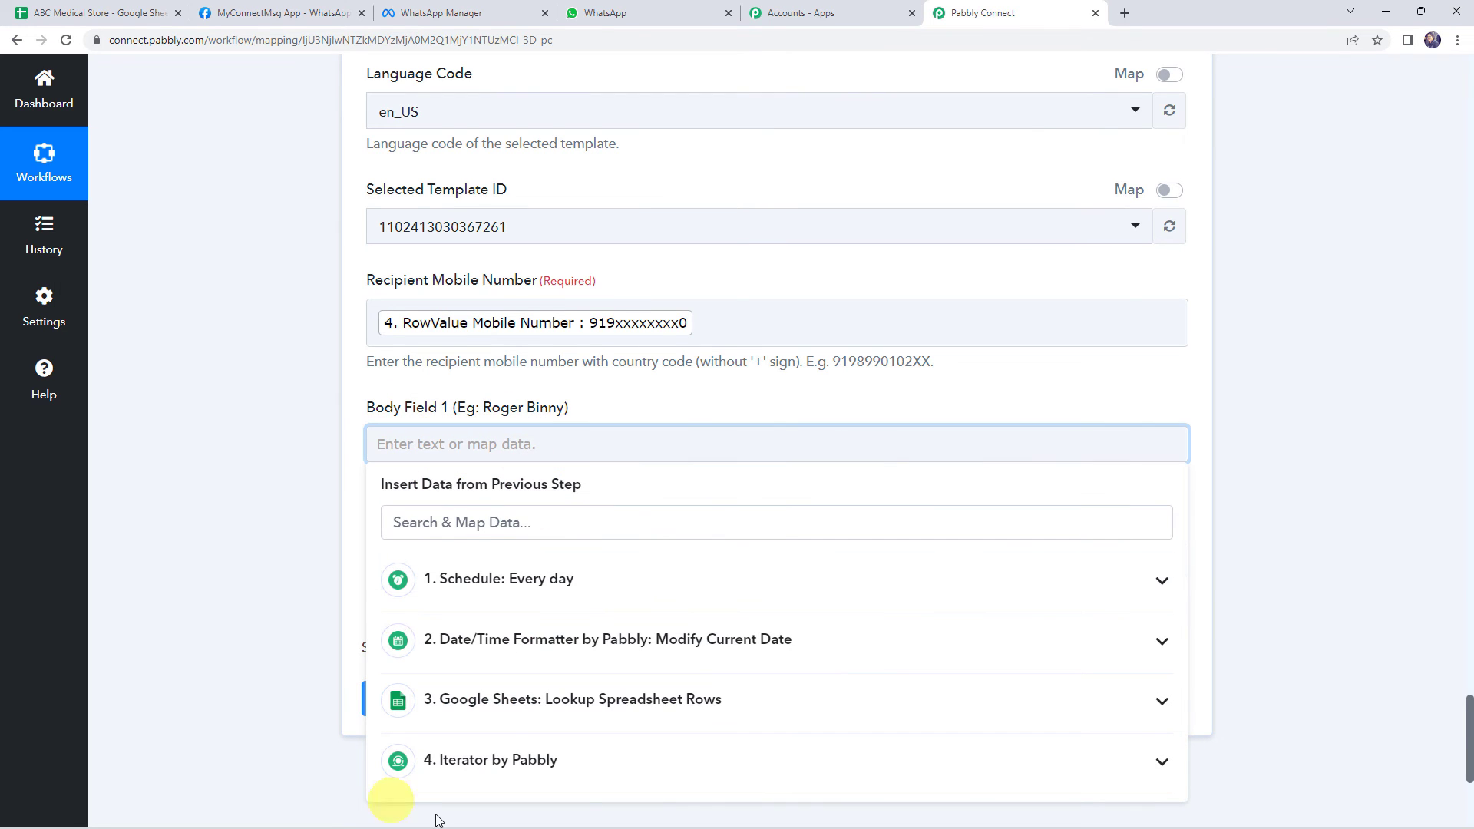
left_click(468, 759)
scroll(274, 582, "down", 2)
scroll(274, 582, "down", 1)
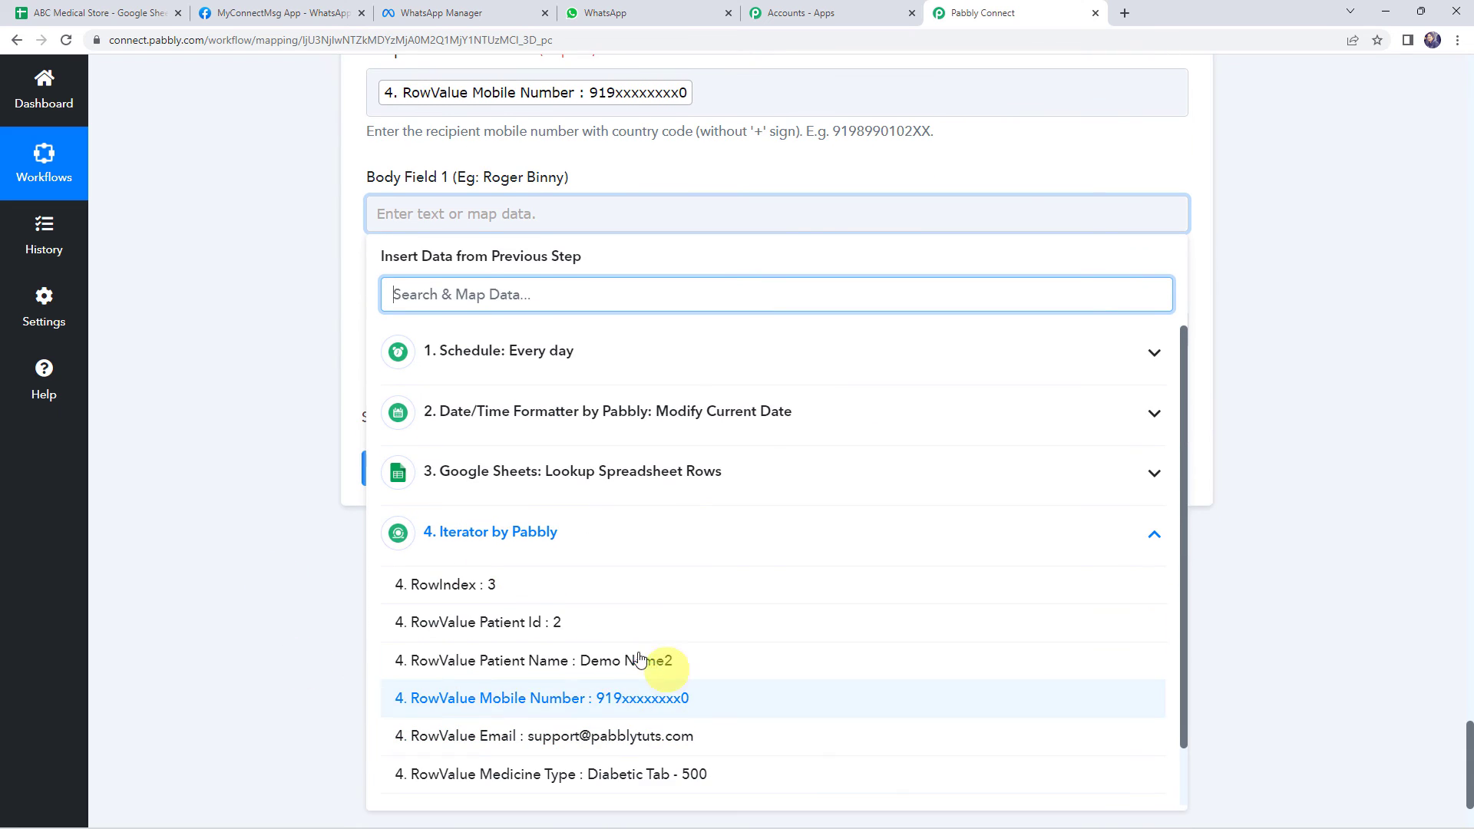
left_click(561, 665)
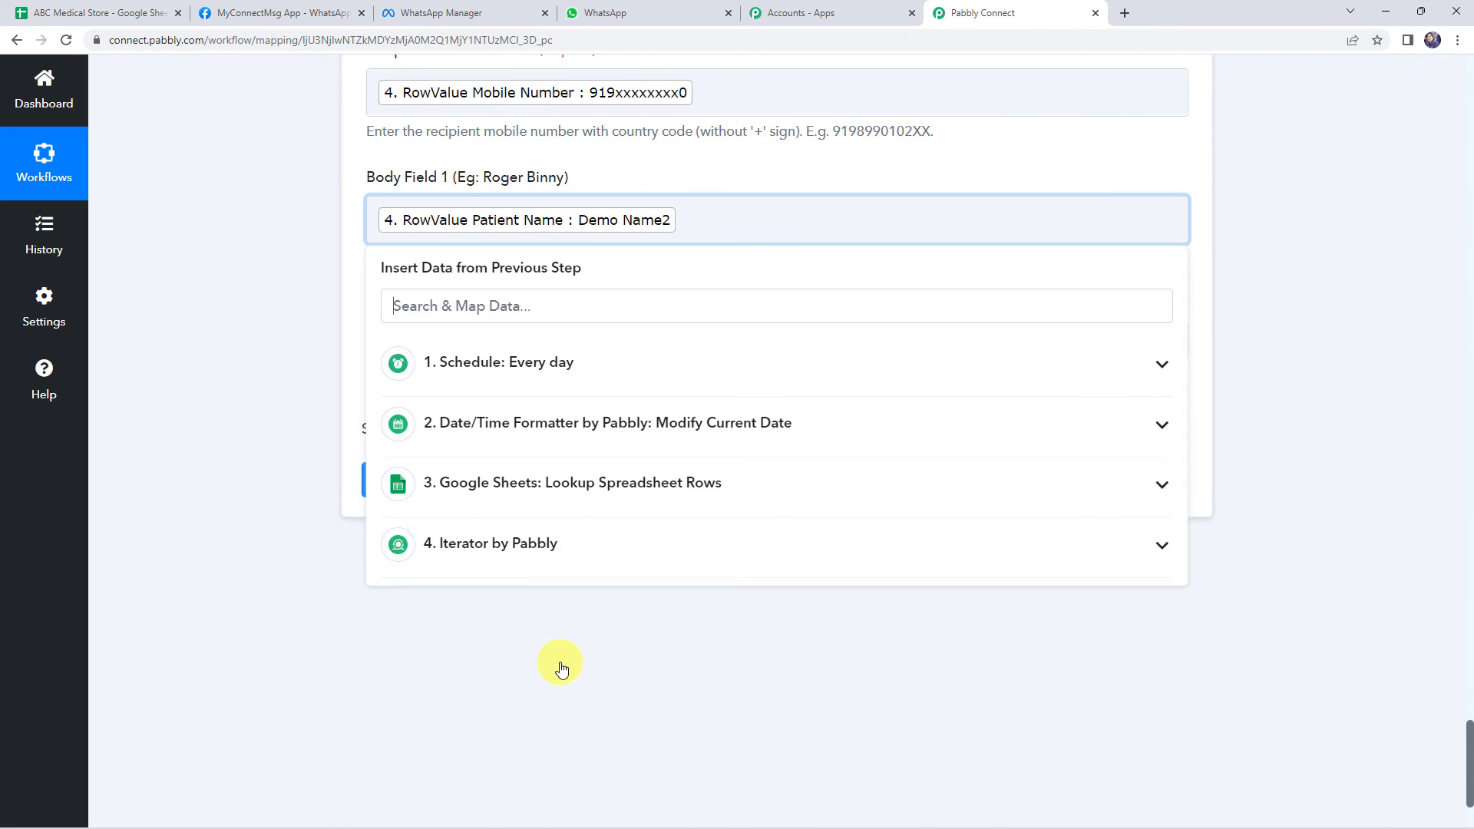
left_click(249, 308)
- Map Body Field 2 to RowValue Medicine Type from the Iterator by Pabbly step
left_click(381, 342)
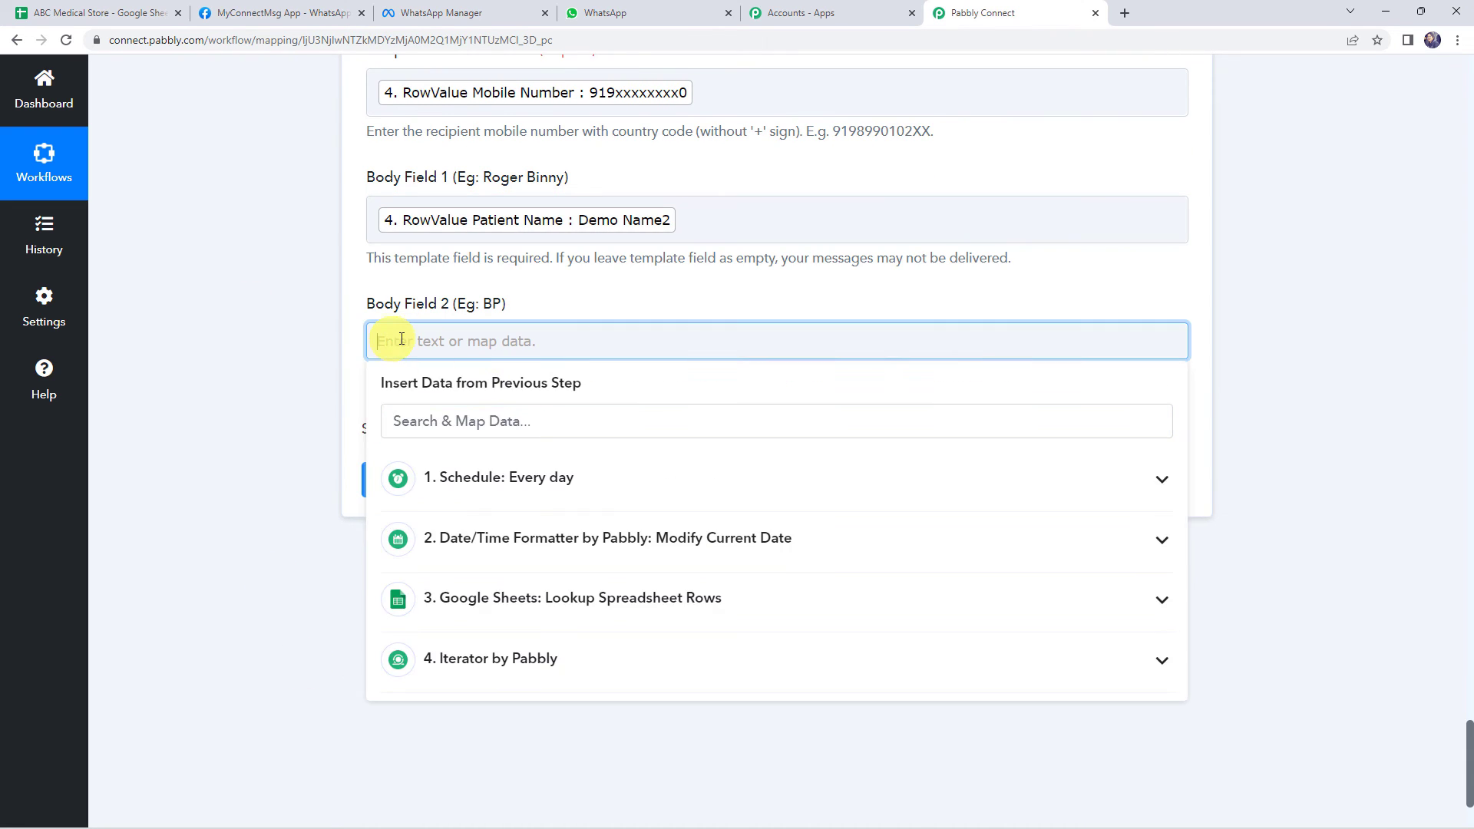
left_click(488, 658)
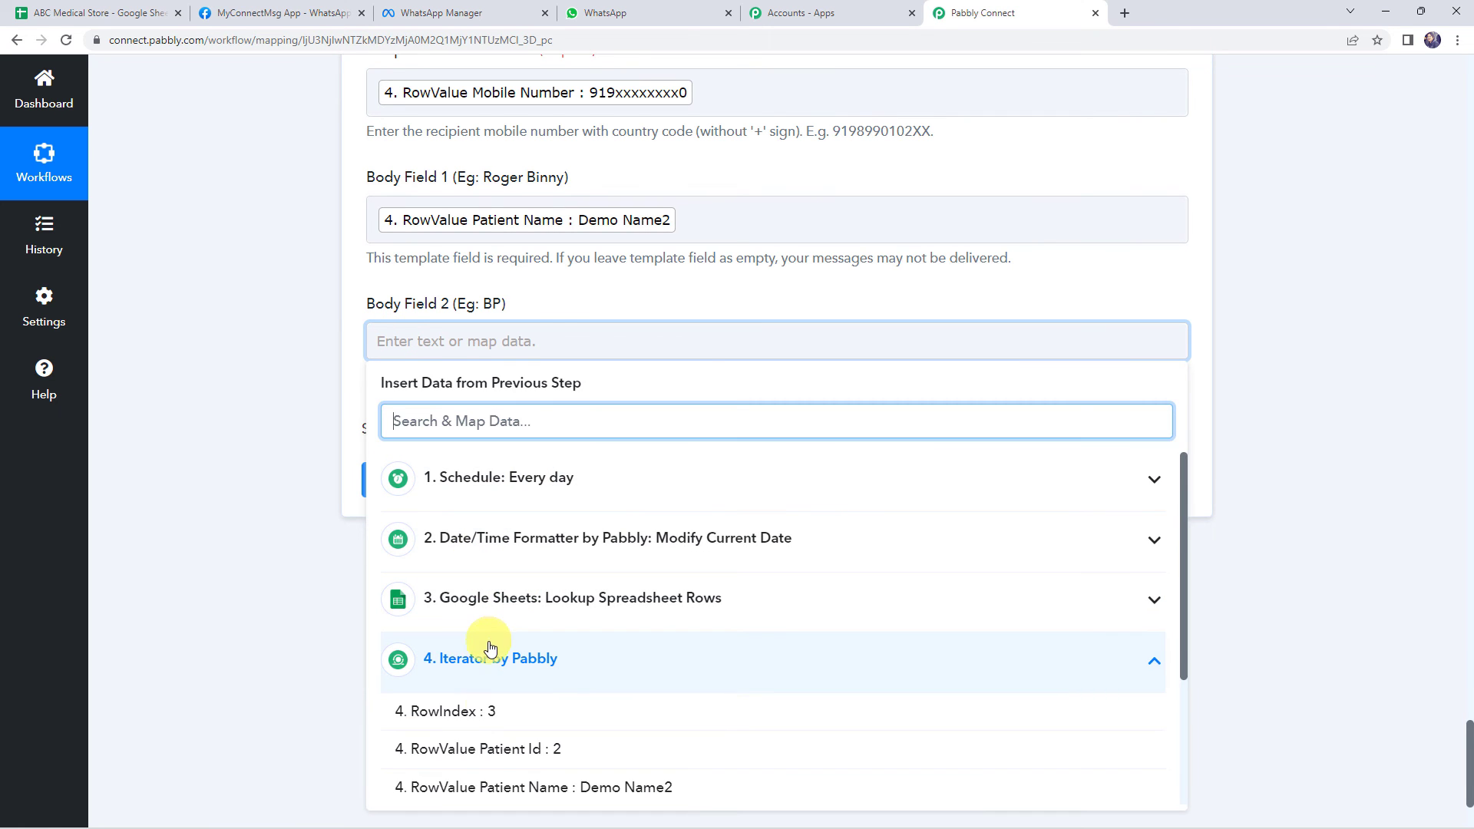
scroll(515, 730, "down", 3)
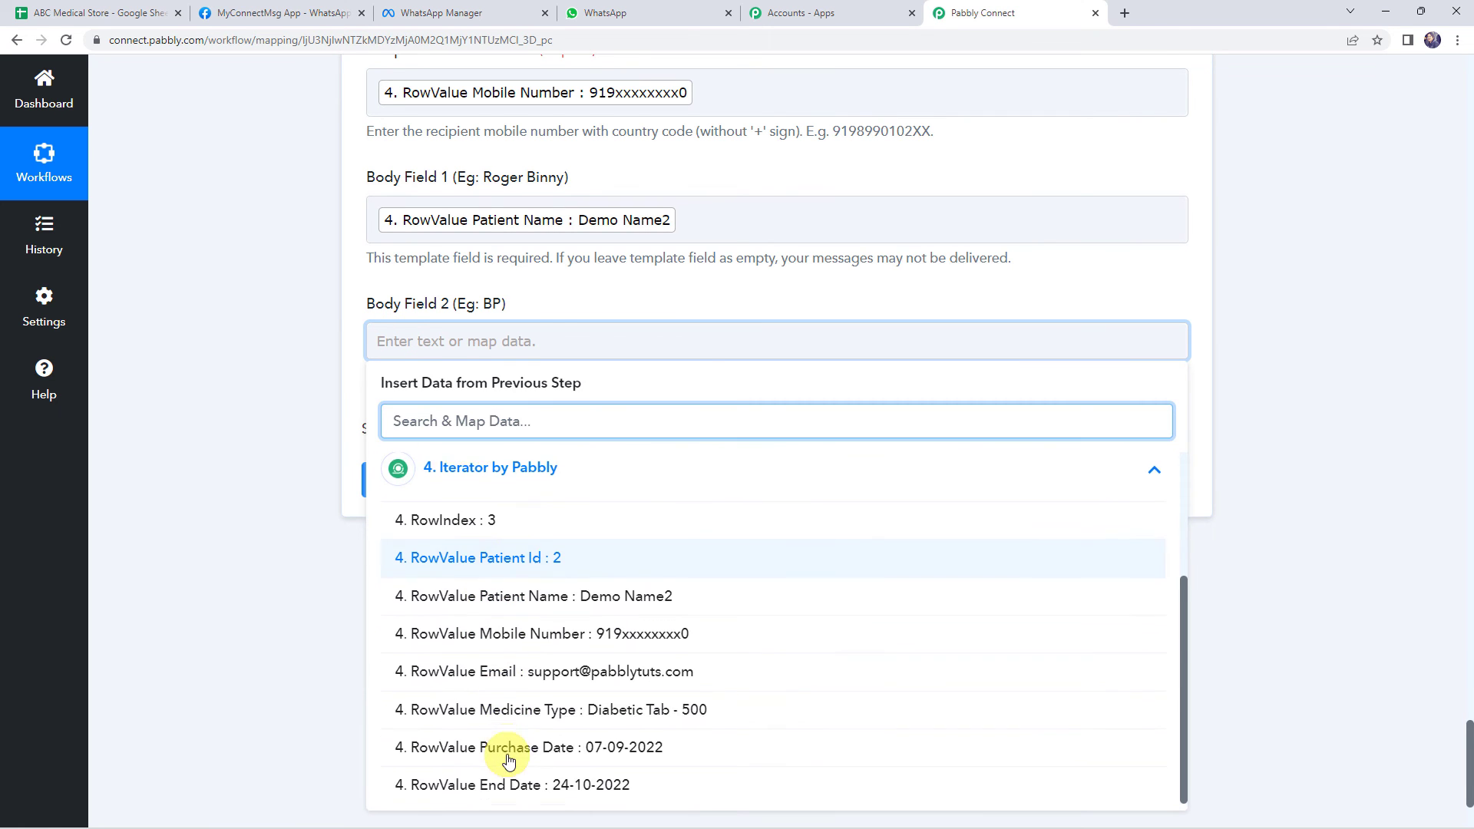
left_click(577, 708)
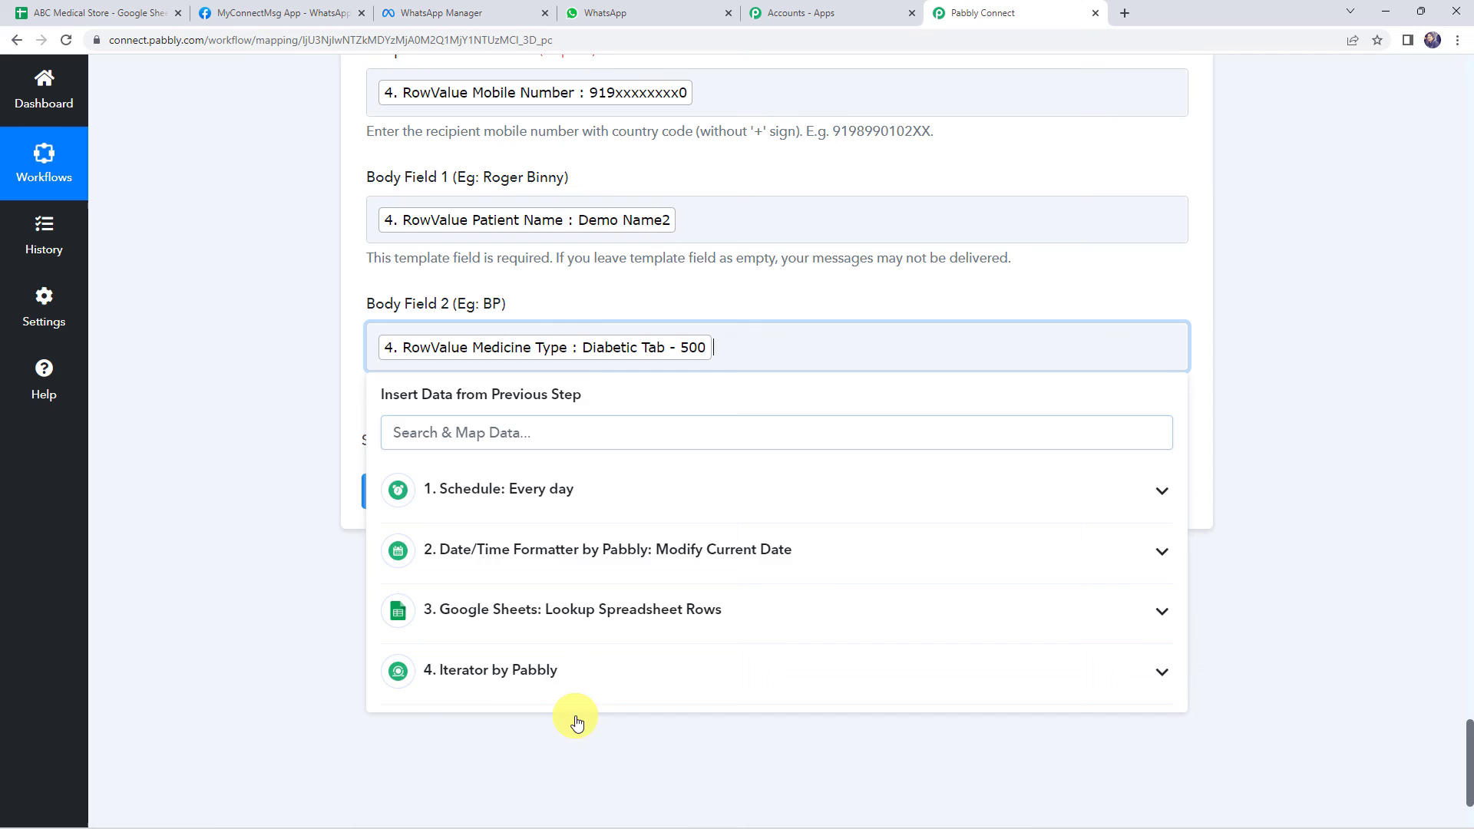
left_click(206, 338)
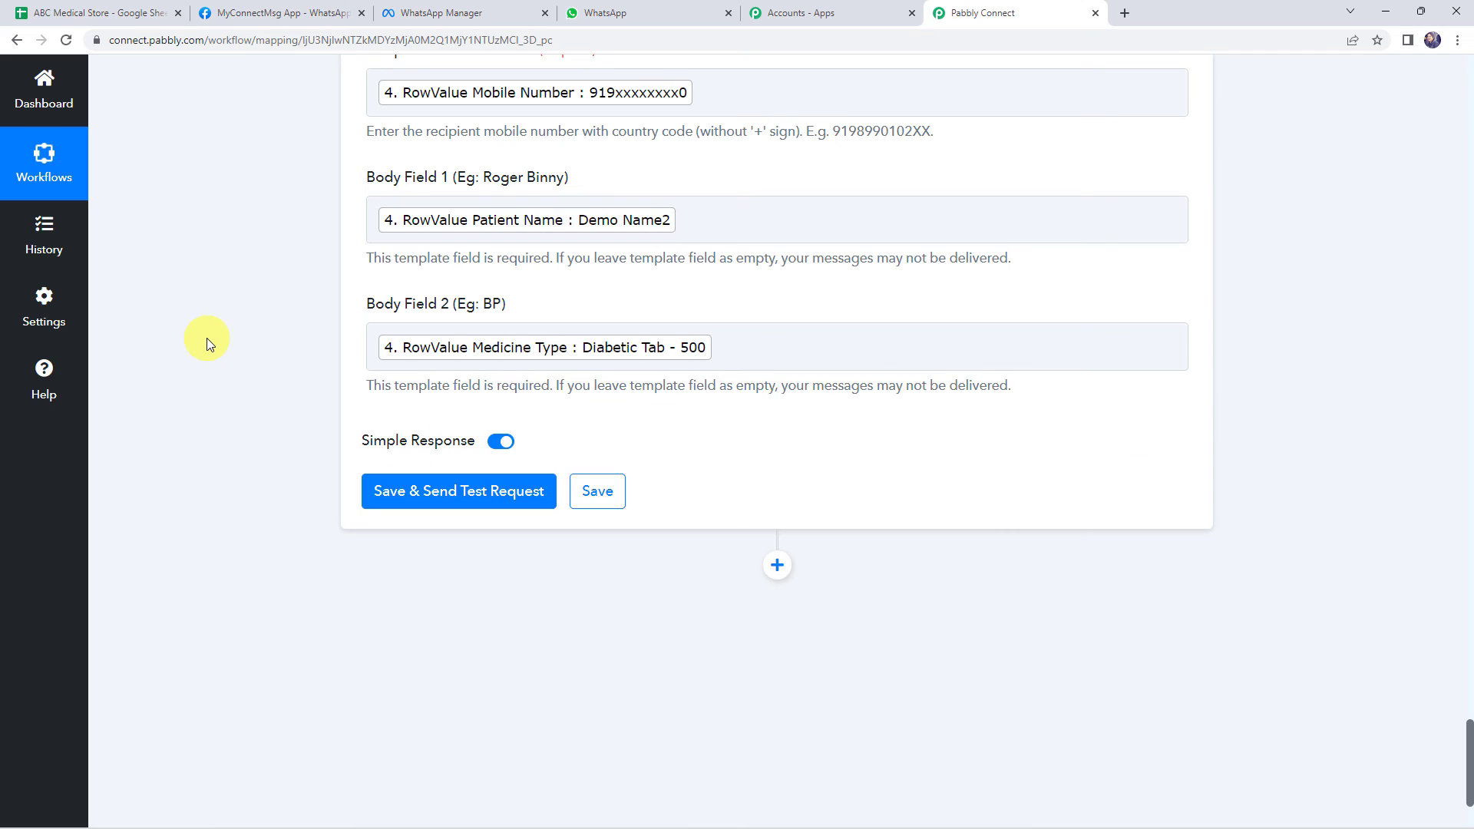
- Save the WhatsApp step with a test request, and check the reminder message and its patient name in the WhatsApp chat
left_click(452, 499)
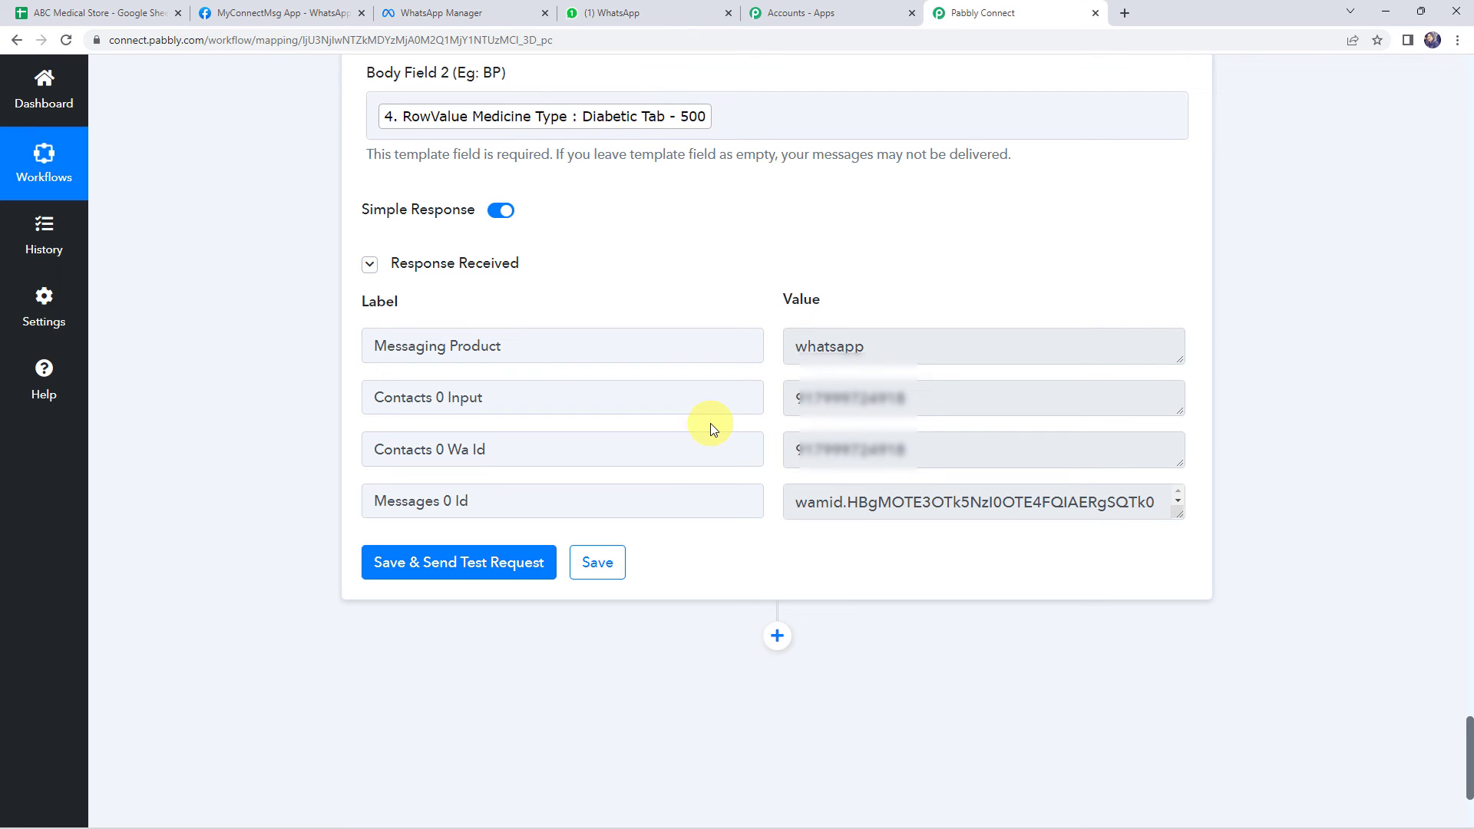
left_click(607, 11)
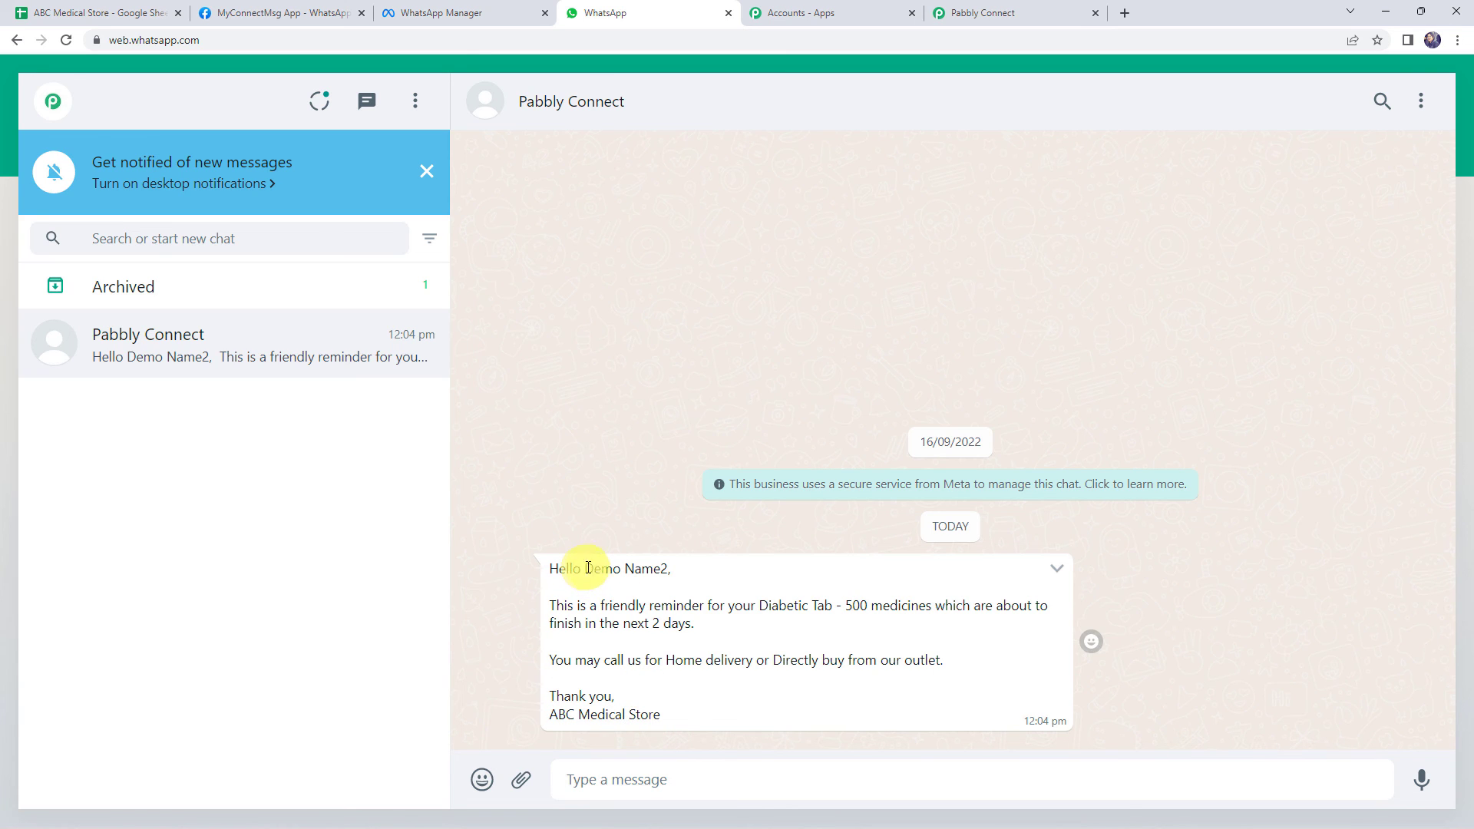
left_click_drag(588, 568, 672, 567)
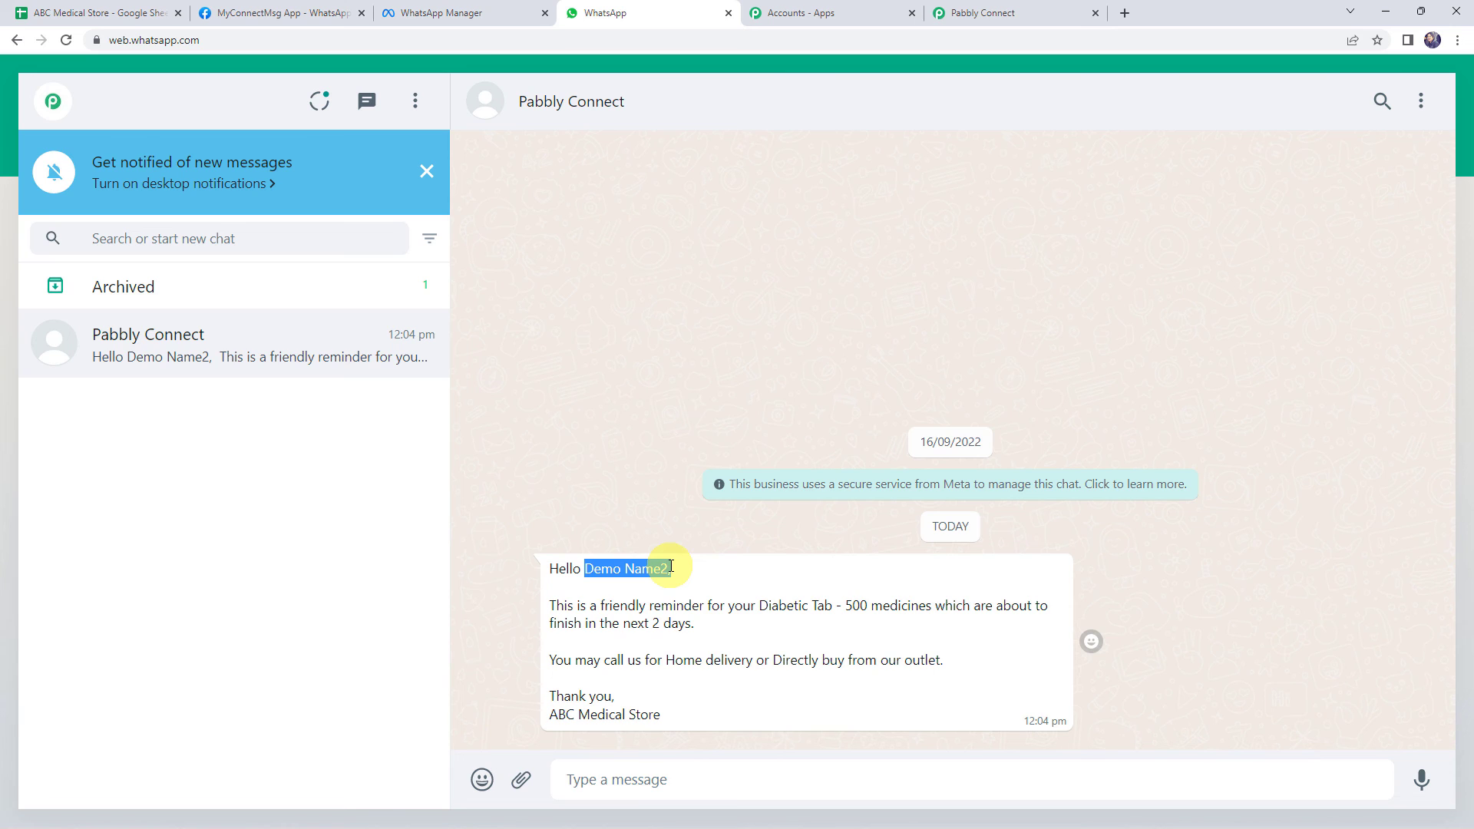
- Check the medicine name in the reminder message received in the WhatsApp chat
left_click_drag(759, 605, 876, 605)
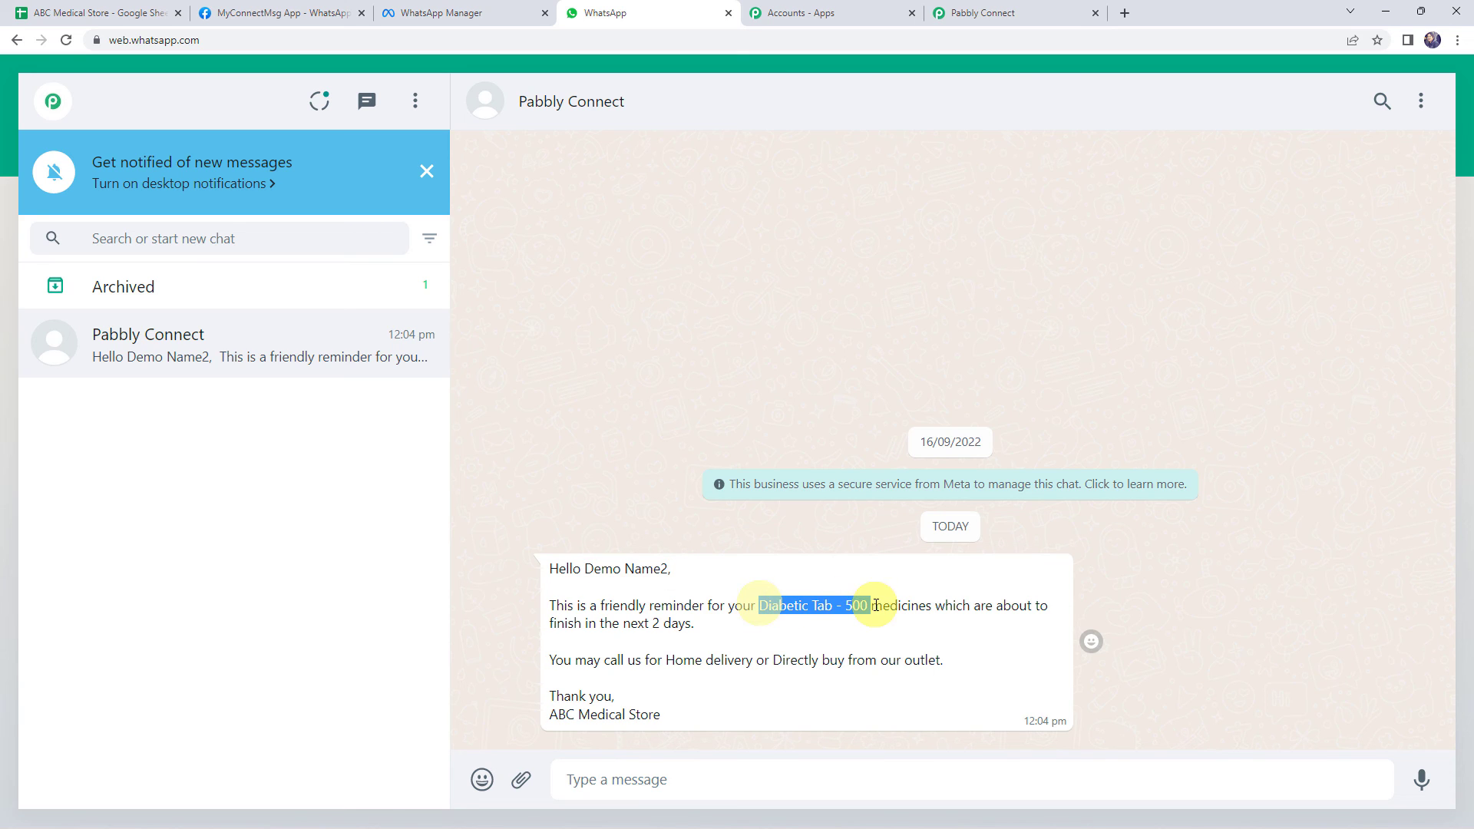
left_click(816, 565)
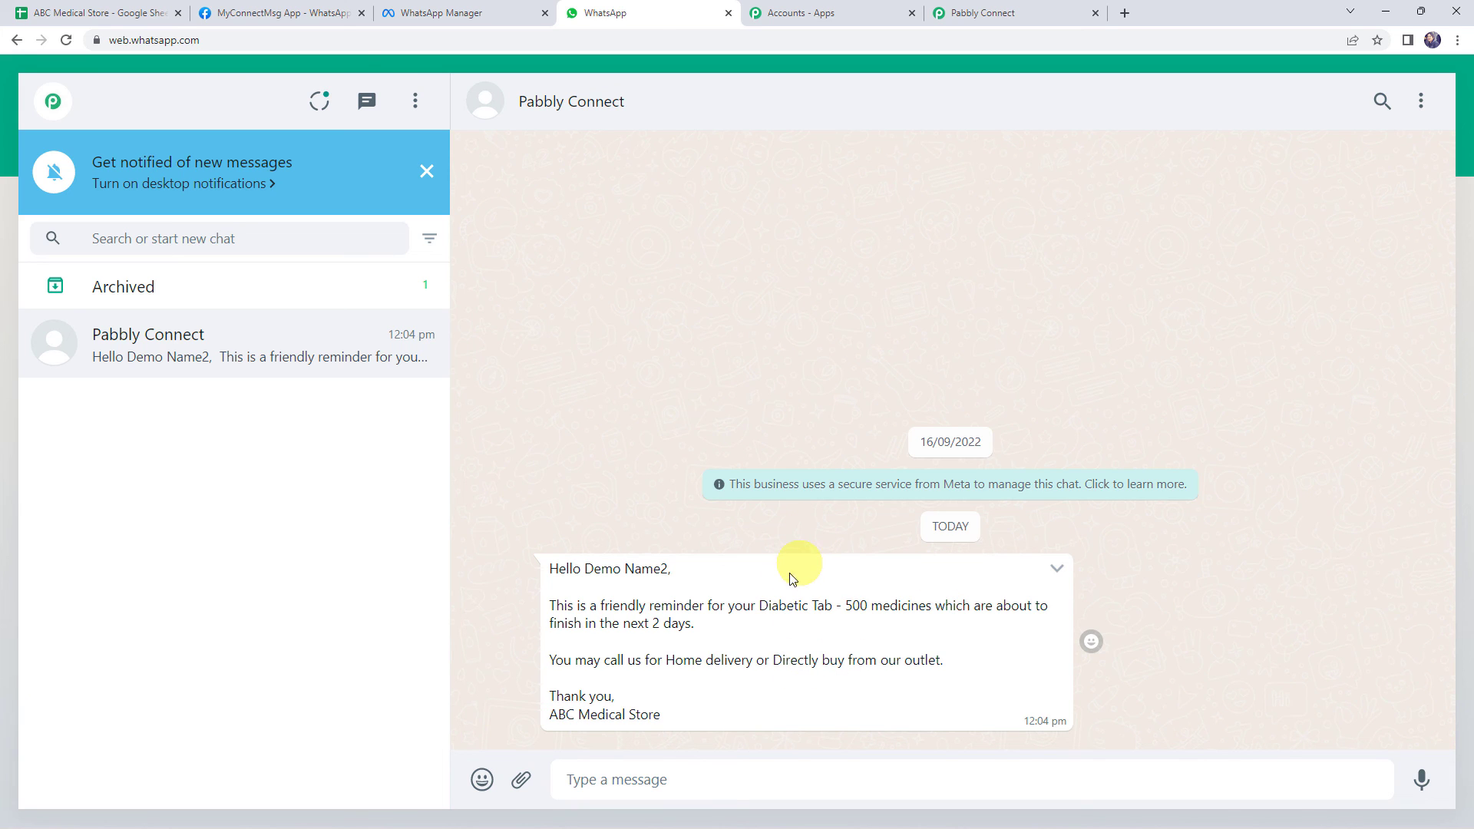
- Switch back to the Pabbly Connect workflow and collapse all its expanded steps, from the WhatsApp Cloud API action up to the Schedule trigger
left_click(1022, 13)
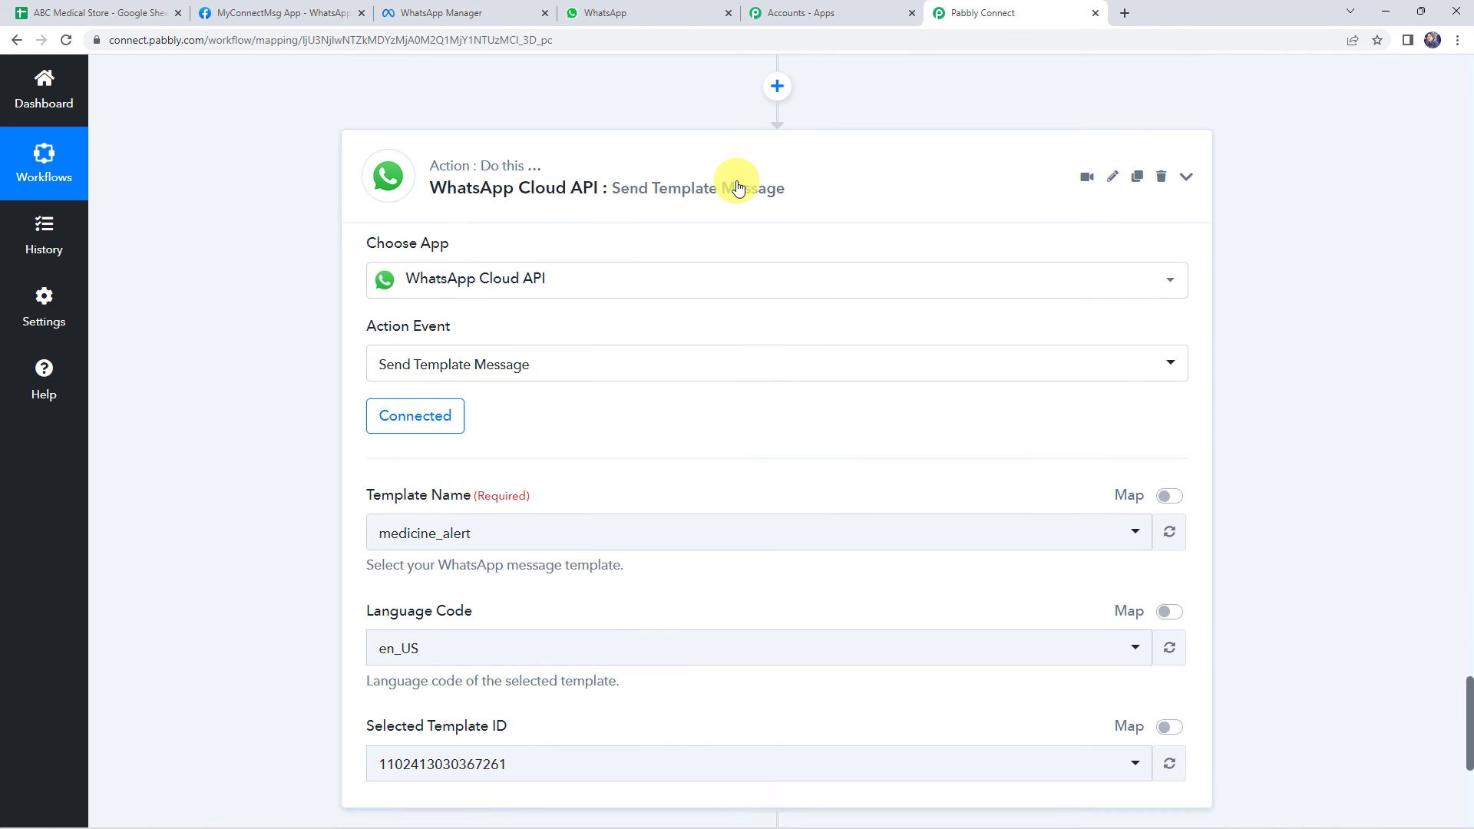
left_click(736, 188)
scroll(735, 181, "up", 15)
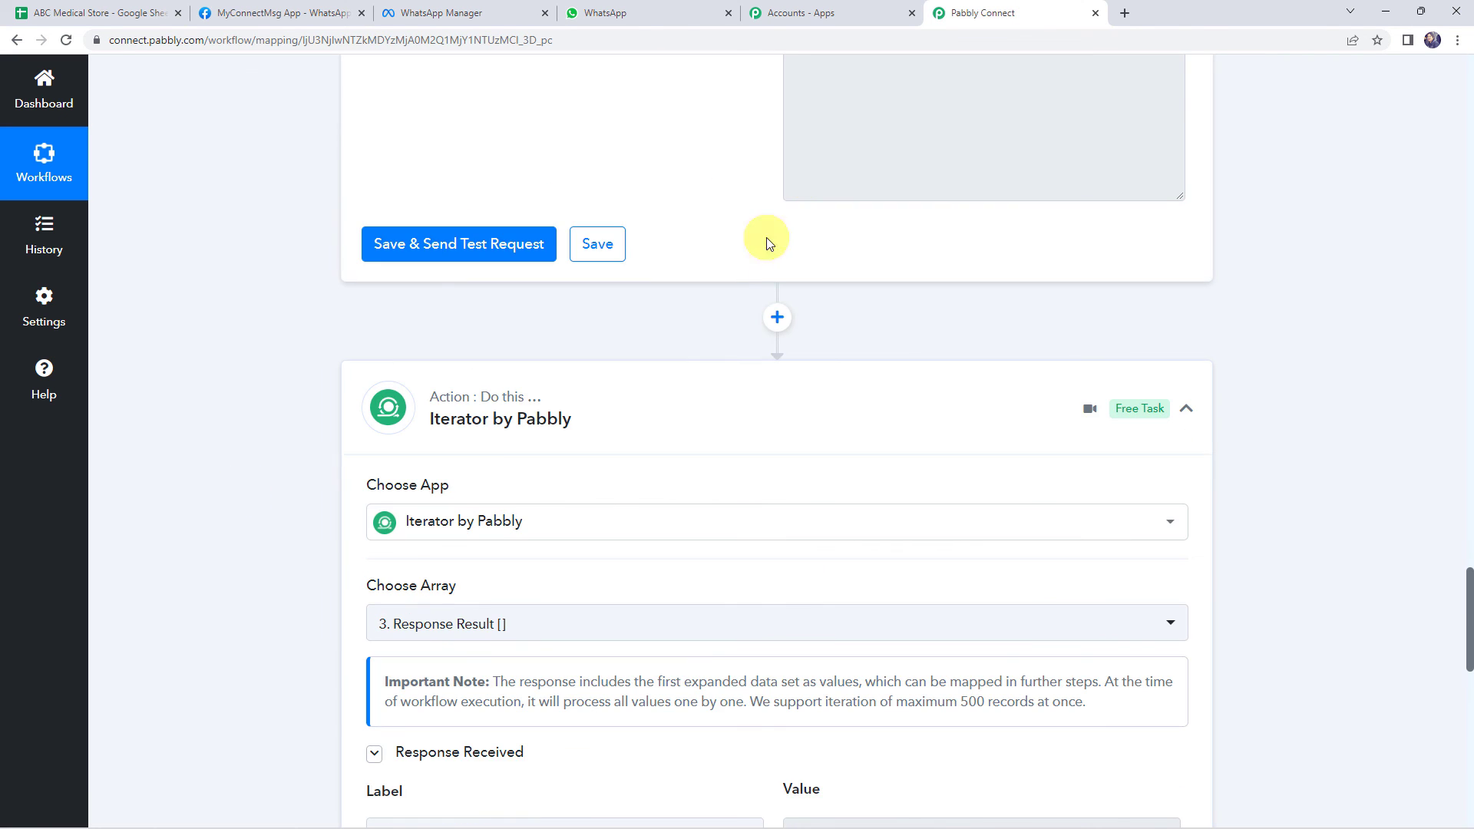
scroll(712, 388, "up", 15)
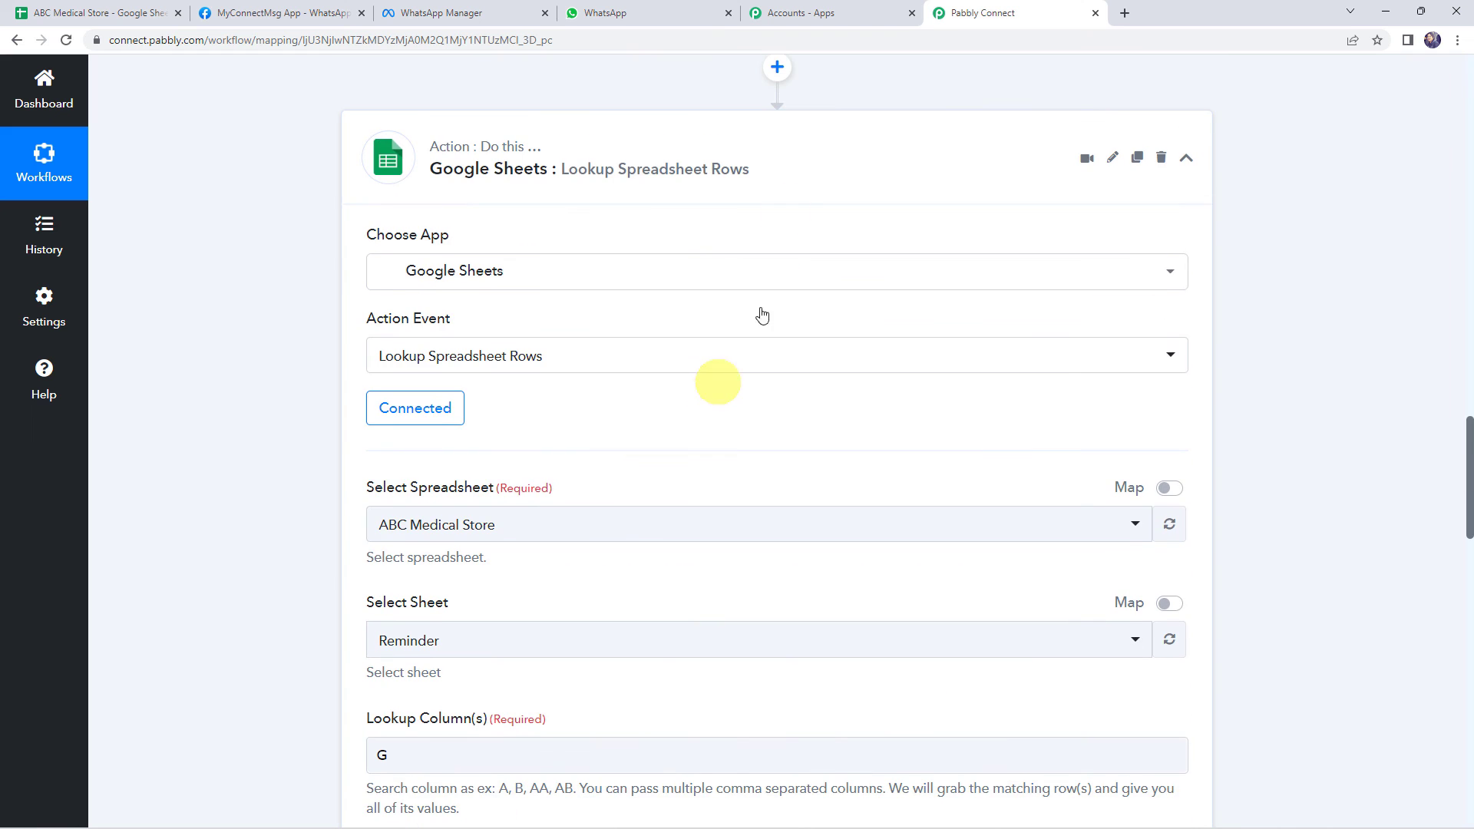
left_click(766, 125)
scroll(684, 319, "down", 15)
scroll(691, 329, "up", 8)
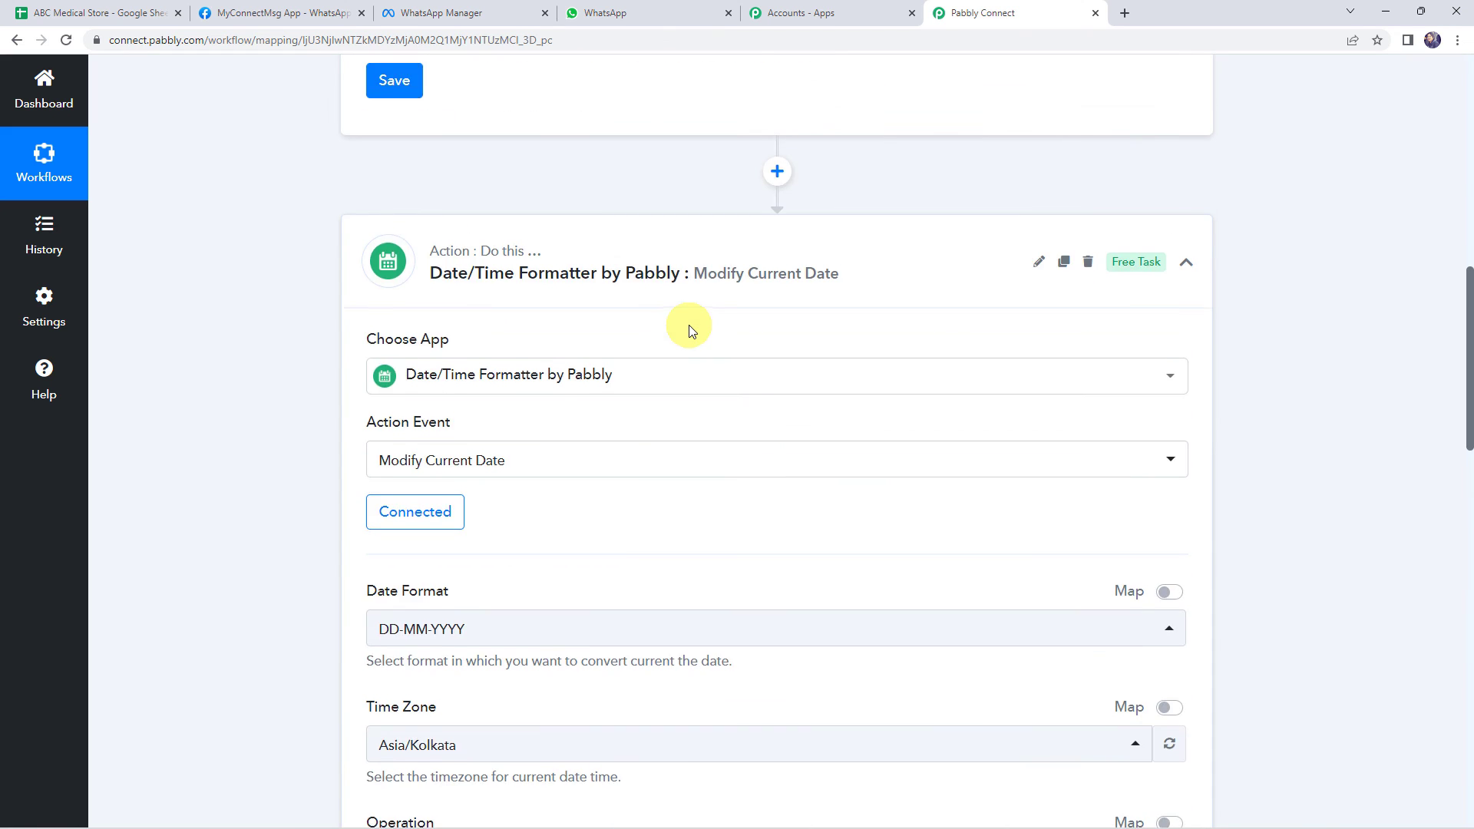
scroll(690, 330, "up", 15)
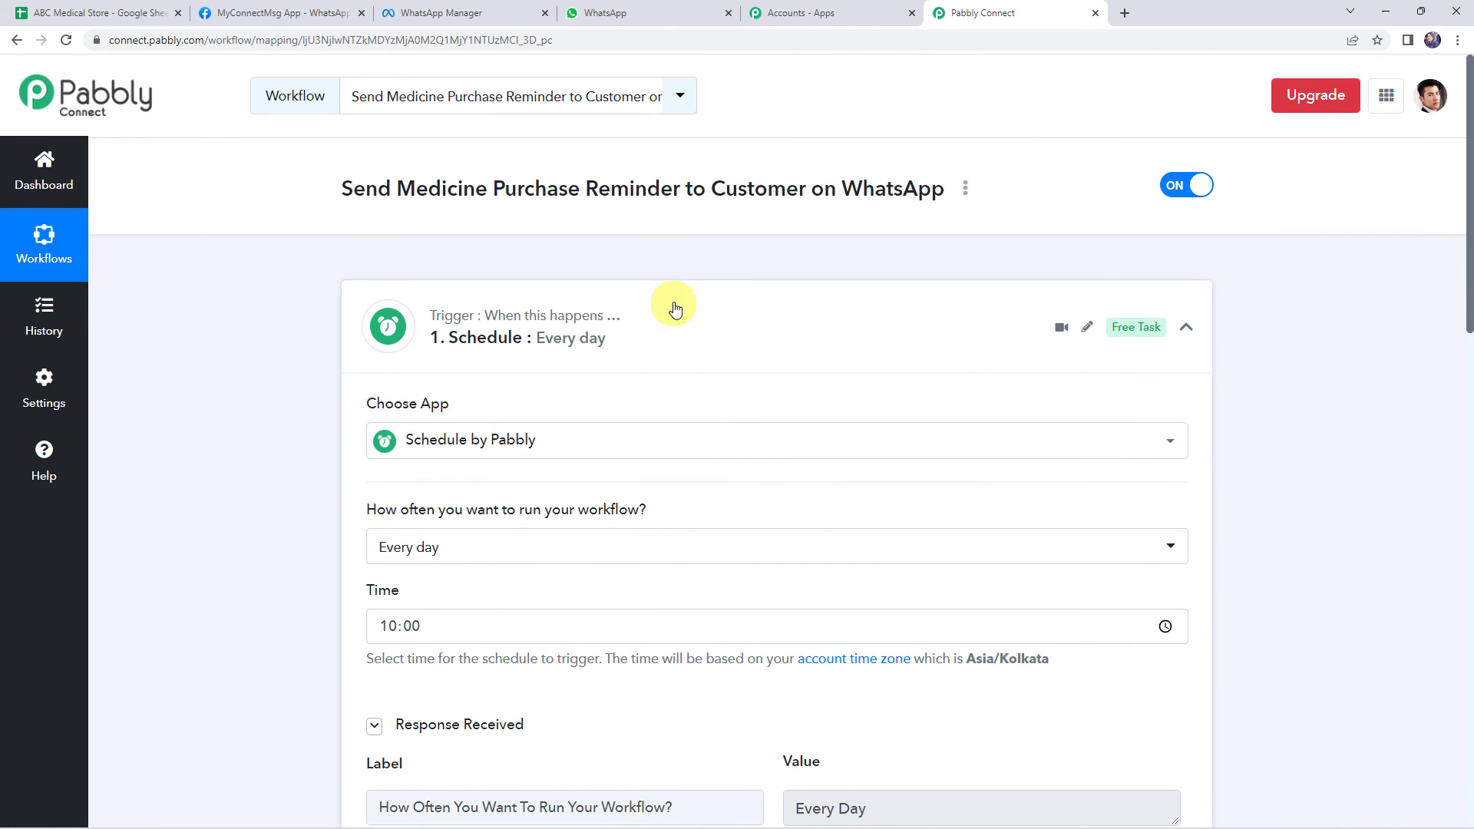
left_click(675, 308)
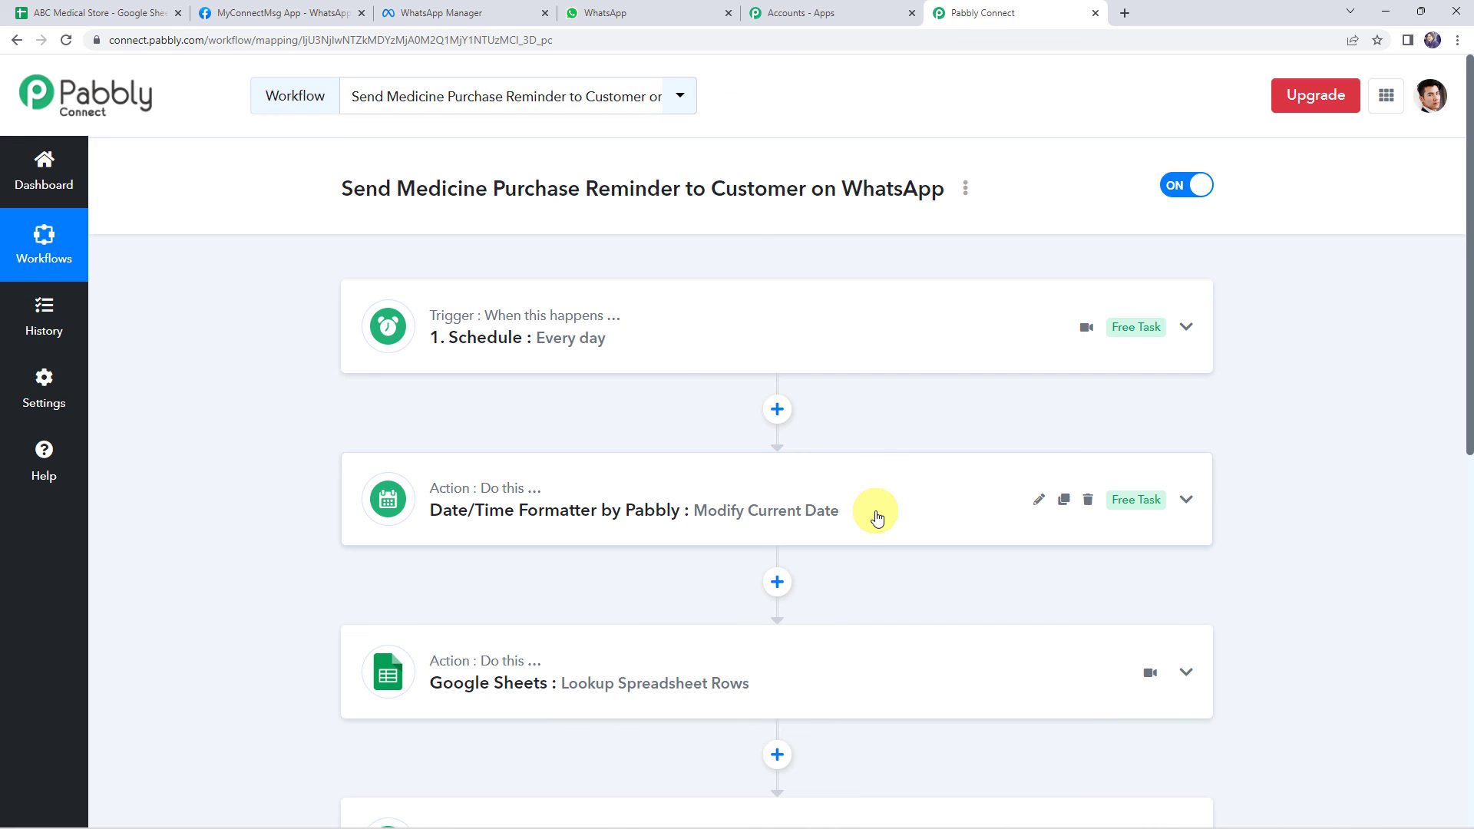
- Review the collapsed workflow sequence from the daily Schedule trigger through the date formatter, sheet lookup and Iterator to the WhatsApp action
scroll(878, 519, "down", 2)
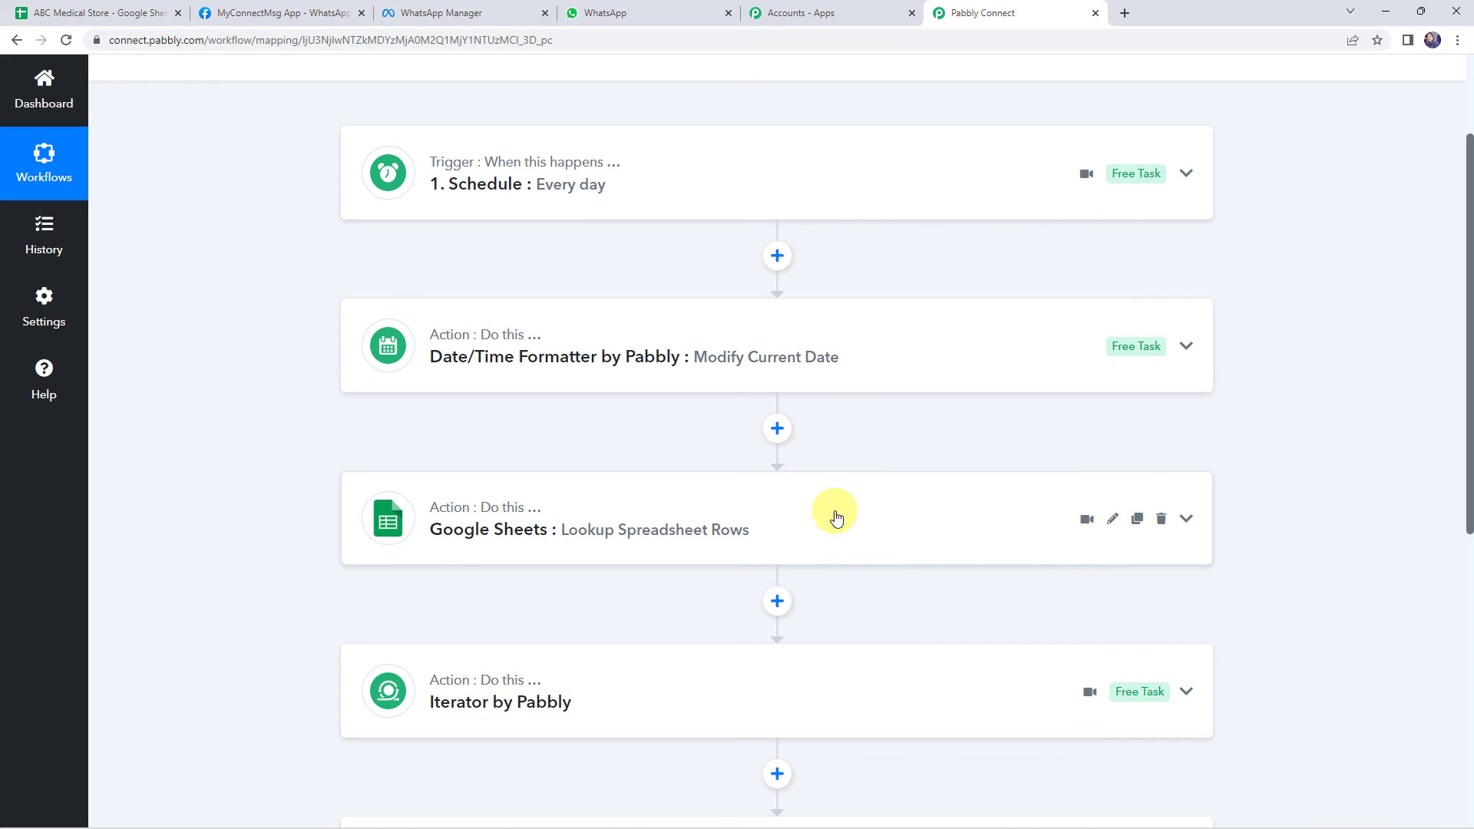
scroll(740, 519, "down", 2)
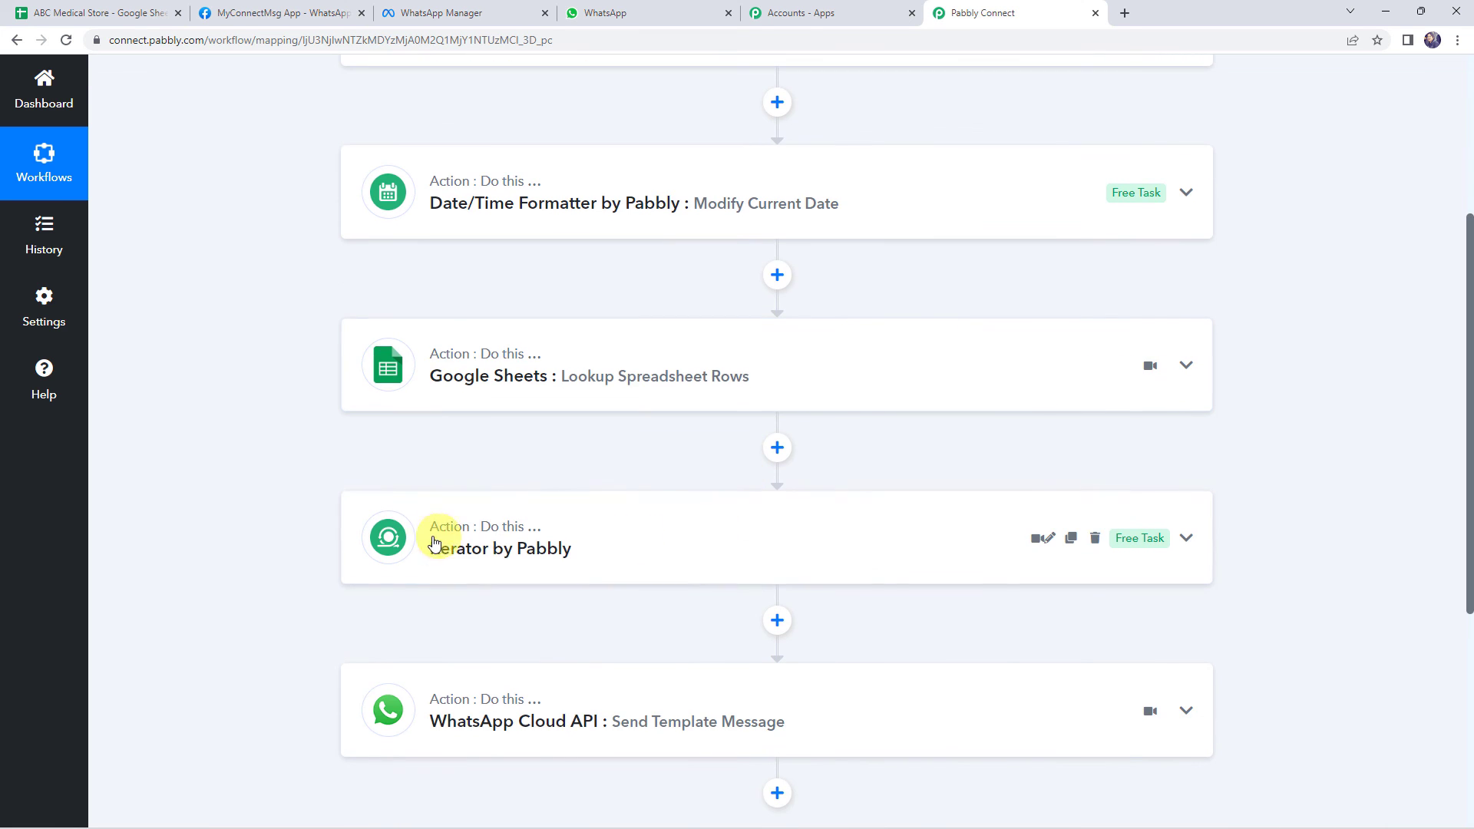
mouse_move(455, 566)
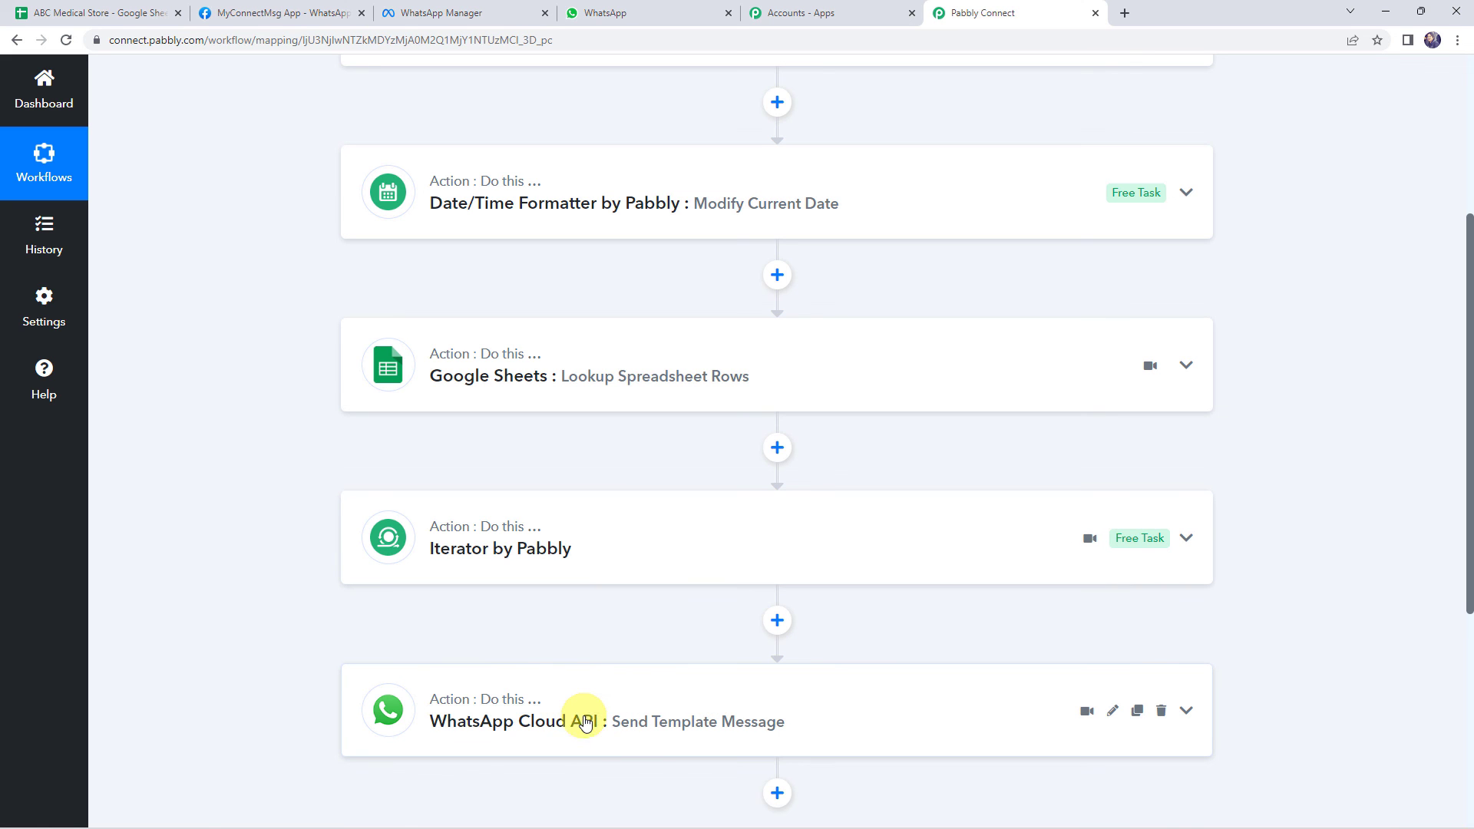
scroll(332, 502, "up", 2)
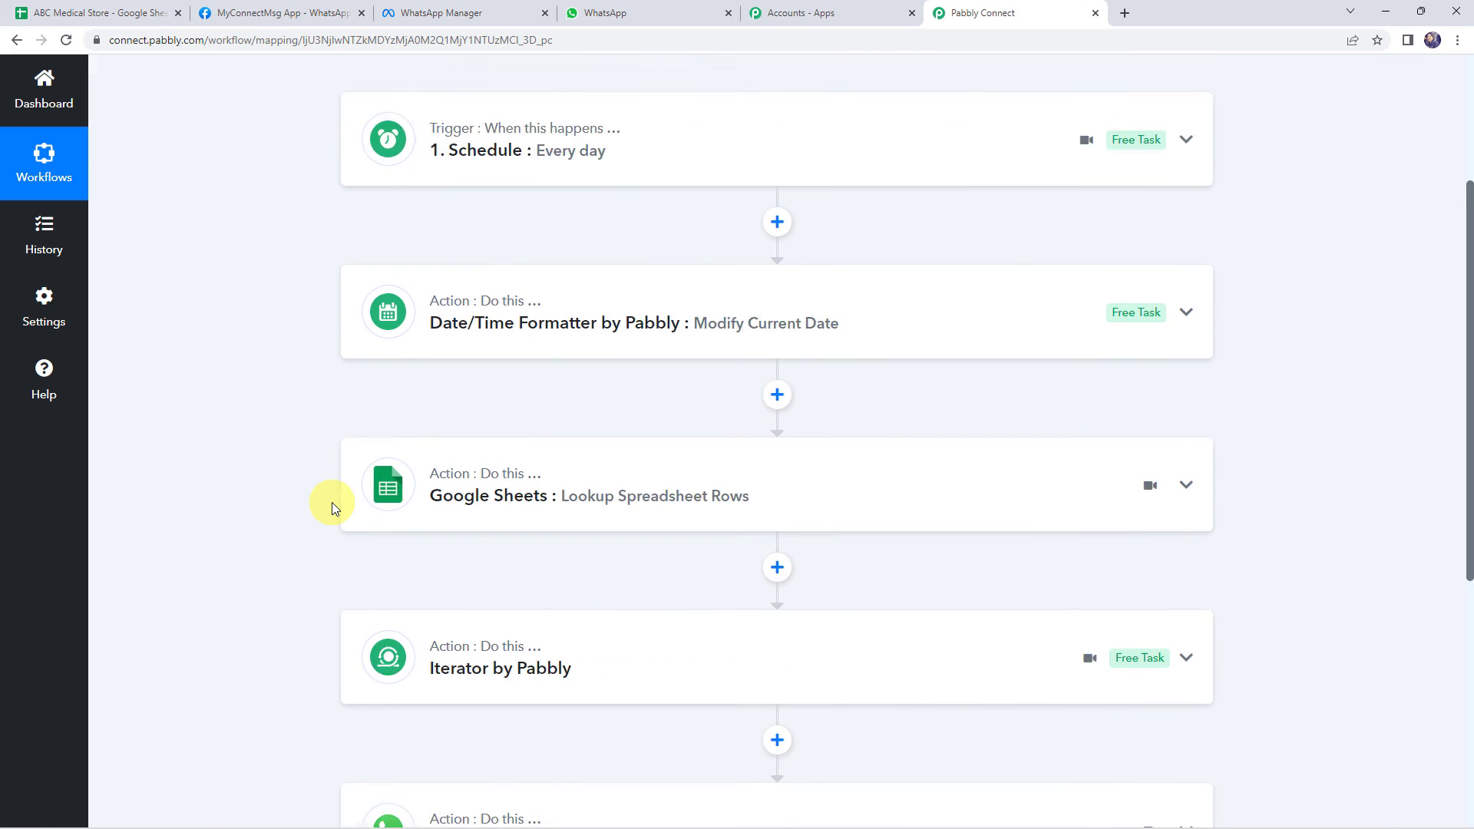
scroll(332, 502, "up", 2)
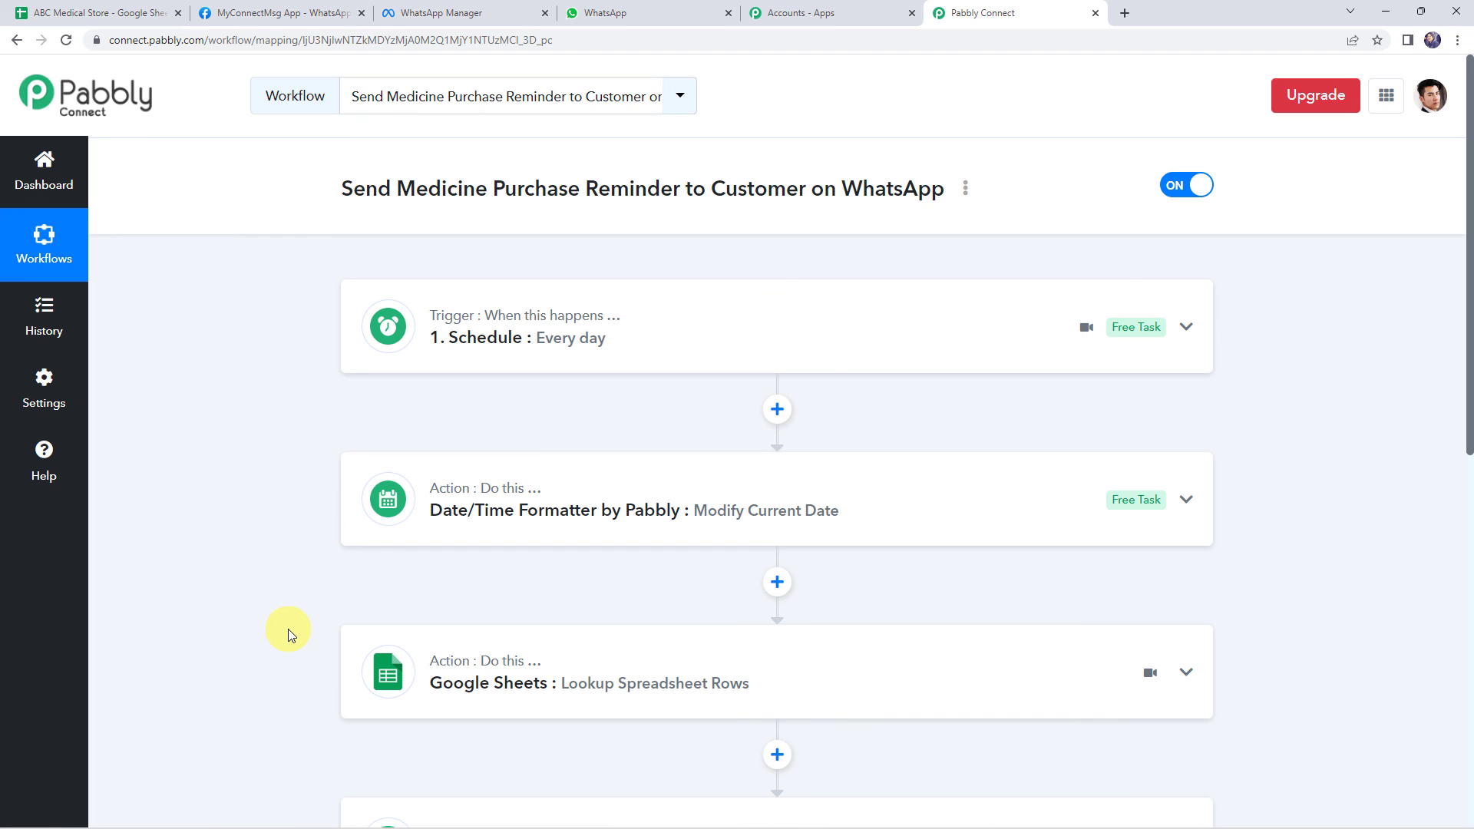